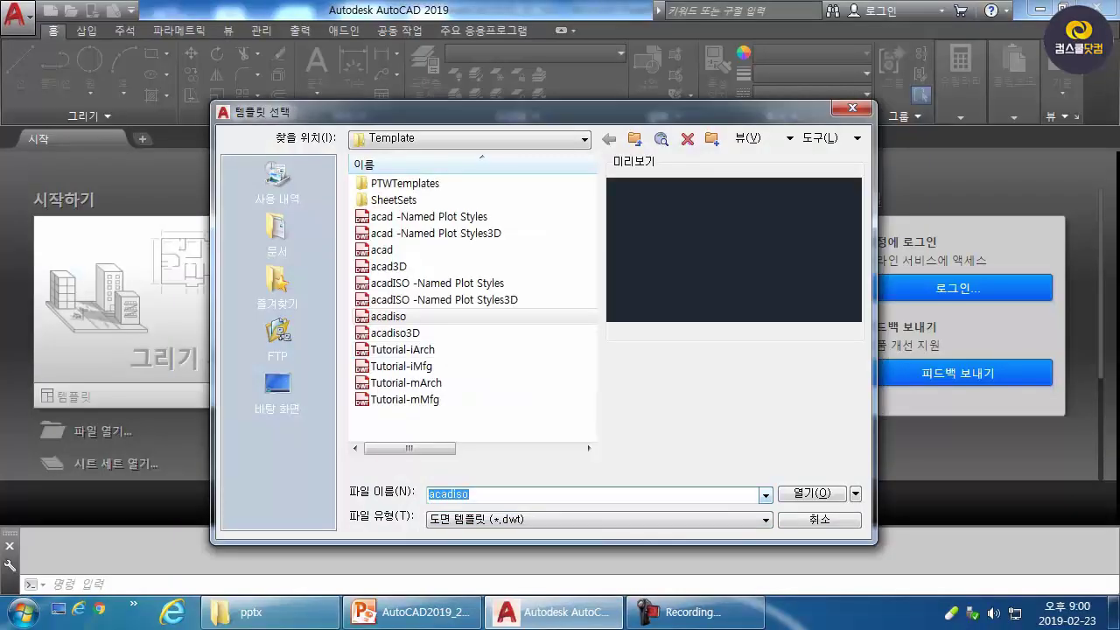
Step: Create a new drawing without a template, using metric units
left_click(855, 494)
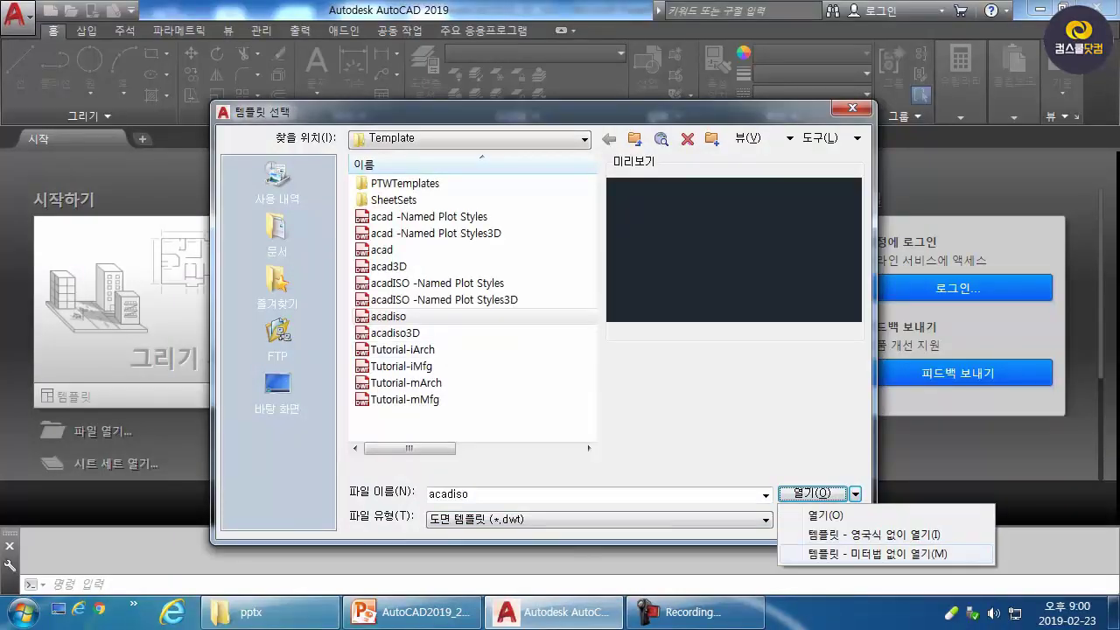
left_click(879, 553)
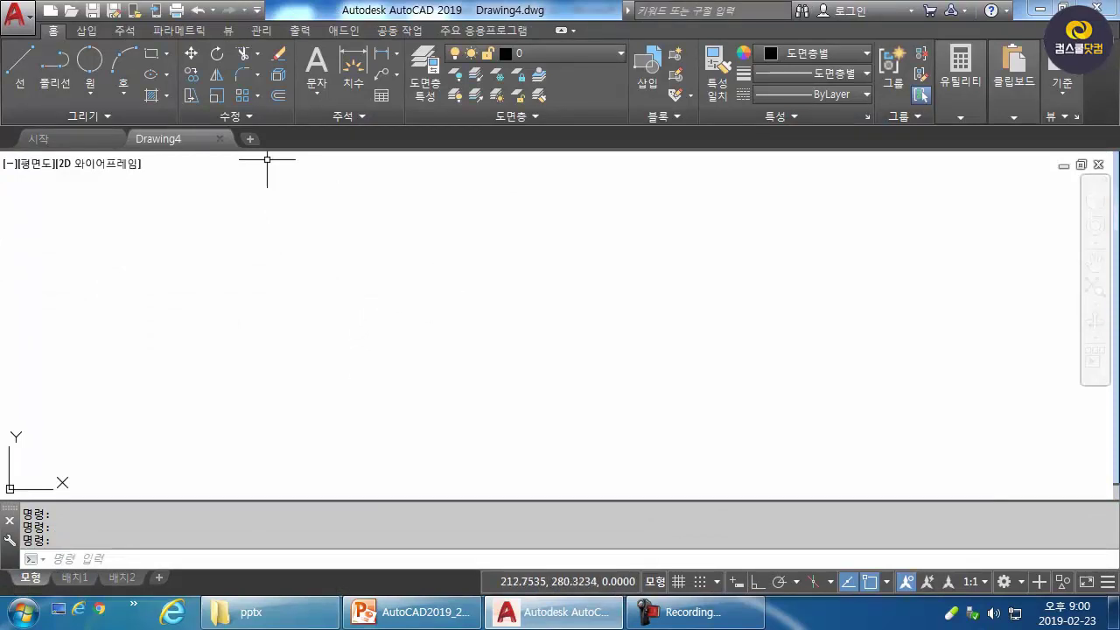
left_click(234, 115)
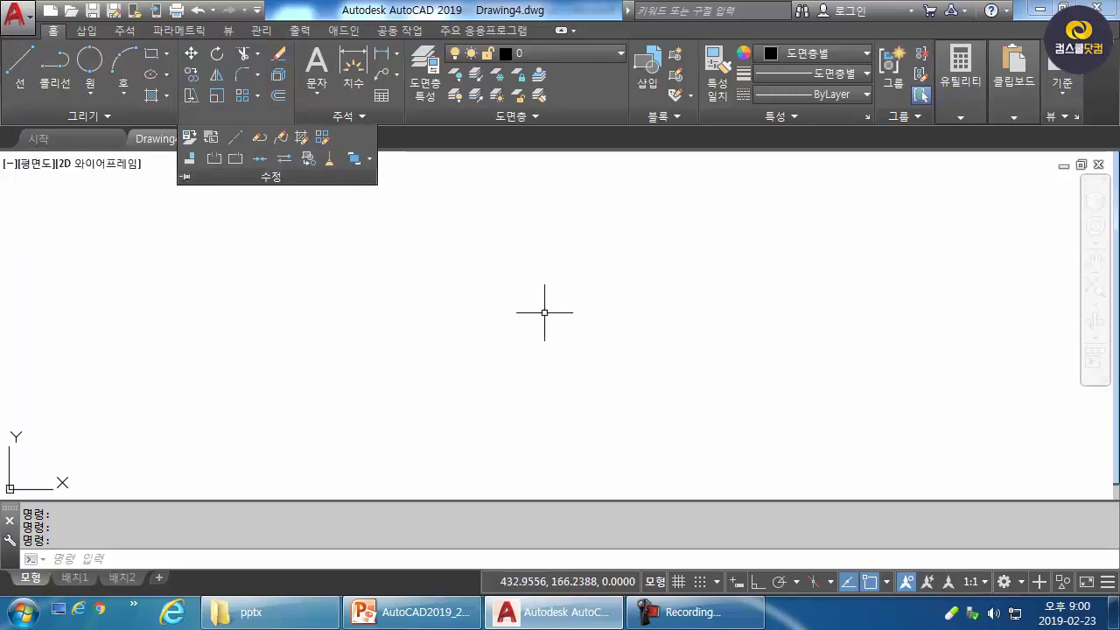
Step: Draw two nearly horizontal lines, one above the other, as the first half of a crossing grid
type("l")
key("Return")
left_click(315, 272)
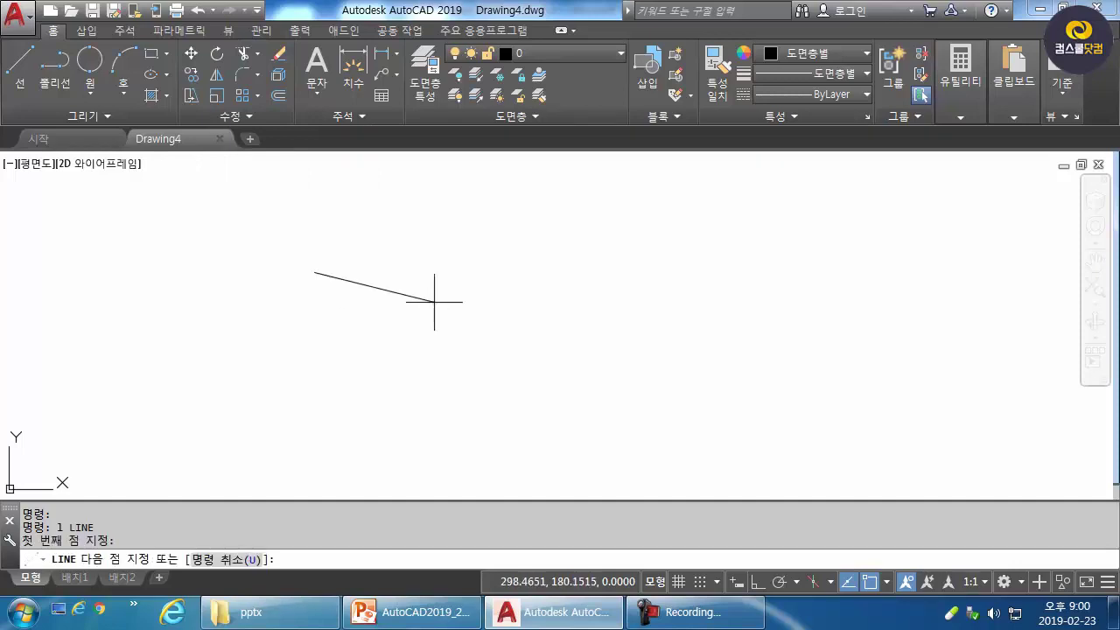
left_click(676, 279)
key("Return")
key("Return")
left_click(313, 377)
left_click(691, 385)
key("Return")
Step: Draw two nearly vertical lines side by side, each crossing both horizontal lines
key("Return")
left_click(431, 219)
left_click(430, 404)
key("Return")
key("Return")
left_click(549, 222)
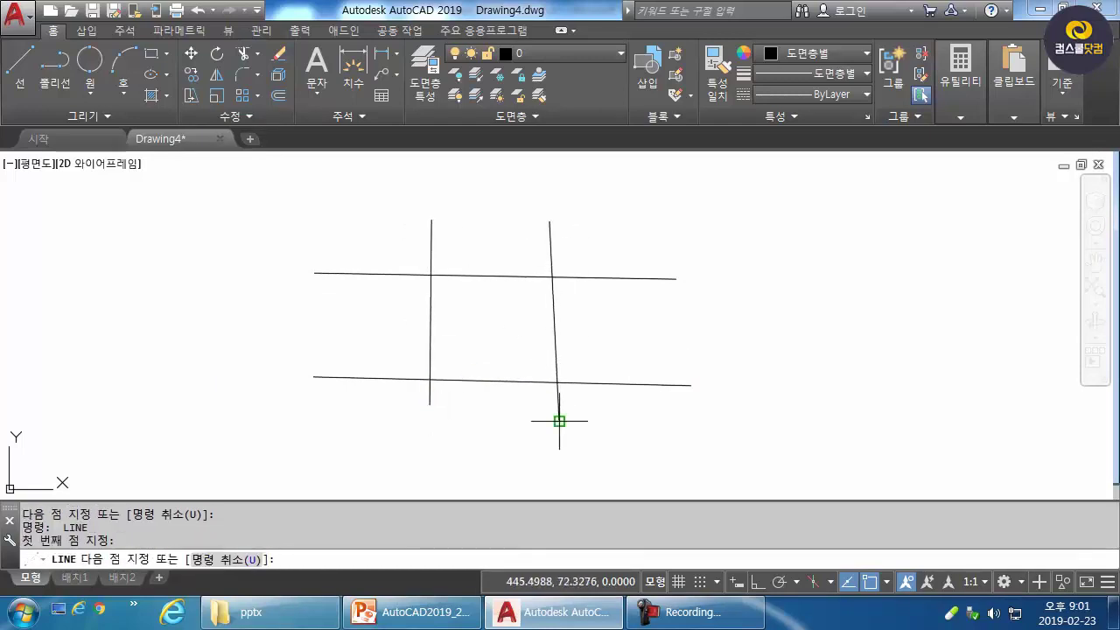
left_click(559, 421)
key("Return")
type("br")
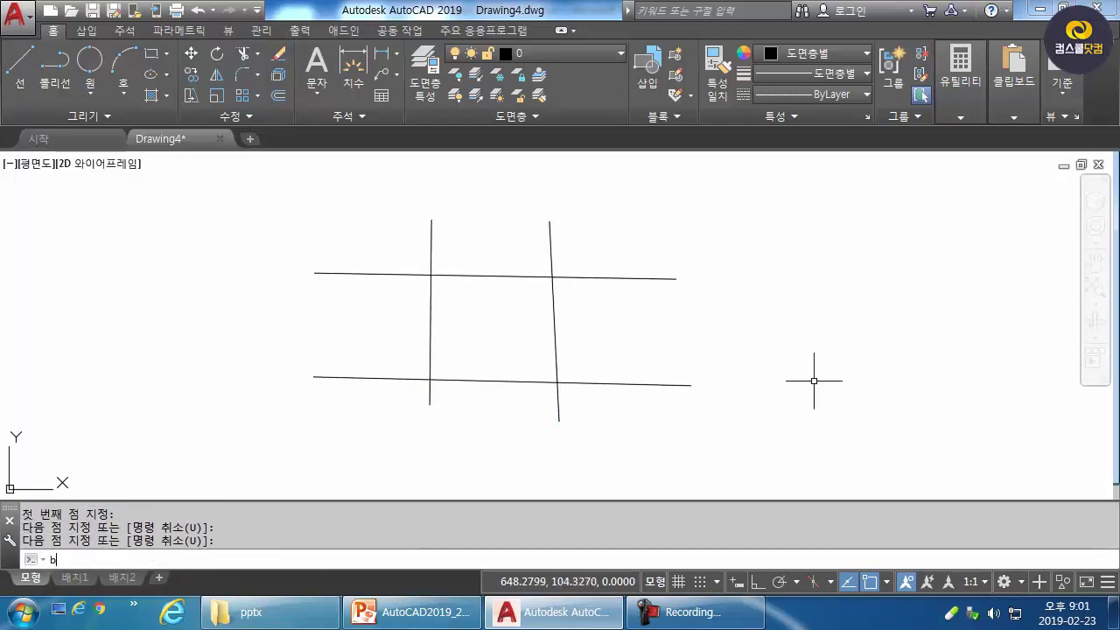
key("Return")
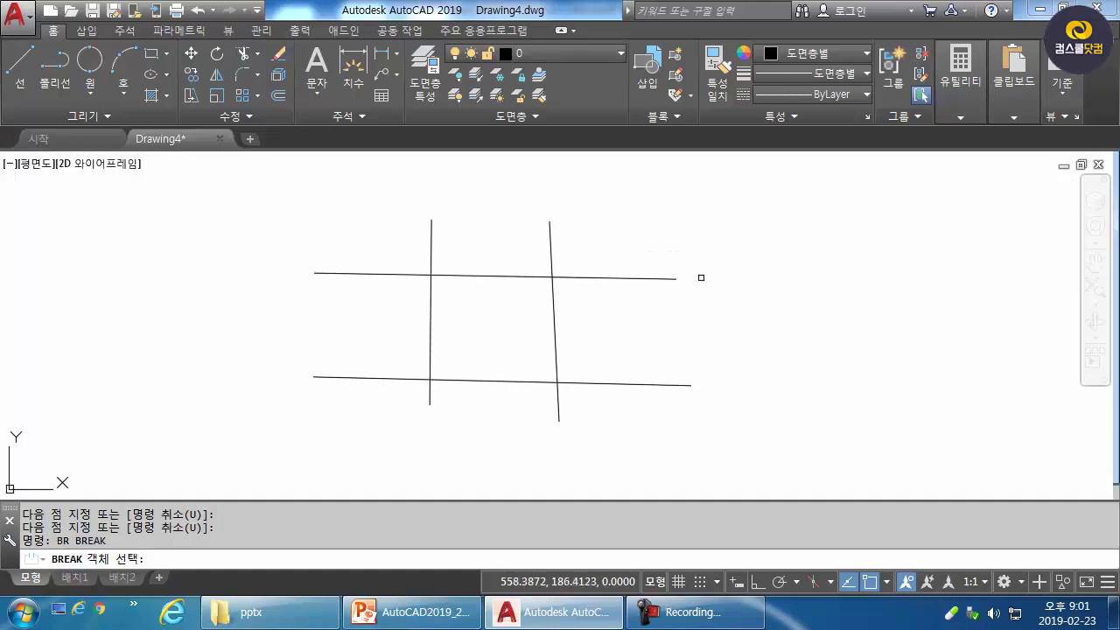
key("Escape")
scroll(698, 206, "down", 2)
middle_click_drag(700, 205, 425, 212)
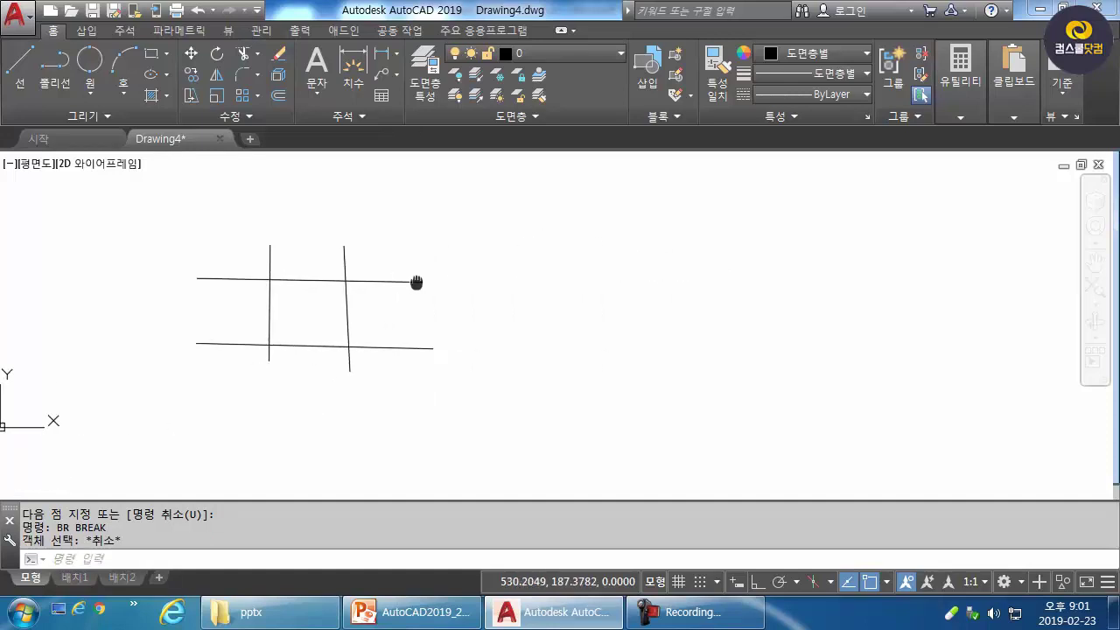
key("Escape")
key("Escape")
Step: Draw a trial circle to the right of the line grid and erase it
type("c")
key("Return")
left_click(652, 310)
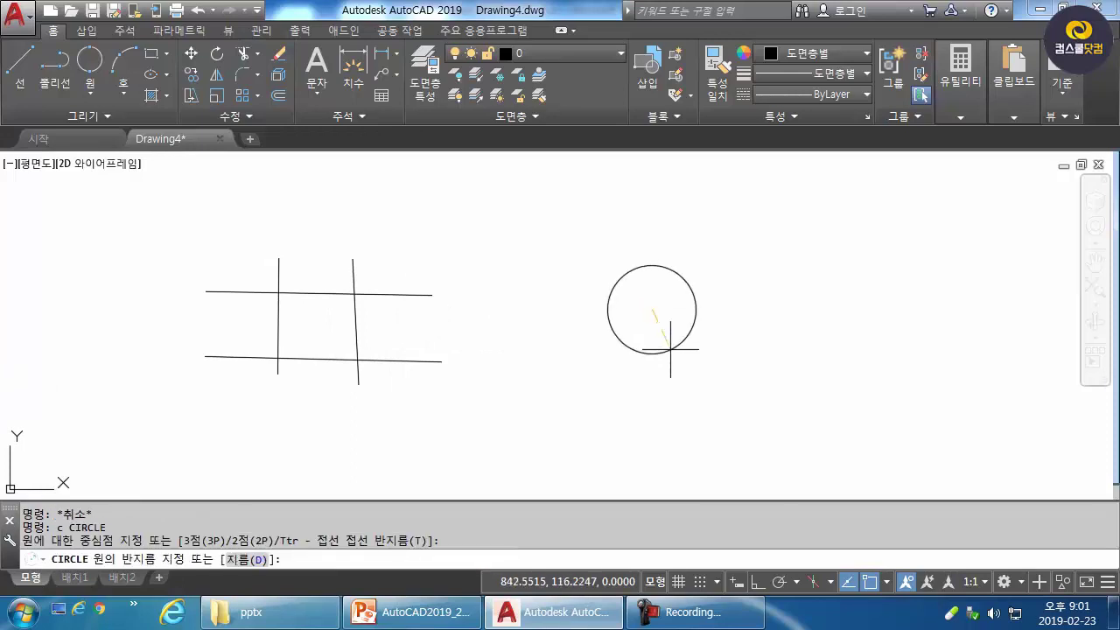
key("Escape")
key("Escape")
type("e")
key("Return")
left_click(736, 269)
left_click(665, 342)
key("Return")
key("Escape")
key("Escape")
Step: With Ortho mode on, draw a horizontal line and a vertical line crossing it to the right of the grid
type("l")
key("Return")
left_click(488, 315)
key("F8")
left_click(832, 314)
key("Return")
key("Return")
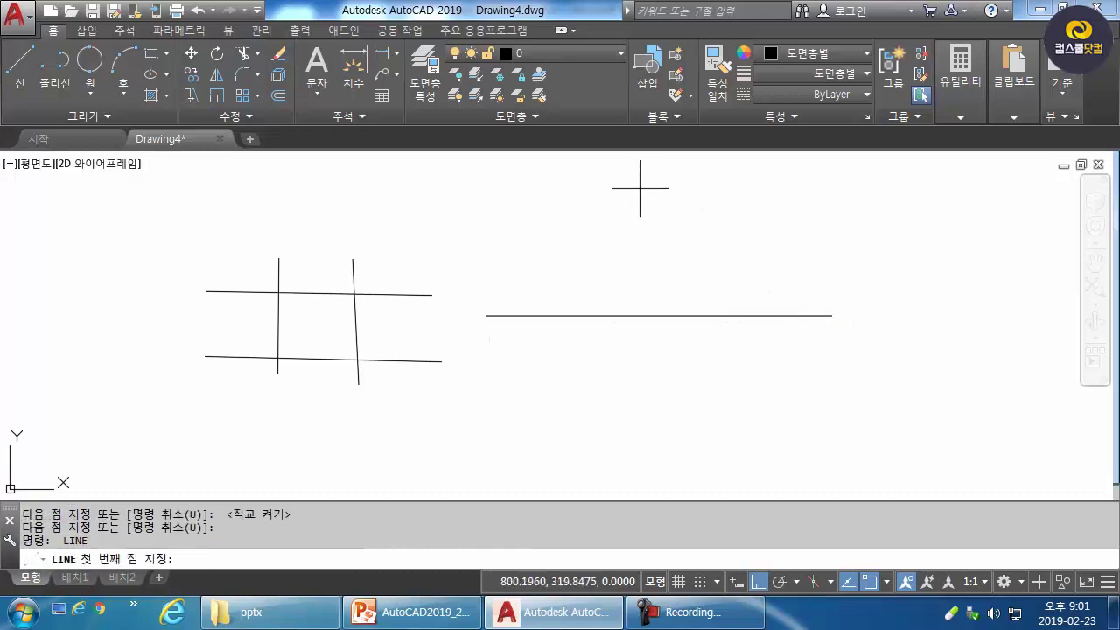
left_click(640, 189)
left_click(640, 436)
key("Escape")
key("Escape")
Step: Draw a circle centred on the intersection of the two orthogonal lines, smaller than both lines' extent
type("c")
key("Return")
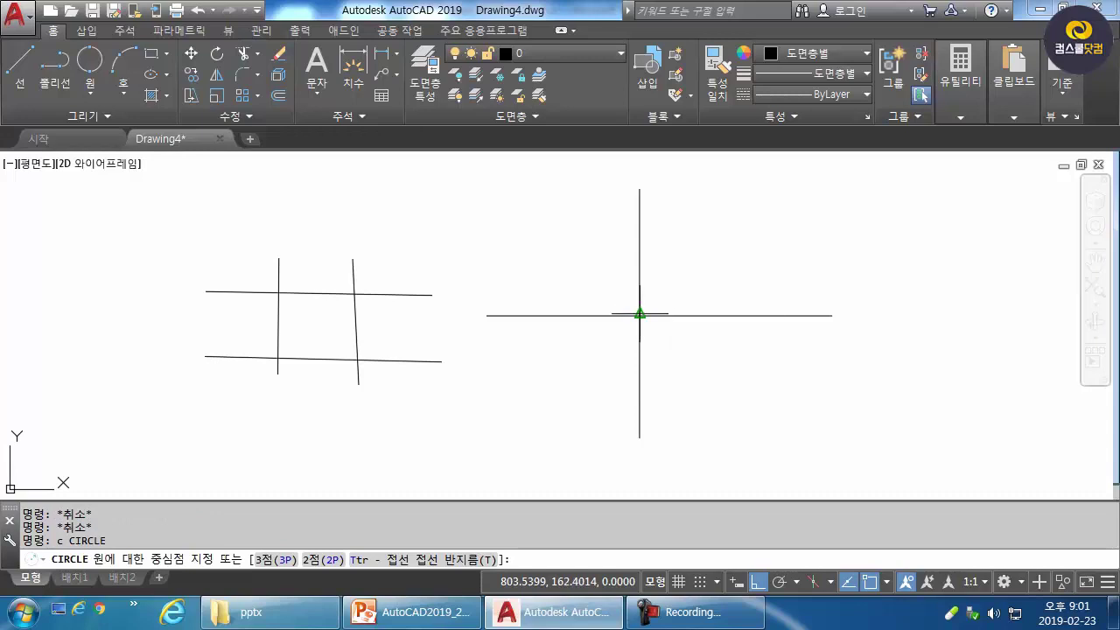
left_click(640, 315)
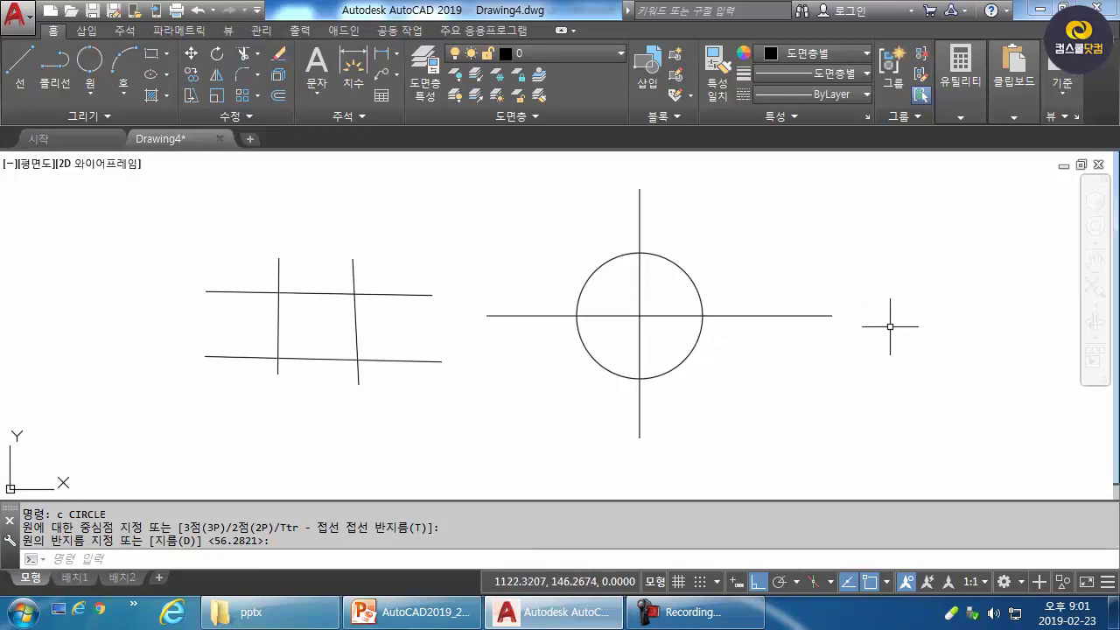
key("Return")
Step: Draw a short vertical helper line across the horizontal centre line just outside the circle's right side
type("l LINE")
key("Return")
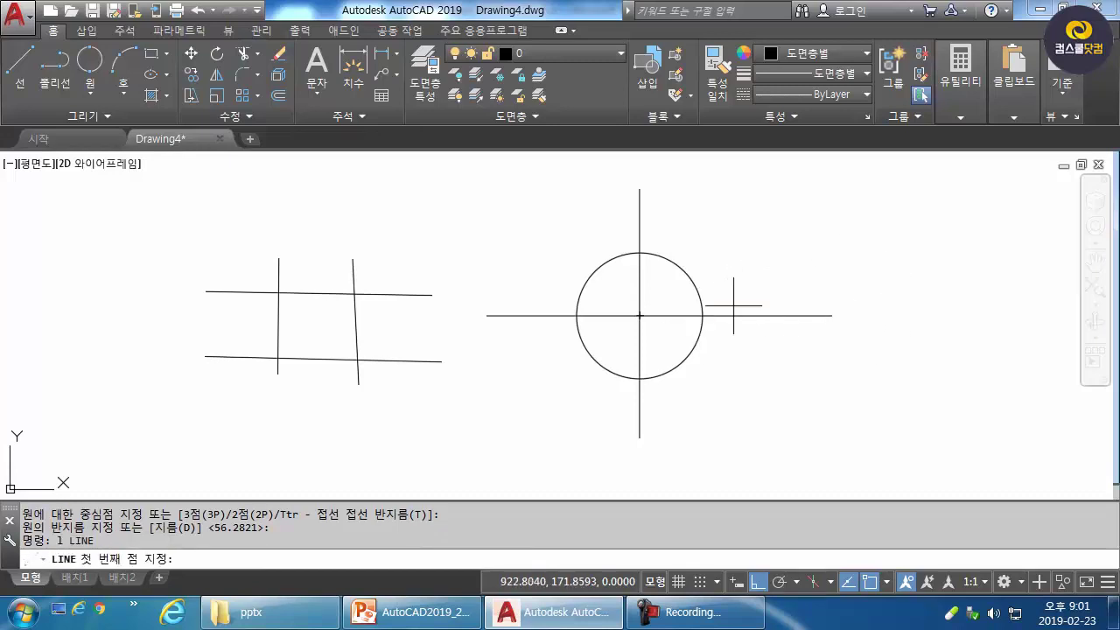
left_click(725, 309)
left_click(735, 337)
key("Return")
Step: Trim off the part of the horizontal centre line that extends right of the short helper line
type("tr")
key("Return")
left_click(725, 328)
key("Return")
left_click(779, 280)
left_click(761, 350)
key("Return")
Step: Erase the short vertical helper line beside the circle
type("e")
key("Return")
left_click(734, 324)
left_click(721, 326)
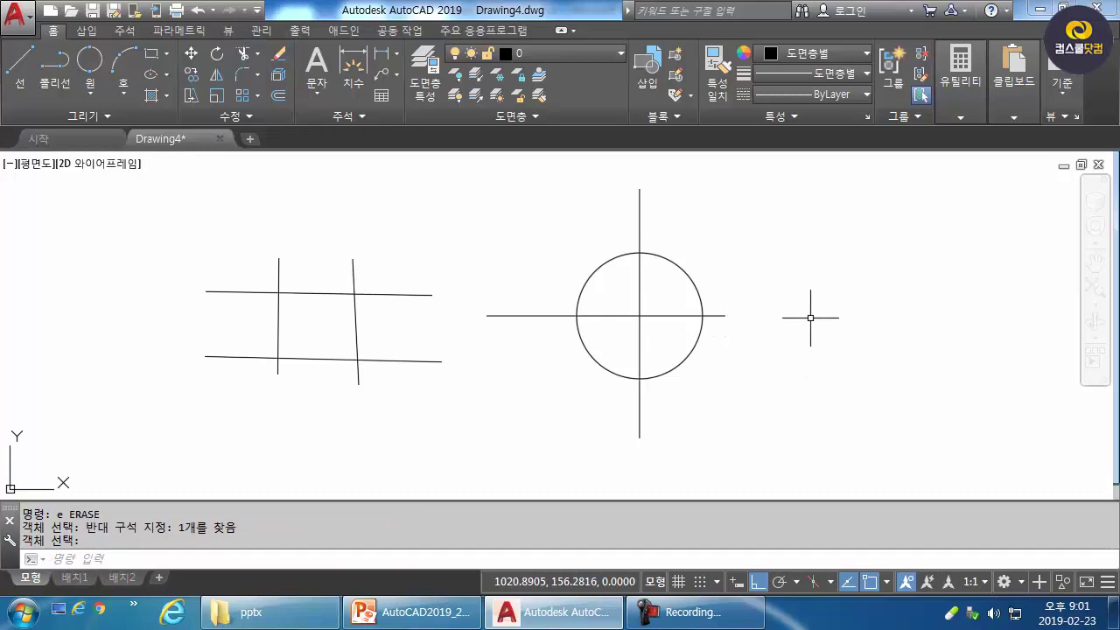
Step: Break the horizontal centre line from just left of the circle to beyond its left end
type("br")
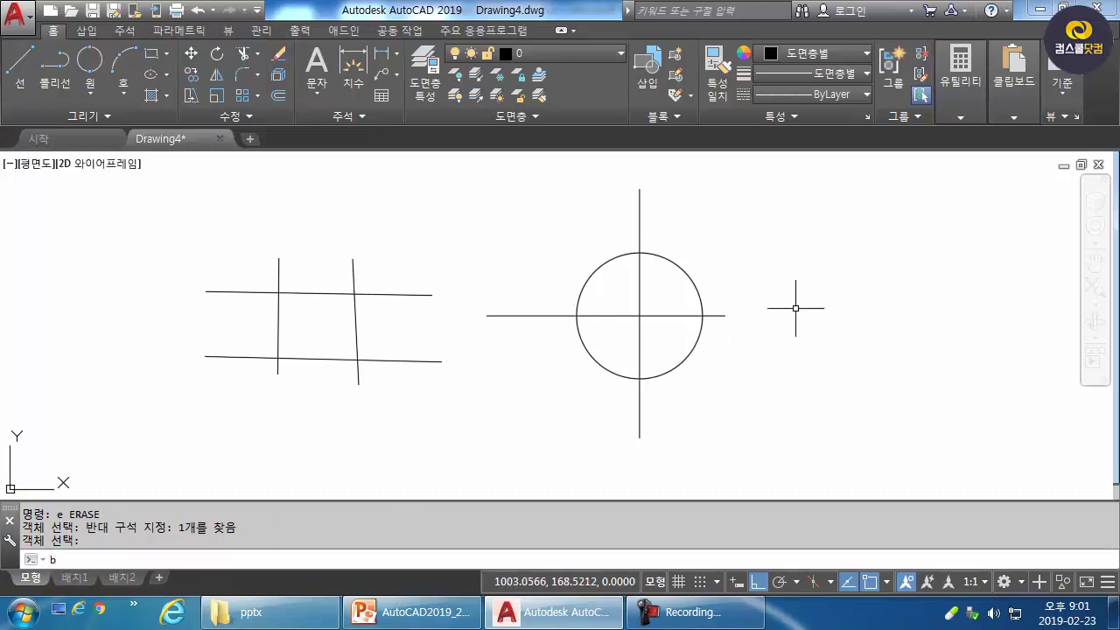
key("Return")
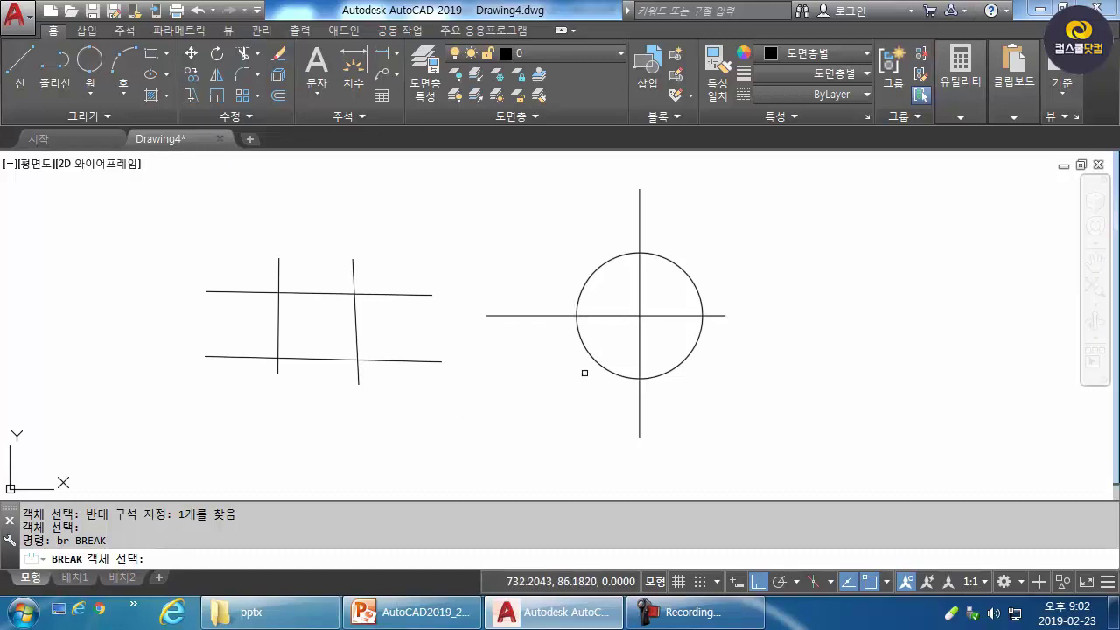
left_click(562, 315)
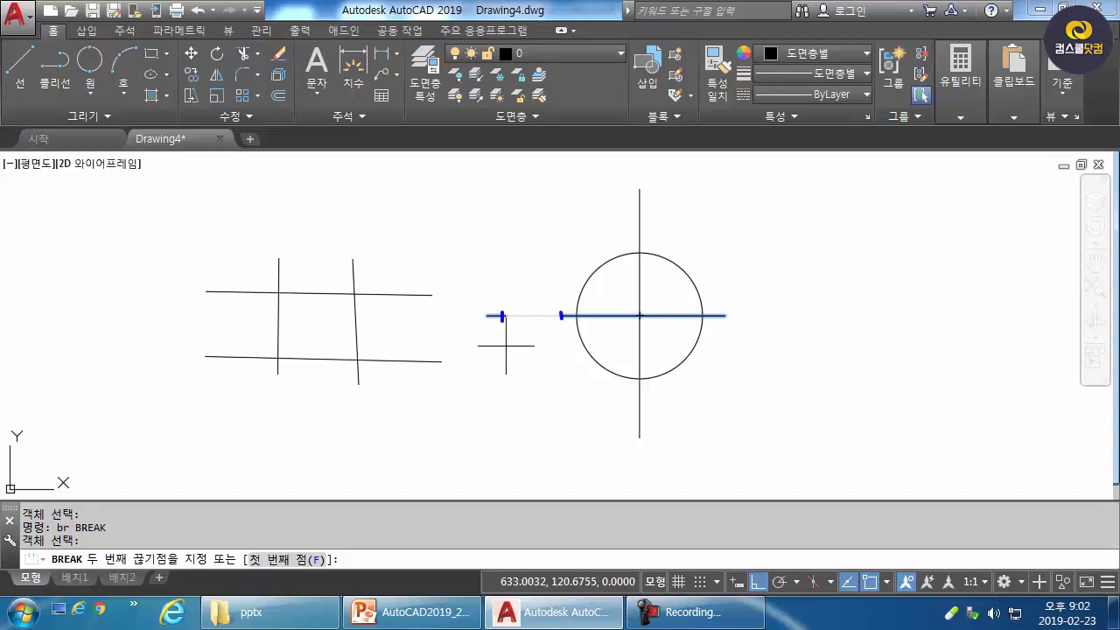
left_click_drag(469, 308, 468, 323)
mouse_move(560, 314)
left_mouse_down()
mouse_move(486, 298)
mouse_move(468, 319)
left_mouse_up()
key("Escape")
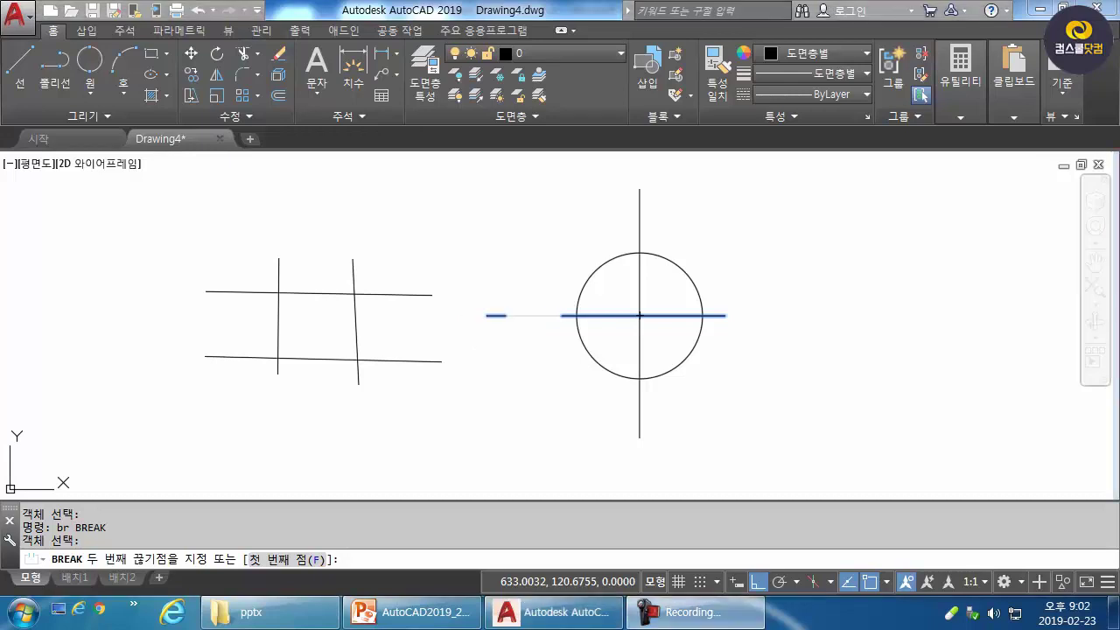
left_click(462, 331)
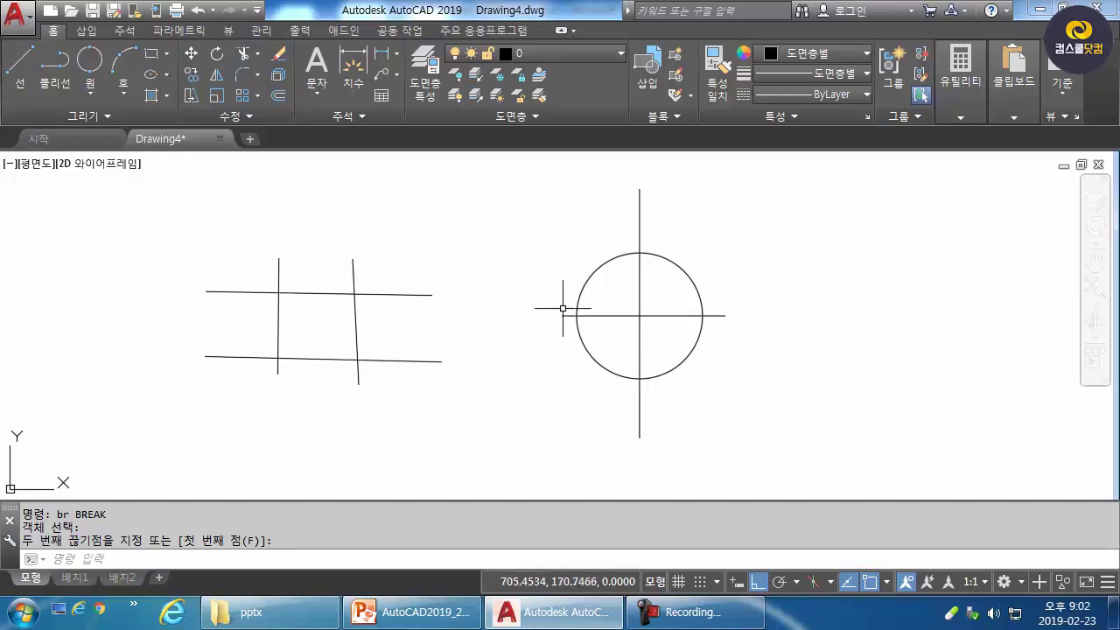
Step: Break the vertical centre line with the First point option and object snap off, cutting a gap from just above the circle partway up
left_click(693, 290)
key("space")
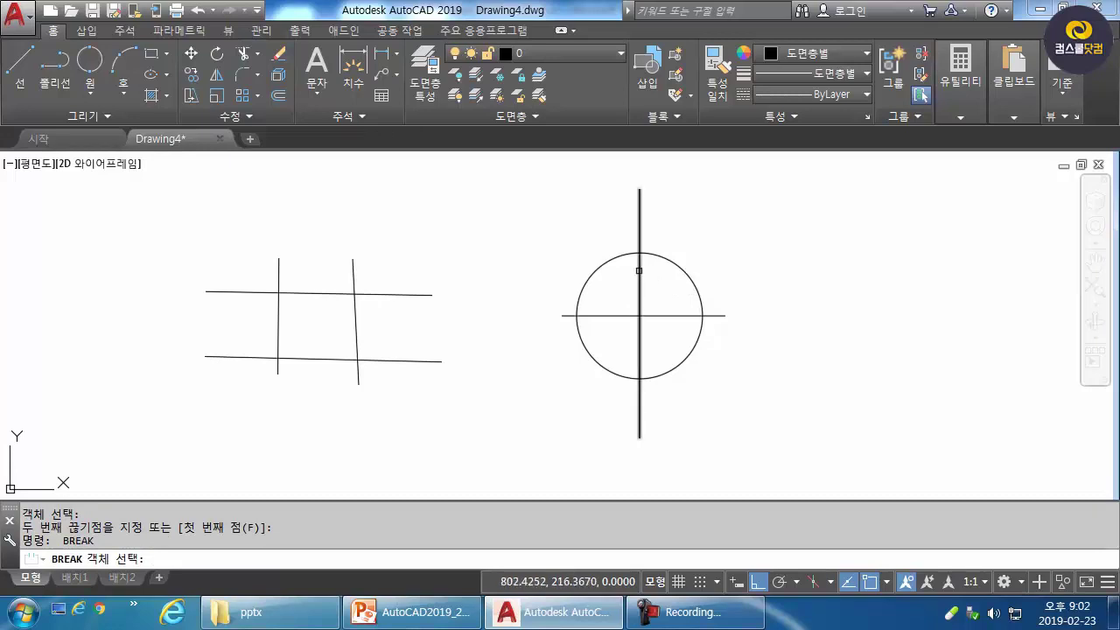
left_click(639, 270)
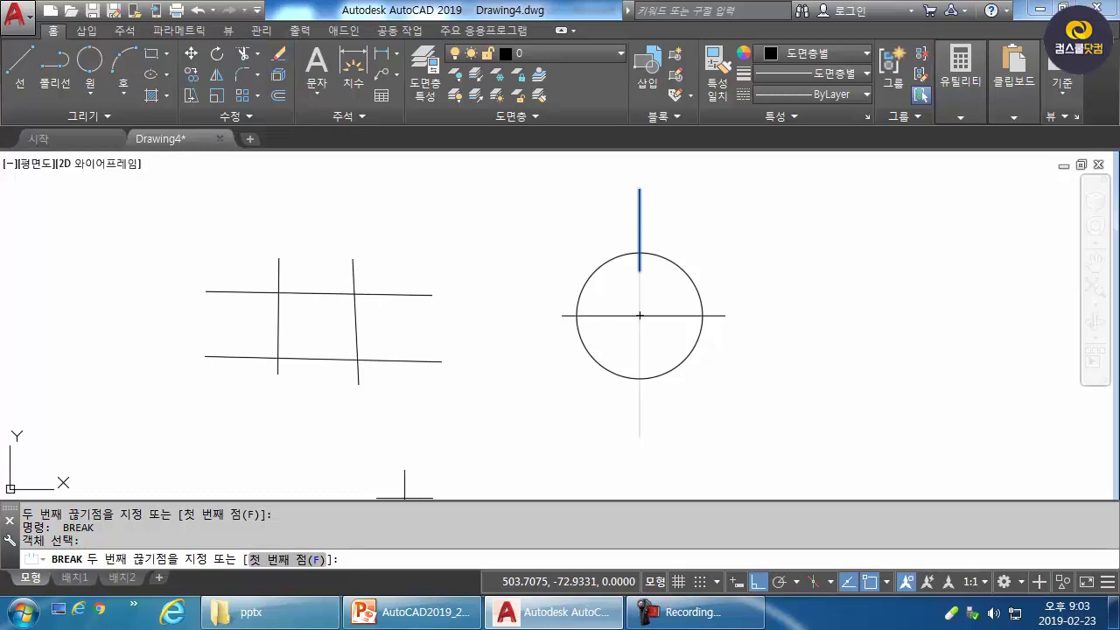
left_click(287, 560)
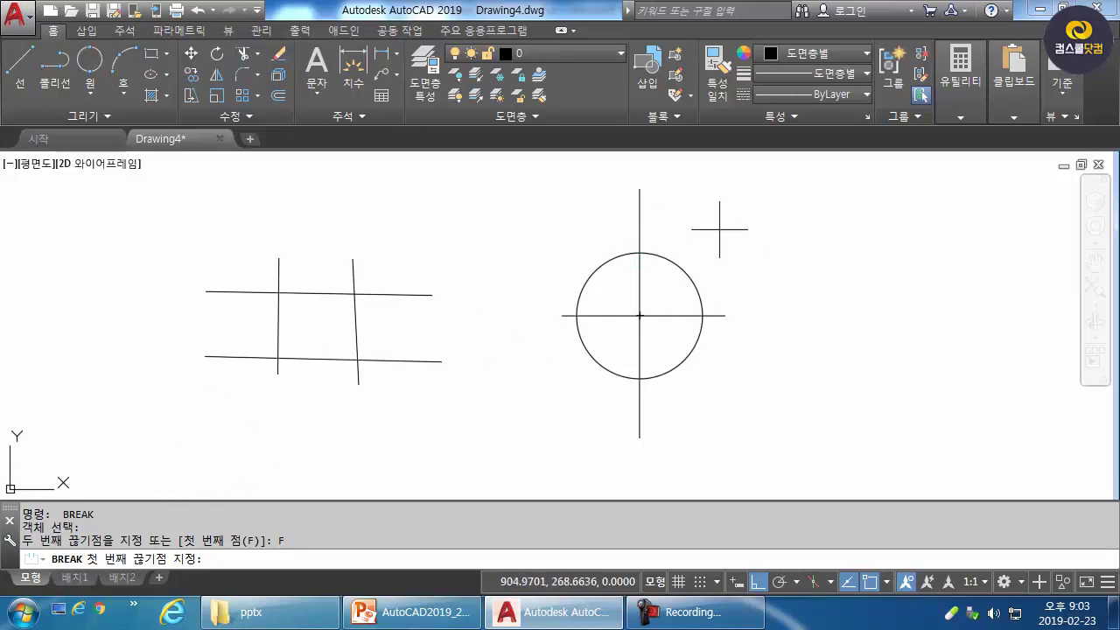
key("F3")
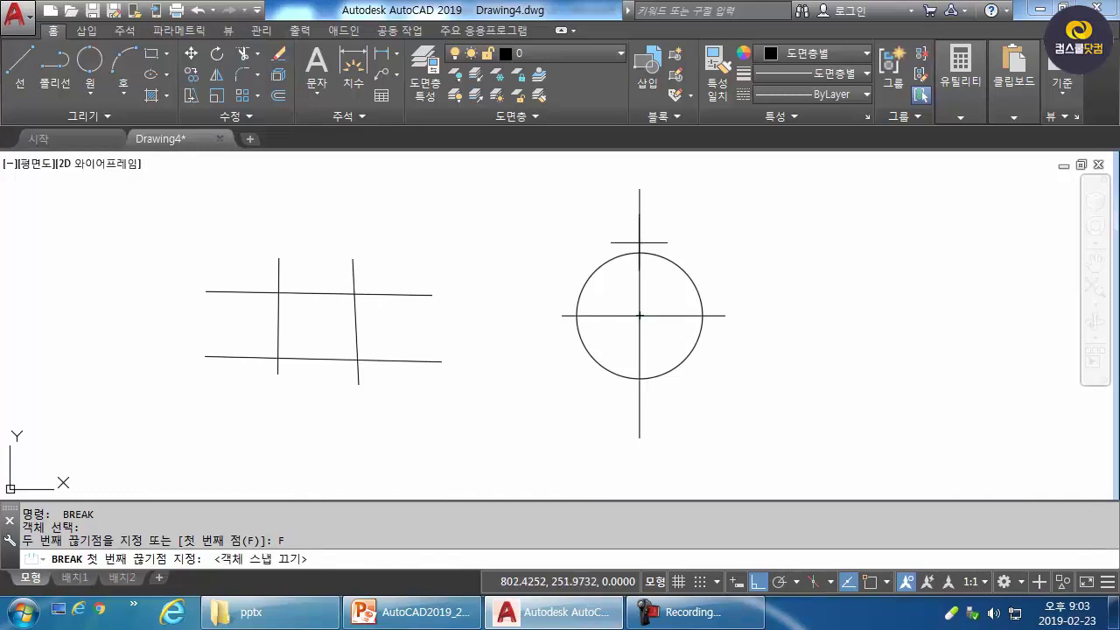
left_click(639, 243)
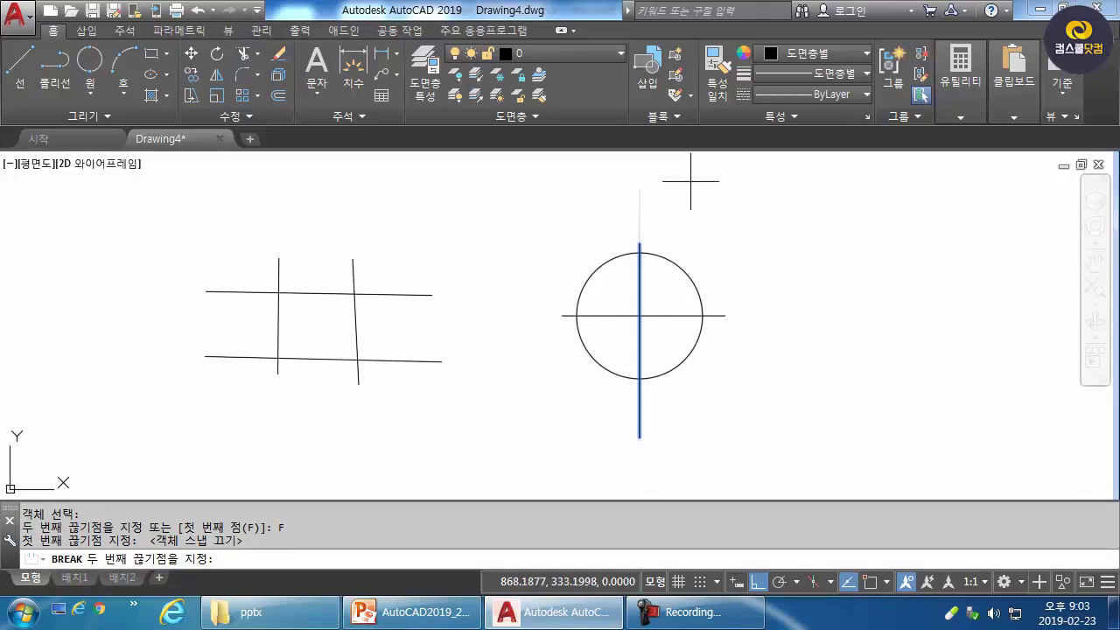
left_click(703, 210)
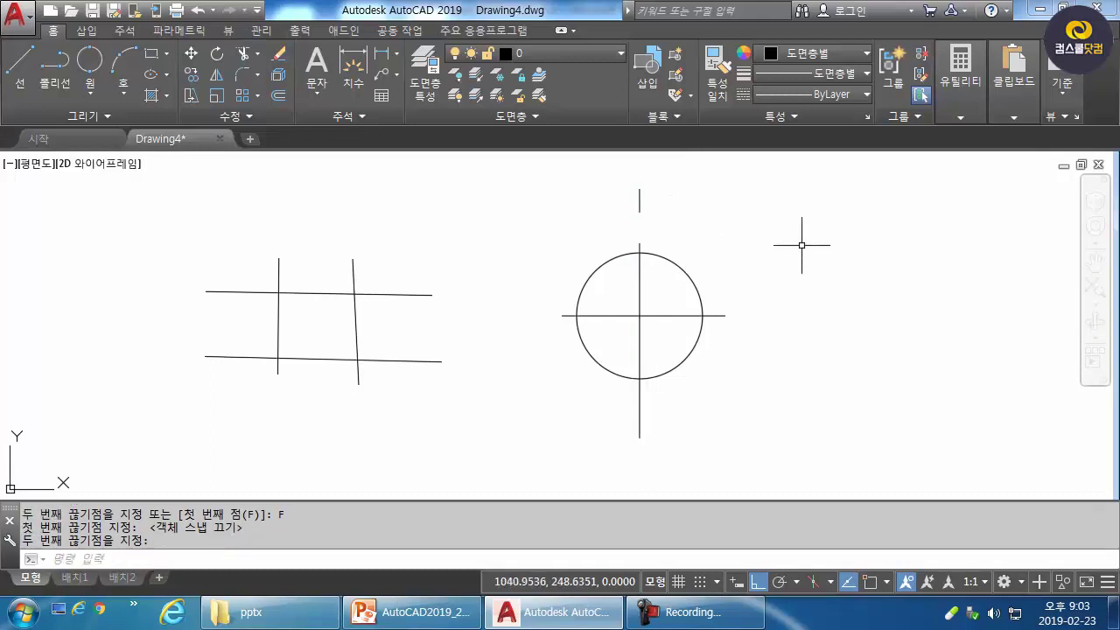
Step: Erase the leftover short line segment above the circle
type("e")
key("Return")
left_click(646, 209)
left_click(634, 215)
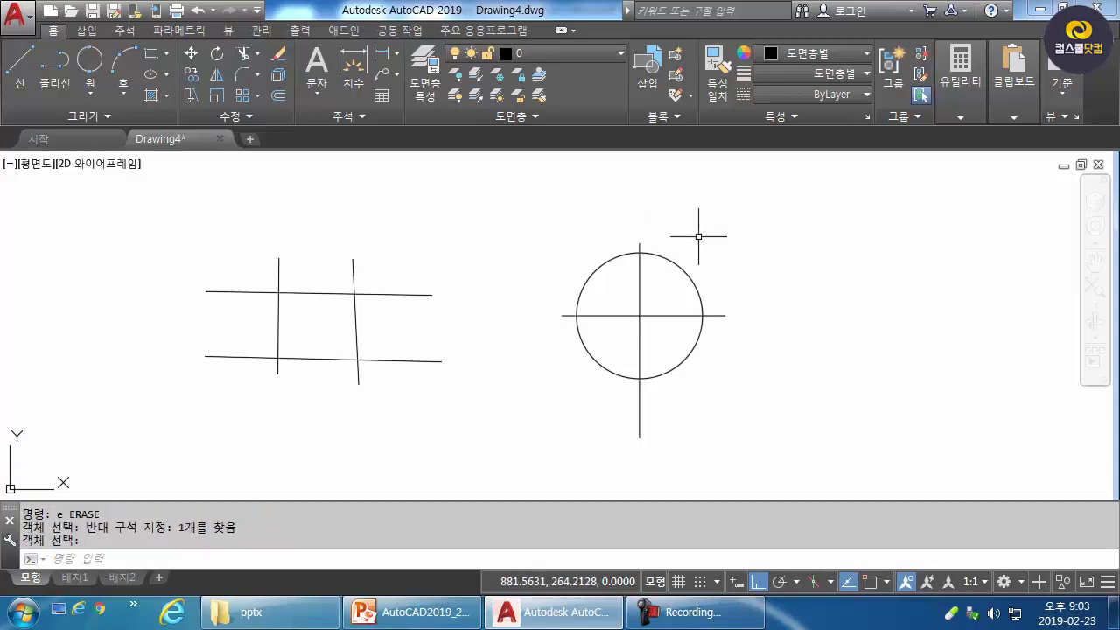
Step: Break the vertical centre line from just below the circle to beyond its lower end
middle_click_drag(686, 249, 670, 205)
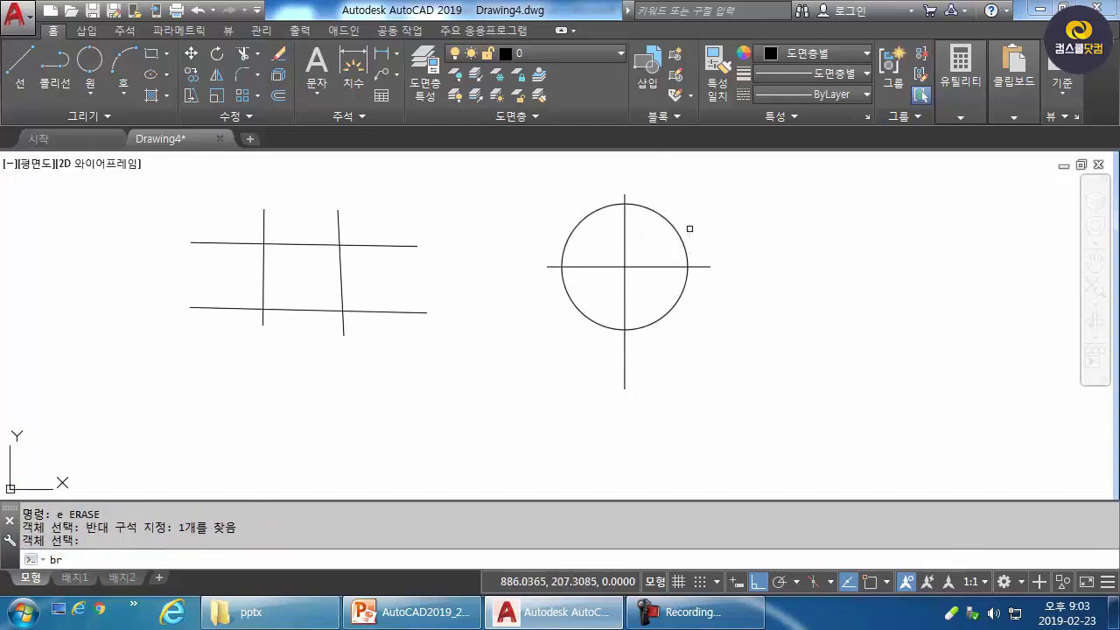
key("Return")
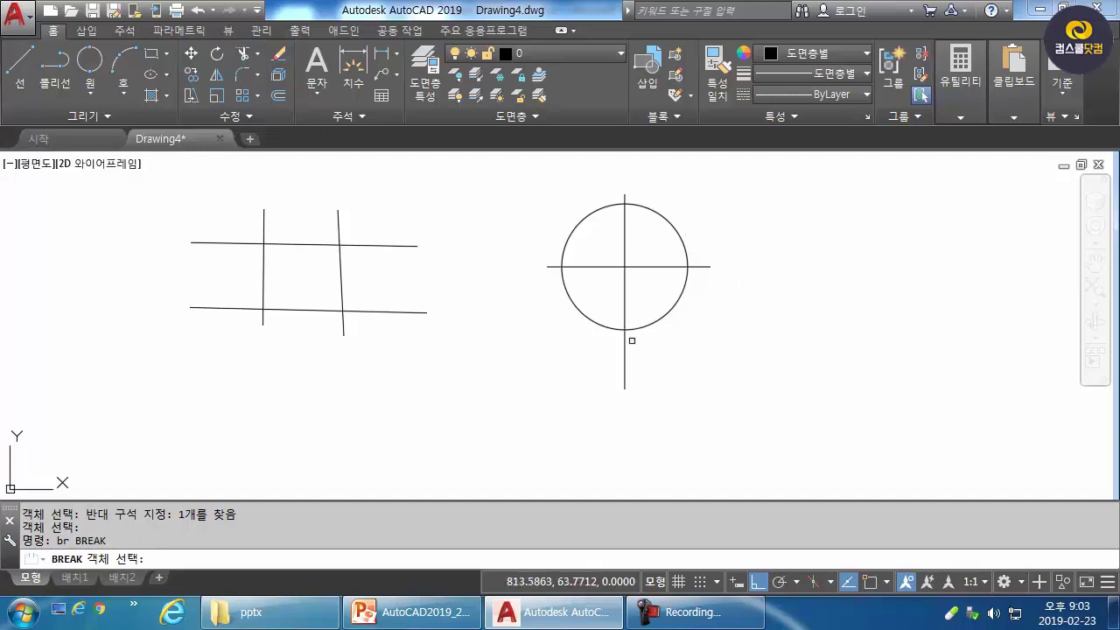
left_click(626, 342)
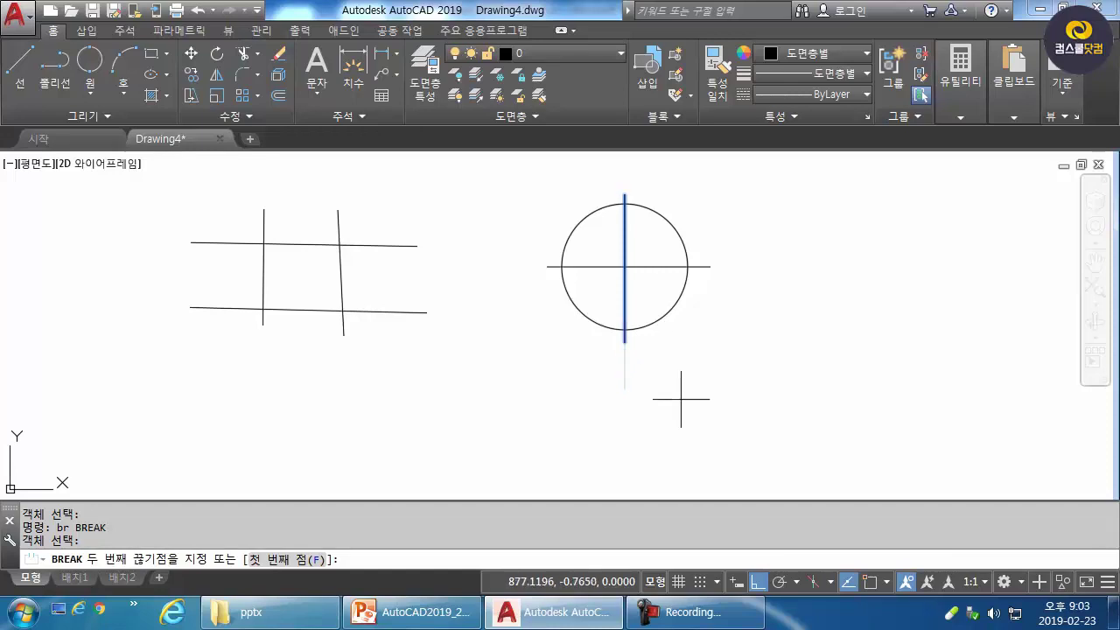
left_click(650, 425)
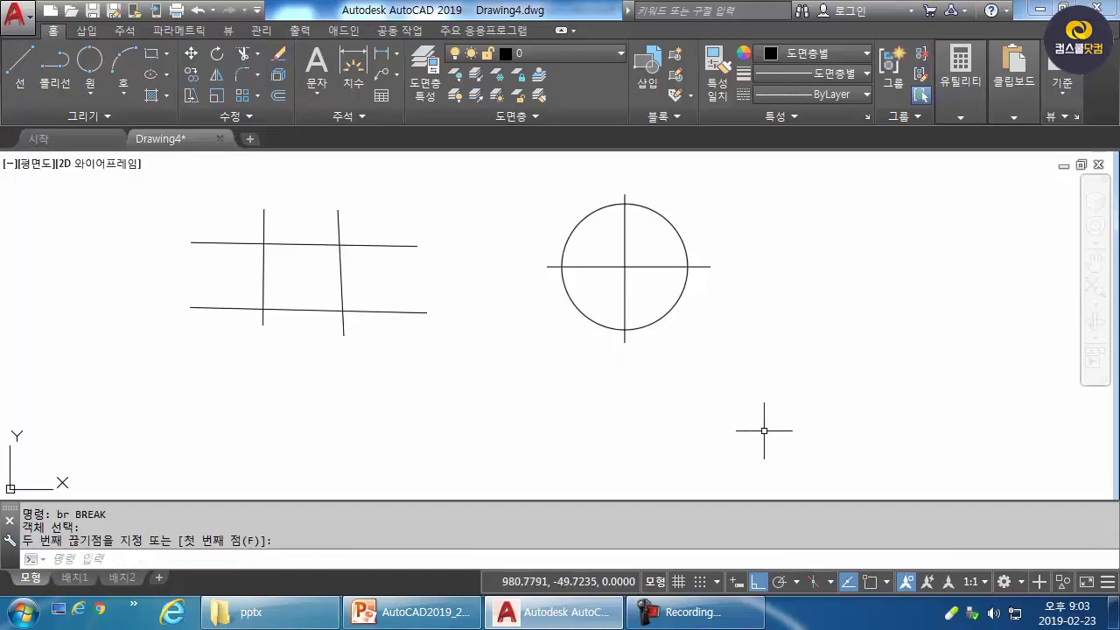
Step: Break the horizontal centre line slightly right of the circle to beyond its right end, shortening the overhang
key("Return")
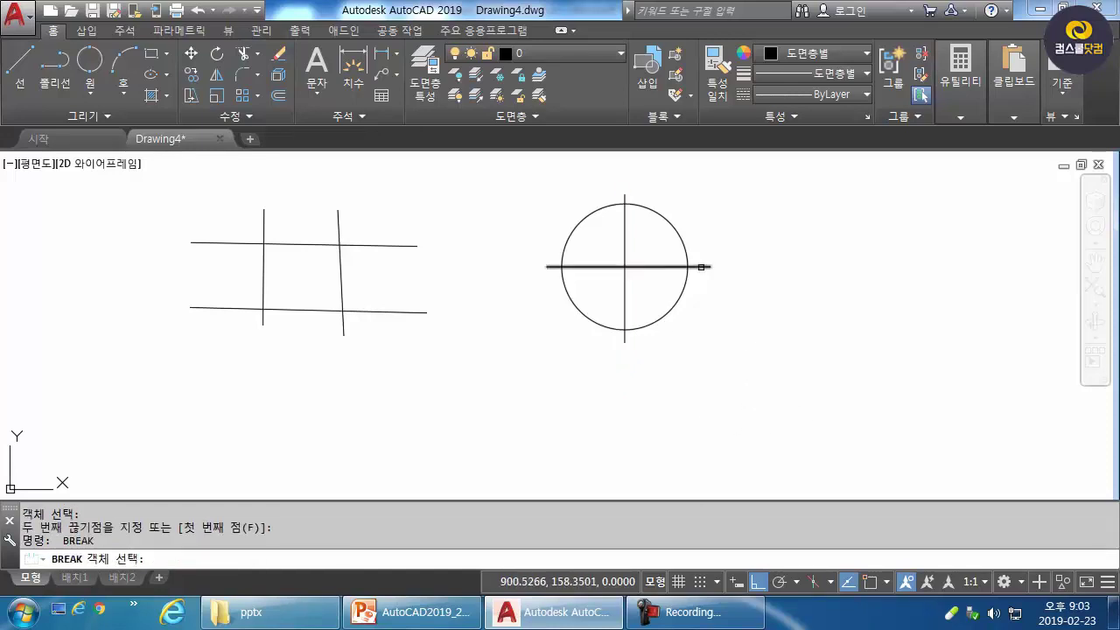
left_click(701, 267)
left_click(773, 270)
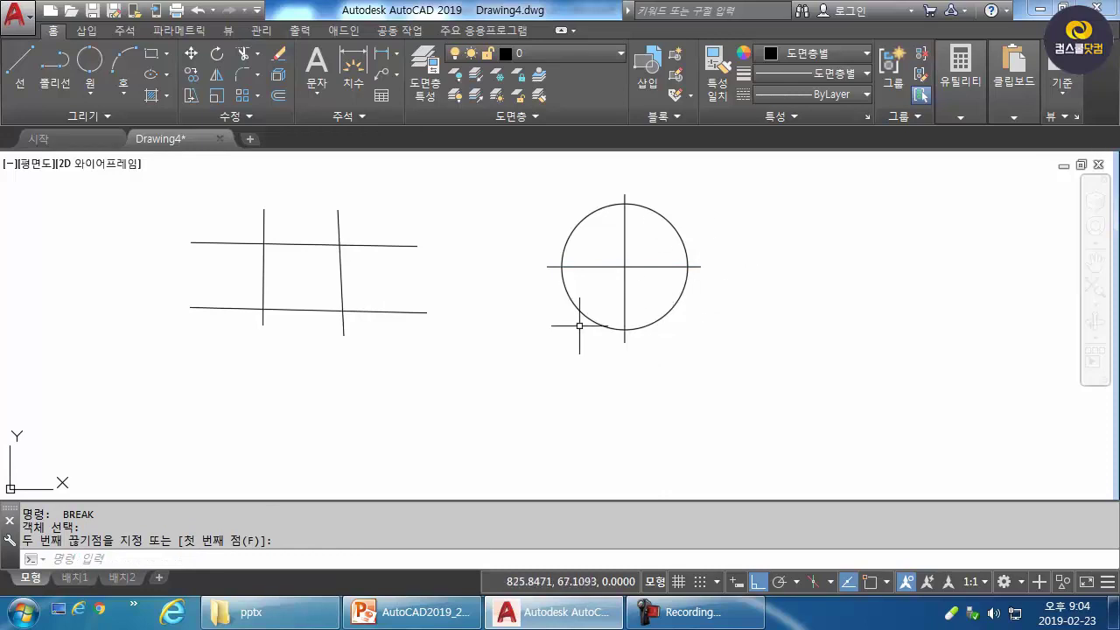
Step: Break the upper horizontal grid line from a point left of the left vertical line to beyond its left end, shortening the overhang
mouse_move(533, 312)
middle_mouse_down()
mouse_move(608, 342)
mouse_move(688, 337)
mouse_move(746, 355)
middle_mouse_up()
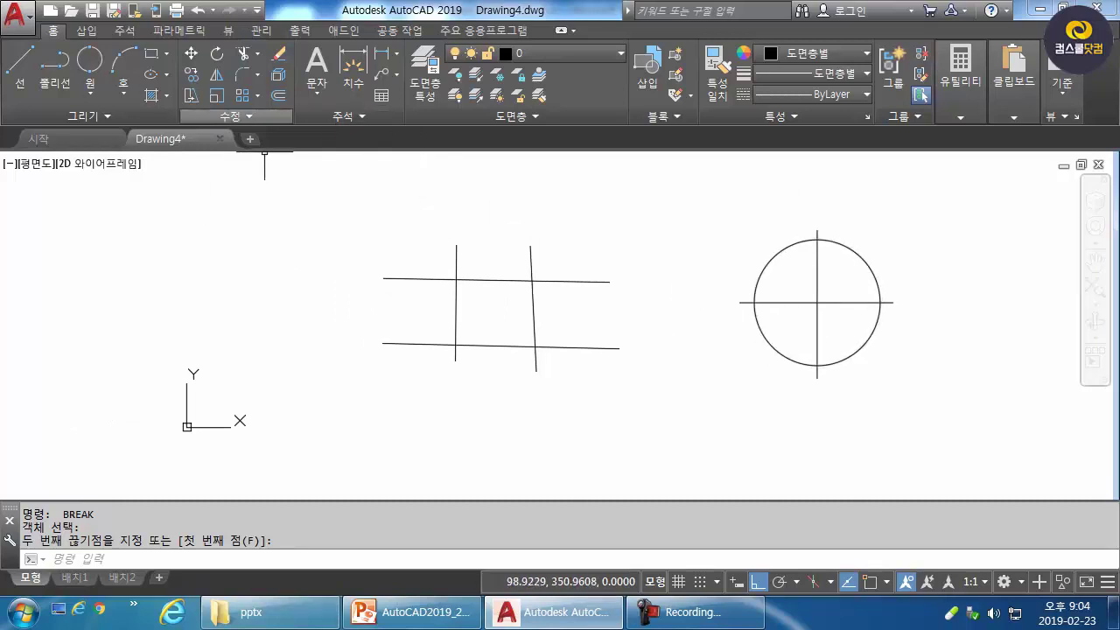
left_click(235, 116)
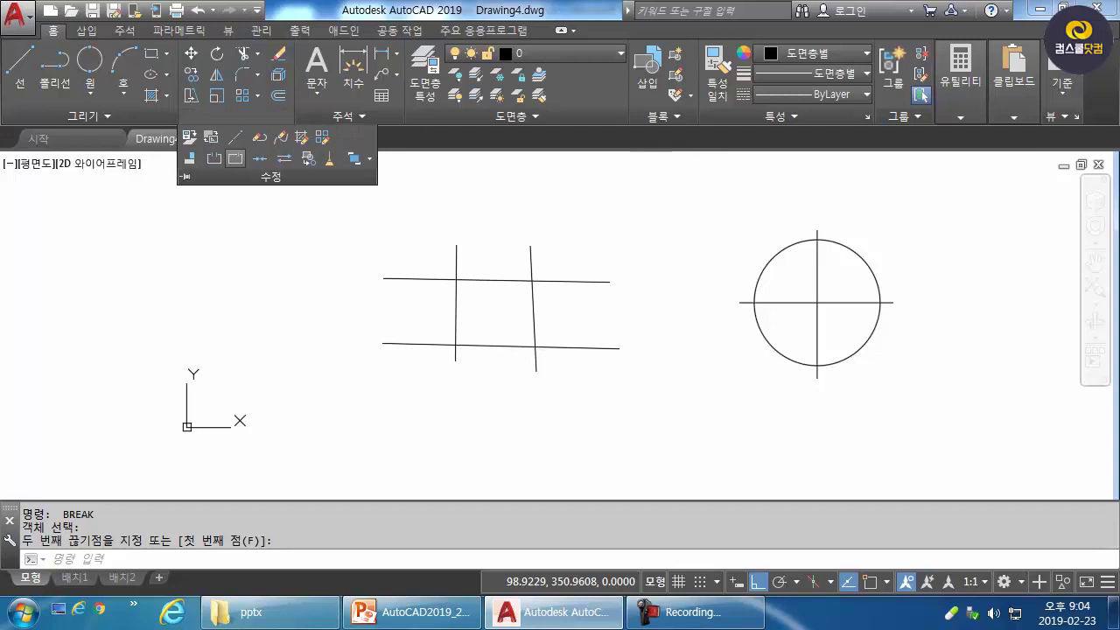
left_click(214, 158)
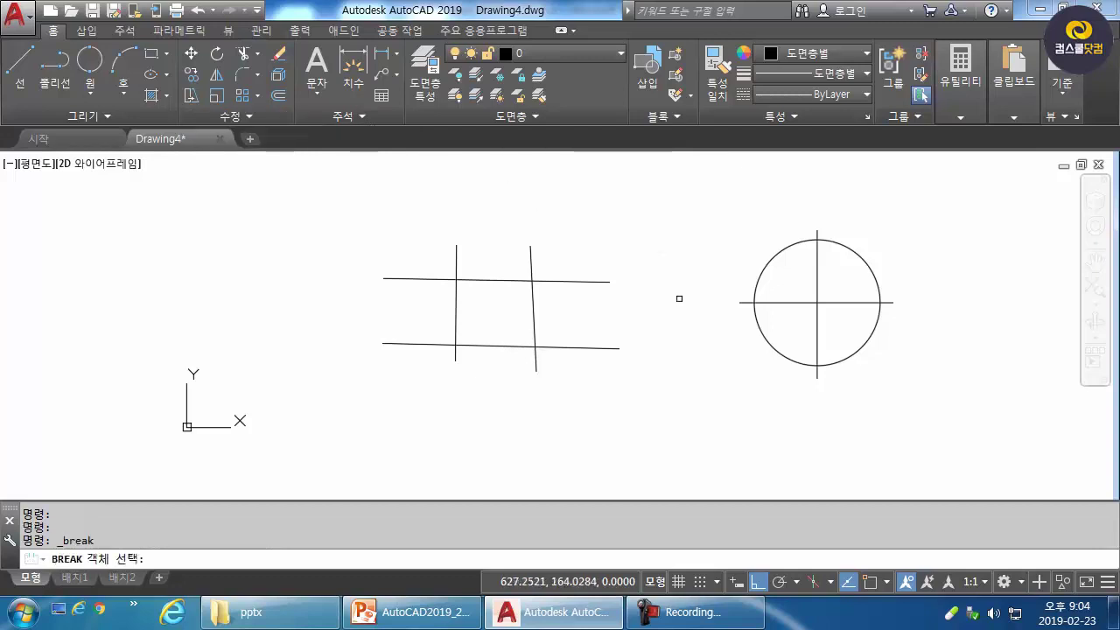
left_click(419, 279)
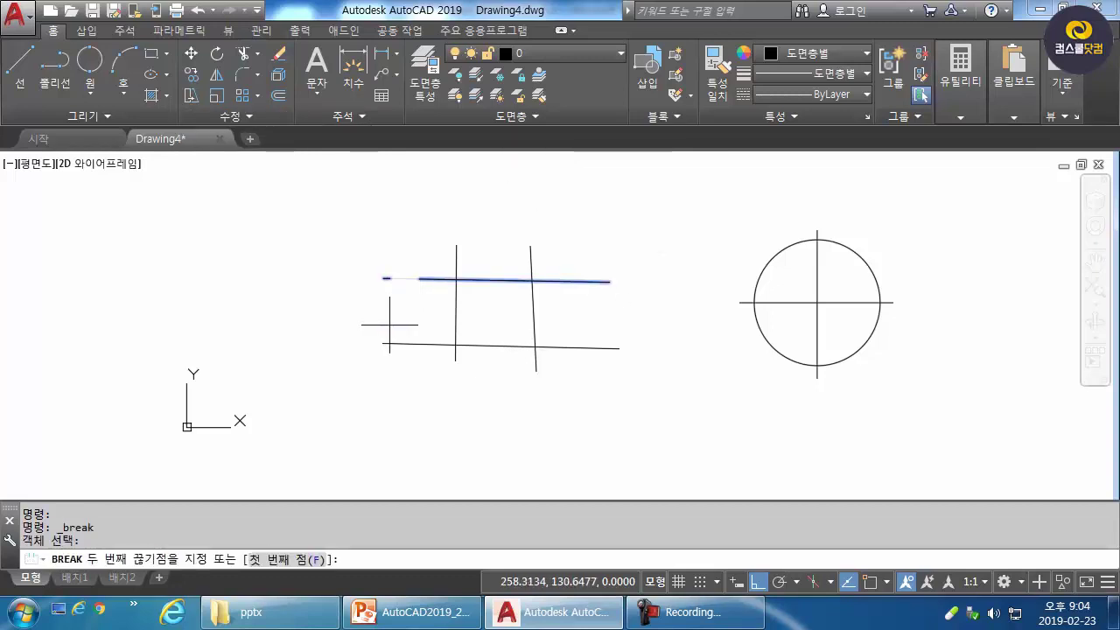
left_click(342, 279)
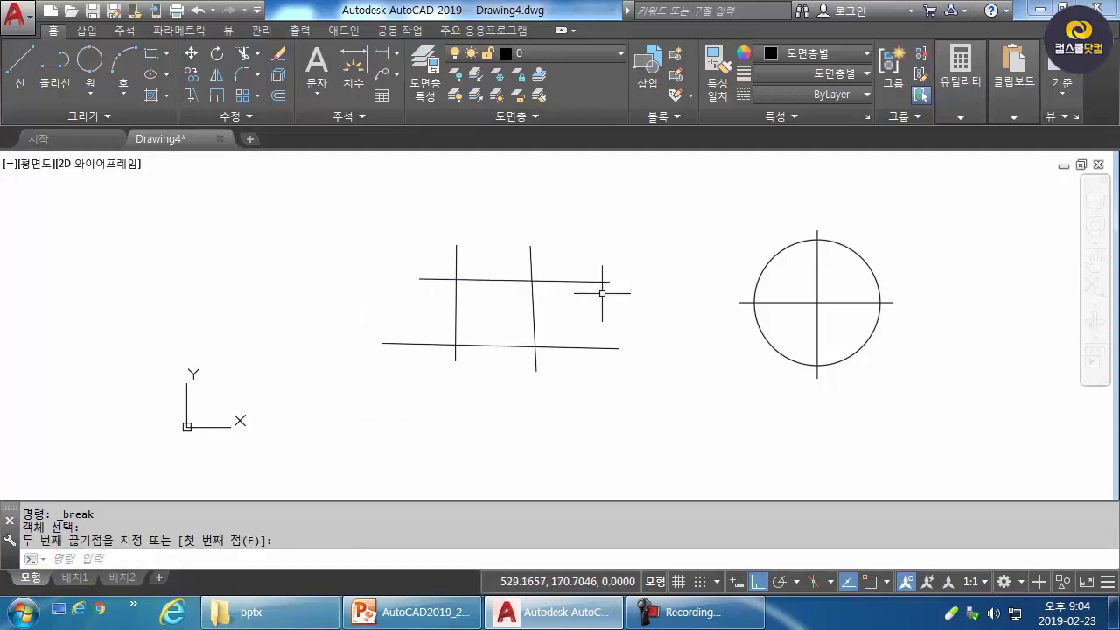
type("br")
key("Return")
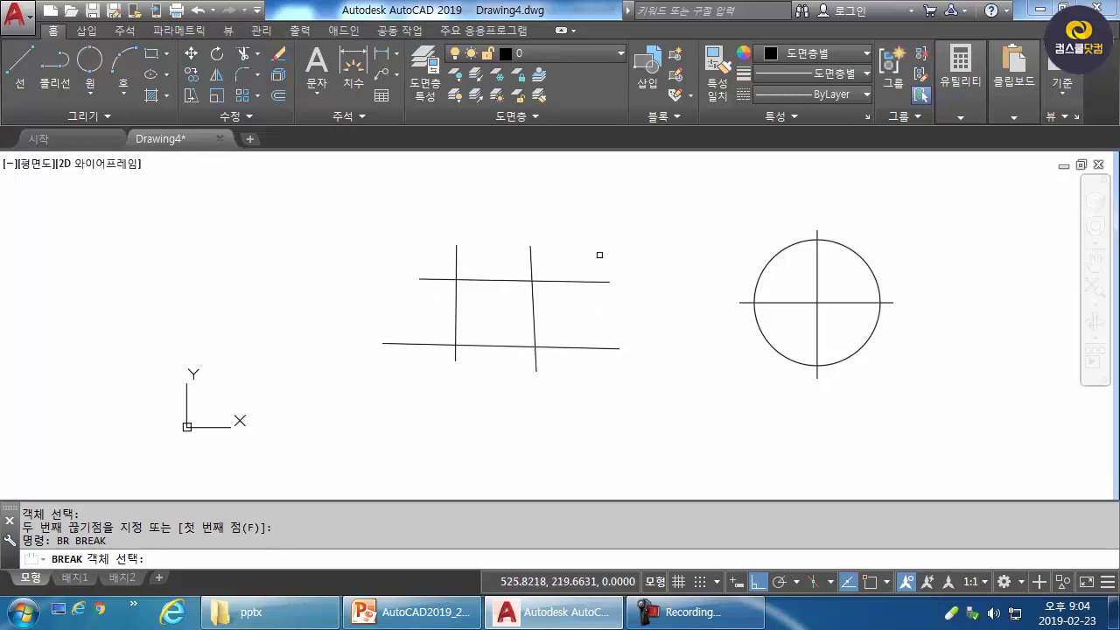
key("Escape")
key("Escape")
left_click(513, 281)
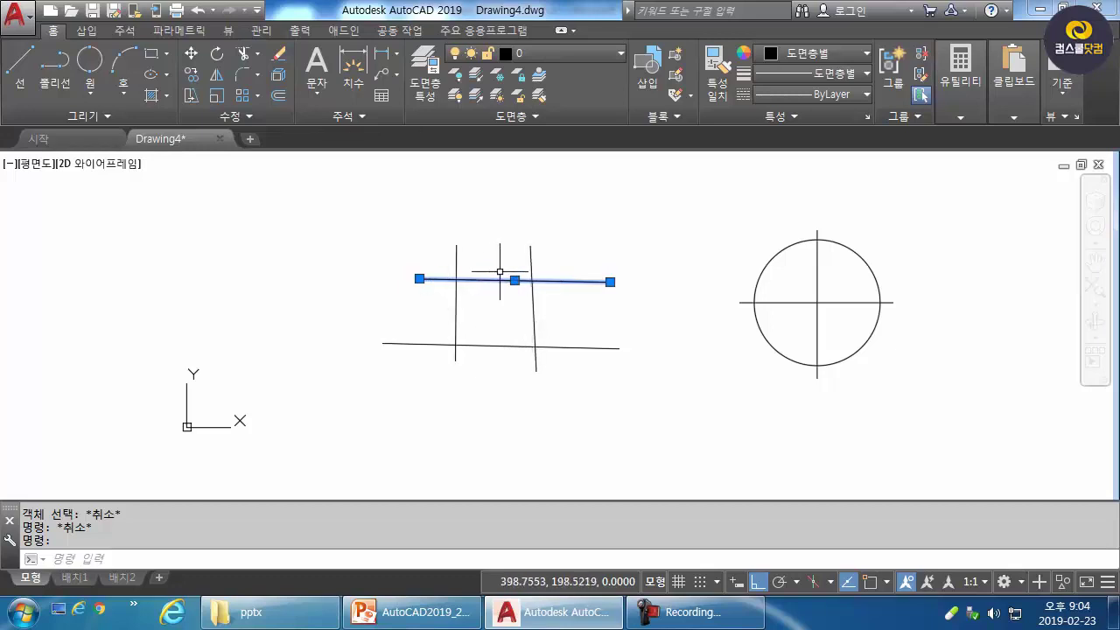
key("Escape")
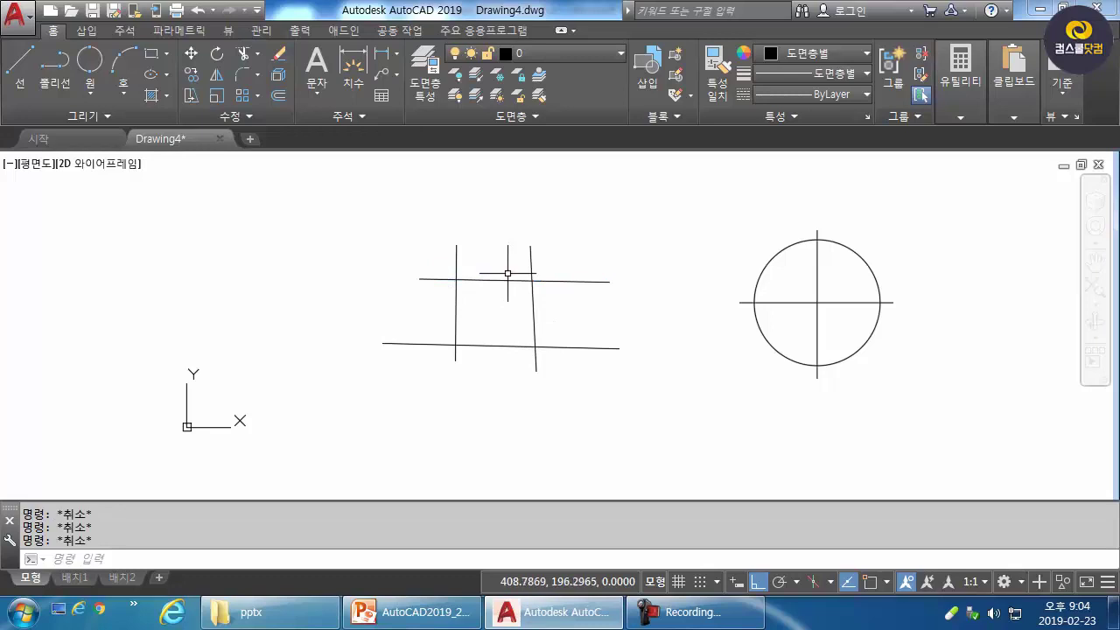
Step: Trim away the part of the upper horizontal line between the two vertical lines, using both verticals as cutting edges
type("tr")
key("Return")
left_click(540, 261)
left_click(452, 266)
key("Return")
left_click(492, 264)
left_click(504, 300)
key("Return")
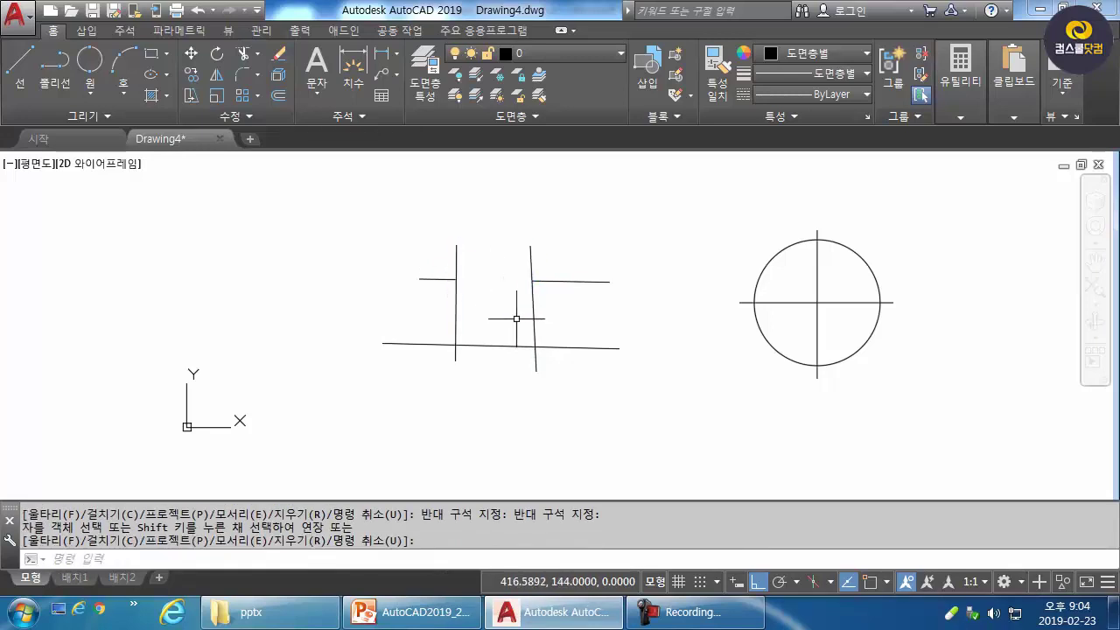
Step: Draw a line with object snap on, closing the gap in the upper horizontal line between the two vertical lines
type("l")
key("Return")
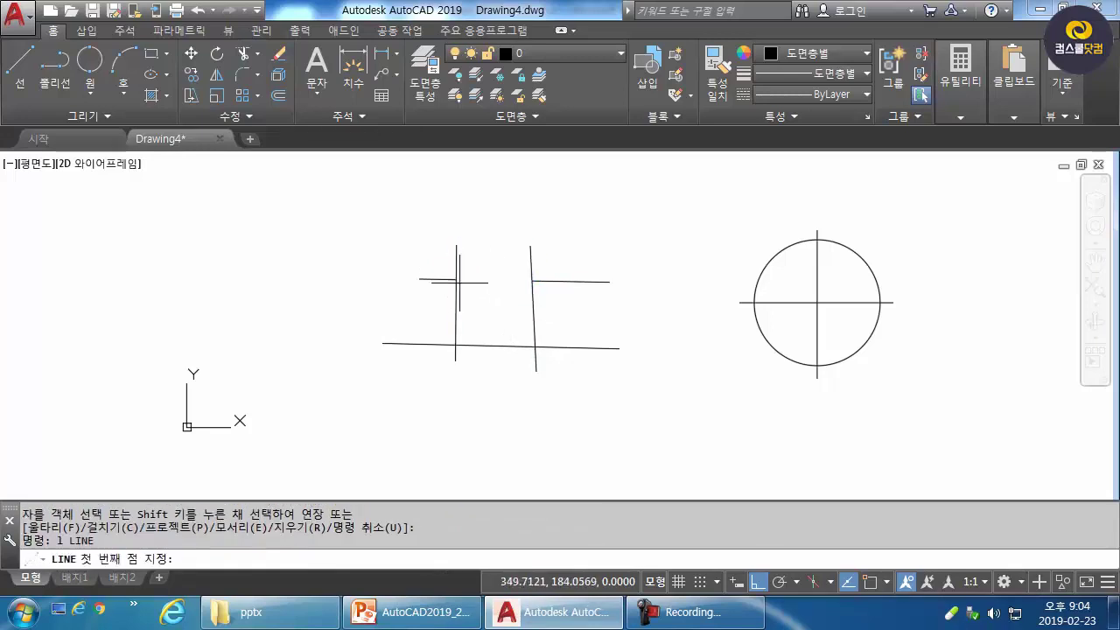
key("F3")
left_click(456, 279)
left_click(531, 281)
key("Return")
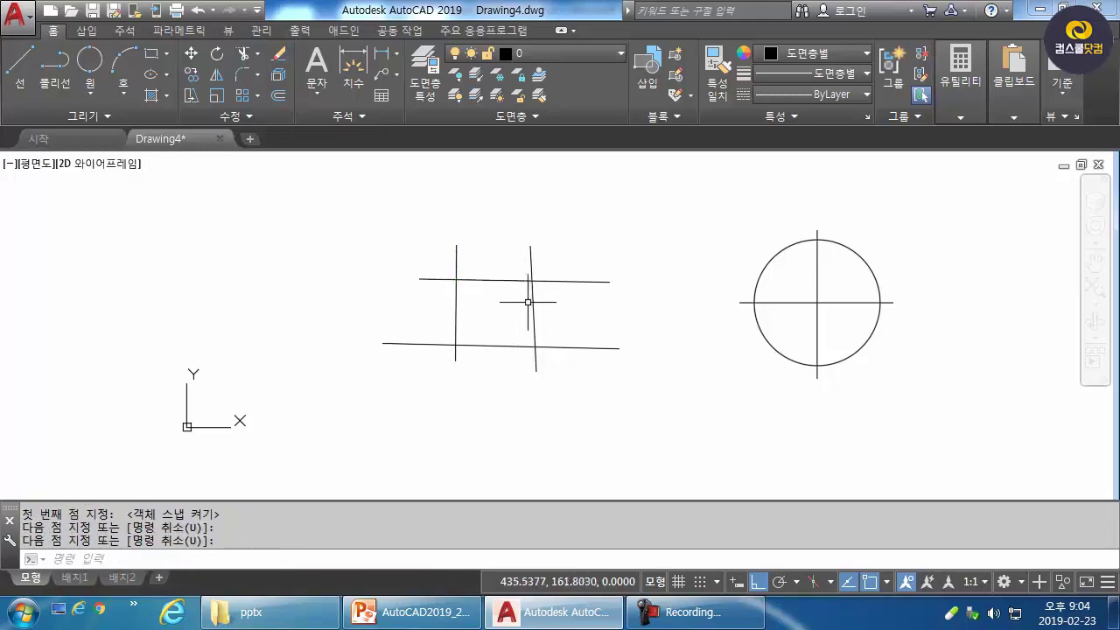
Step: Select the upper horizontal line's segments to check that they are separate, and colour the middle one red
left_click(448, 280)
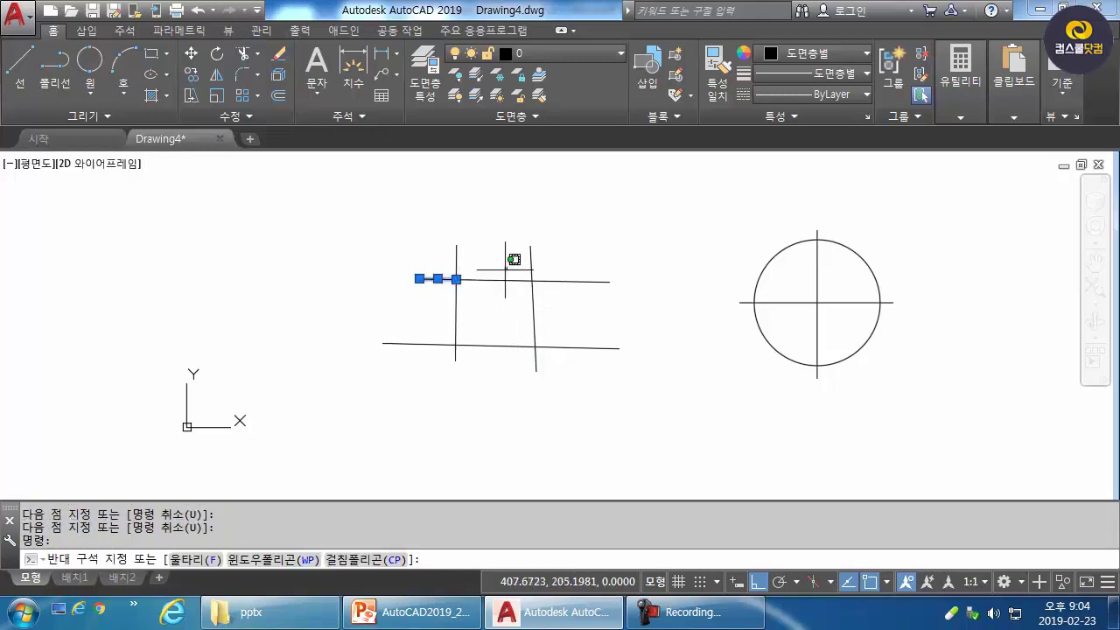
left_click(510, 265)
left_click(493, 290)
left_click(551, 268)
left_click(579, 289)
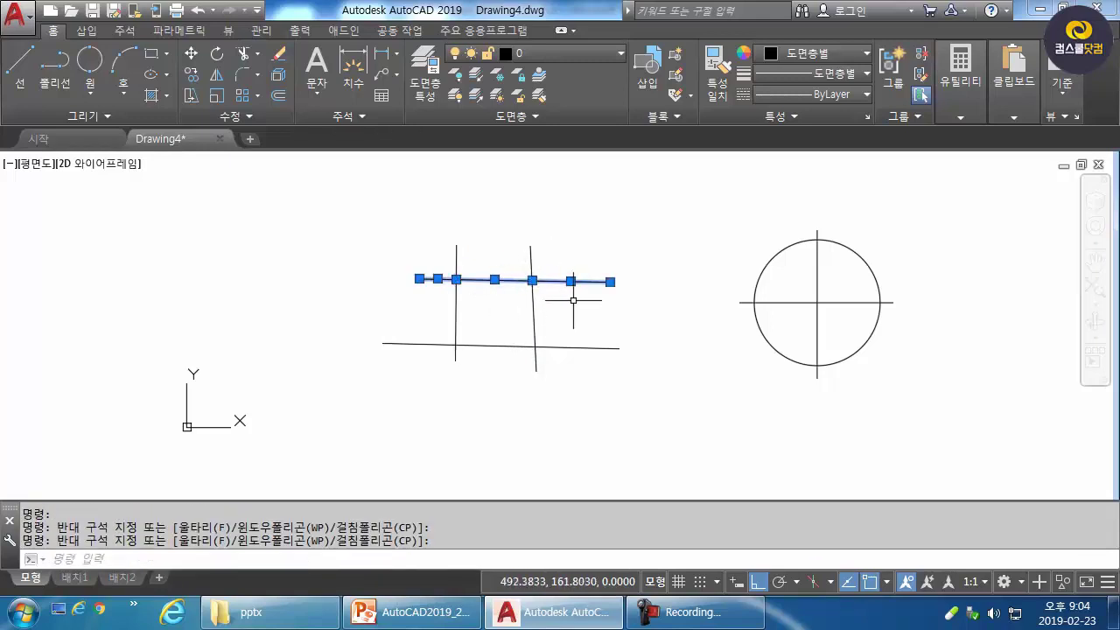
key("Escape")
left_click(479, 280)
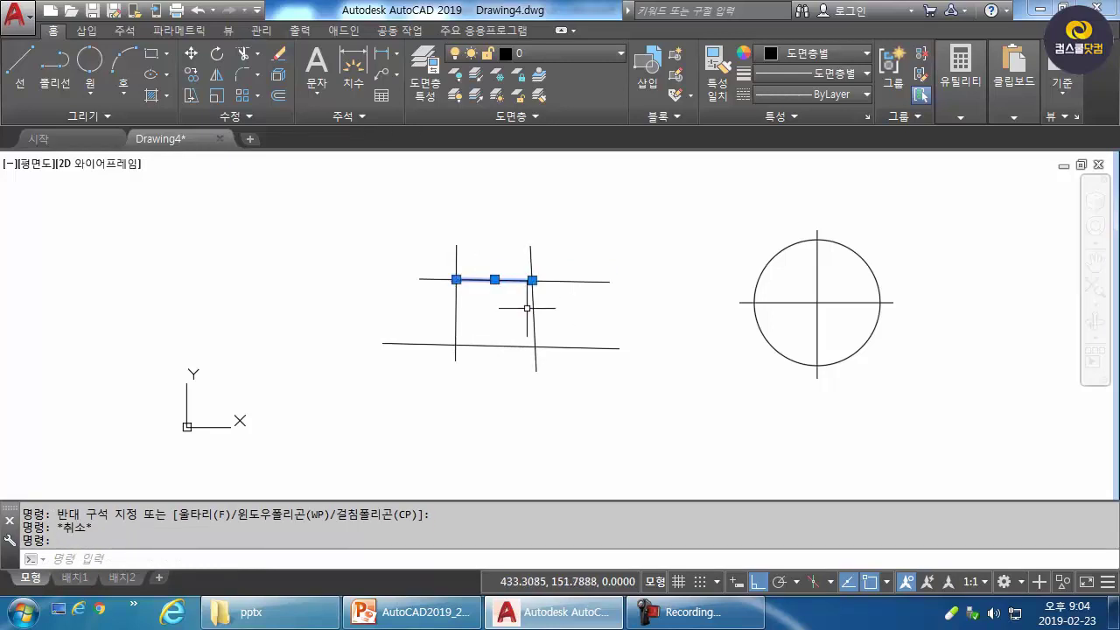
left_click(814, 53)
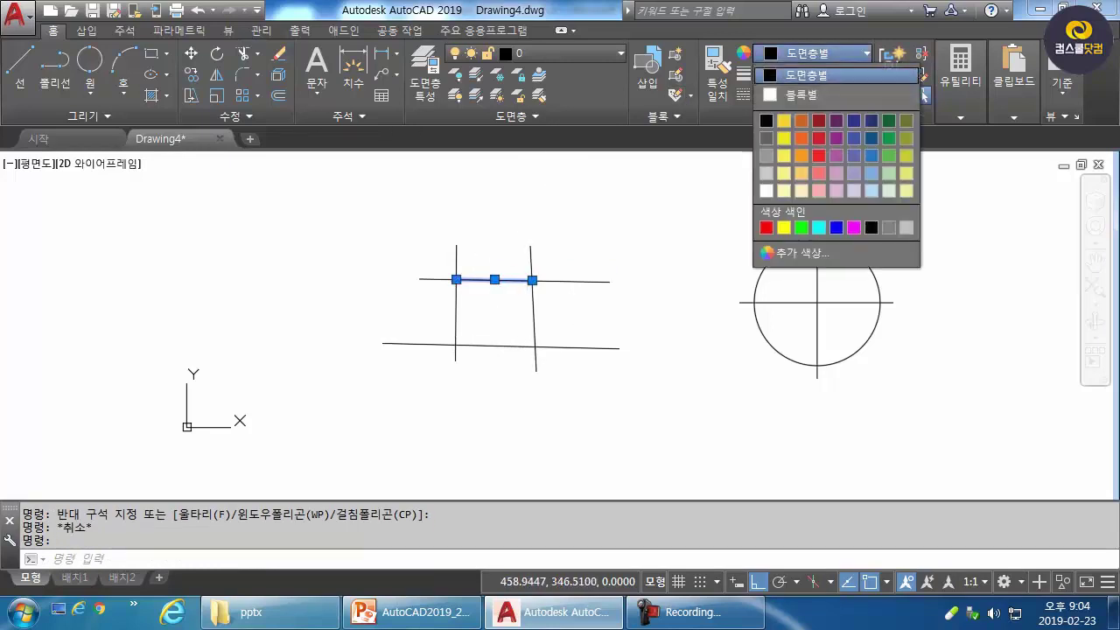
left_click(767, 228)
key("Escape")
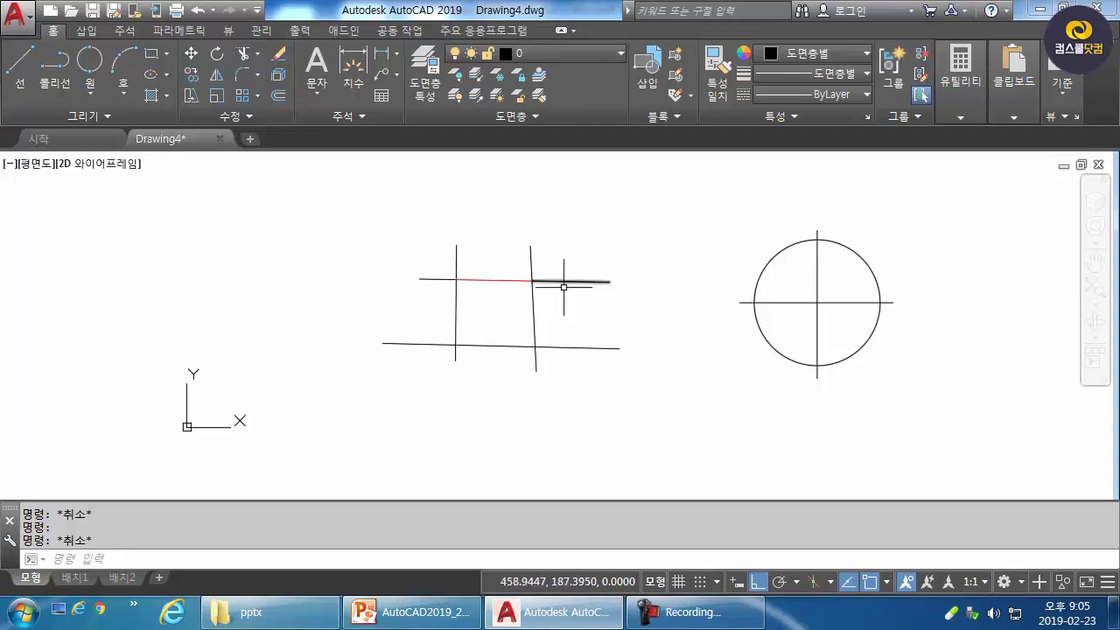
Step: Break the lower horizontal line at its intersection with the left vertical line using the First point option, and select both pieces to check the split
type("br")
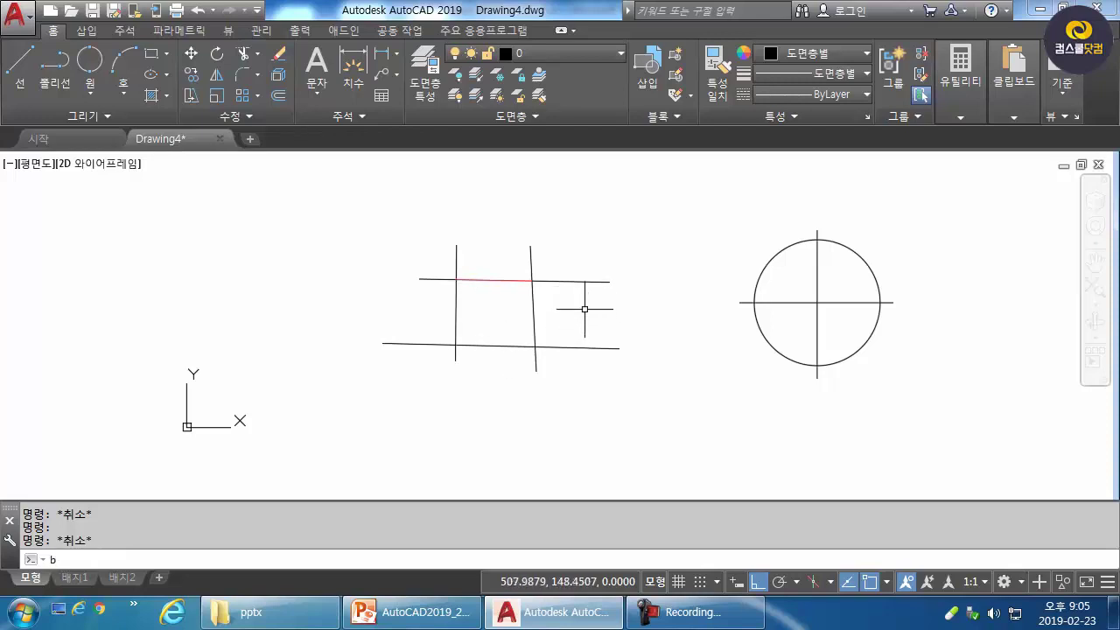
key("Return")
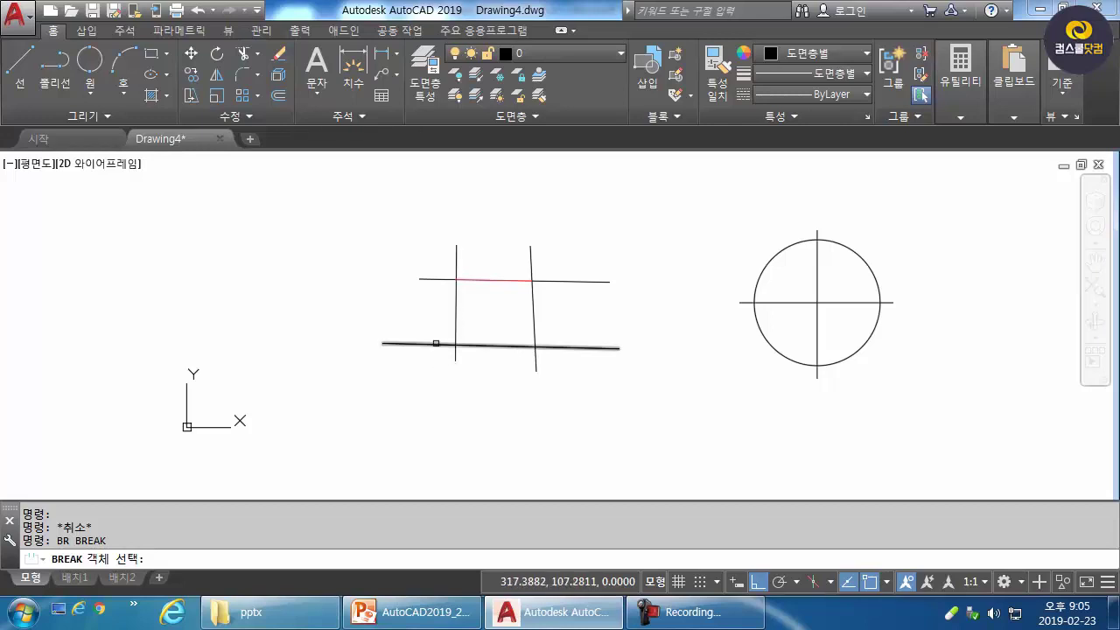
left_click(436, 343)
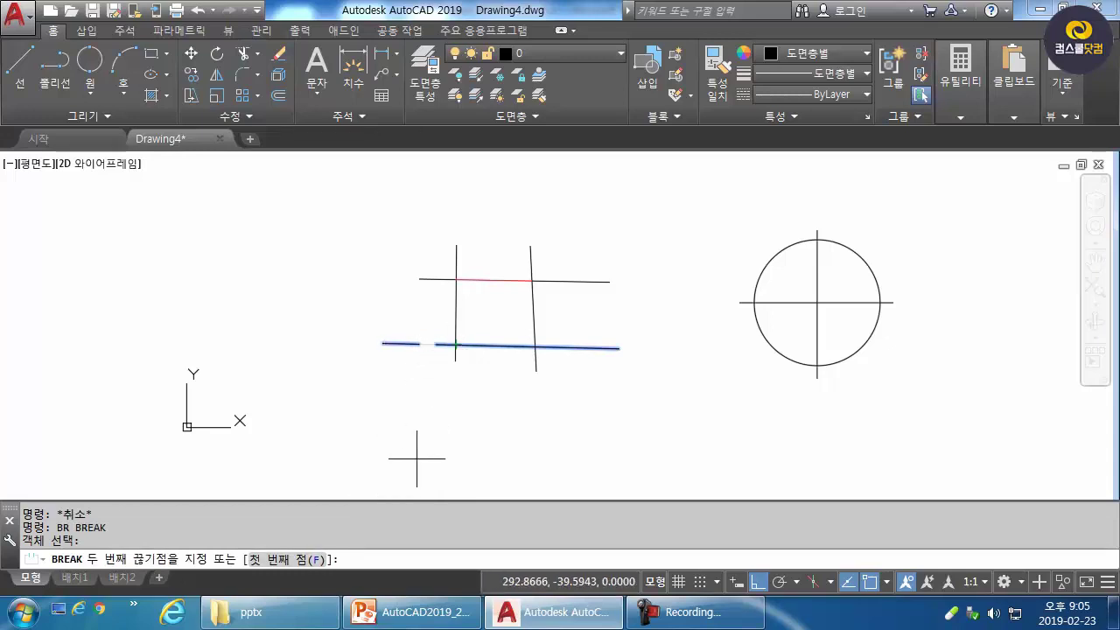
left_click(287, 559)
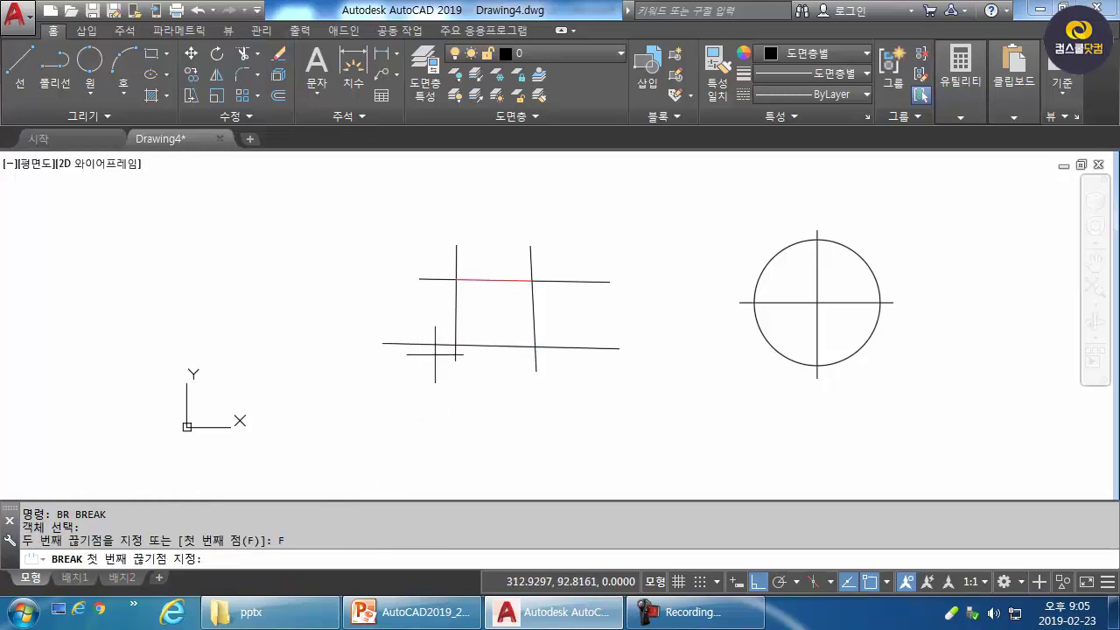
left_click(456, 344)
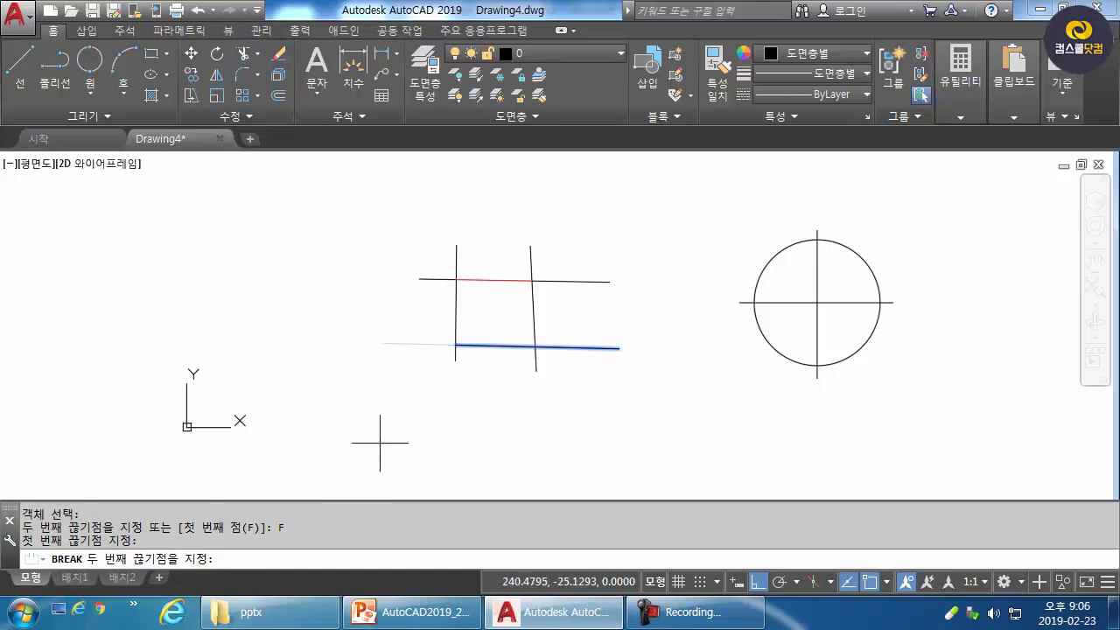
left_click(456, 344)
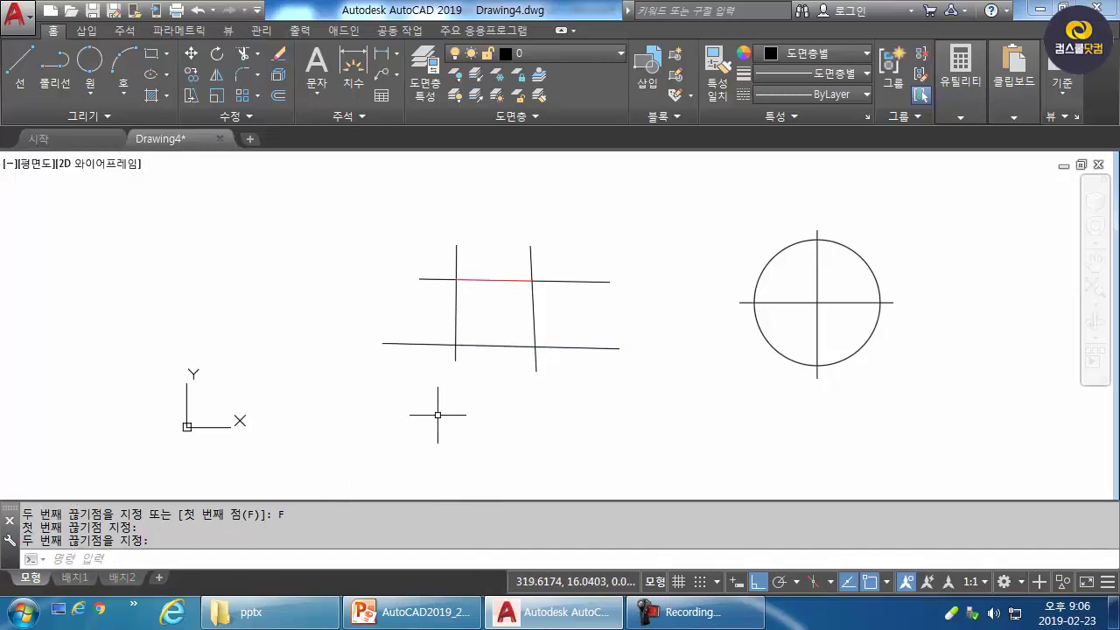
left_click(439, 333)
left_click(429, 375)
left_click(490, 334)
left_click(483, 362)
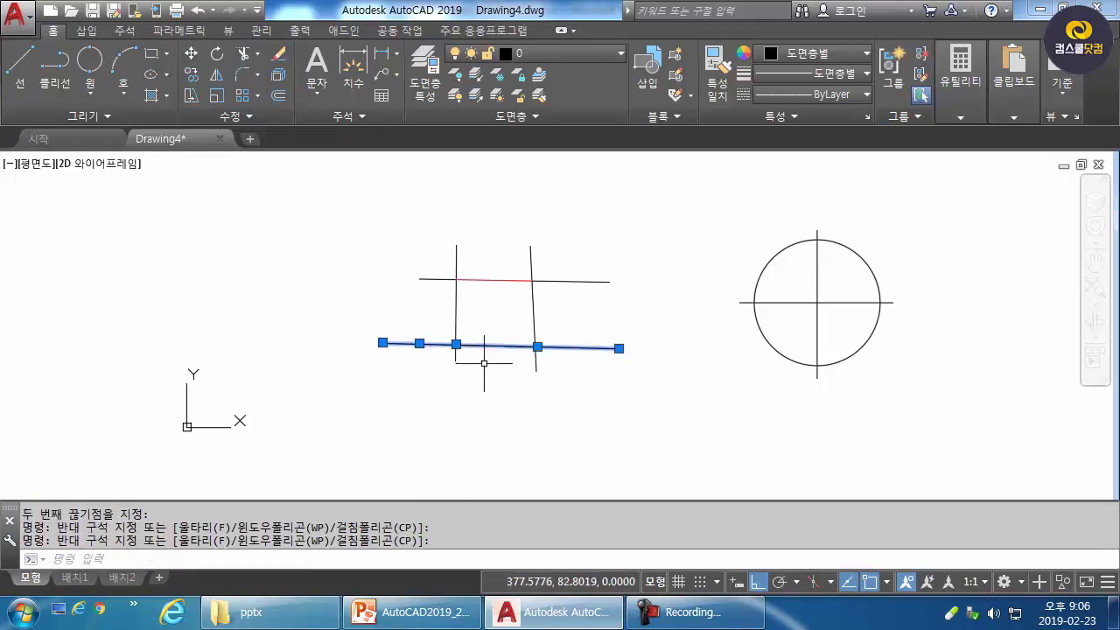
key("Escape")
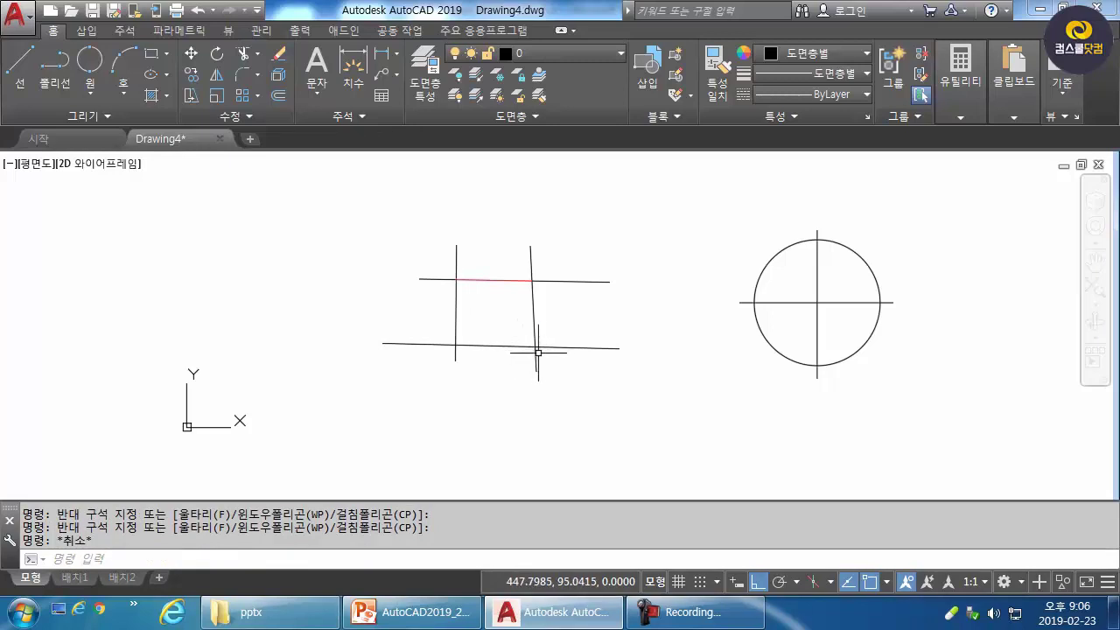
Step: Break the lower horizontal line at its intersection with the right vertical line using the First point option and @ as the second point
type("br")
key("Return")
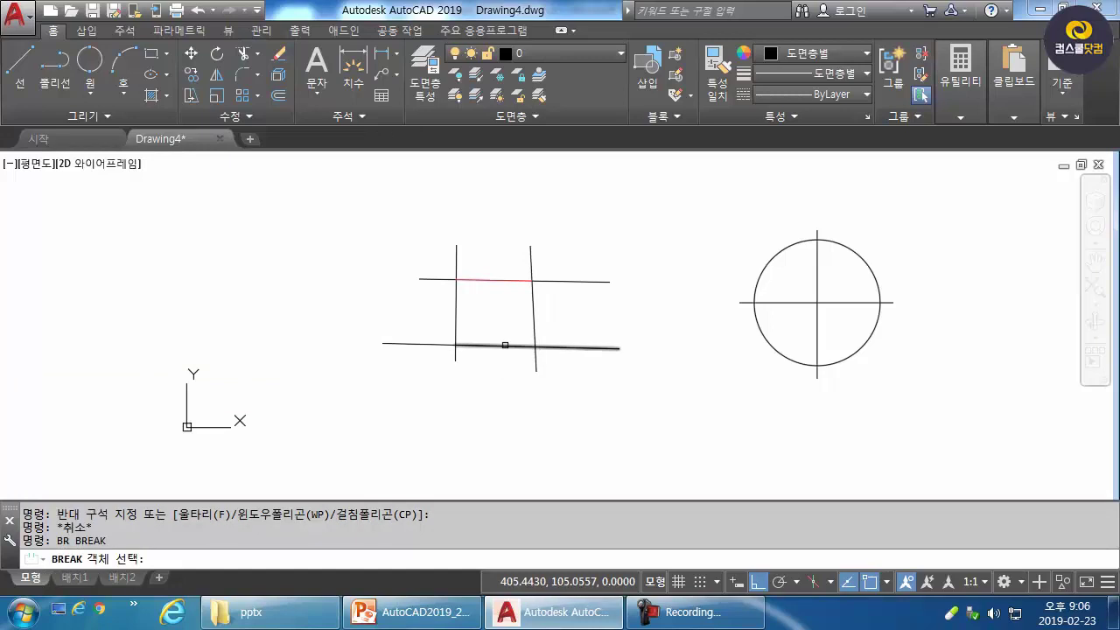
left_click(504, 346)
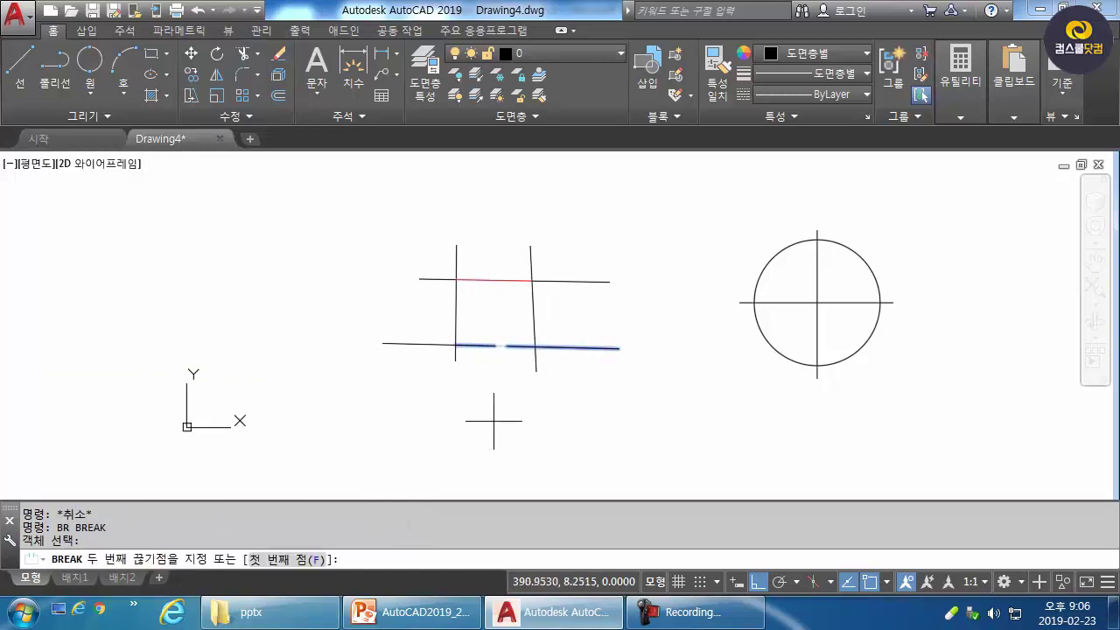
type("F")
key("Return")
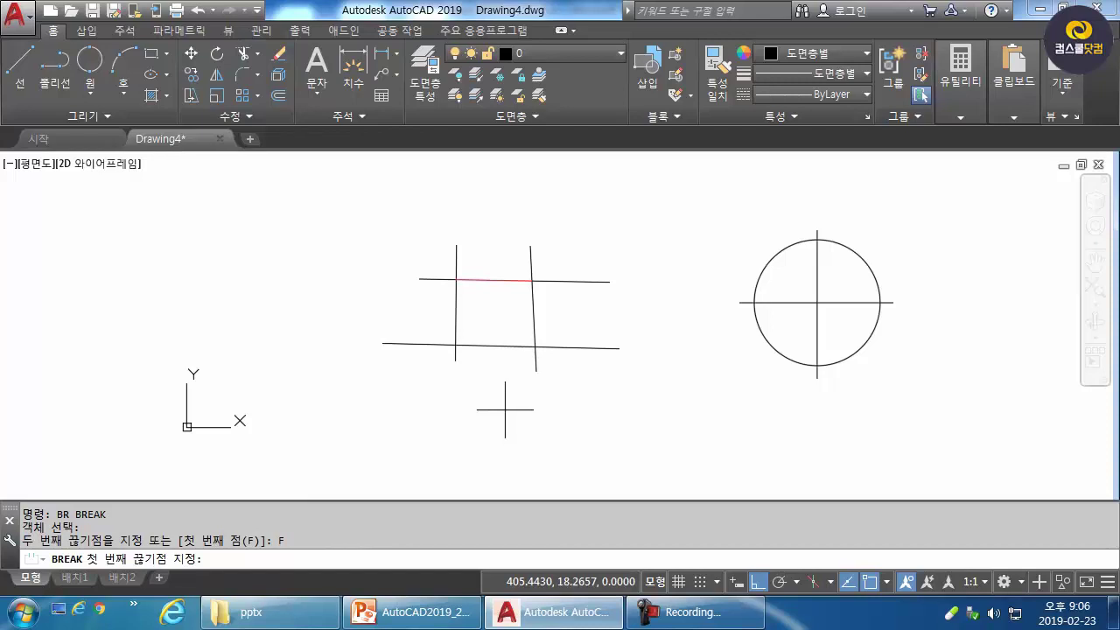
left_click(536, 347)
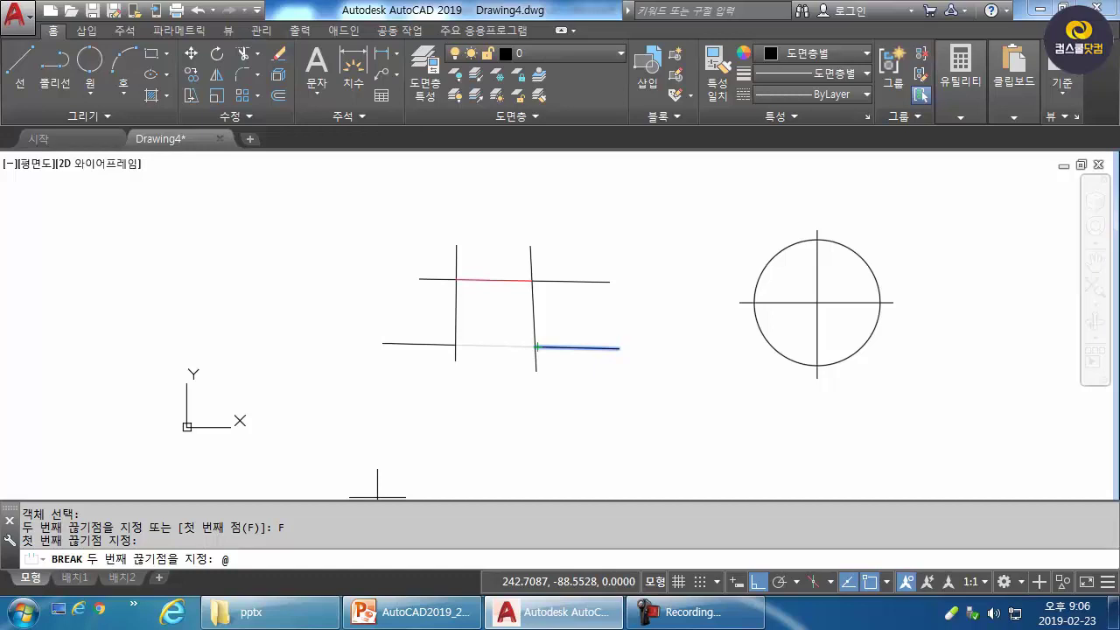
key("Return")
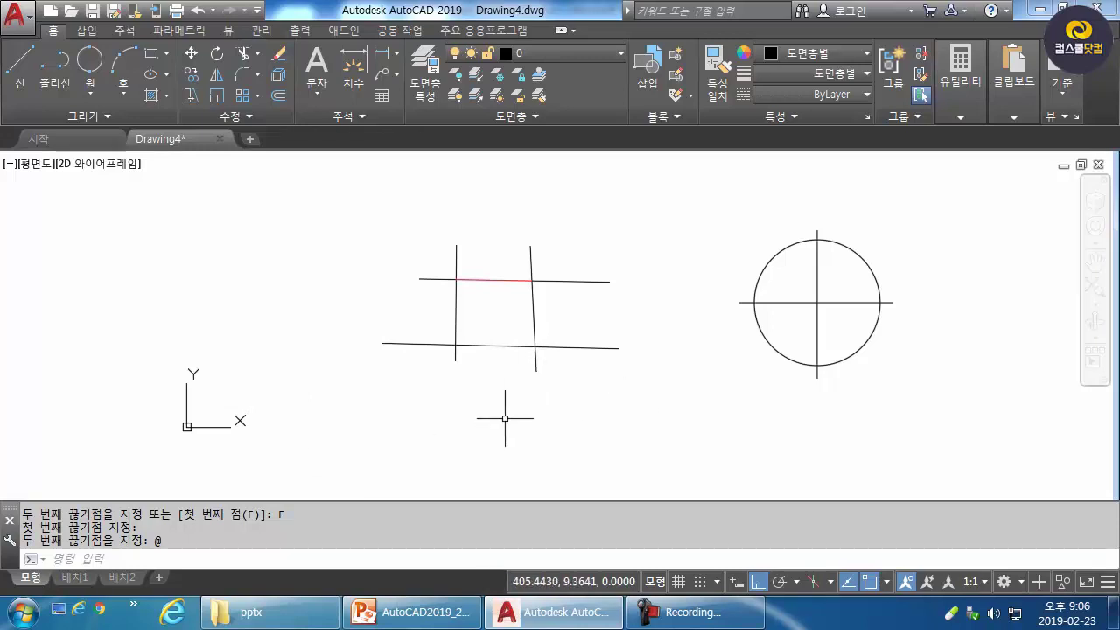
Step: Colour the middle segment of the lower horizontal line red
left_click(508, 334)
left_click(491, 361)
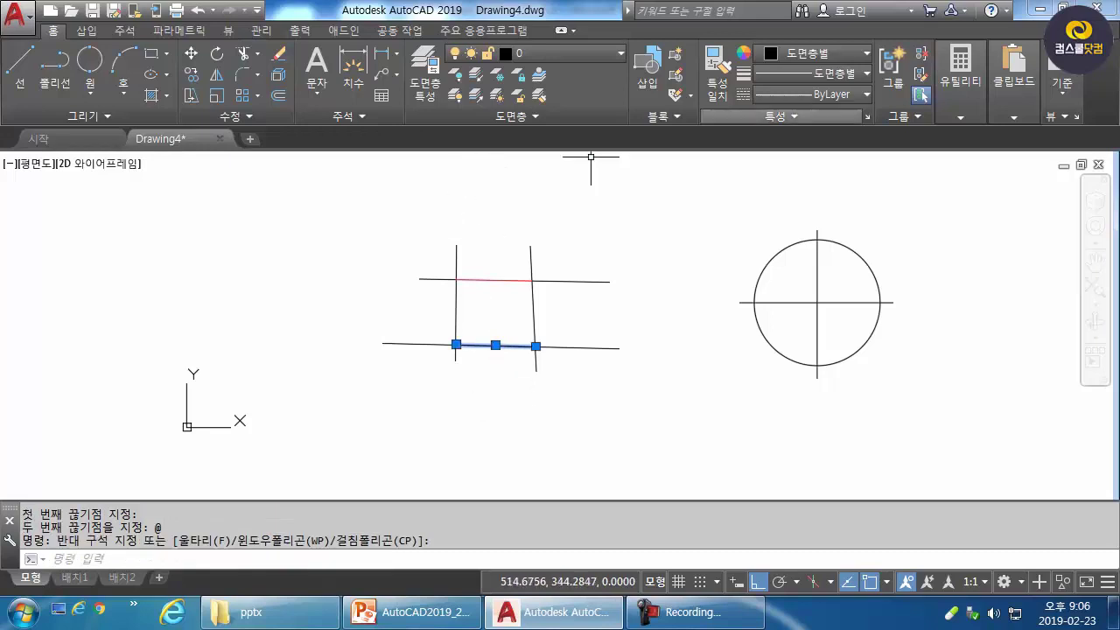
left_click(813, 54)
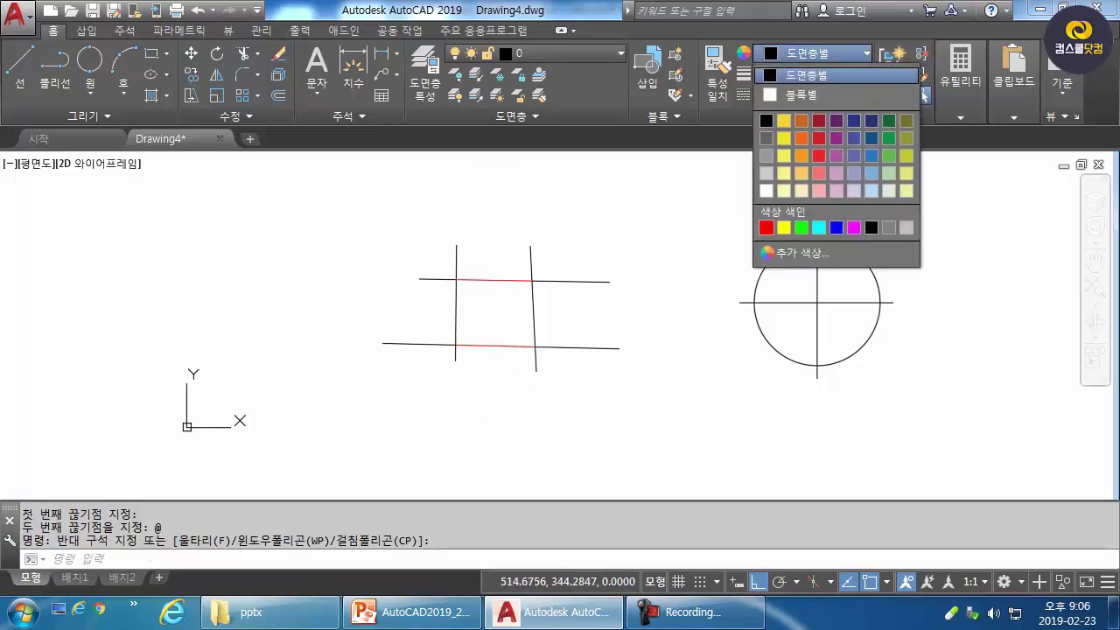
left_click(767, 227)
key("Escape")
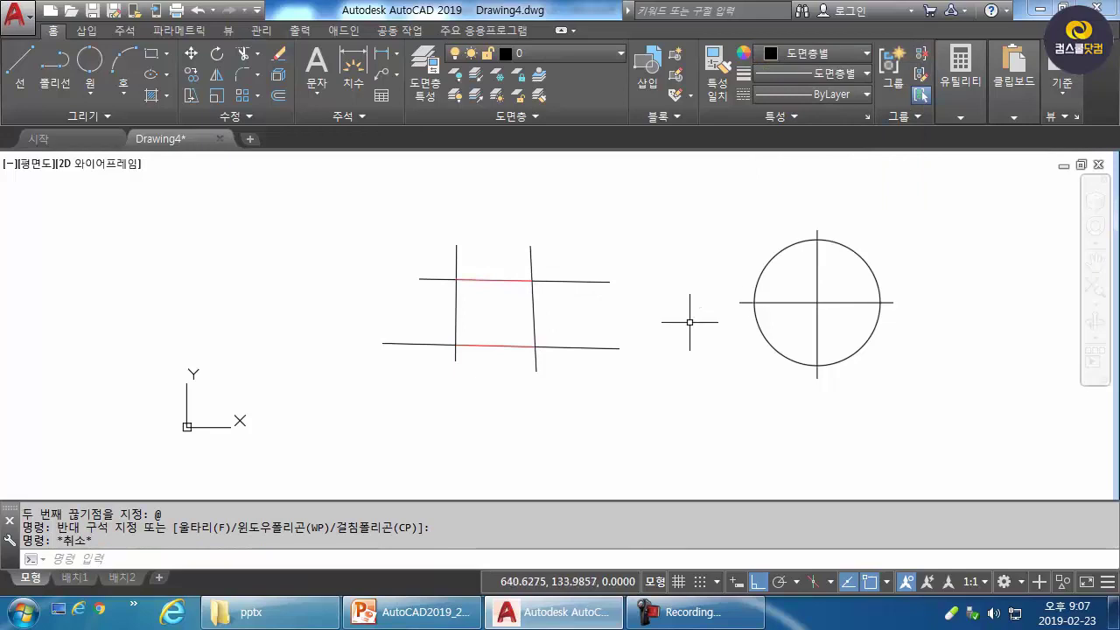
Step: Break the left vertical line at its intersection with the lower horizontal line using First point and @, and select the upper piece to check
left_click(456, 303)
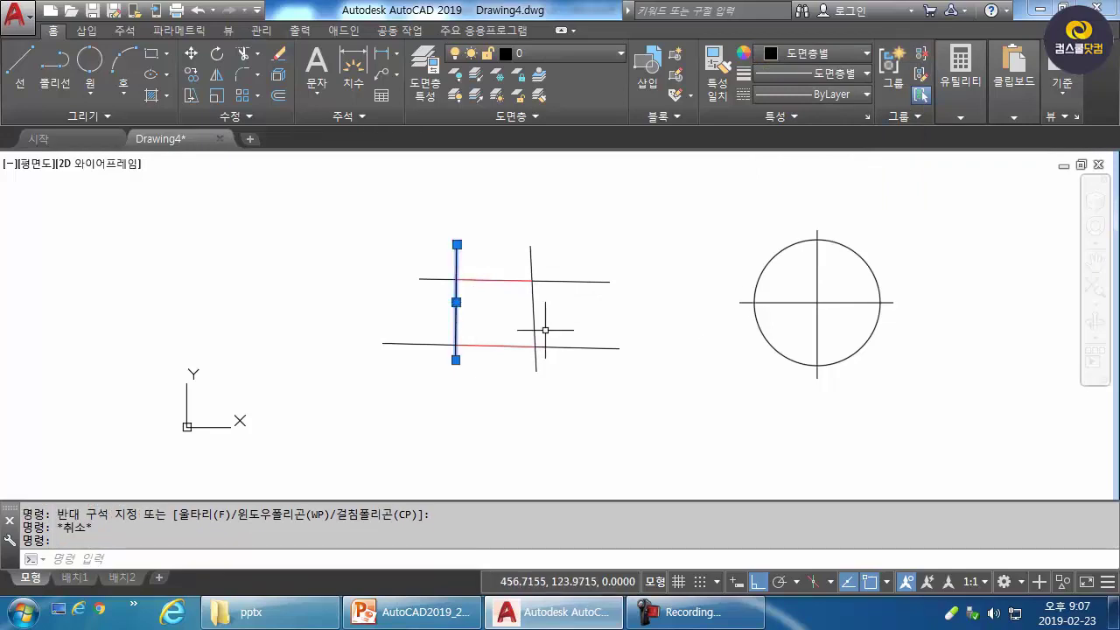
key("Escape")
type("br")
key("Return")
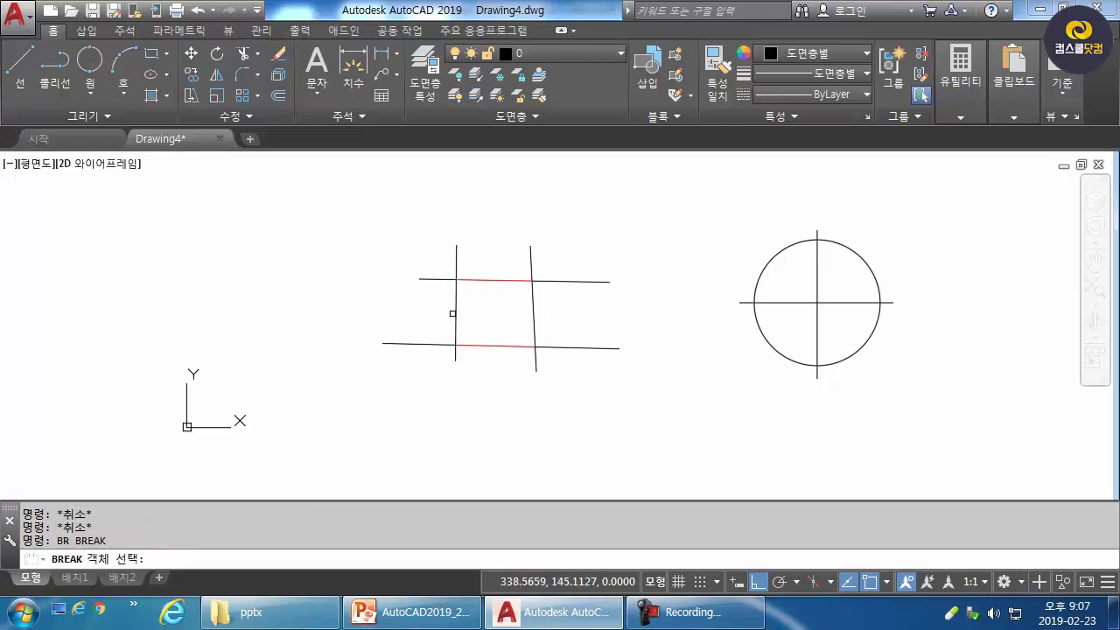
left_click(454, 315)
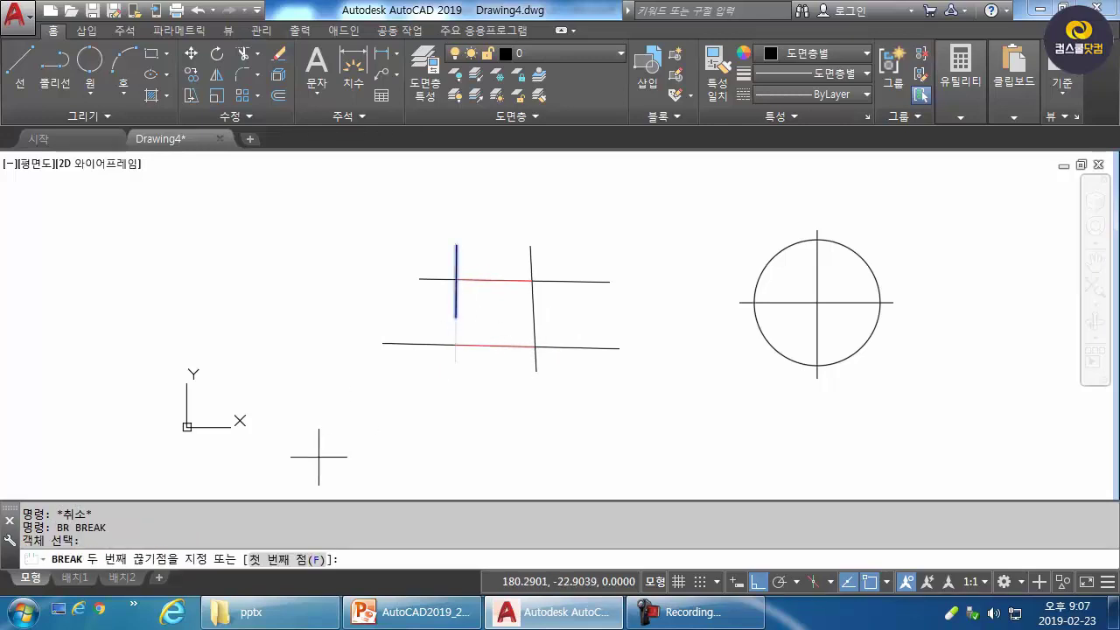
left_click(289, 559)
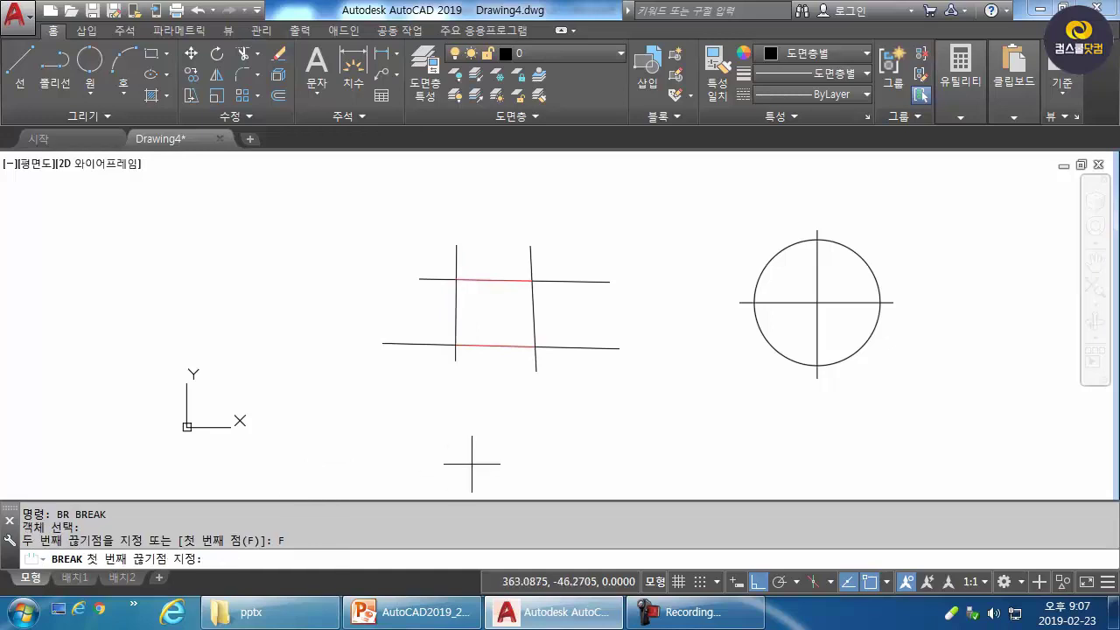
left_click(456, 345)
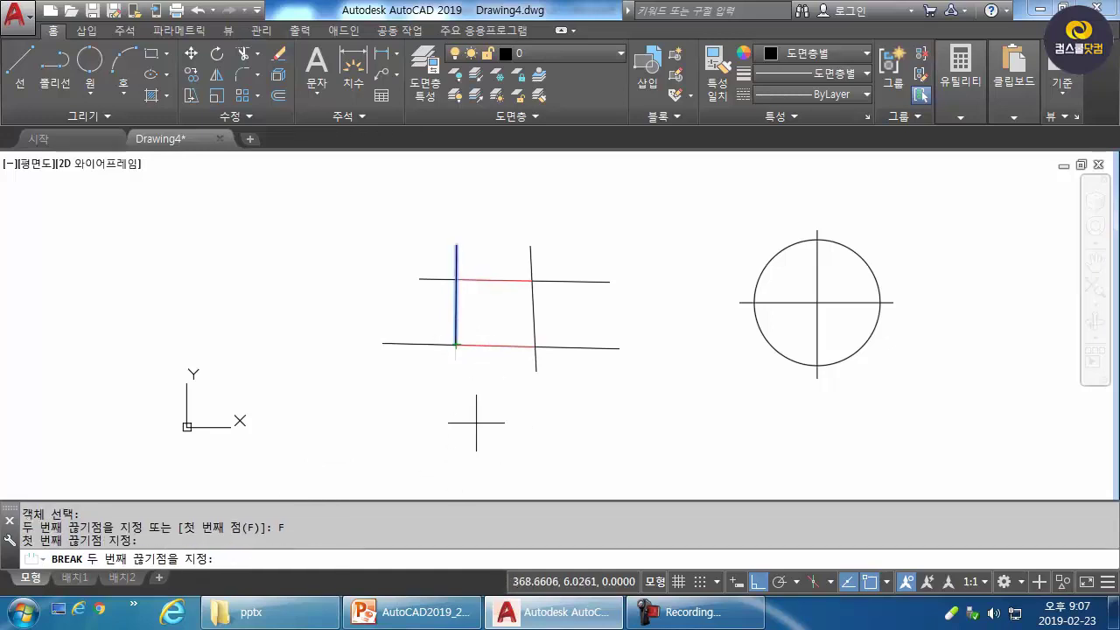
key("Return")
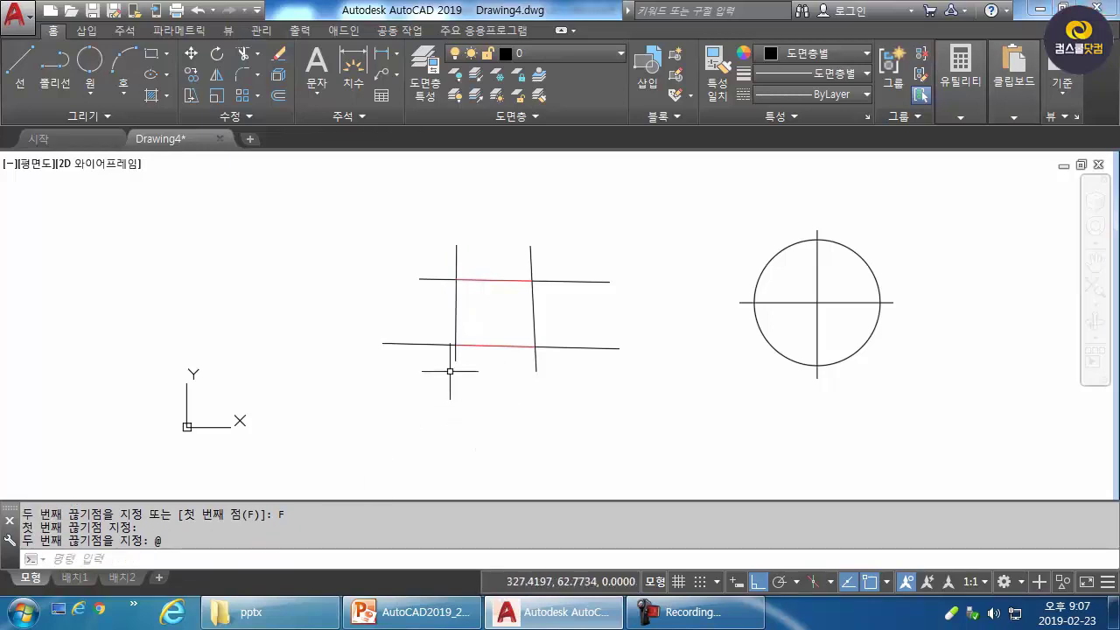
left_click(463, 302)
left_click(436, 315)
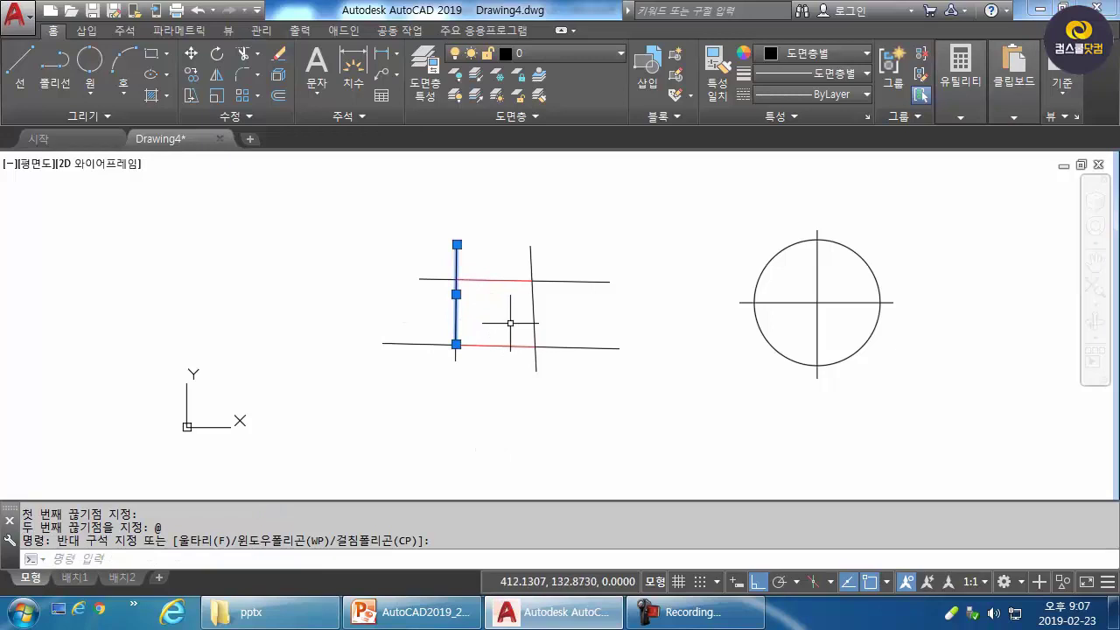
key("Escape")
Step: Break the left vertical line at its intersection with the upper horizontal line using the First point option and @ as the second point
type("b")
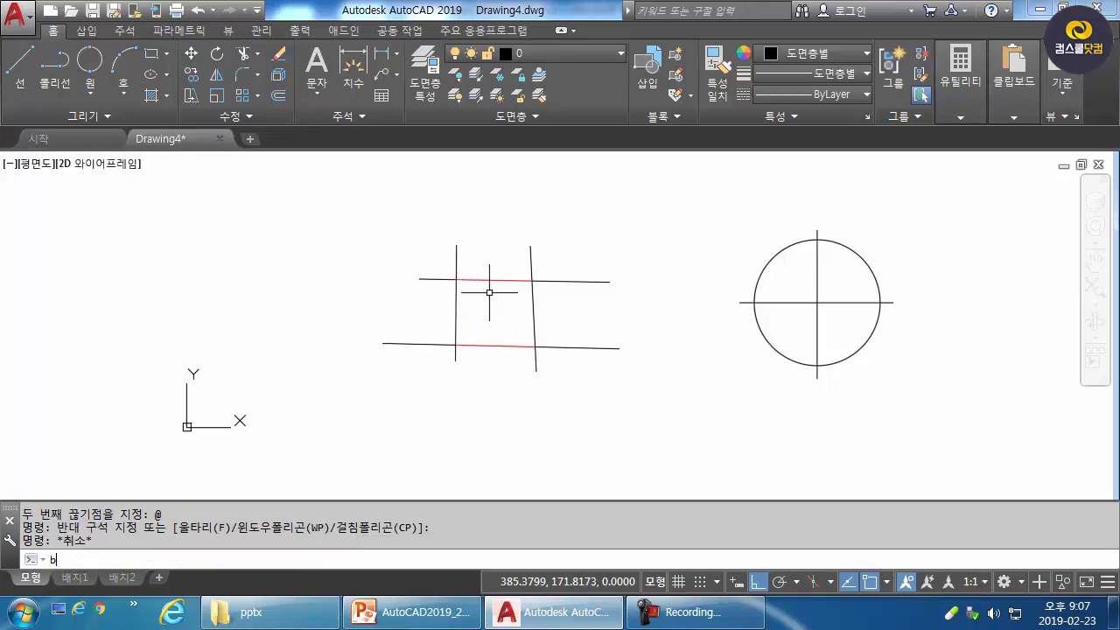
type("r")
key("Return")
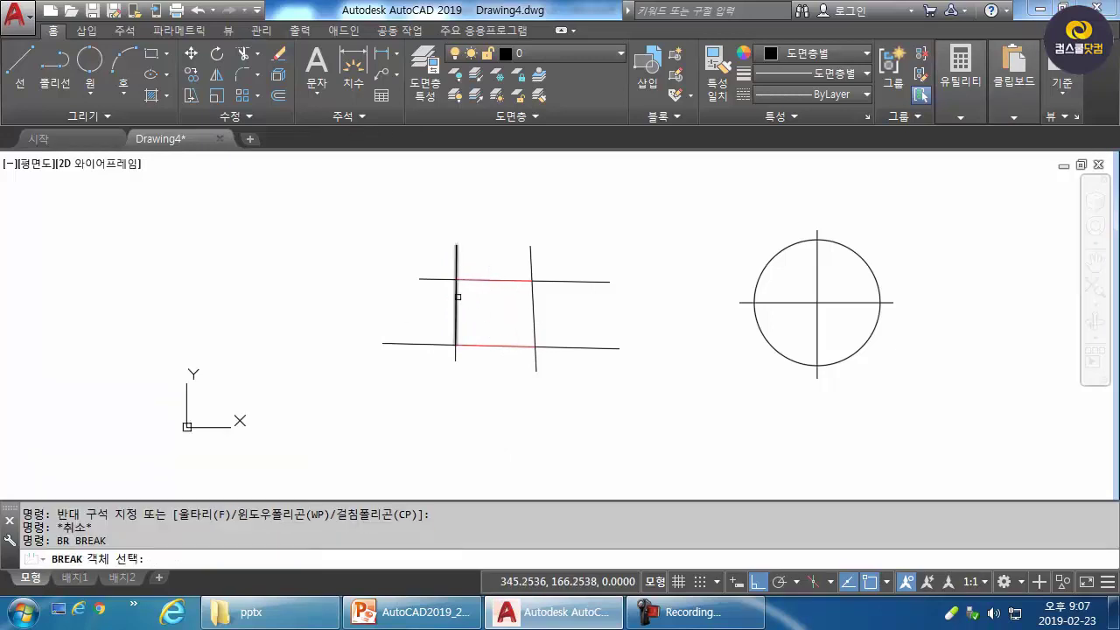
left_click(456, 294)
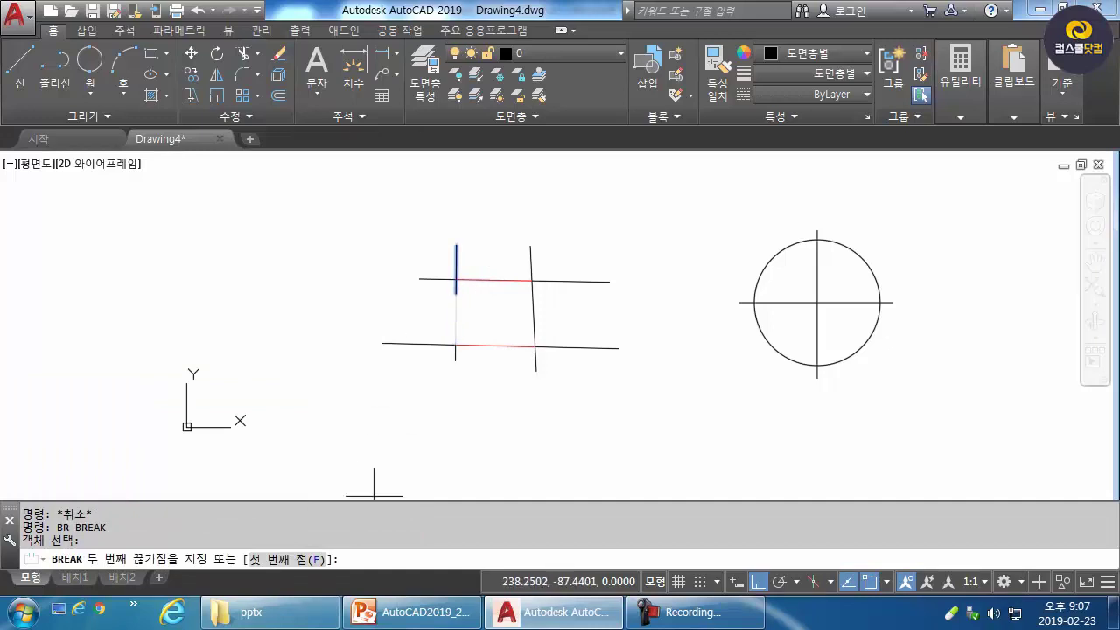
type("F")
key("Return")
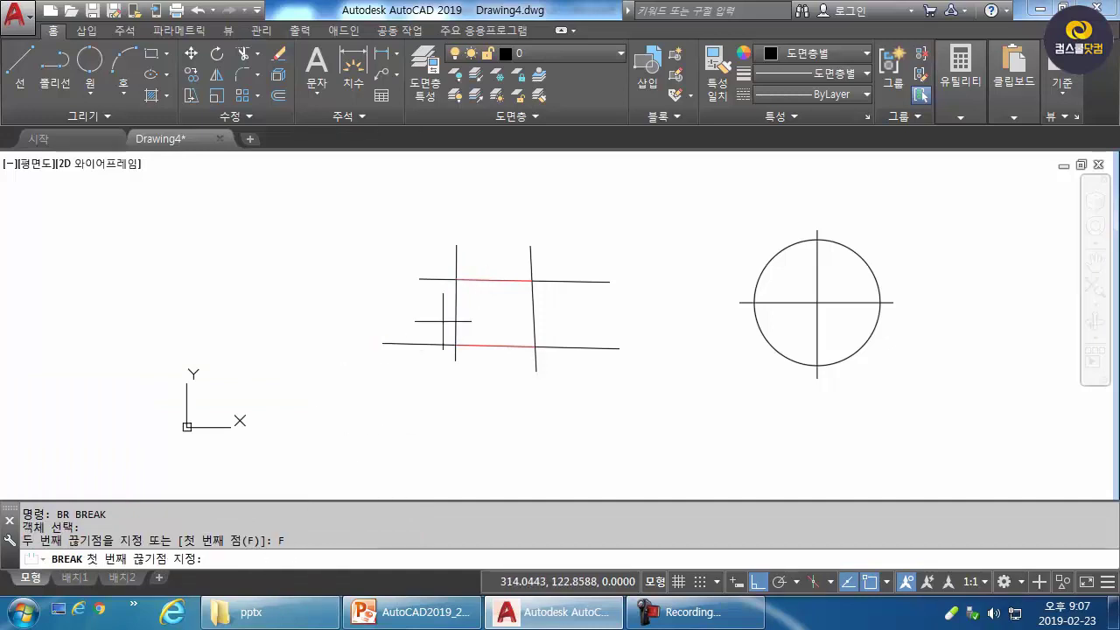
left_click(456, 279)
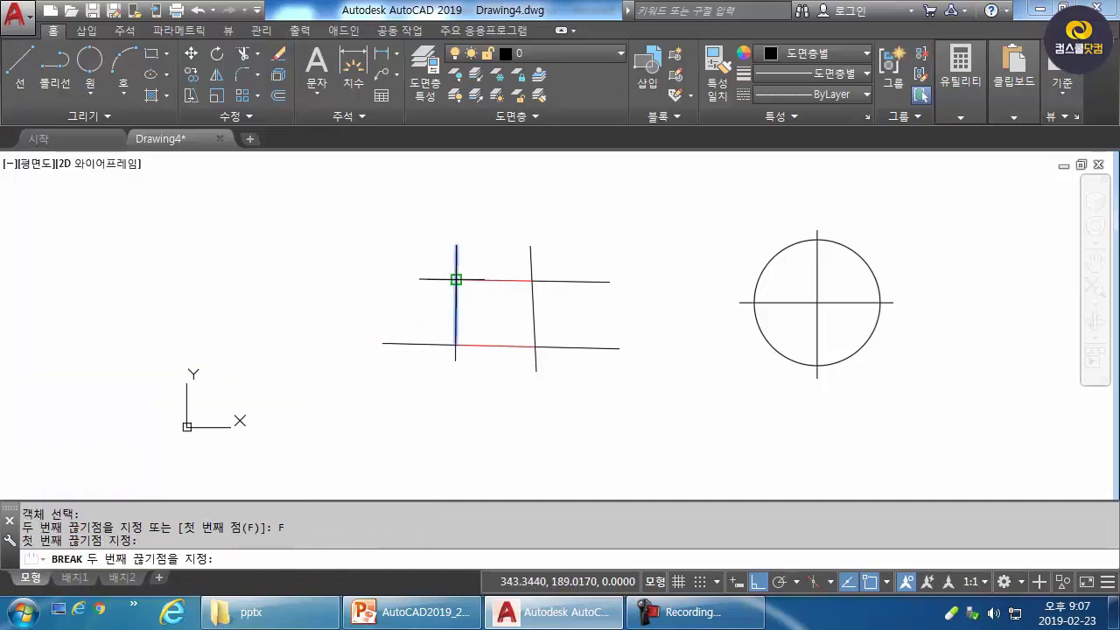
left_click(456, 344)
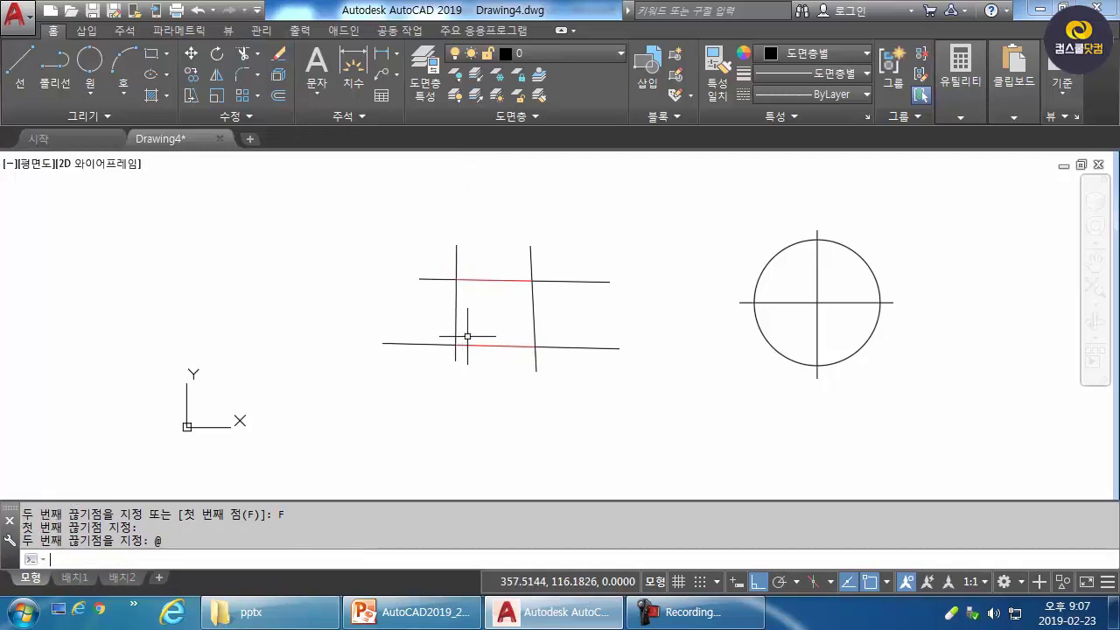
Step: Colour the middle segment of the left vertical line red
left_click(472, 304)
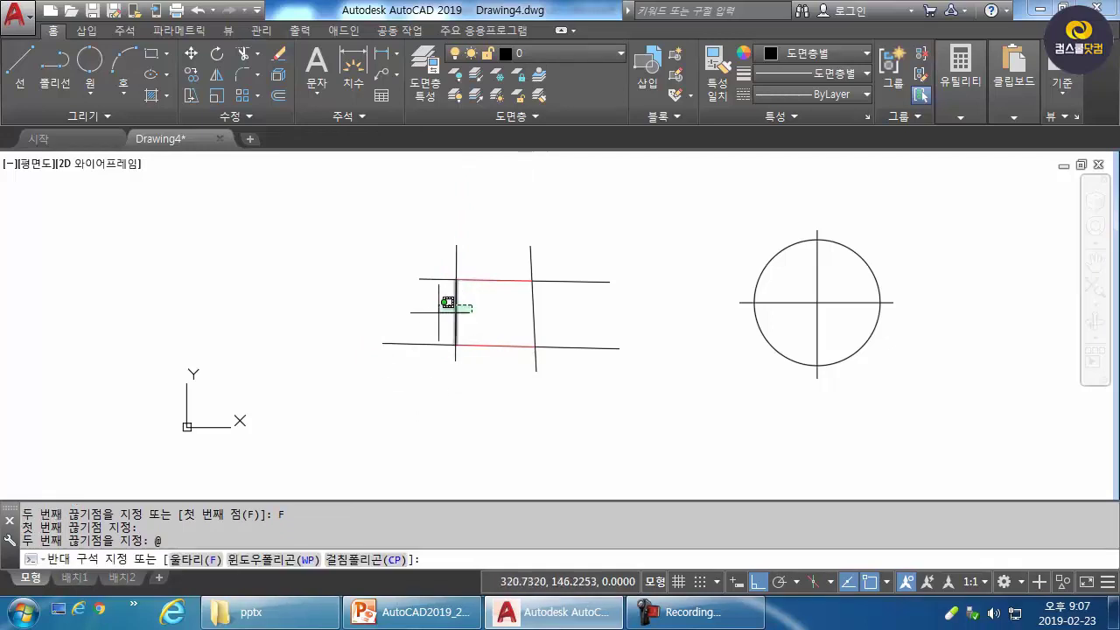
left_click(439, 312)
left_click(813, 54)
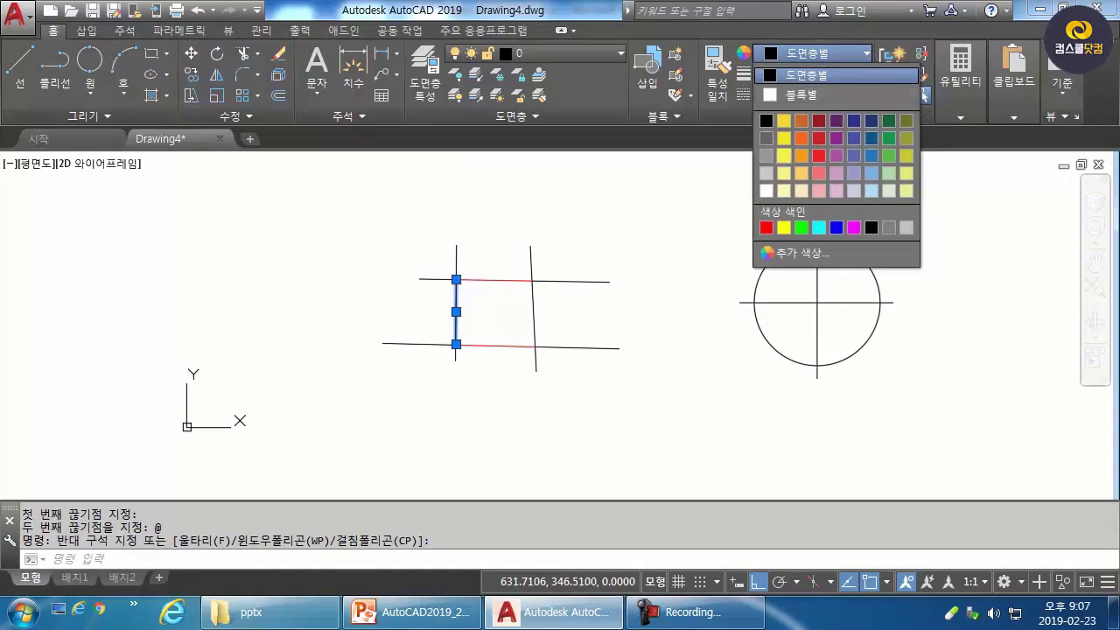
left_click(766, 226)
key("Escape")
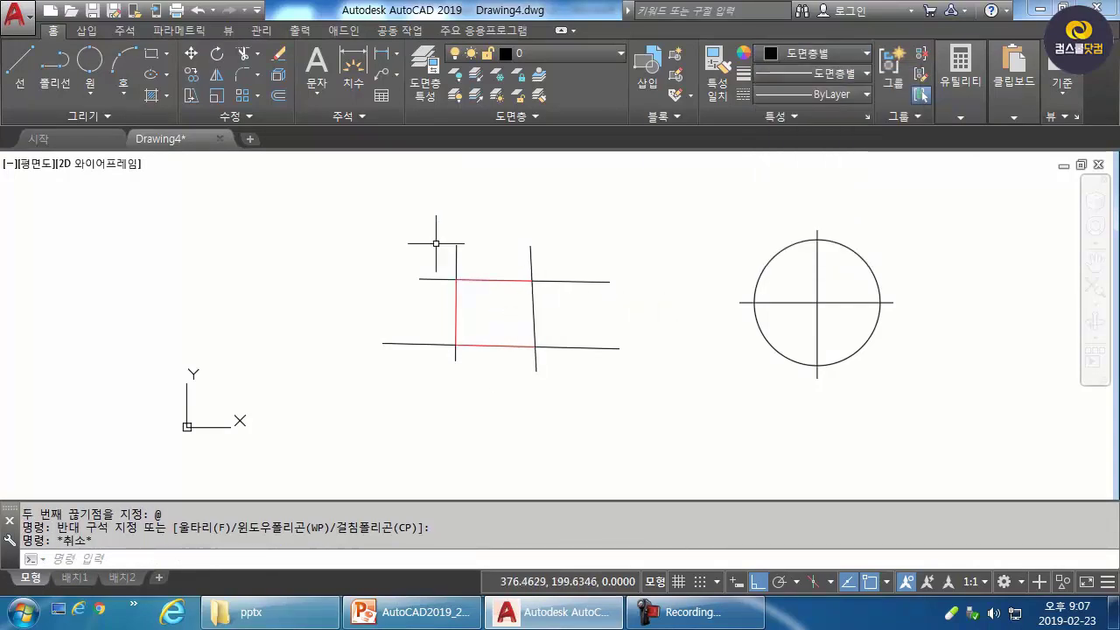
Step: Split the right vertical line at its intersection with the lower horizontal line using Break at Point
left_click(236, 115)
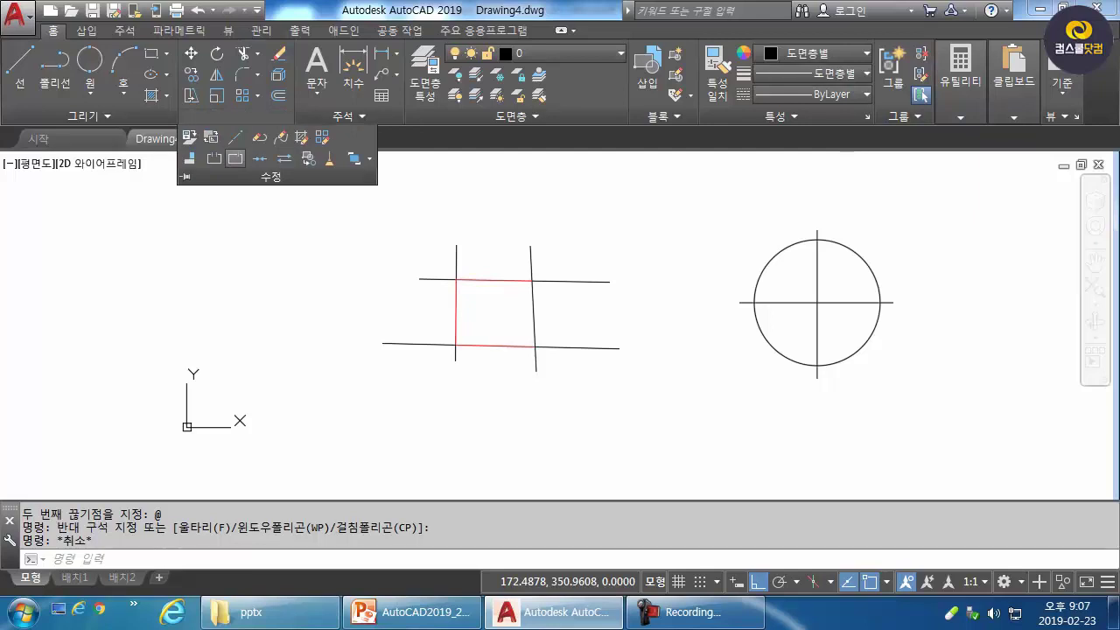
left_click(235, 159)
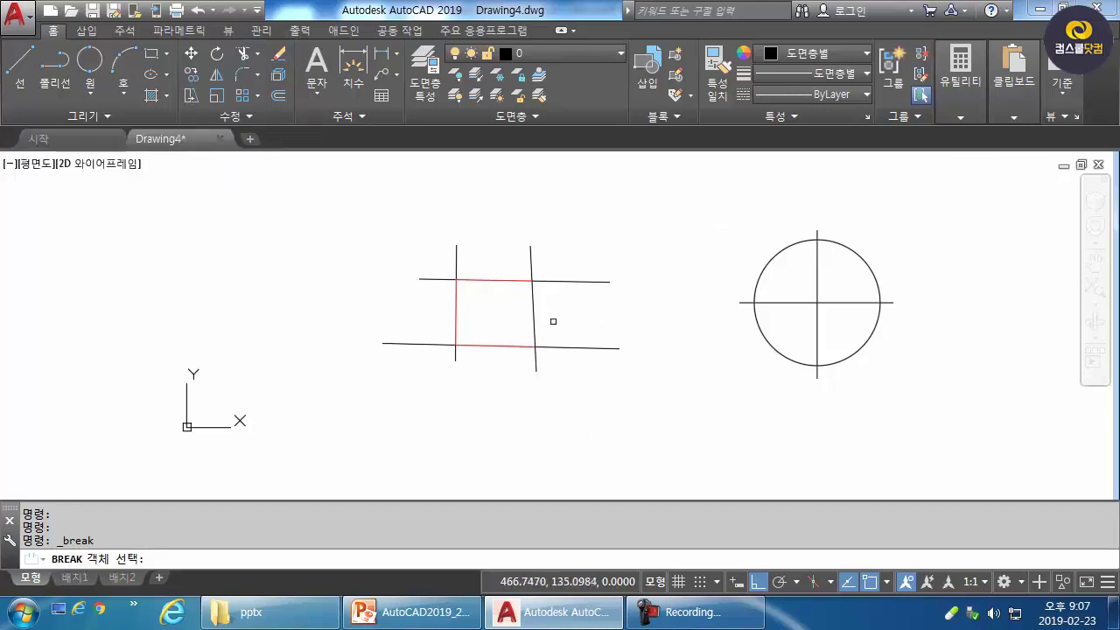
left_click(533, 324)
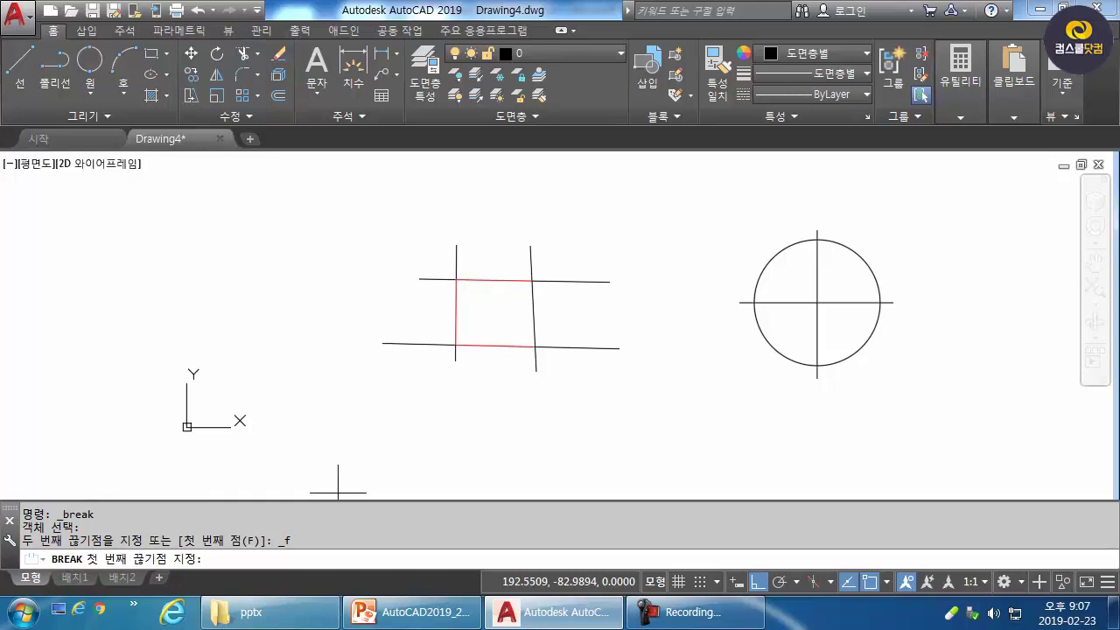
left_click(536, 348)
type("@")
key("Return")
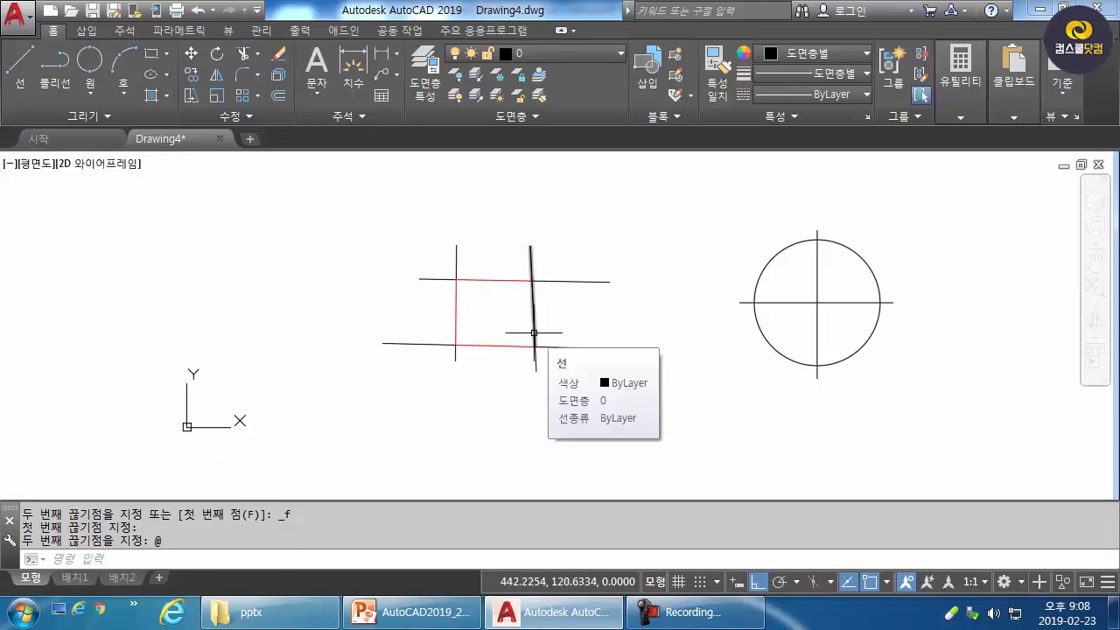
Step: Split the right vertical line at its intersection with the upper horizontal line using Break at Point
left_click(235, 115)
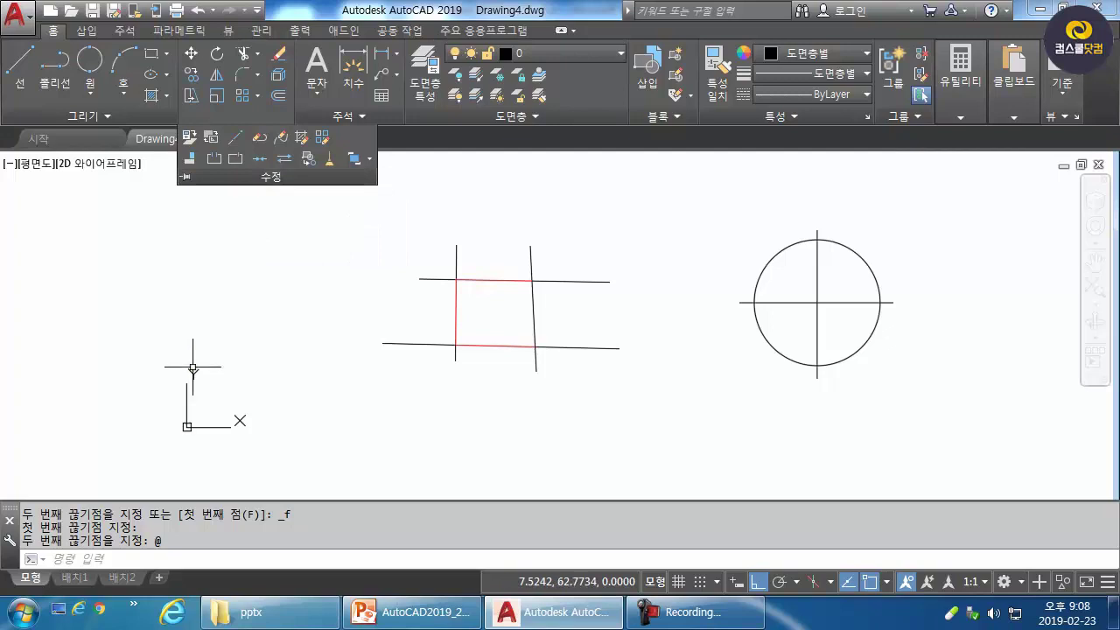
left_click(236, 116)
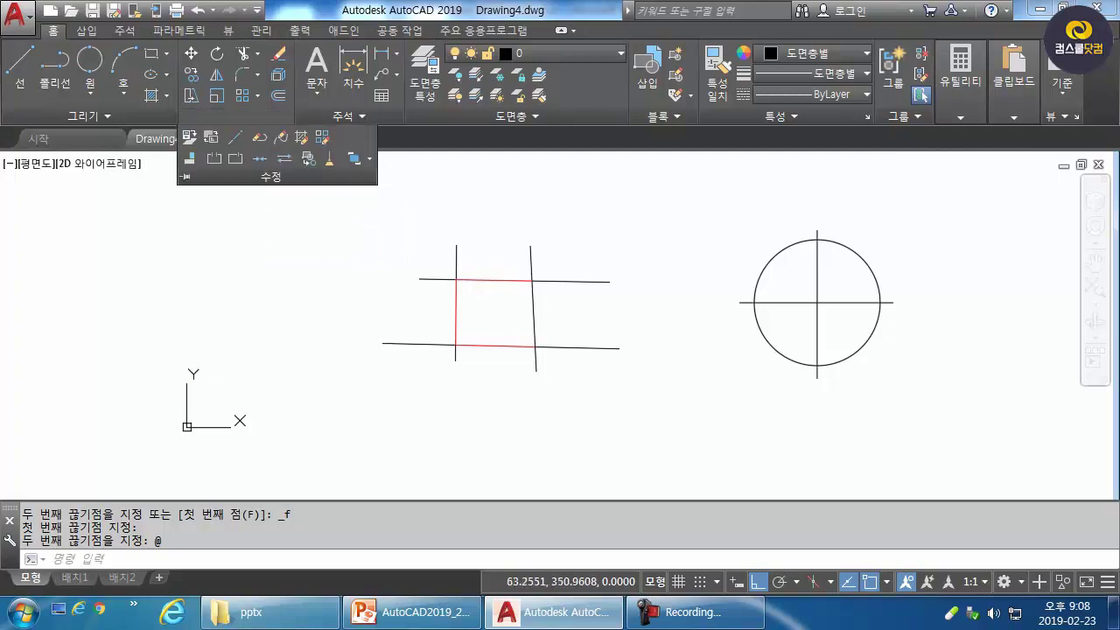
left_click(236, 158)
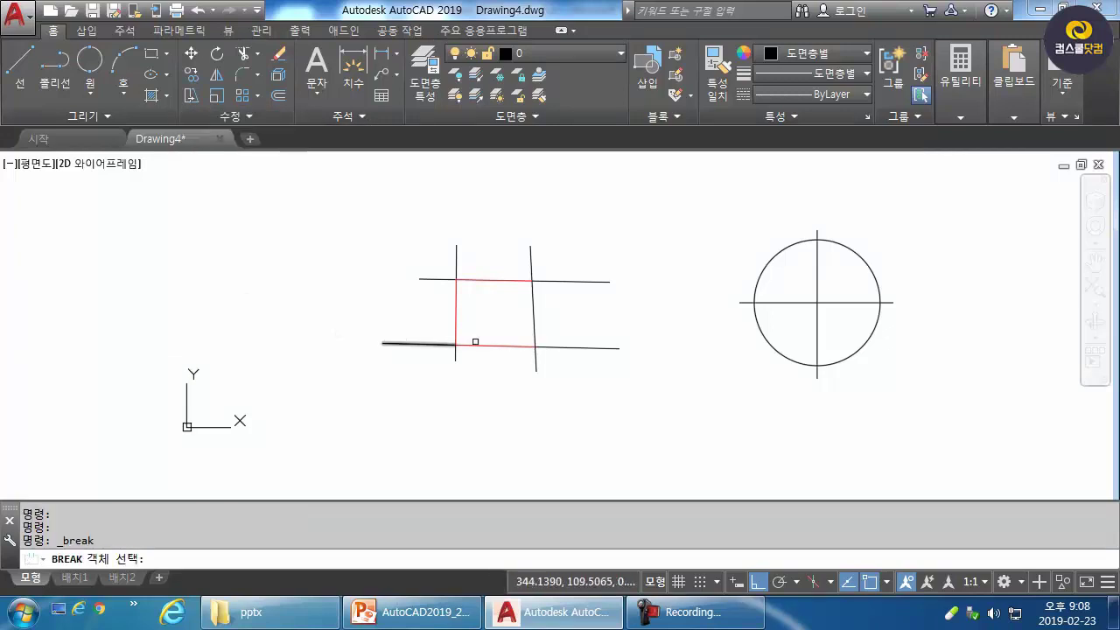
left_click(532, 304)
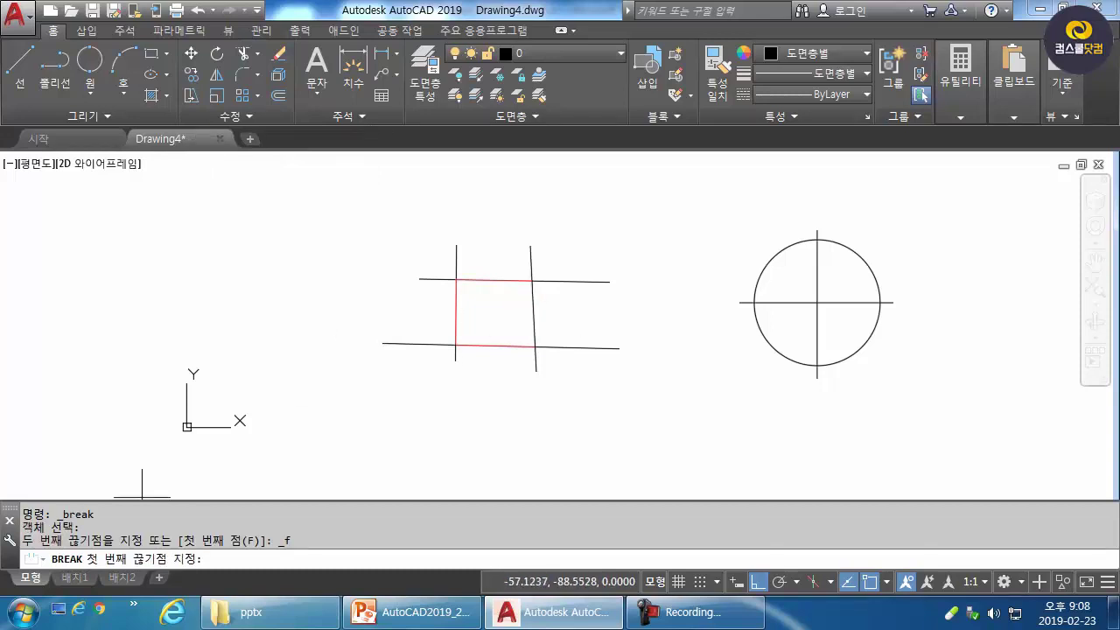
left_click(532, 280)
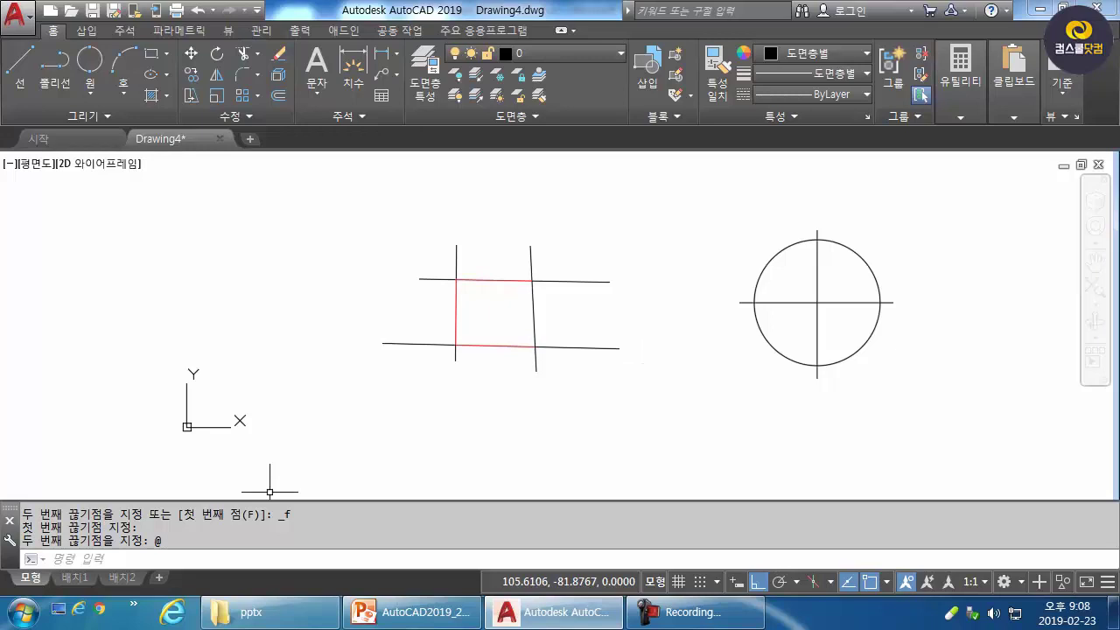
Step: Colour the middle segment of the right vertical line red
left_click(532, 312)
left_click(818, 54)
left_click(766, 227)
key("Escape")
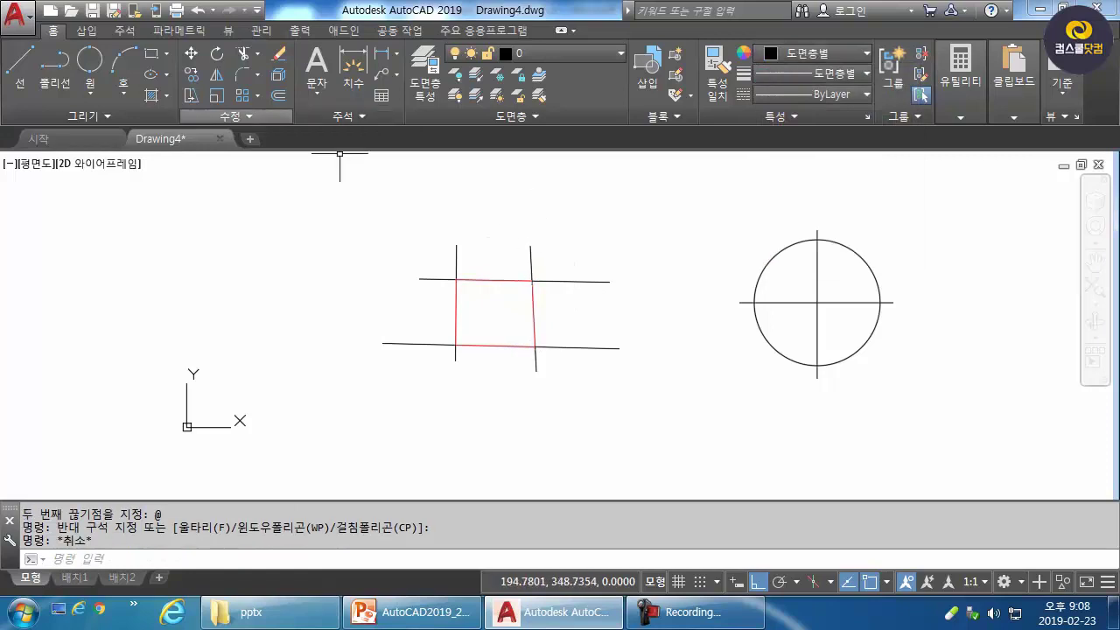
Step: Try to split the circle at its top intersection with the vertical centre line using Break at Point, and select the circle to check
left_click(236, 115)
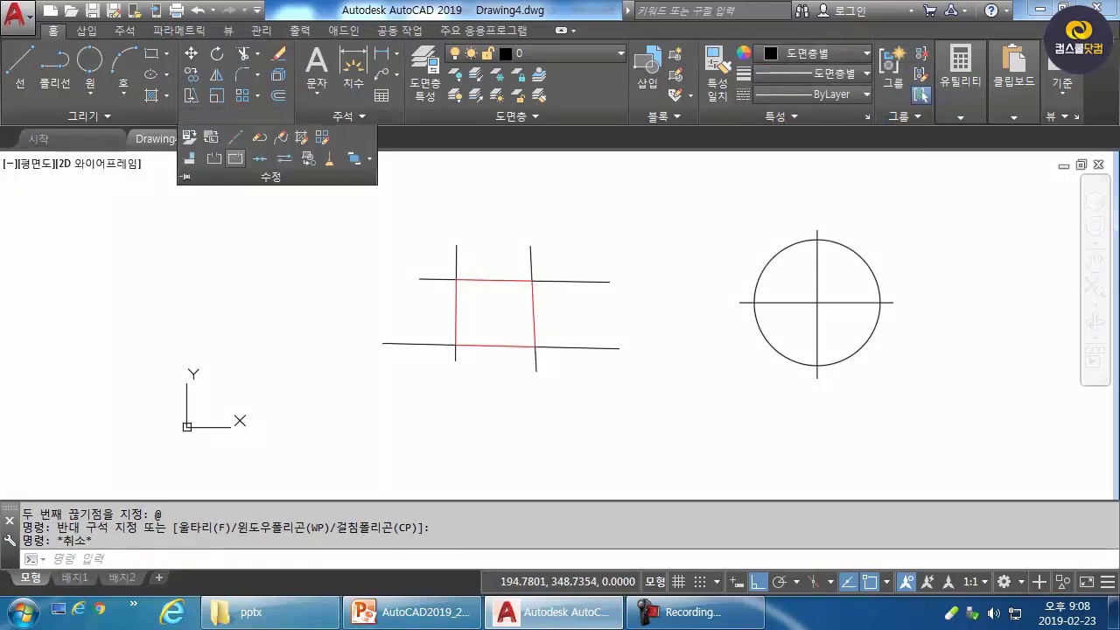
key("Escape")
mouse_move(569, 262)
middle_mouse_down()
mouse_move(563, 280)
mouse_move(417, 320)
middle_mouse_up()
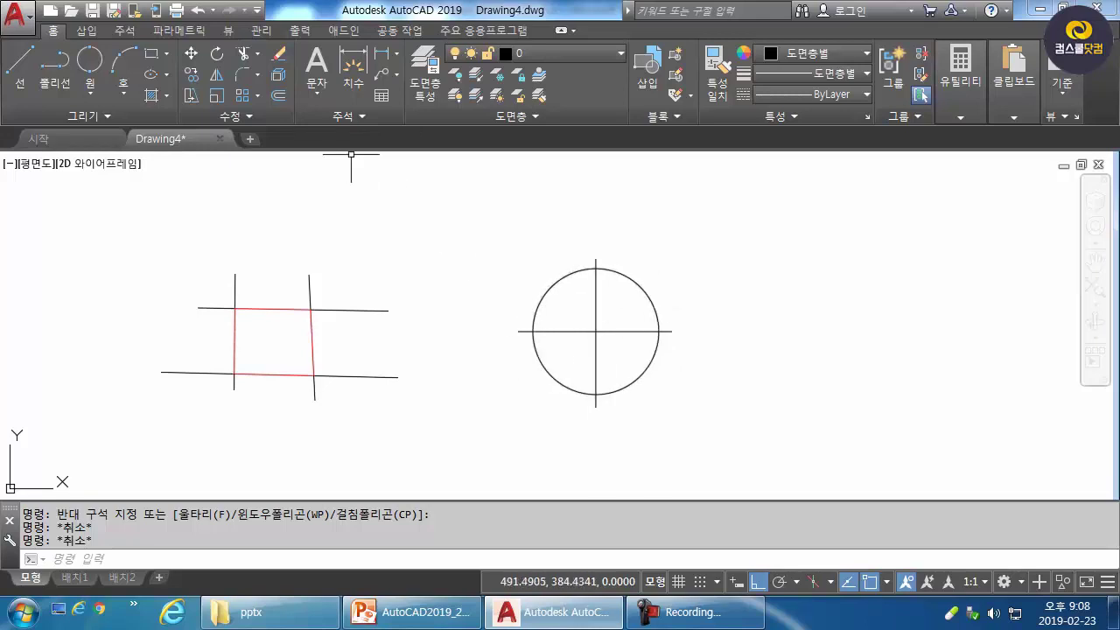
left_click(234, 116)
left_click(234, 157)
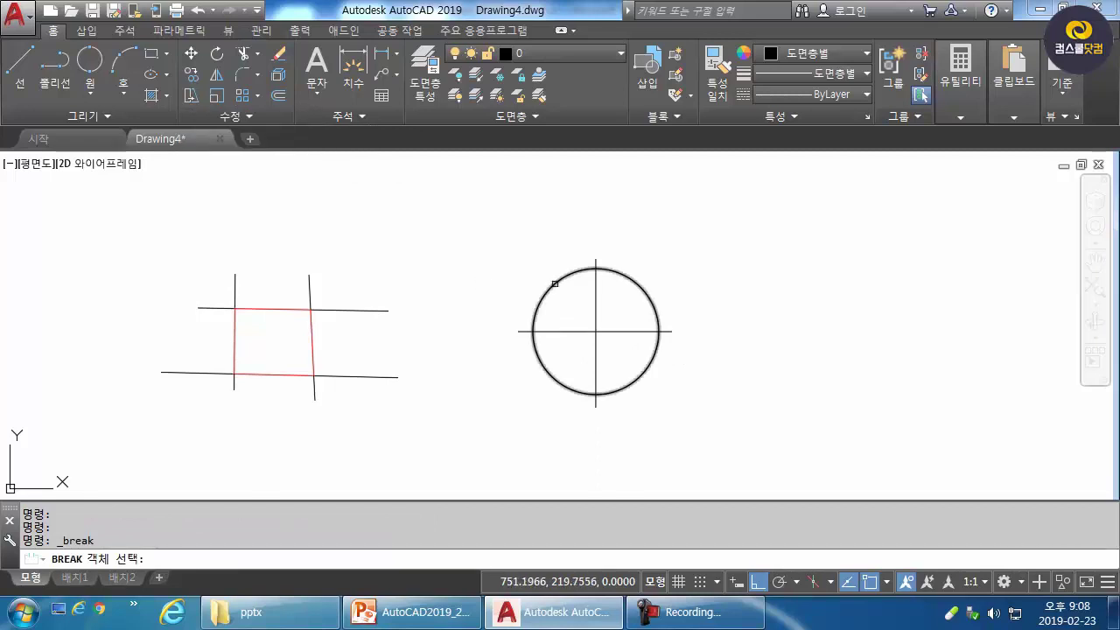
left_click(553, 285)
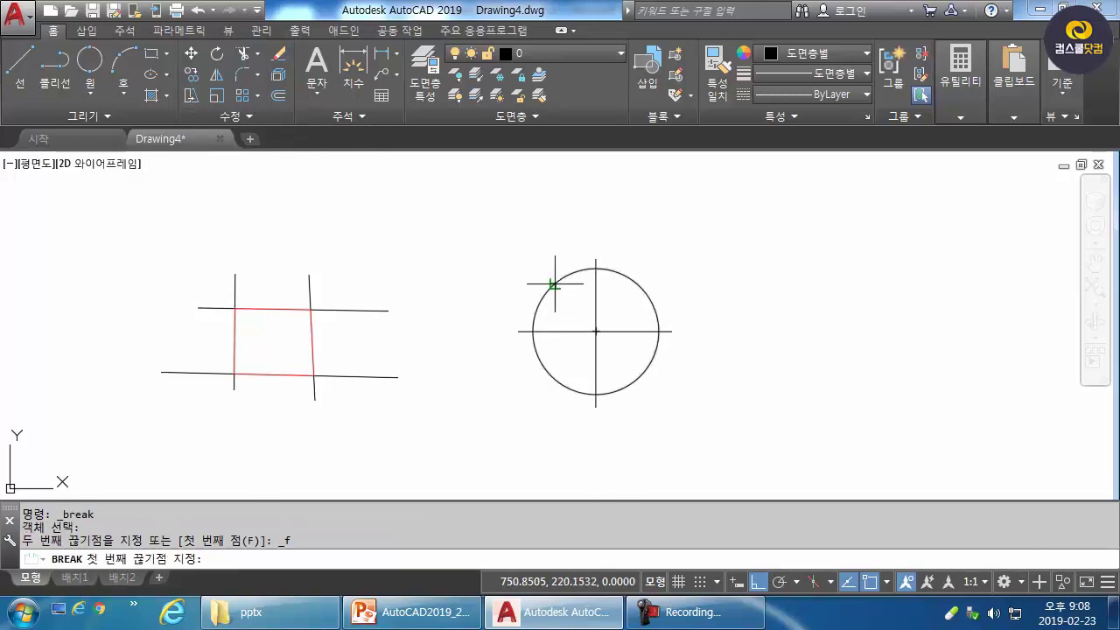
left_click(596, 268)
type("@")
key("Return")
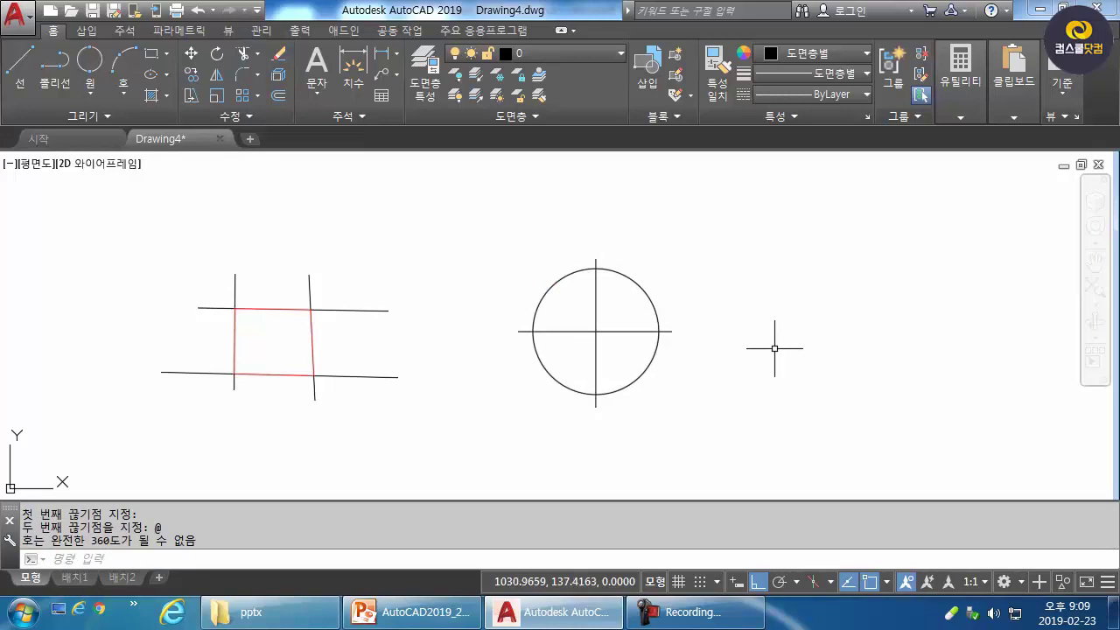
left_click(655, 295)
left_click(652, 303)
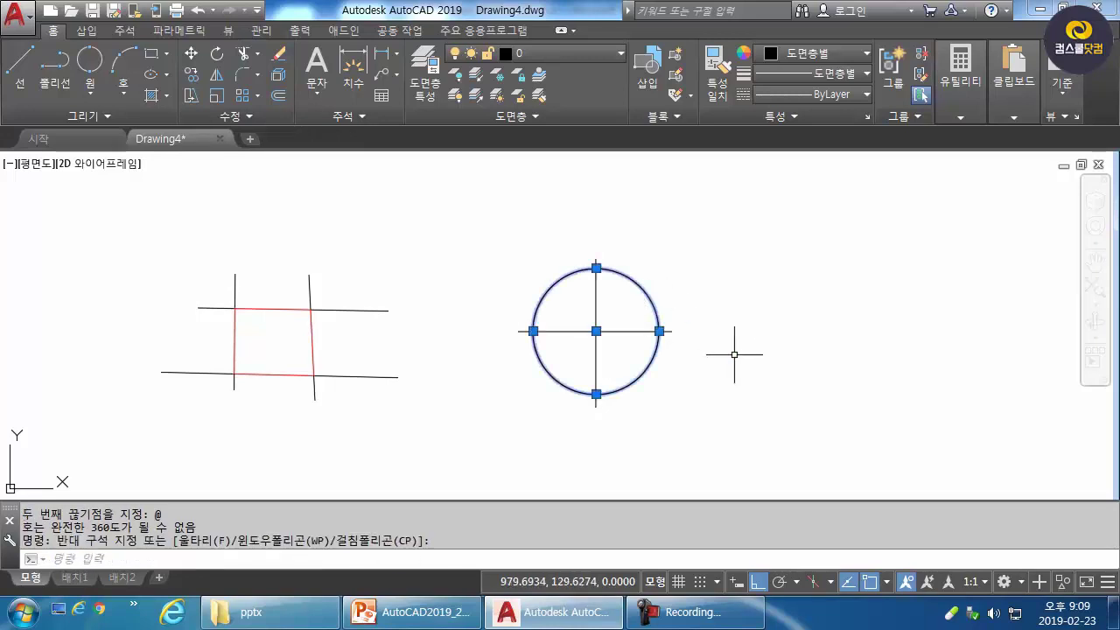
key("Escape")
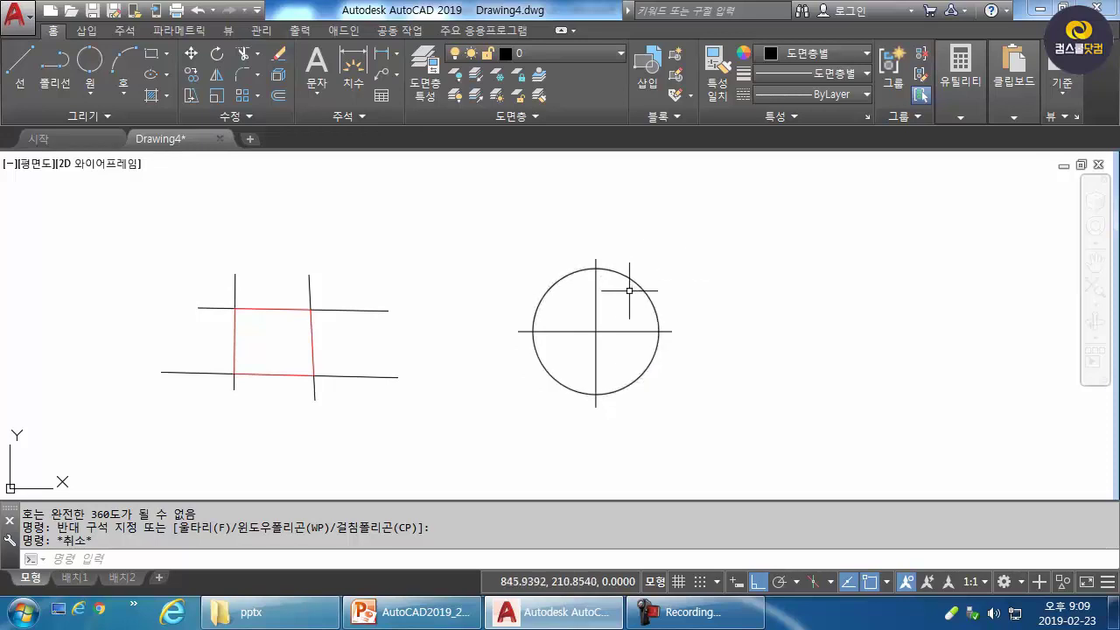
Step: Trim away the circle's upper-right quarter using both centre lines as cutting edges, and select the remaining arc
type("tr")
key("space")
left_click(606, 314)
left_click(593, 334)
key("space")
left_click(642, 273)
left_click(623, 296)
key("space")
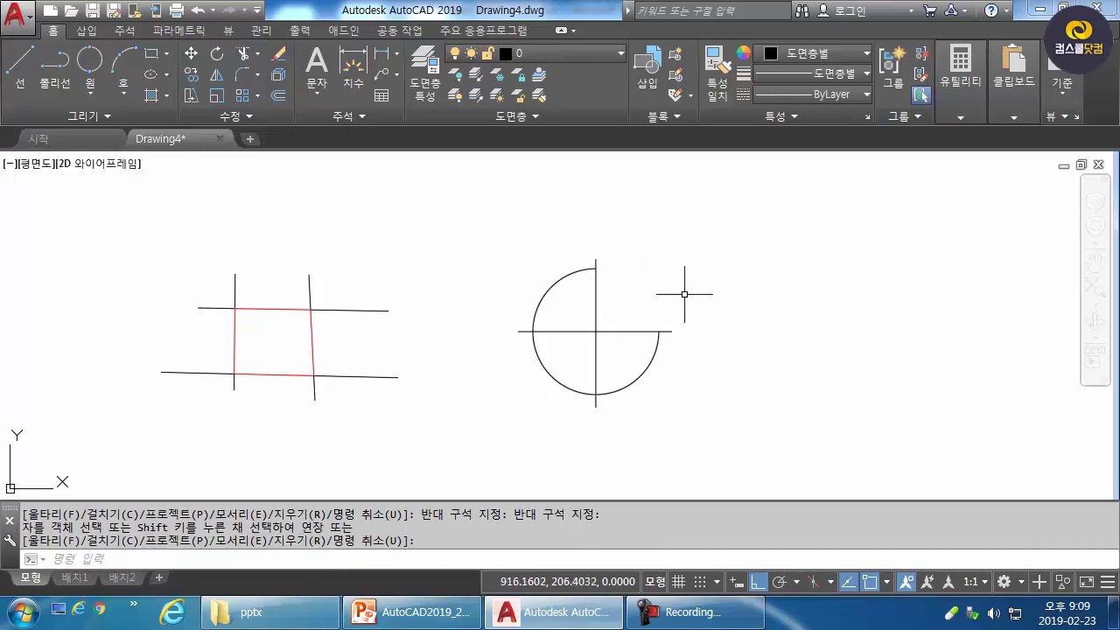
left_click(573, 273)
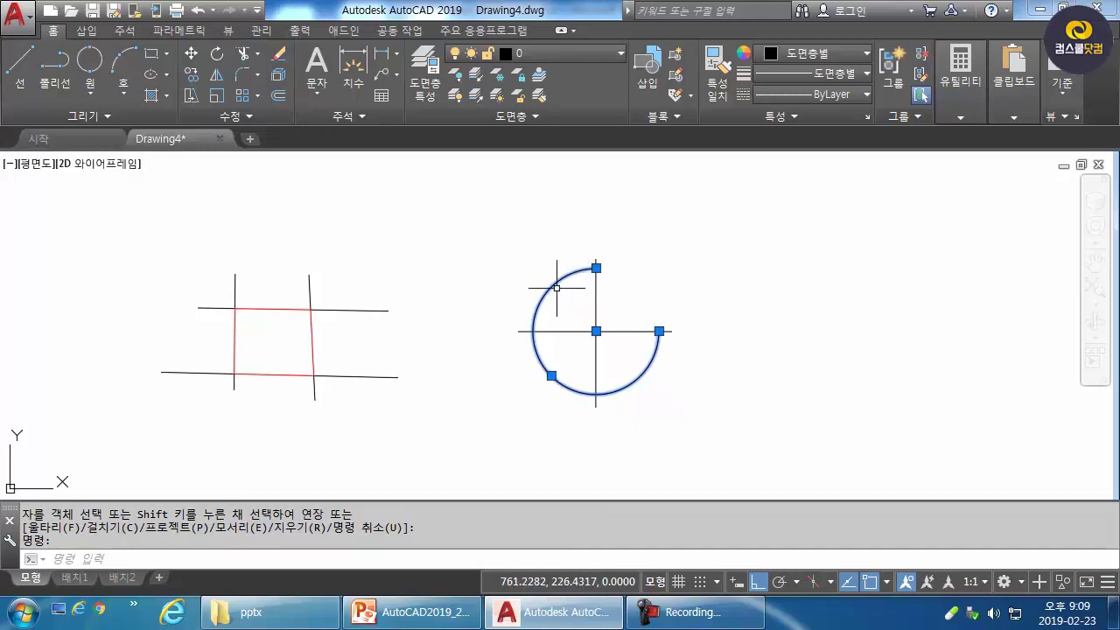
Step: Split the arc at its left intersection with the horizontal centre line using Break at Point, and select the upper-left quarter to check
key("Escape")
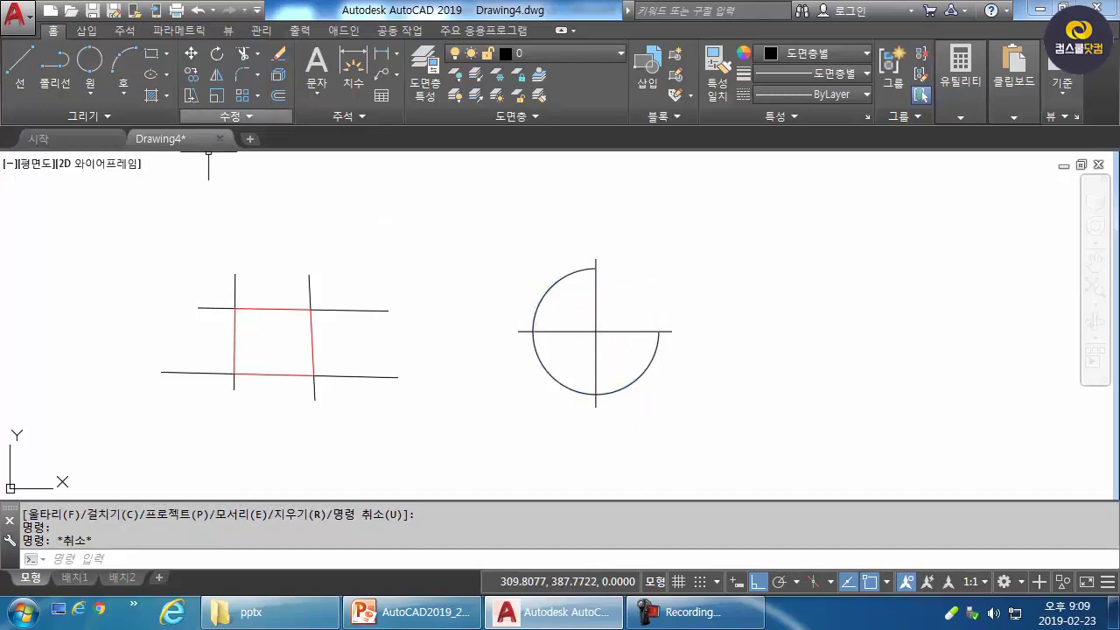
left_click(230, 116)
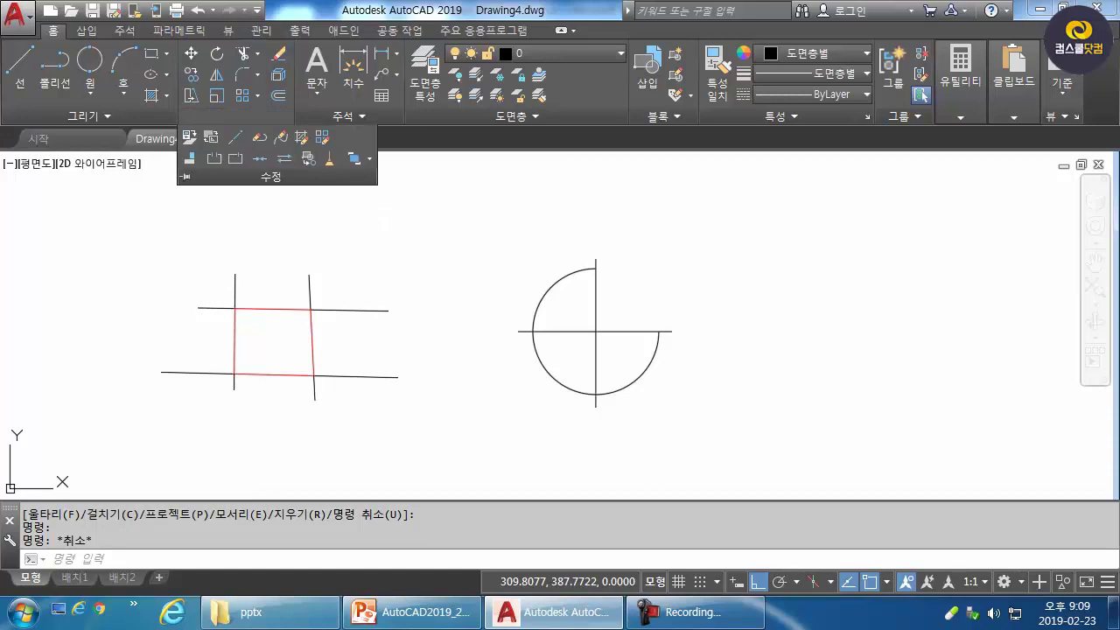
left_click(234, 158)
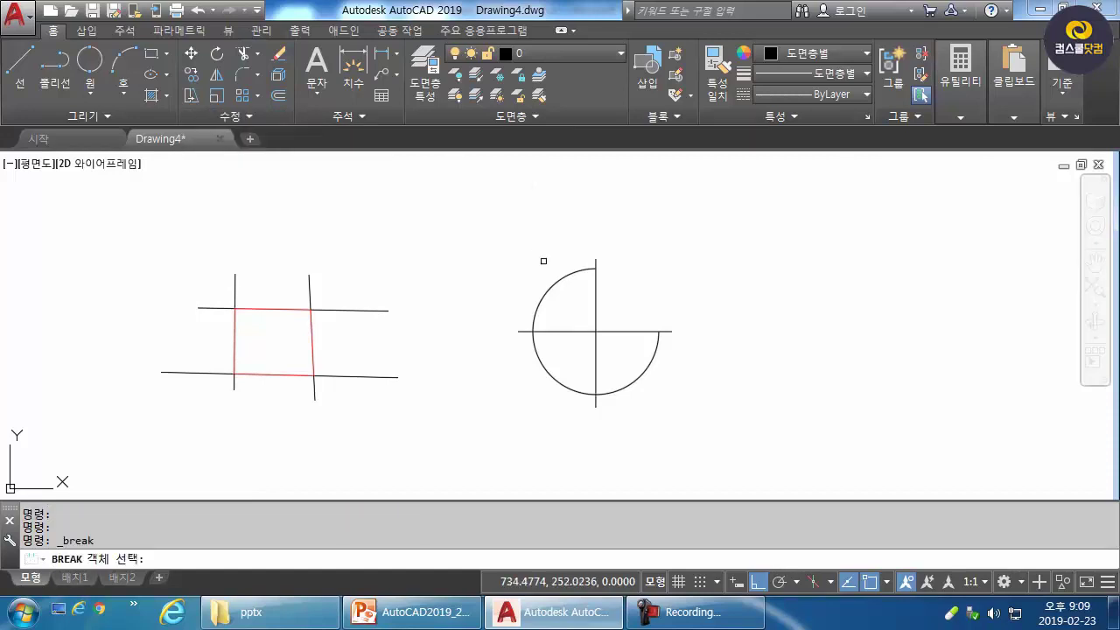
left_click(548, 284)
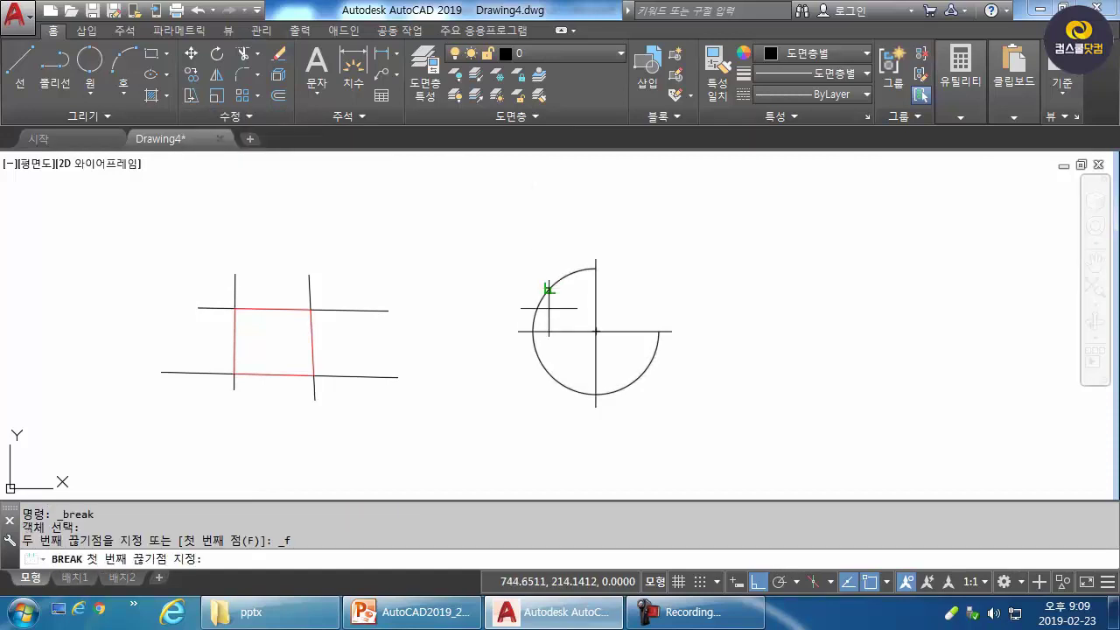
left_click(533, 331)
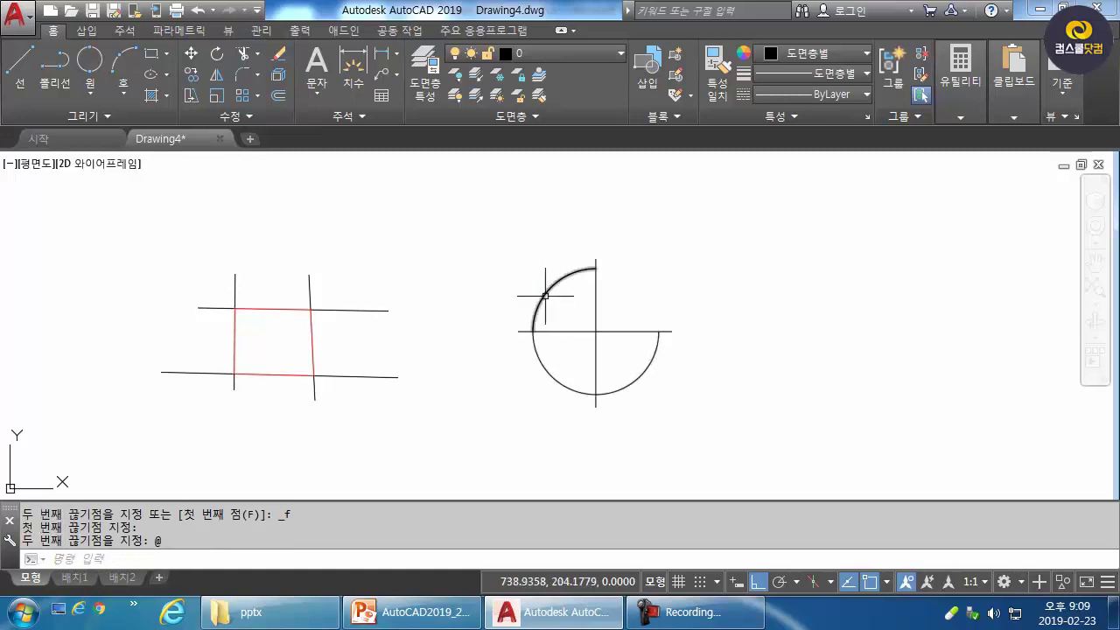
left_click(545, 295)
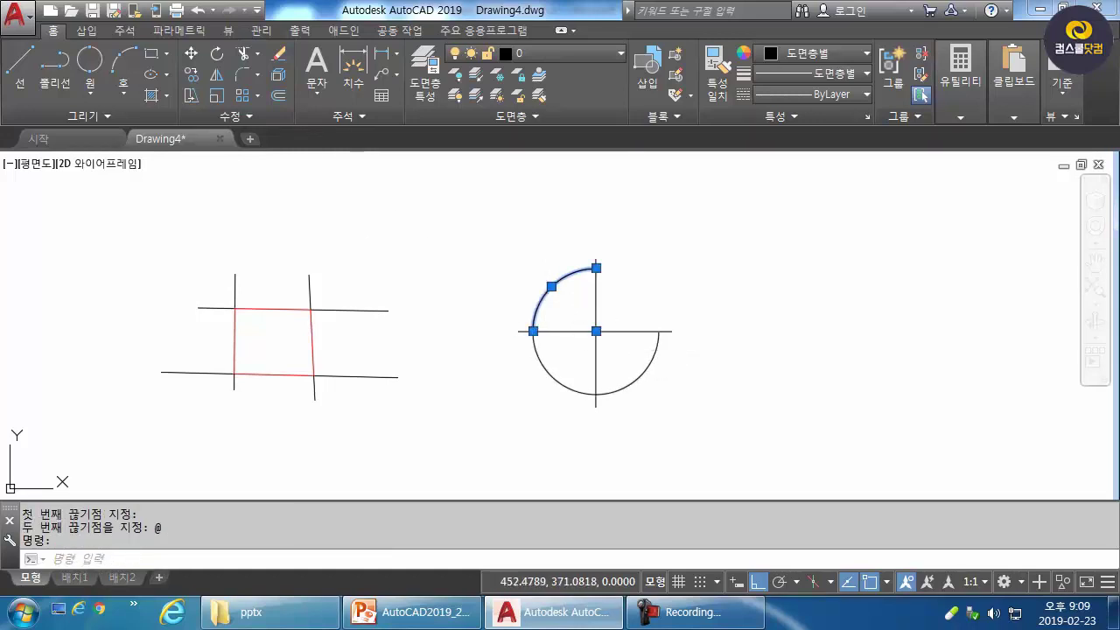
key("Escape")
key("Escape")
Step: Split the remaining arc at its bottom intersection with the vertical centre line using Break at Point, and select the lower-right quarter to check
left_click(236, 116)
left_click(236, 158)
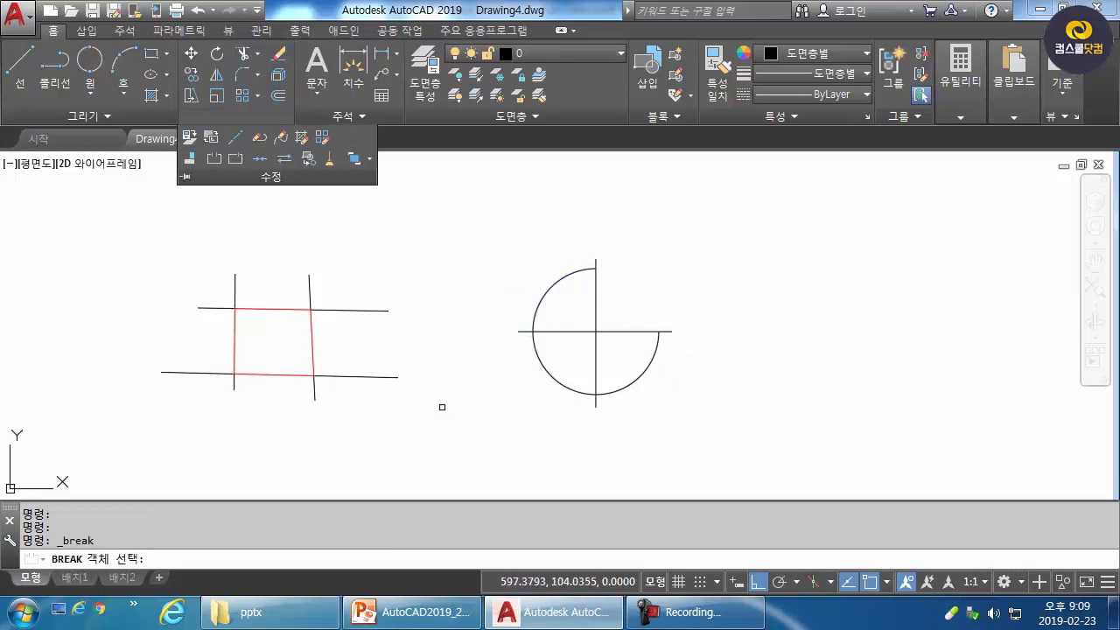
left_click(561, 388)
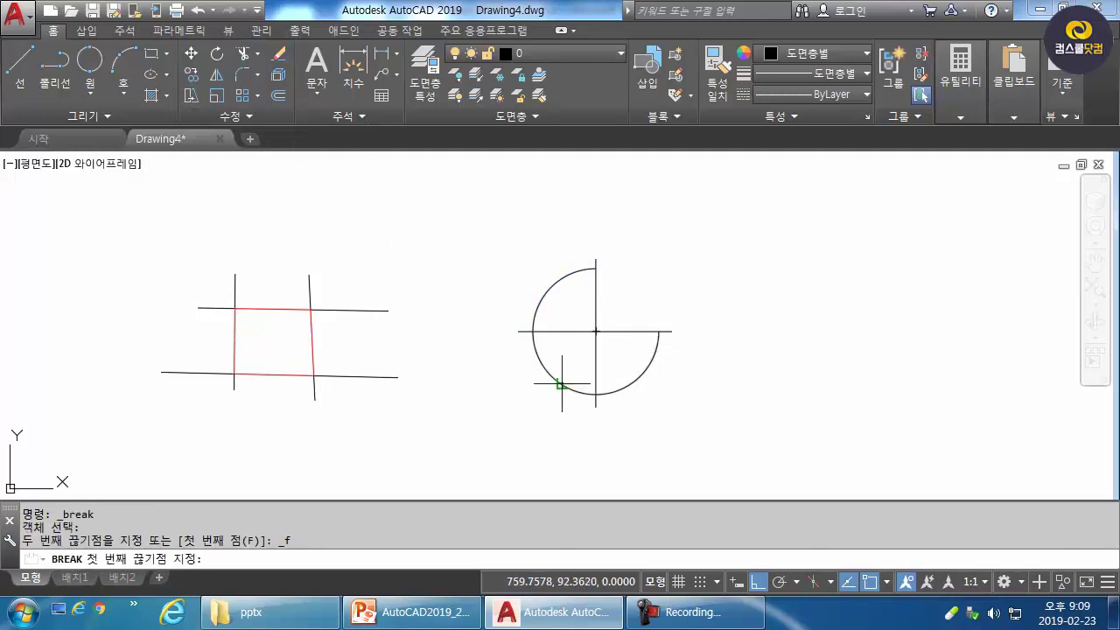
left_click(596, 394)
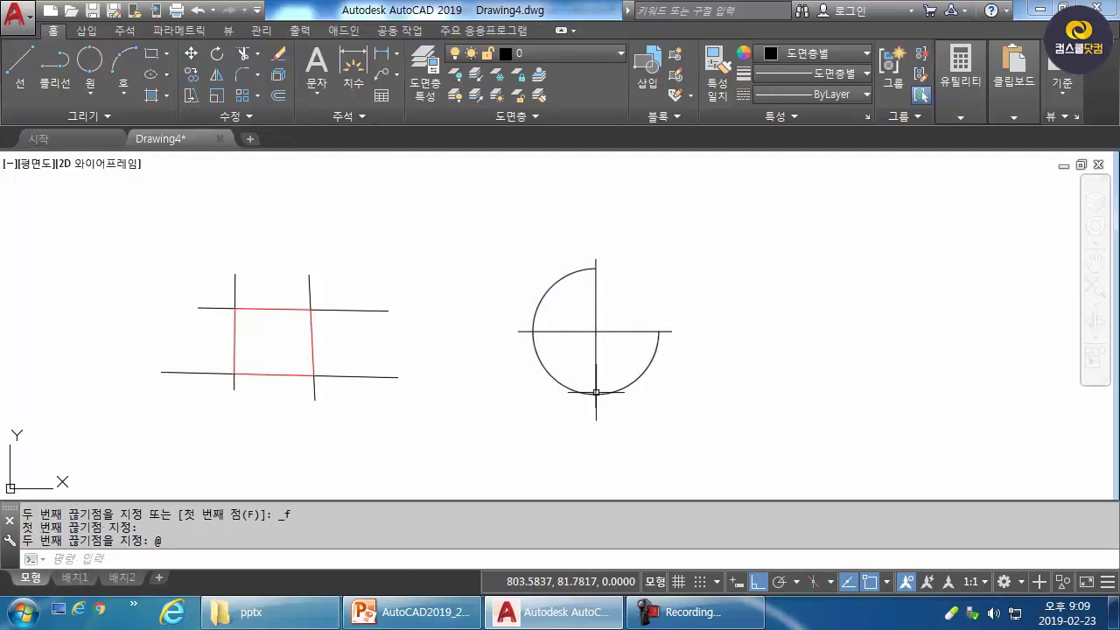
type("@")
key("Return")
left_click(613, 390)
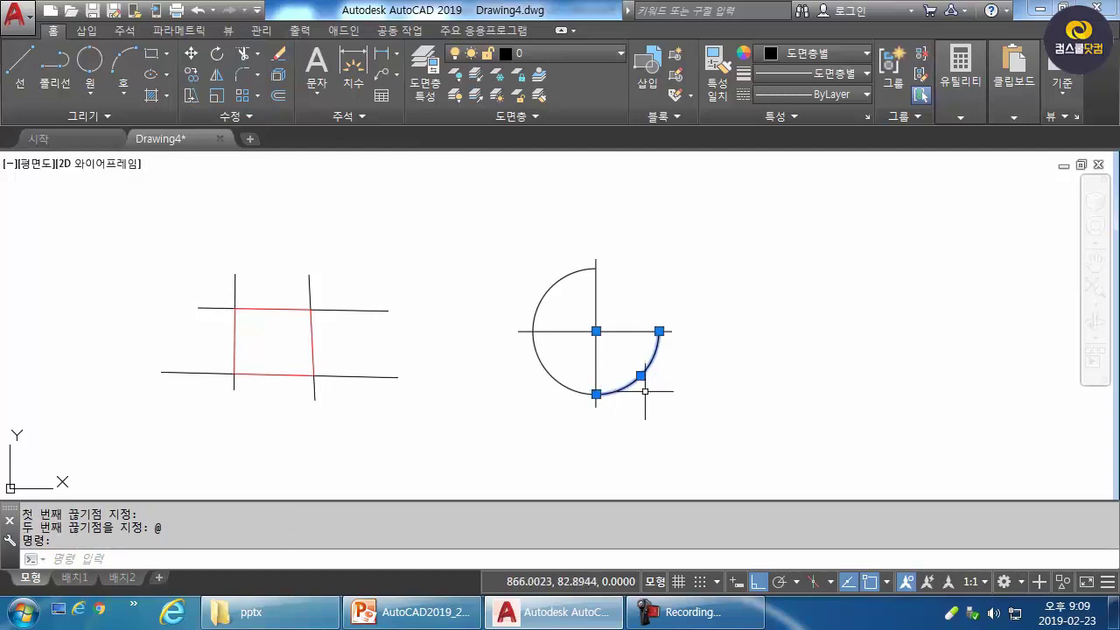
key("Escape")
key("Escape")
Step: Mirror the lower-right quarter arc about the horizontal centre line, keeping the original
type("i")
key("Return")
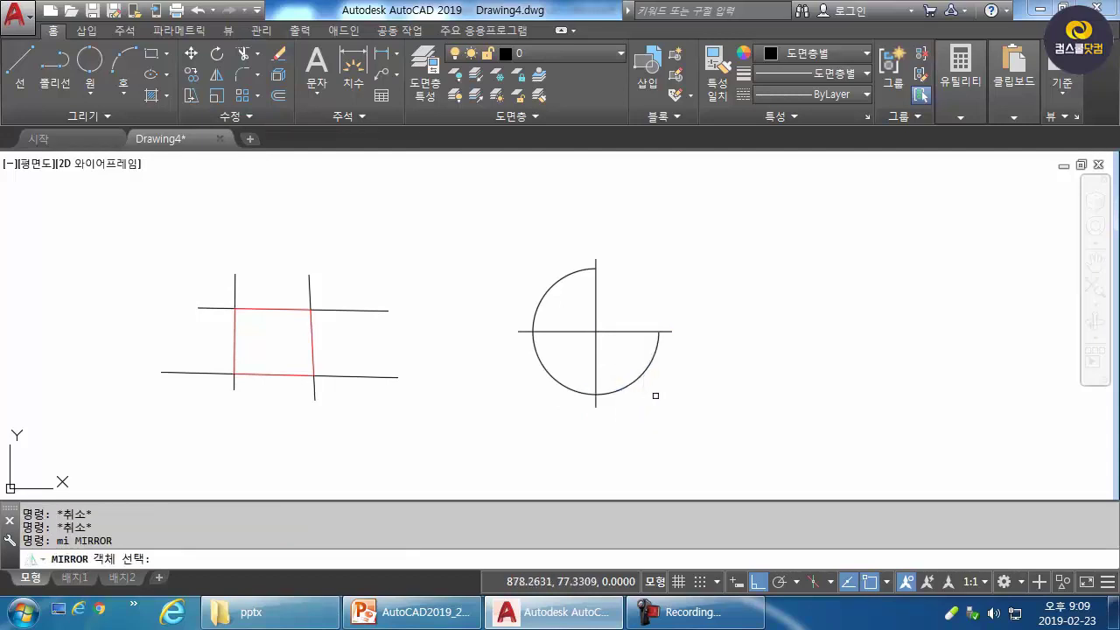
left_click(643, 378)
key("Return")
left_click(672, 331)
left_click(533, 331)
key("Return")
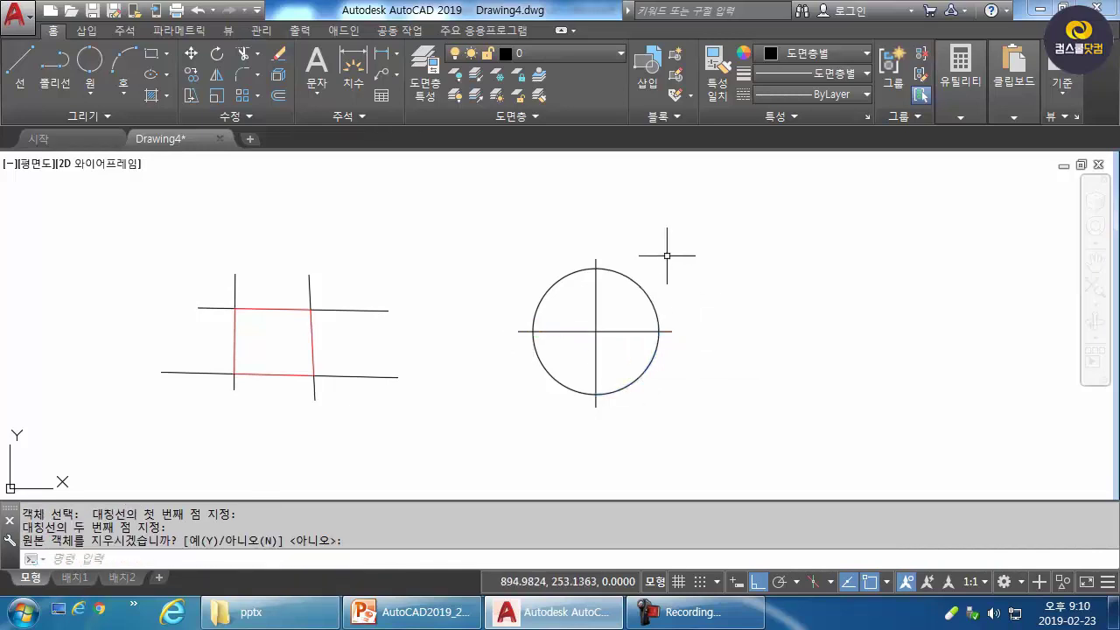
Step: Colour the circle's upper-right quarter arc red
left_click(667, 257)
left_click(633, 289)
left_click(814, 54)
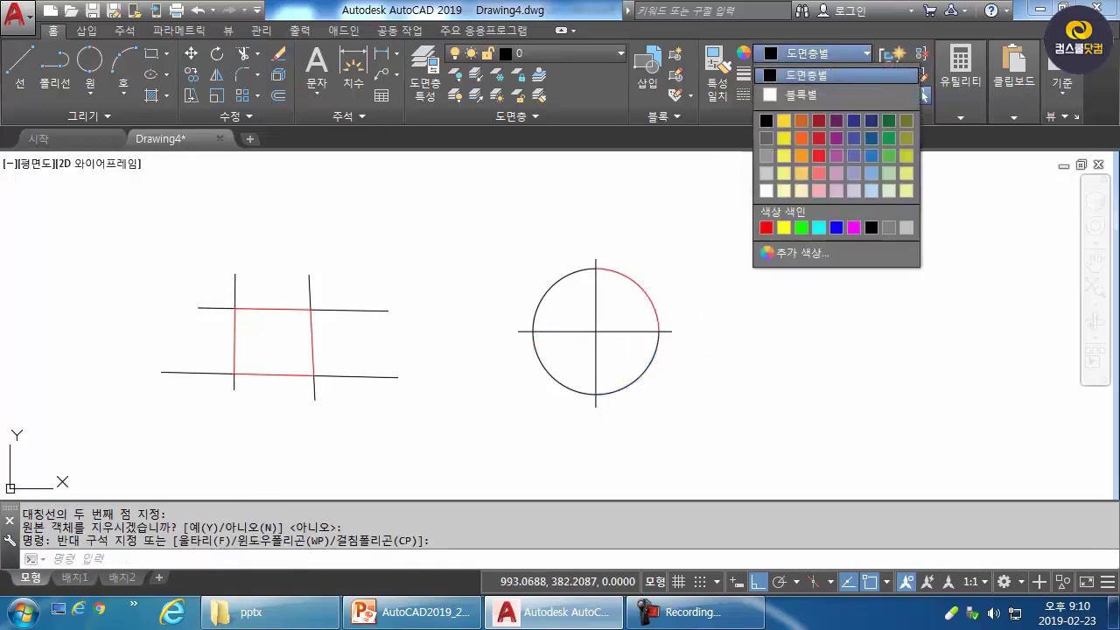
left_click(766, 228)
key("Escape")
key("Escape")
Step: Colour the circle's upper-left quarter arc yellow
left_click(579, 212)
left_click(546, 290)
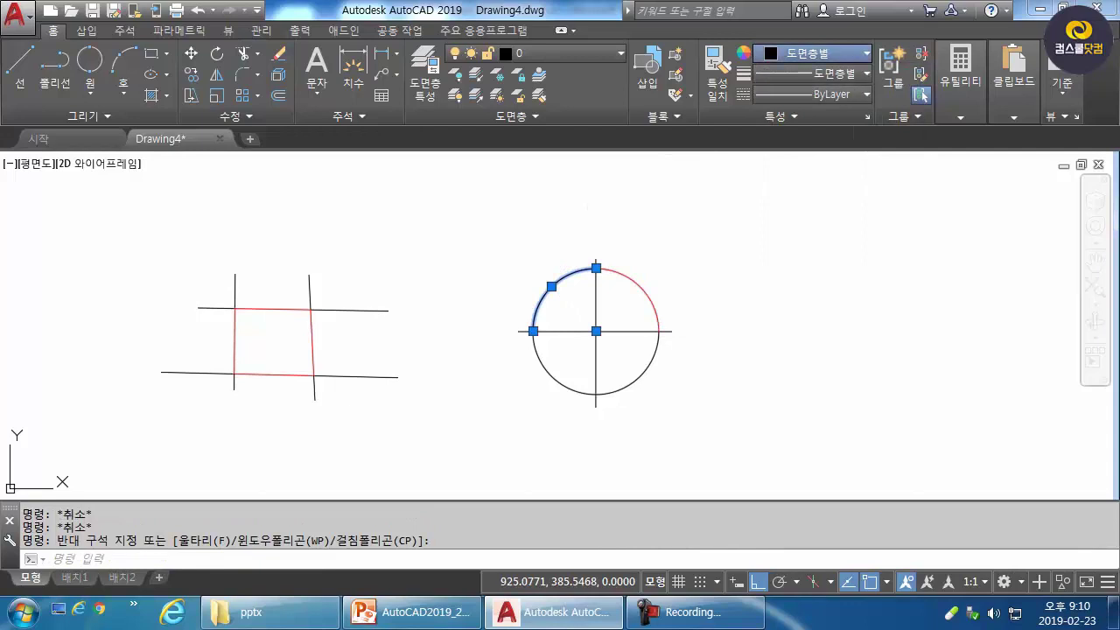
left_click(812, 53)
left_click(784, 227)
key("Escape")
key("Escape")
Step: Colour the circle's lower-left quarter arc green and clear the selection
left_click(569, 363)
left_click(545, 389)
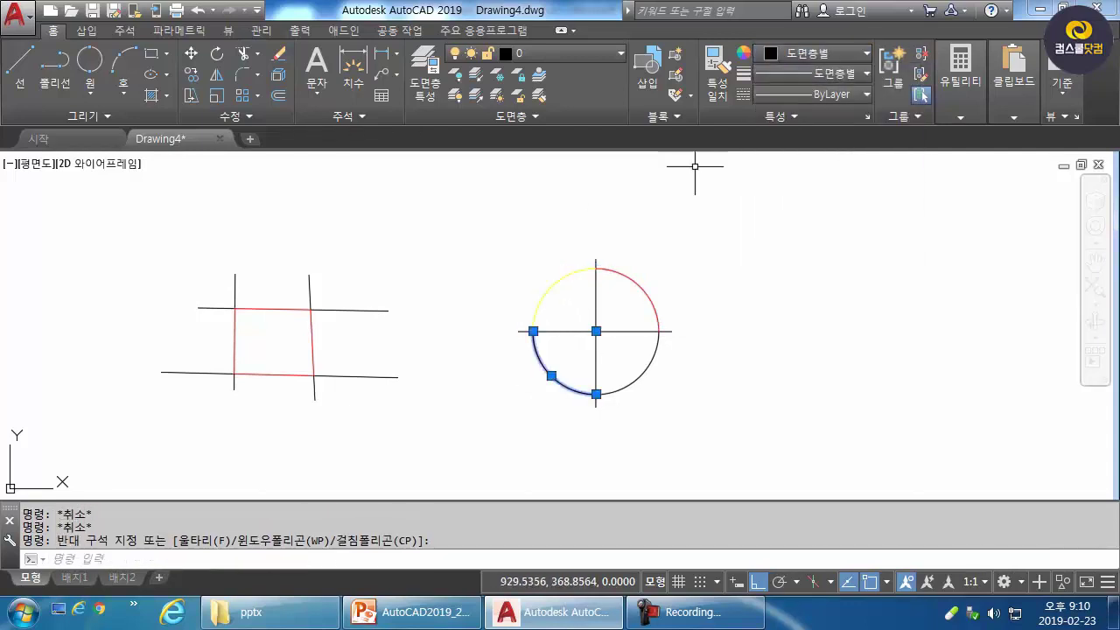
left_click(812, 73)
left_click(814, 54)
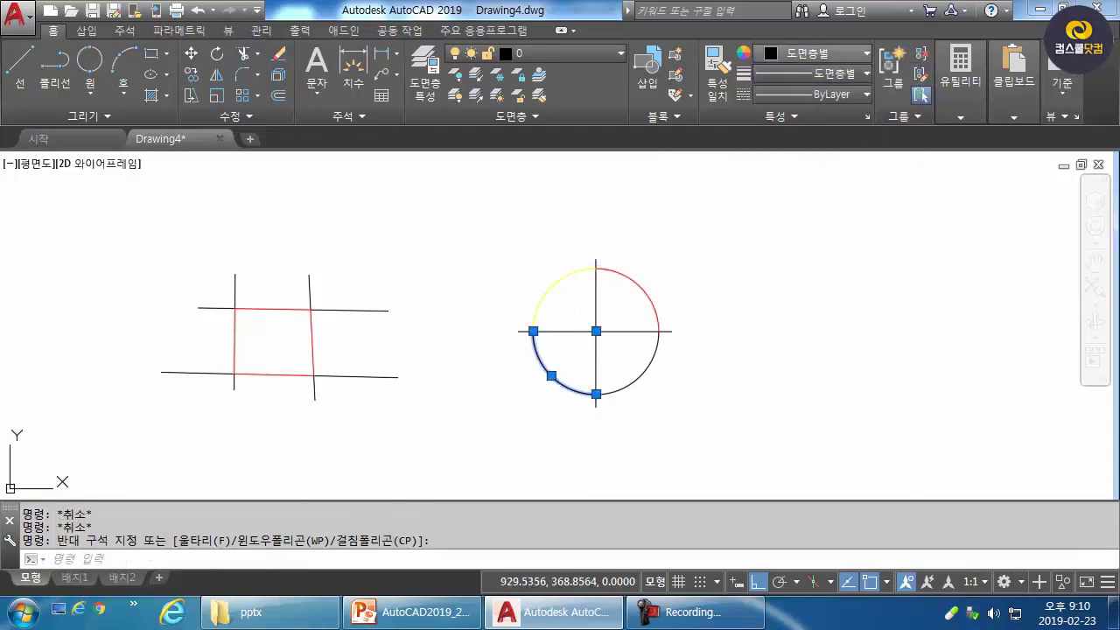
left_click(812, 53)
left_click(802, 227)
key("Escape")
left_click(654, 394)
key("Escape")
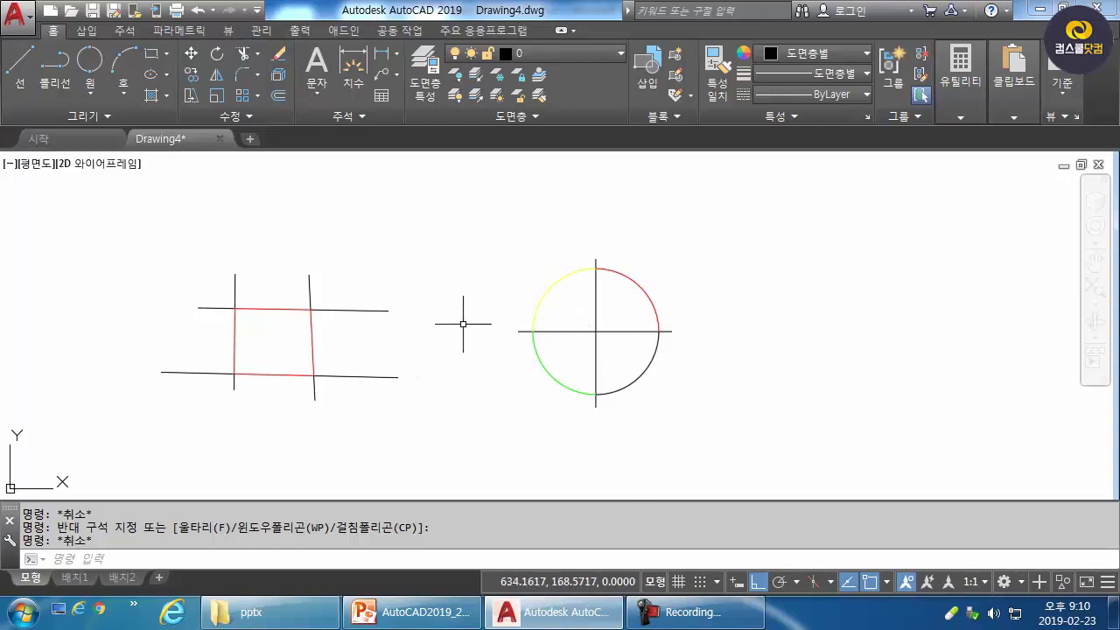
Step: Erase all the practice lines and arcs from the drawing
type("e")
key("Return")
left_click(684, 231)
left_click(420, 347)
key("Return")
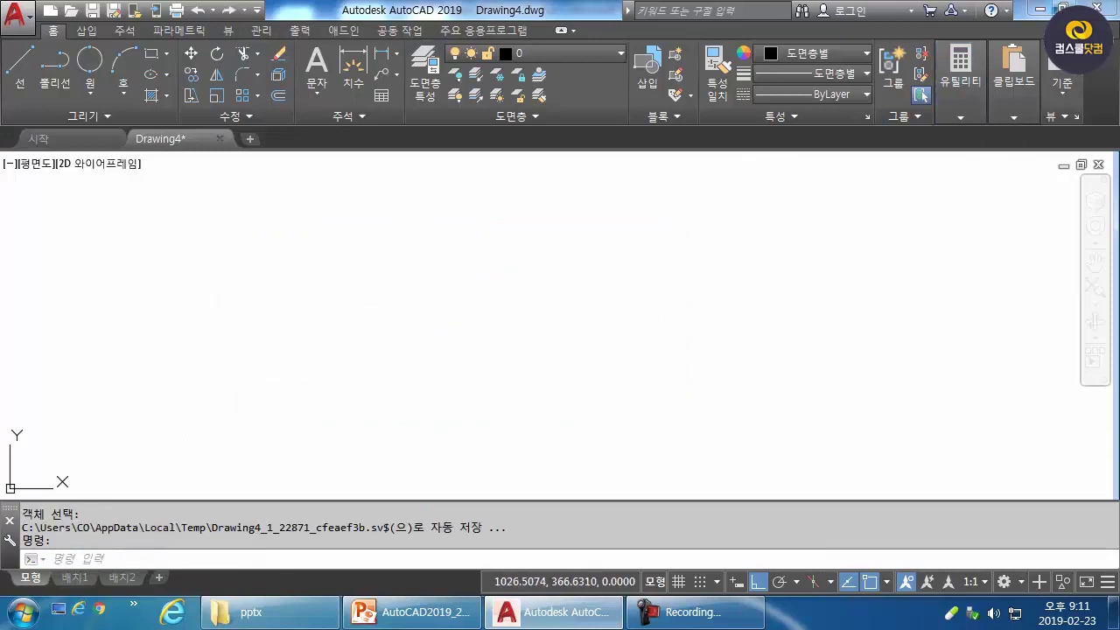
Step: Restore the AutoCAD and PowerPoint windows to a smaller size, and show PowerPoint slide 4 with the practice drawings
left_click(1063, 8)
left_click(926, 8)
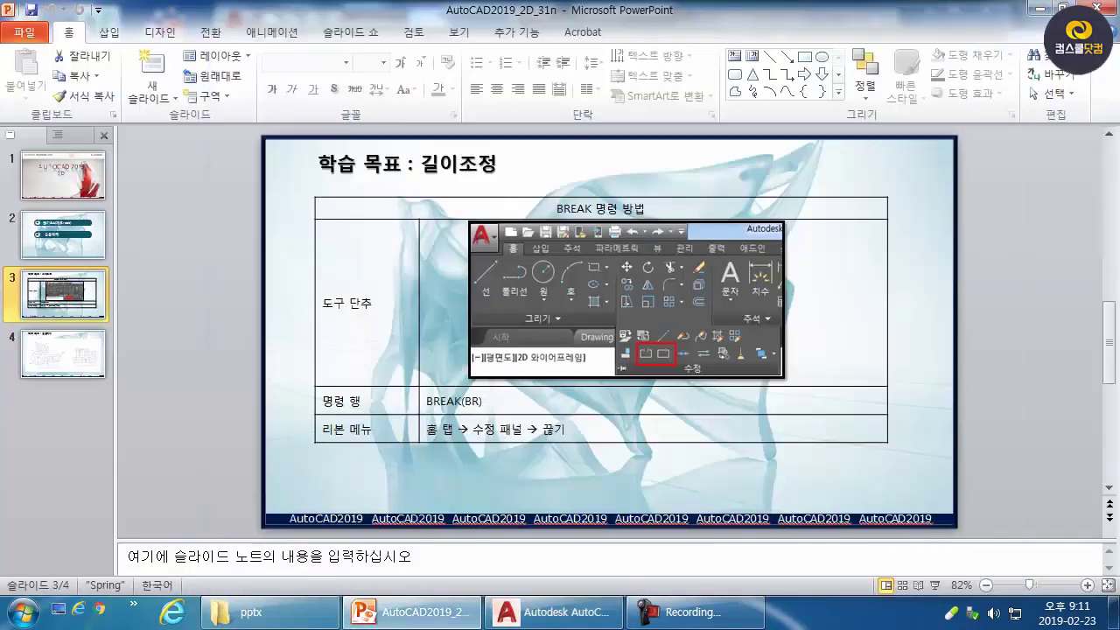
left_click(1067, 8)
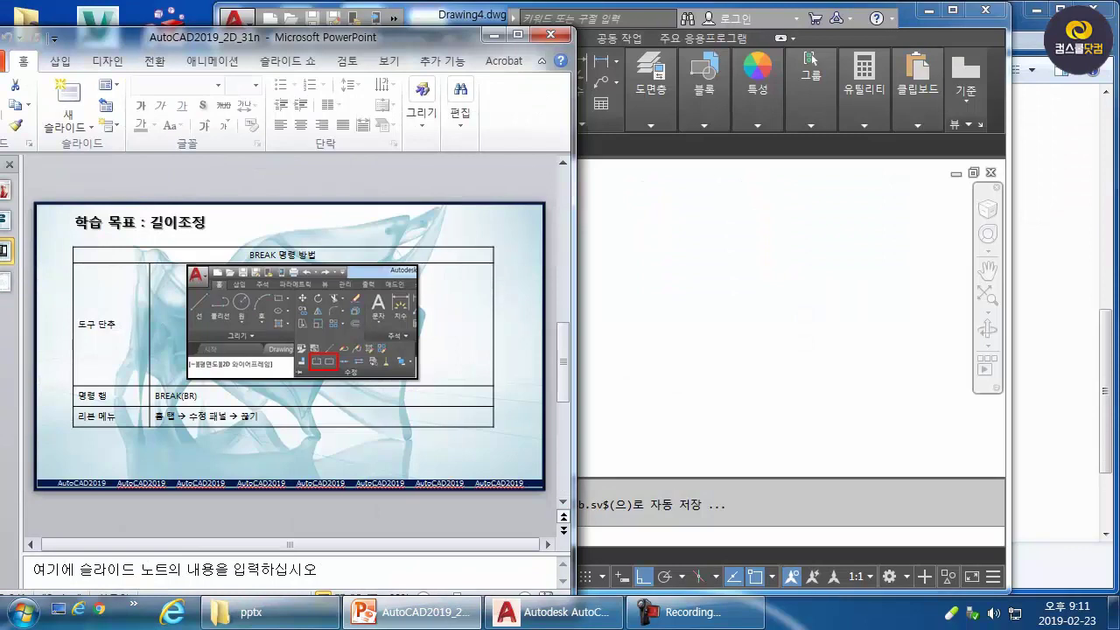
left_click(563, 531)
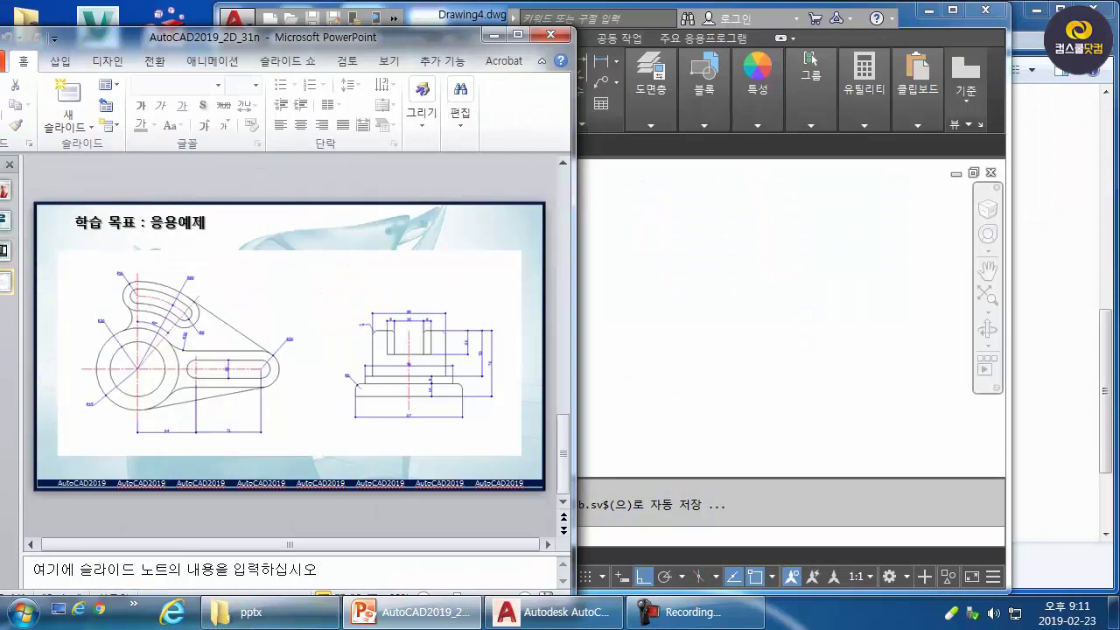
left_click_drag(420, 37, 424, 18)
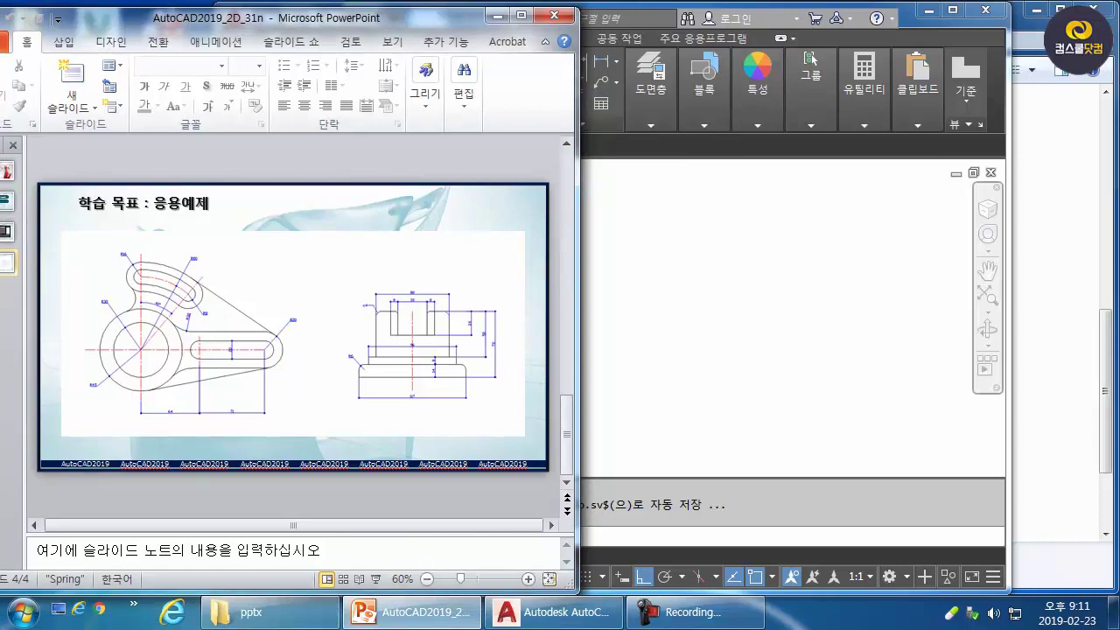
Step: Zoom the PowerPoint slide to 120% on the slotted bracket drawing and arrange the AutoCAD window beside it
scroll(293, 328, "up", 6, "ctrl")
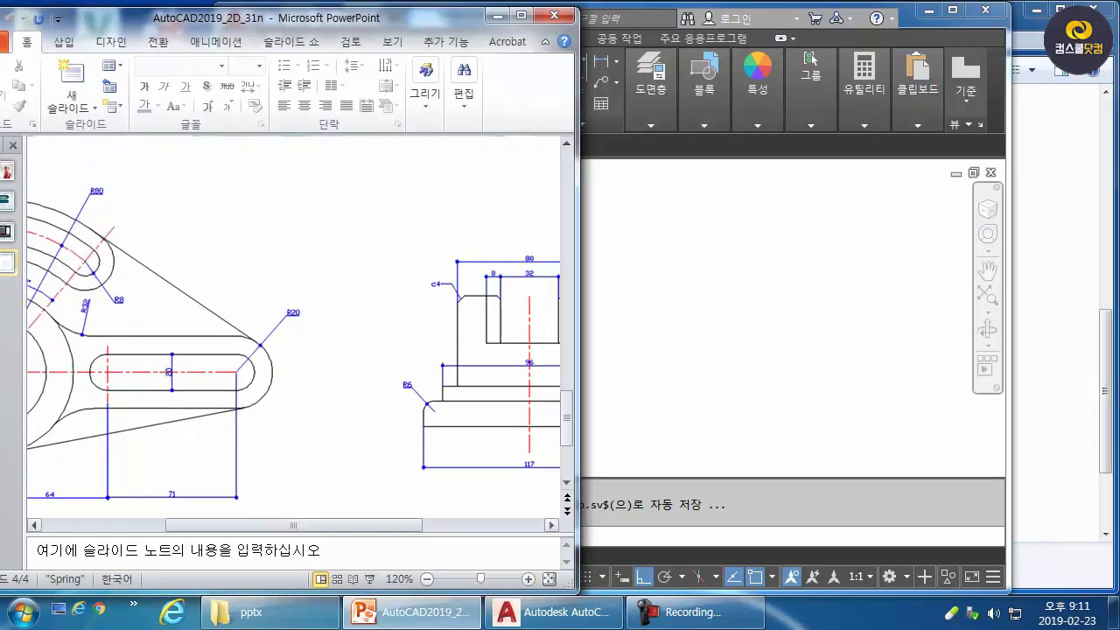
left_click_drag(319, 525, 217, 525)
left_click(643, 350)
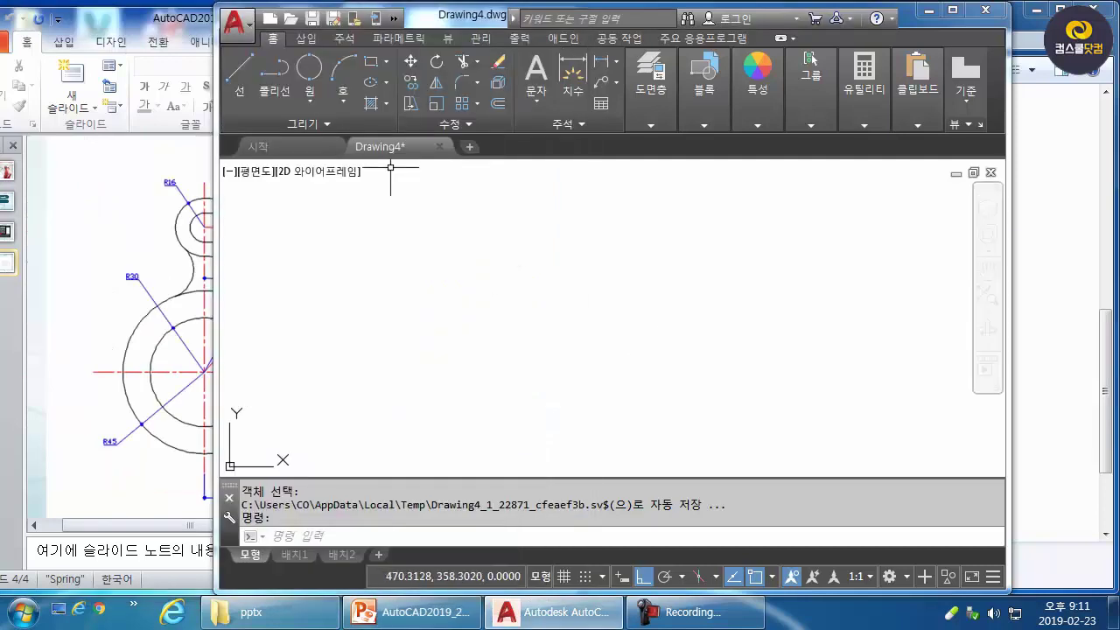
left_click_drag(429, 14, 620, 18)
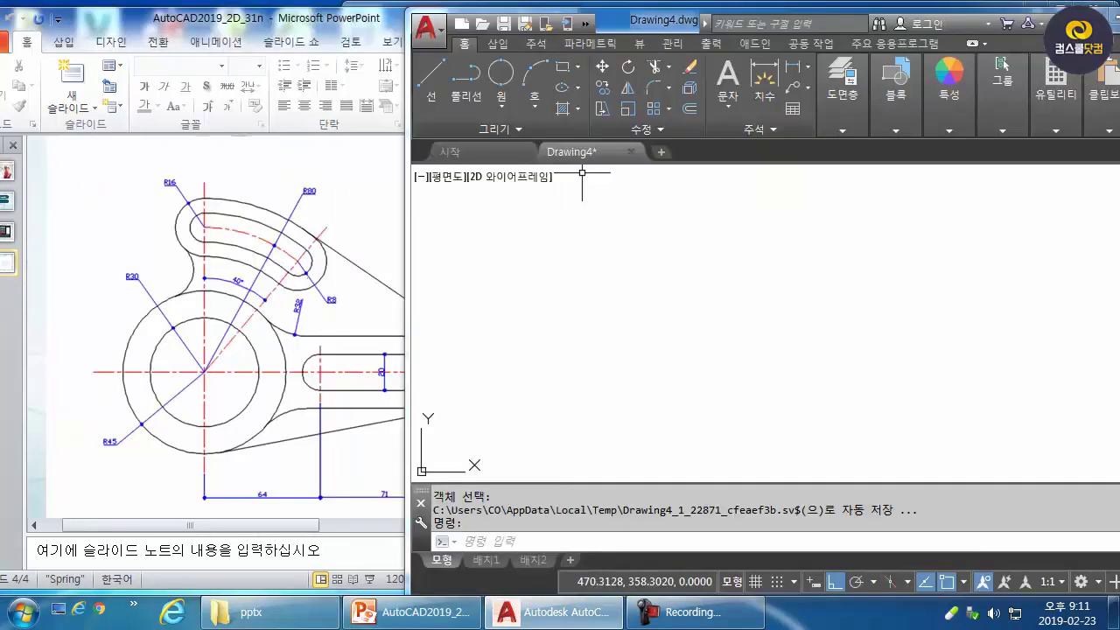
mouse_move(392, 17)
left_mouse_down()
mouse_move(275, 20)
mouse_move(319, 10)
left_mouse_up()
left_click(657, 270)
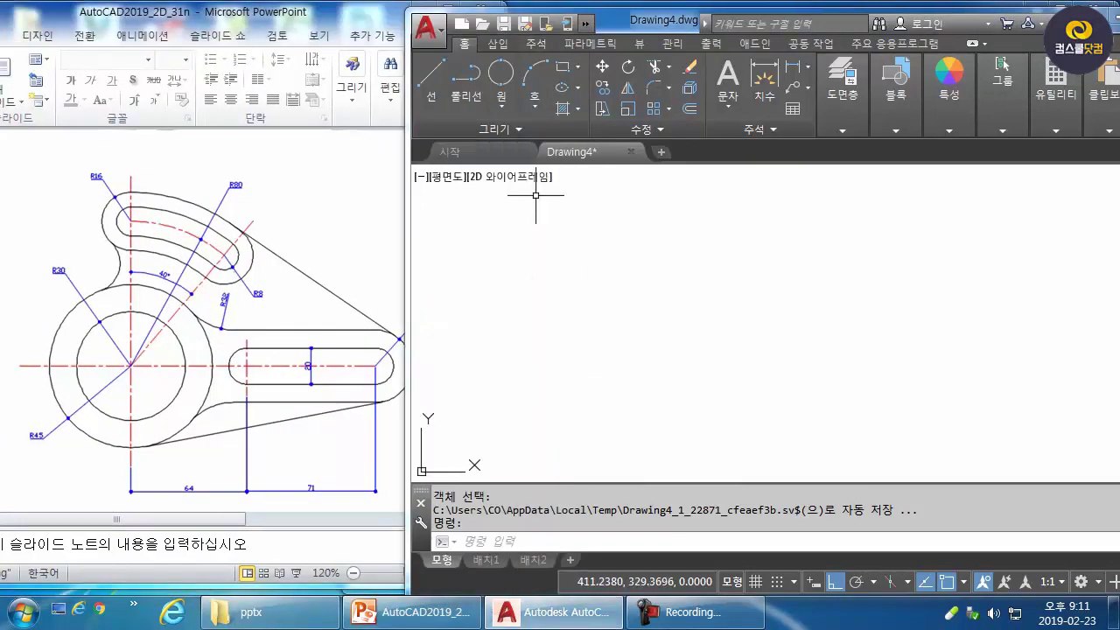
left_click_drag(657, 21, 691, 19)
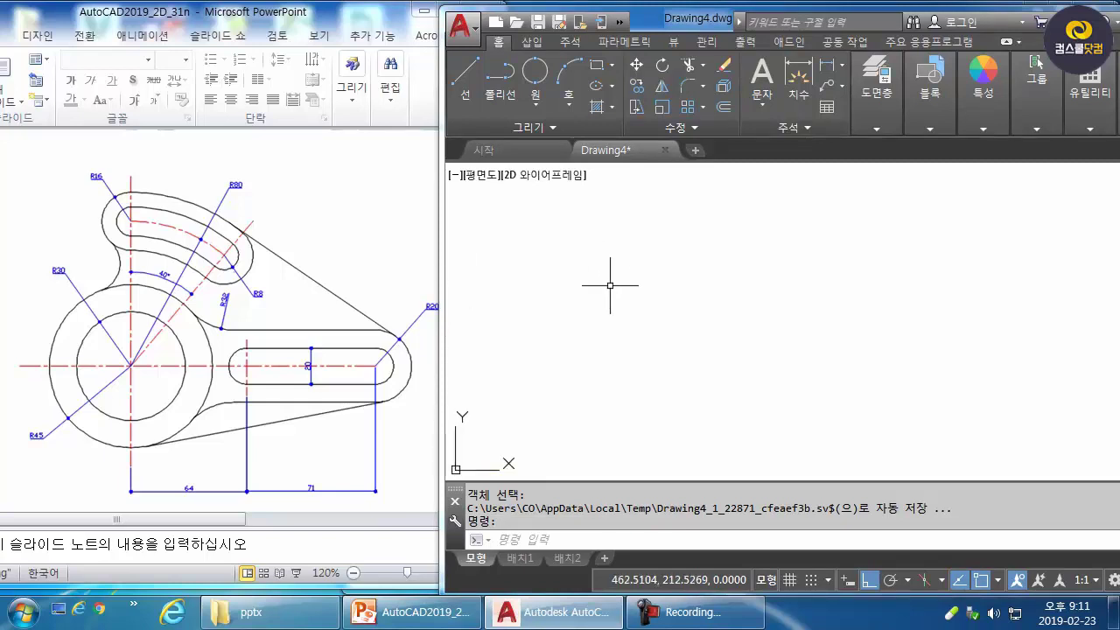
Step: Draw a circle with radius 45 in the empty drawing as the bracket's outer hub
type("c")
key("Return")
left_click(639, 324)
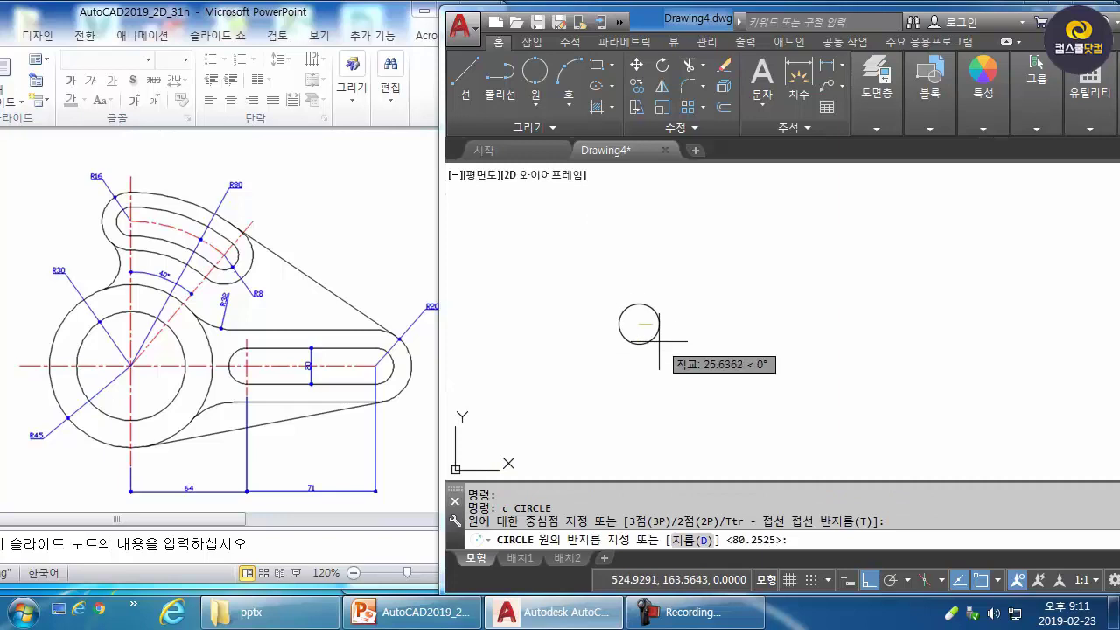
type("45")
key("Return")
middle_click_drag(658, 341, 630, 382)
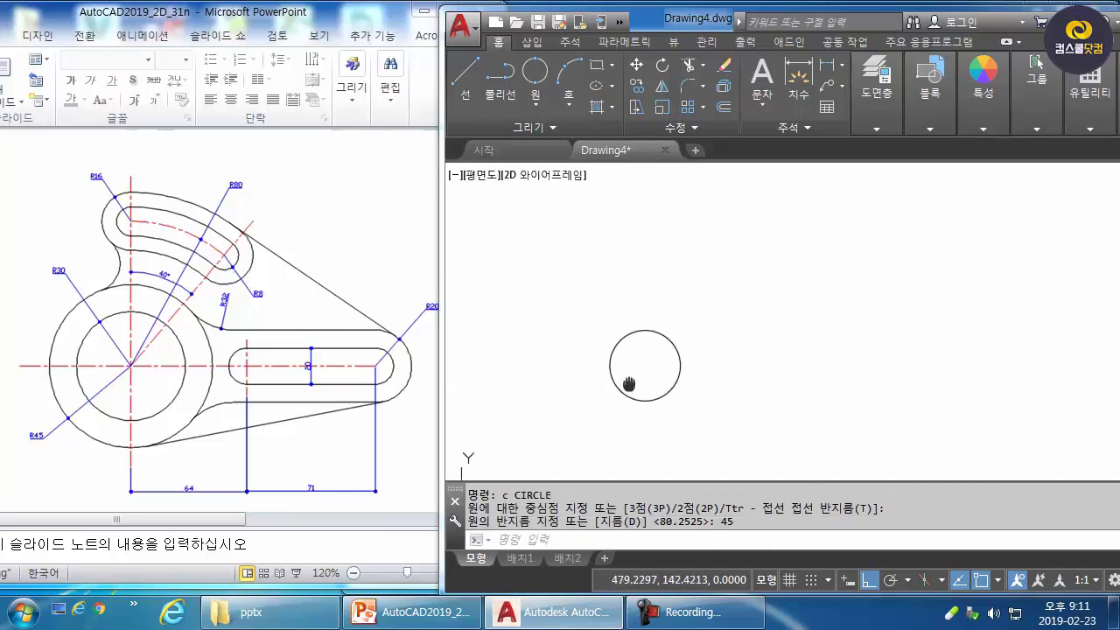
Step: Draw a horizontal centre line rightward from the circle's left quadrant and a vertical one upward from its bottom quadrant, both extending well past the circle
type("l")
key("Return")
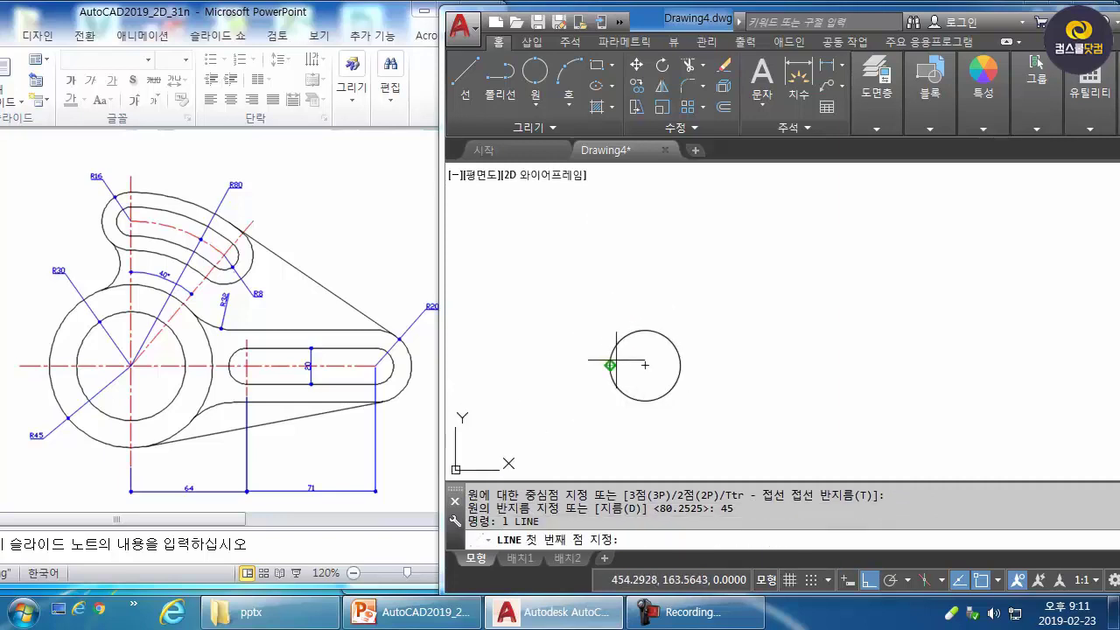
left_click(610, 365)
left_click(867, 371)
key("Return")
key("Return")
left_click(645, 401)
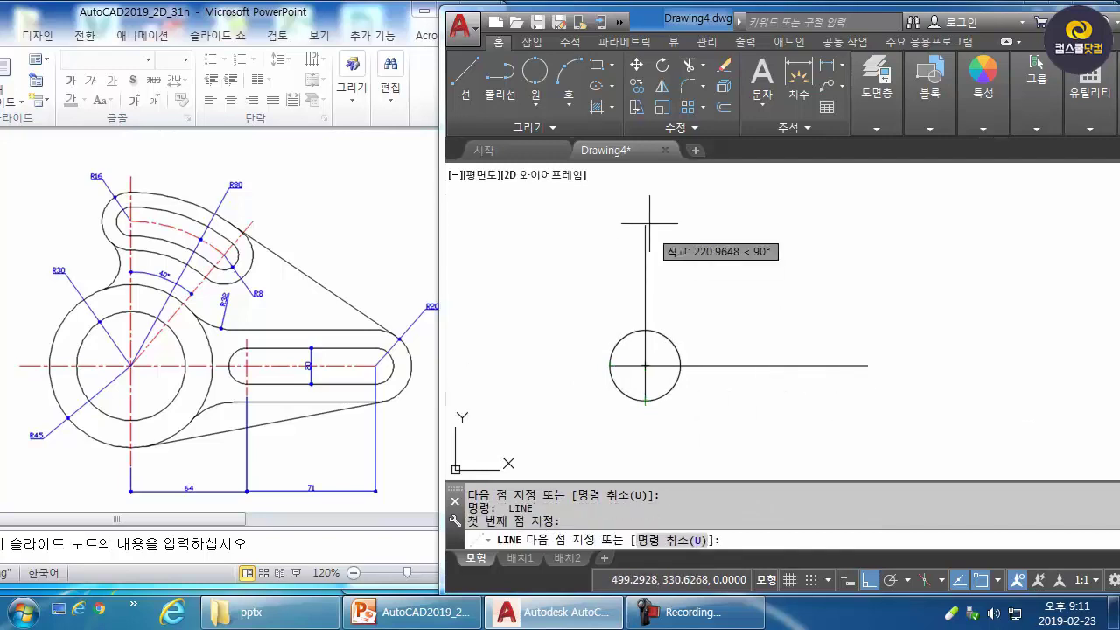
left_click(645, 194)
key("Return")
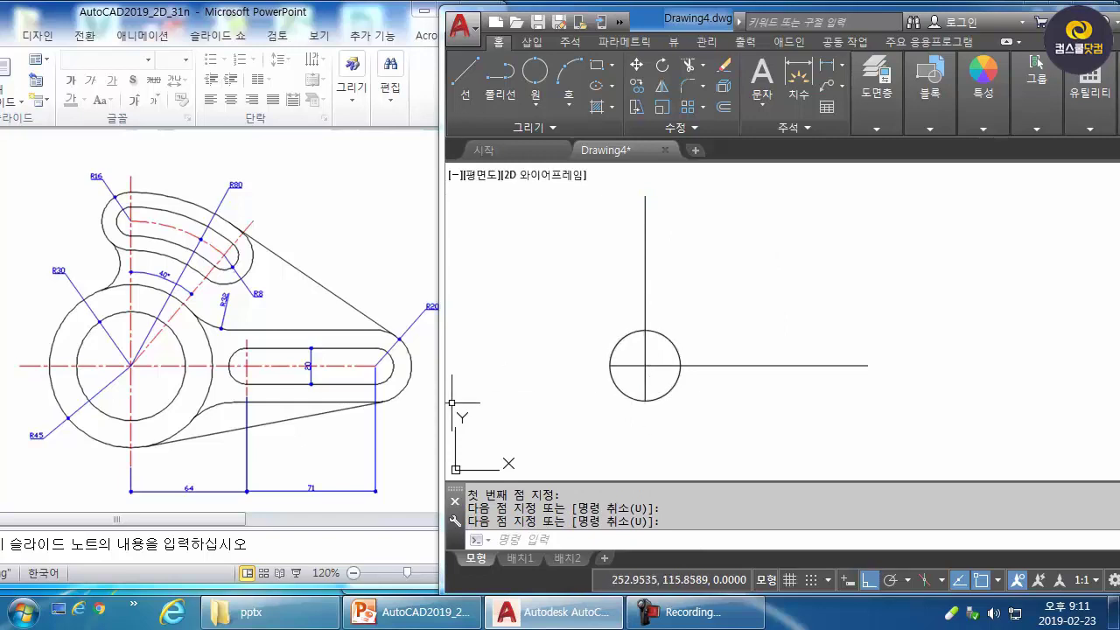
Step: Draw a concentric circle with radius 30 at the intersection of the centre lines
type("c")
key("Return")
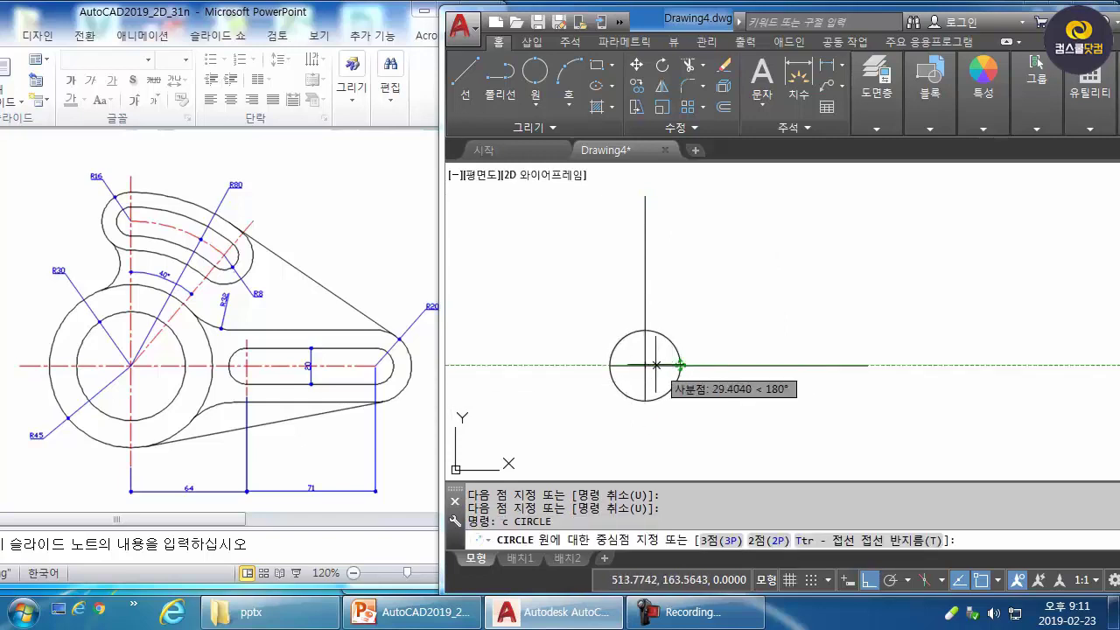
left_click(645, 366)
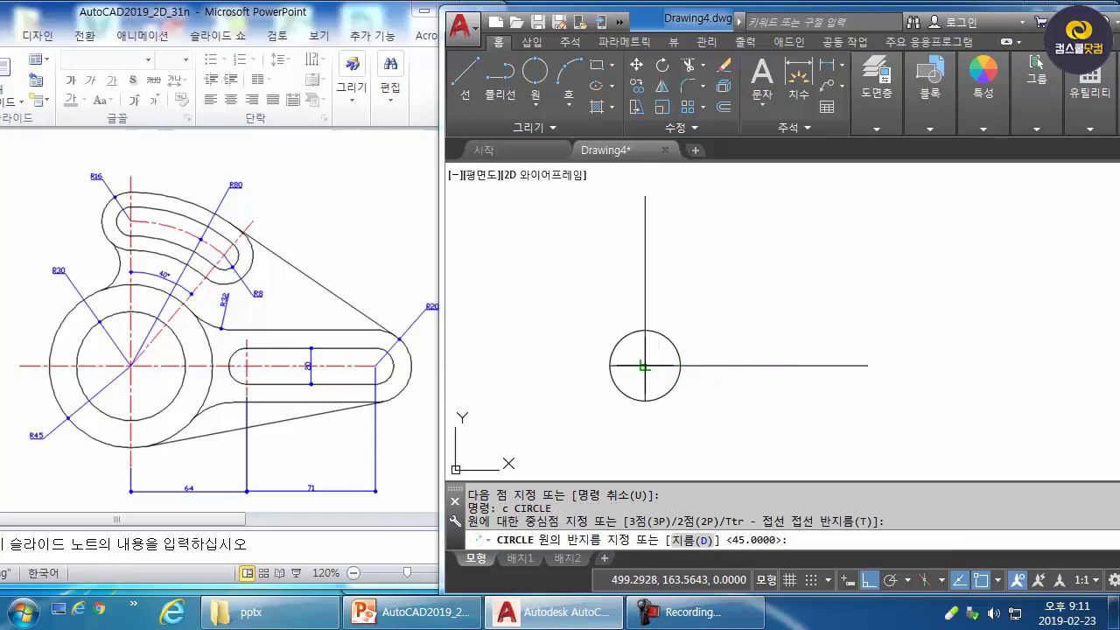
type("30")
key("Return")
scroll(670, 366, "up", 2)
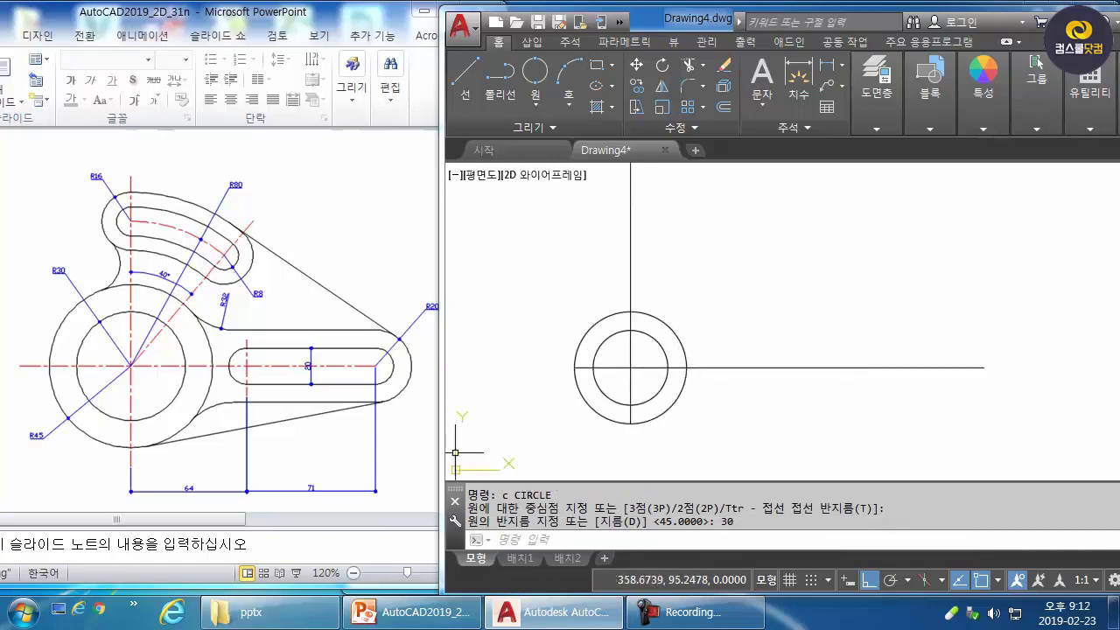
Step: Offset the hub's vertical centre line 64 to the right, and offset that copy another 71 to the right
type("o")
key("Return")
type("64")
key("Return")
left_click(632, 398)
left_click(665, 390)
key("Escape")
key("Return")
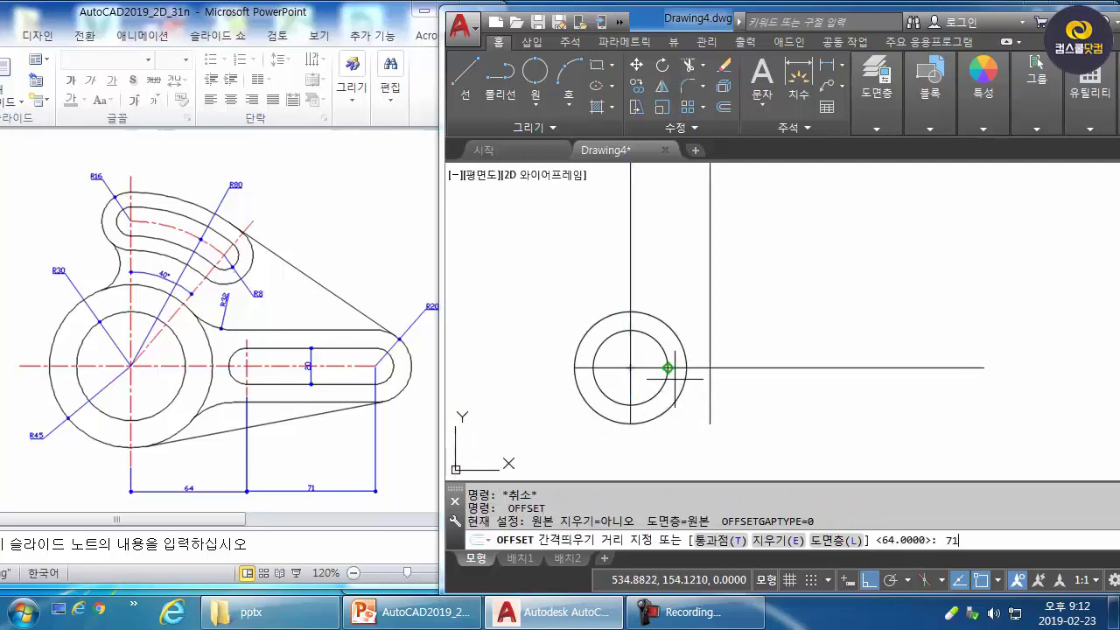
key("Return")
left_click(707, 408)
left_click(759, 399)
key("Escape")
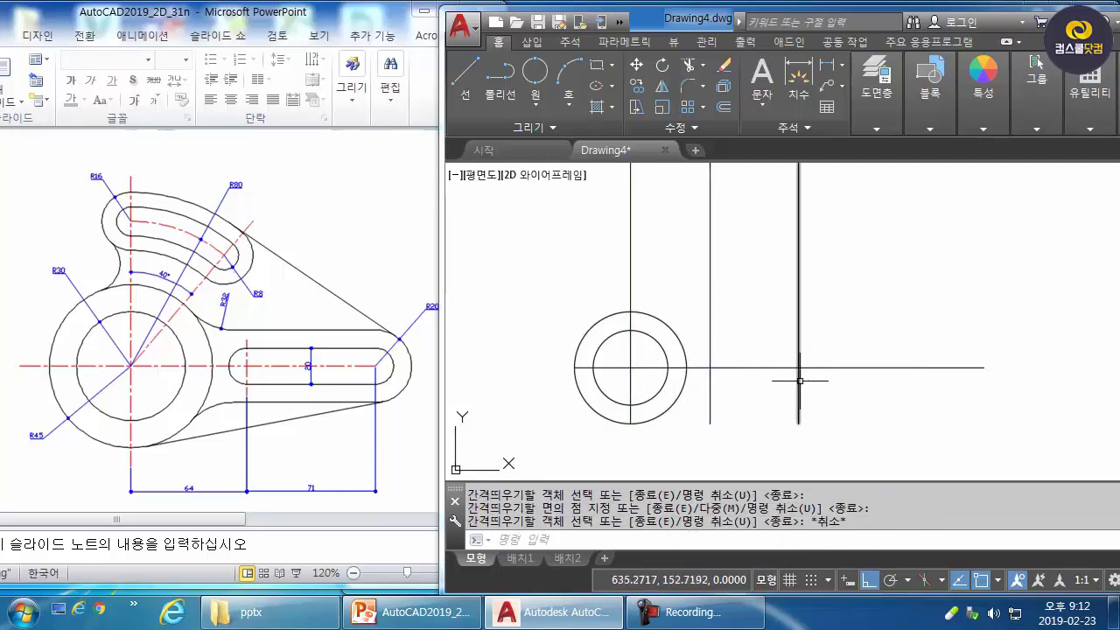
Step: Draw a circle with radius 10 at each intersection of the two offset vertical lines with the horizontal centre line
type("c")
key("Return")
left_click(710, 368)
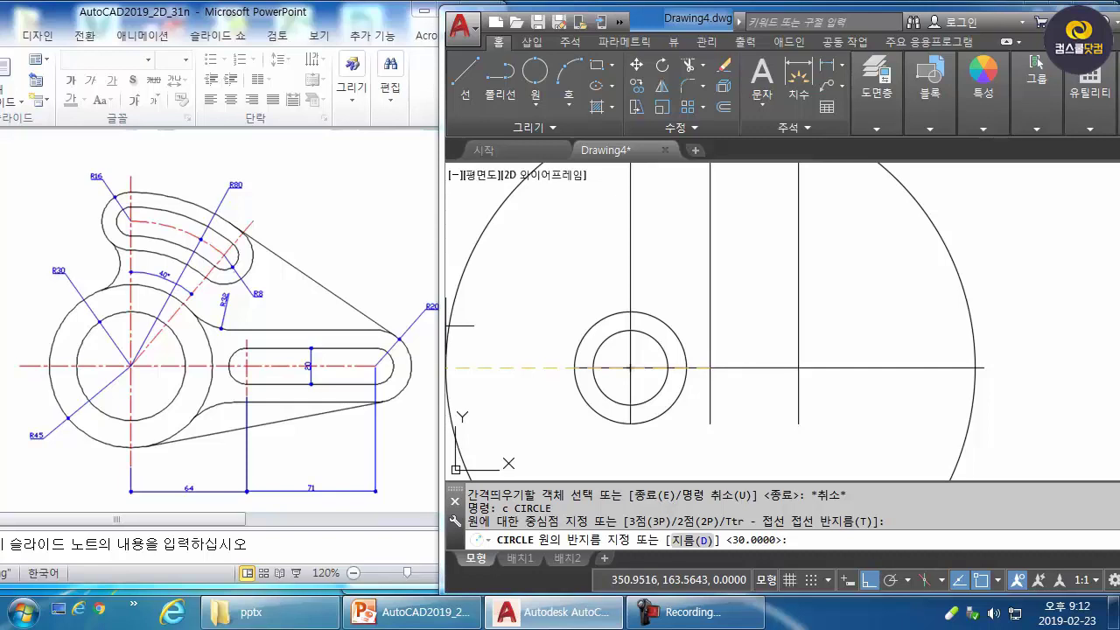
type("10")
key("Return")
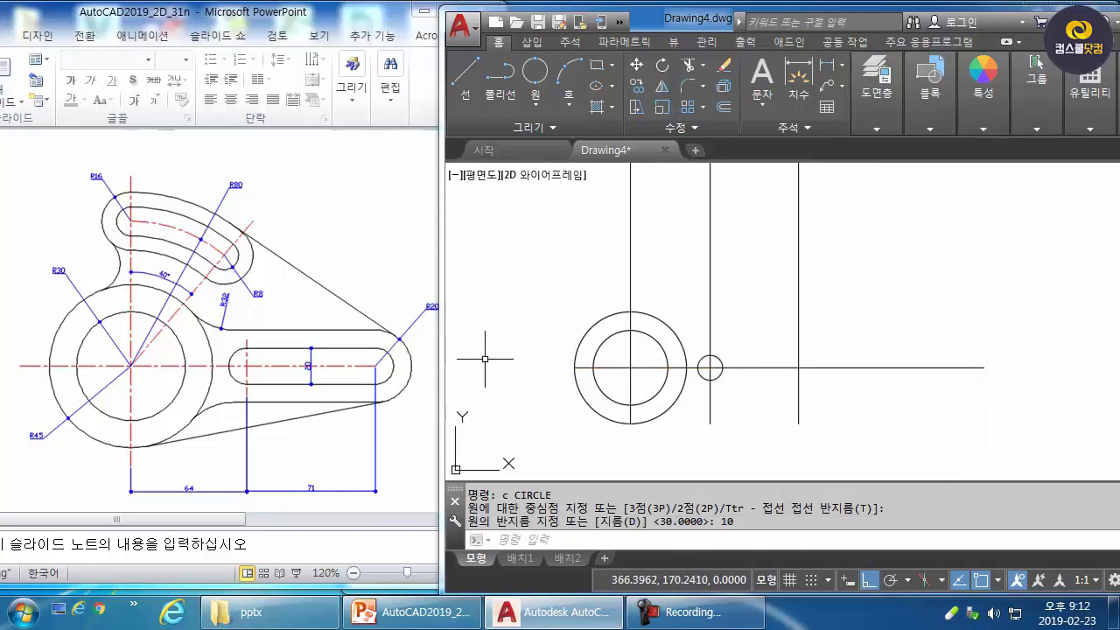
key("Return")
left_click(798, 368)
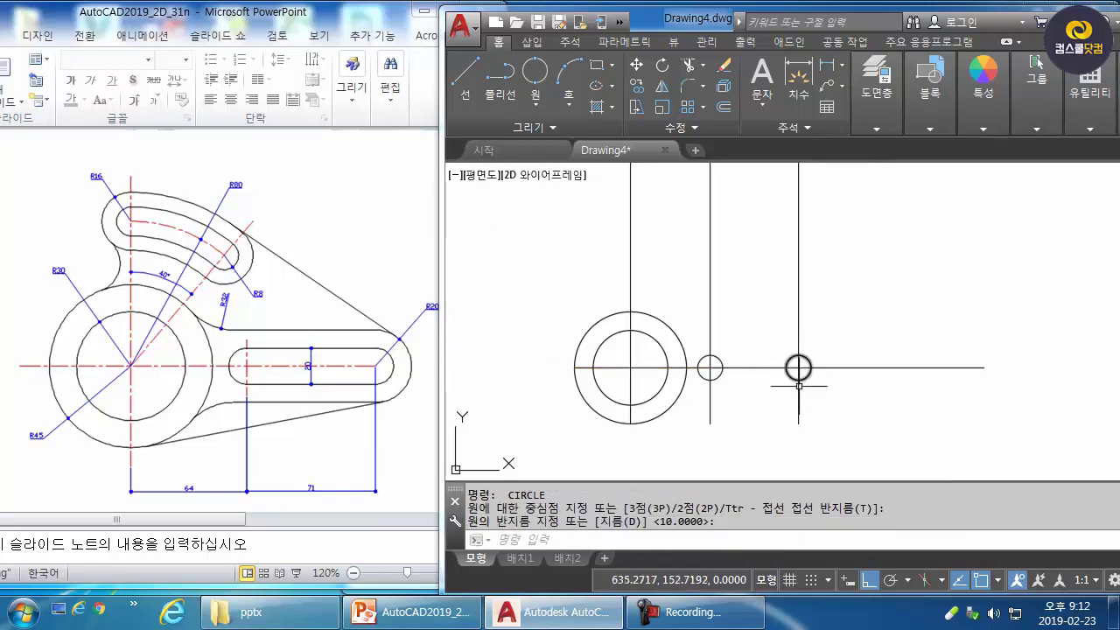
key("Return")
Step: Draw a concentric circle with radius 20 around the small circle on the far vertical line
key("Return")
left_click(798, 368)
type("20")
key("Return")
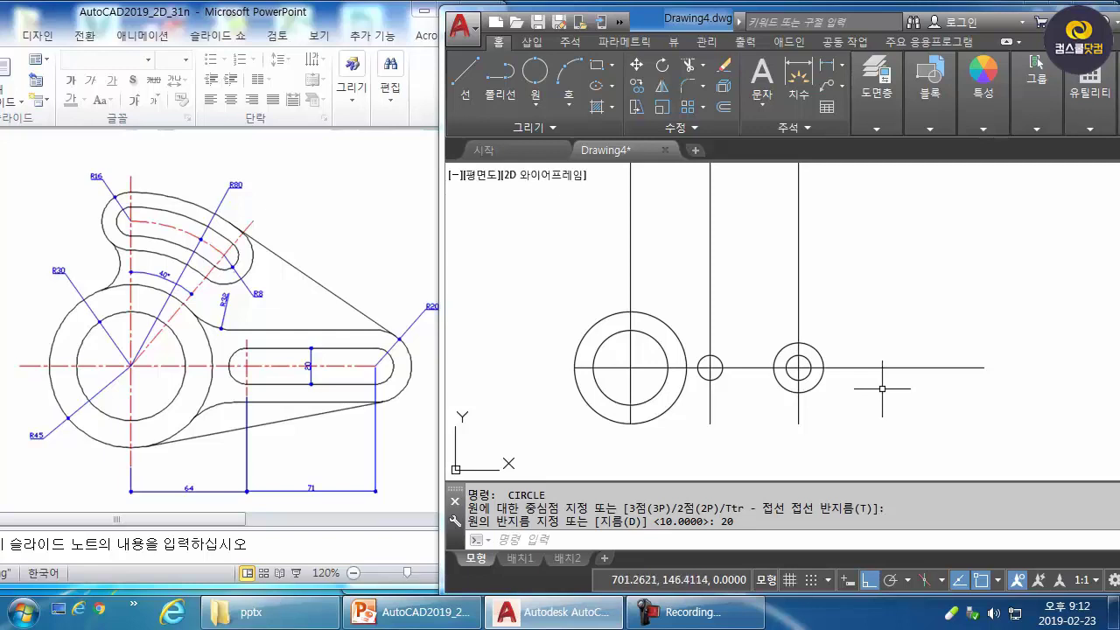
Step: Connect the upper quadrants and the lower quadrants of the two radius 10 circles with horizontal lines
type("l")
key("Return")
left_click(710, 356)
left_click(798, 357)
key("Escape")
key("Return")
left_click(798, 381)
left_click(710, 381)
key("Escape")
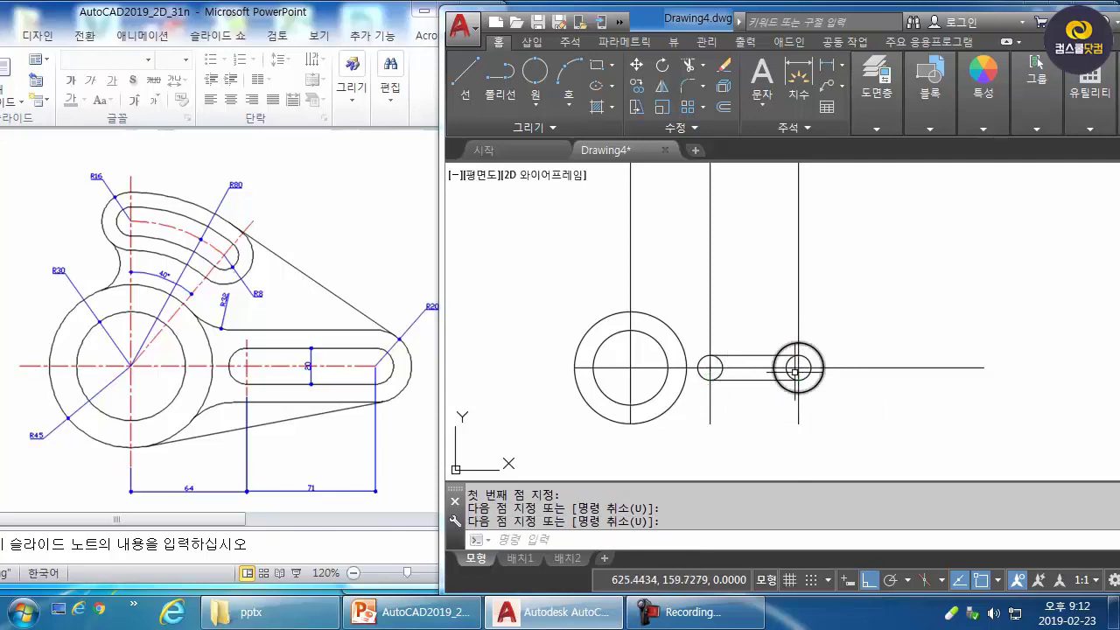
key("Escape")
Step: Trim the inner halves of both radius 10 circles against the two connecting lines to form the slot
type("tr")
key("Return")
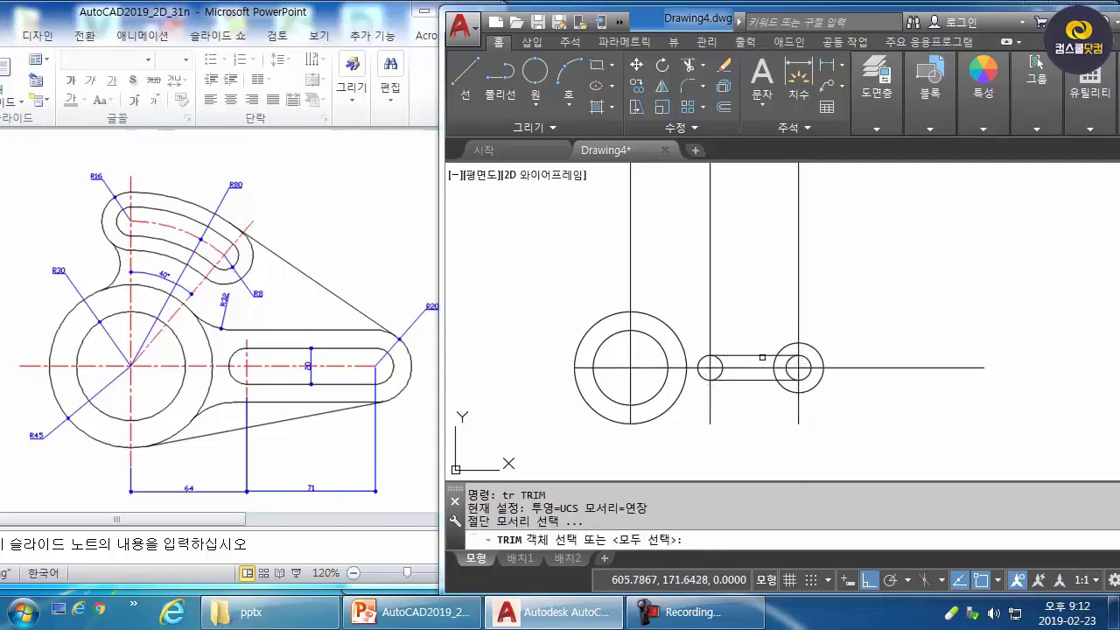
left_click(761, 357)
left_click(758, 379)
key("Return")
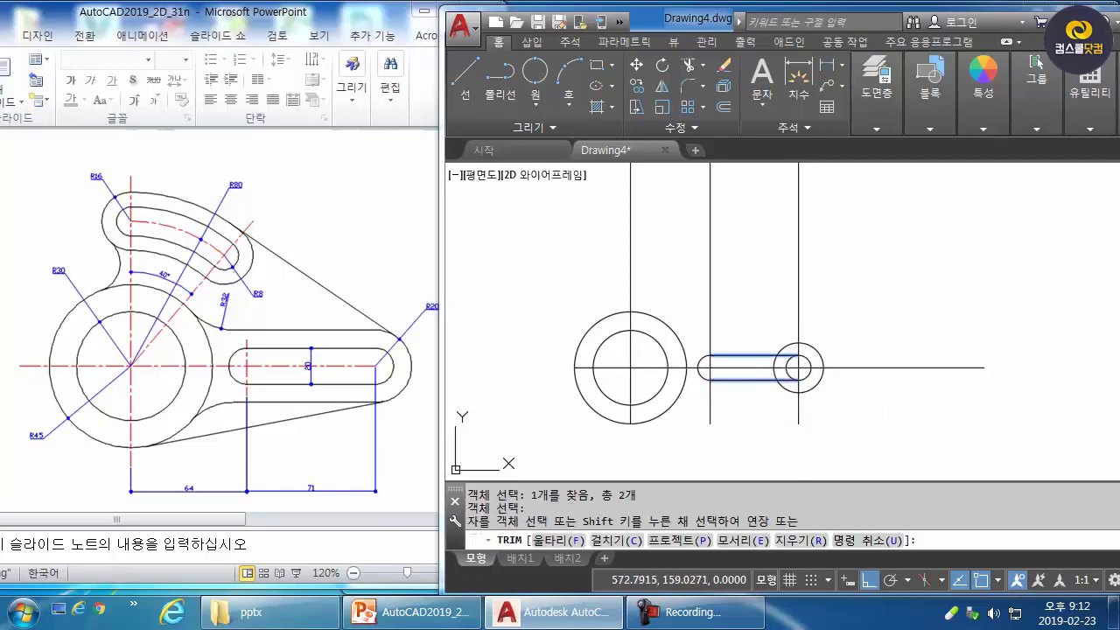
key("Escape")
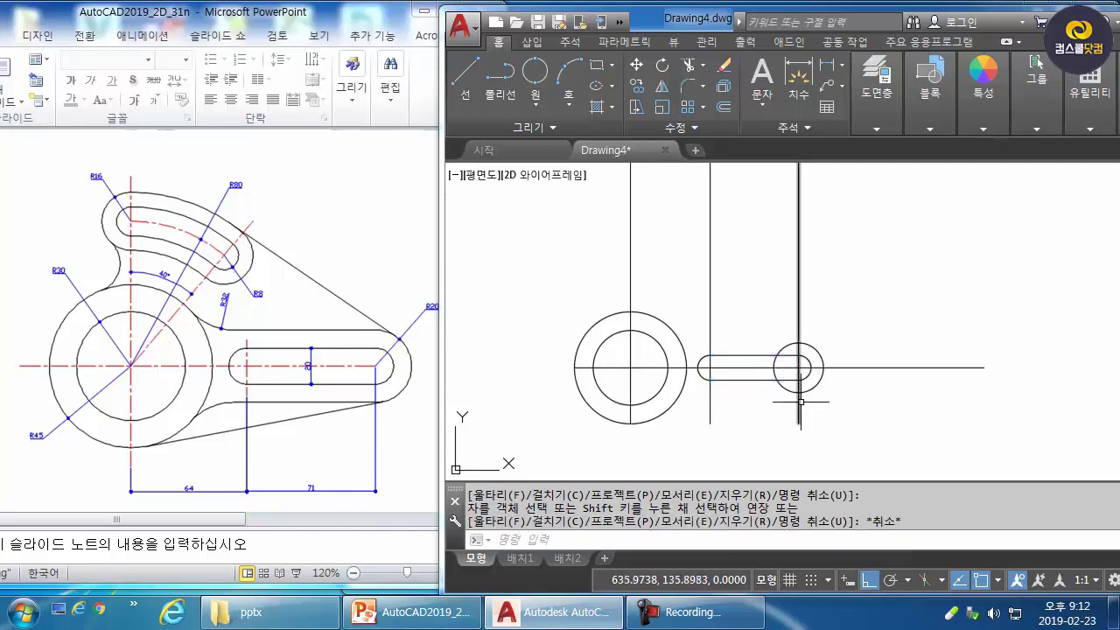
Step: Draw horizontal lines from the upper and lower quadrants of the radius 20 circle back to the hub's vertical centre line
type("l")
key("Return")
left_click(798, 343)
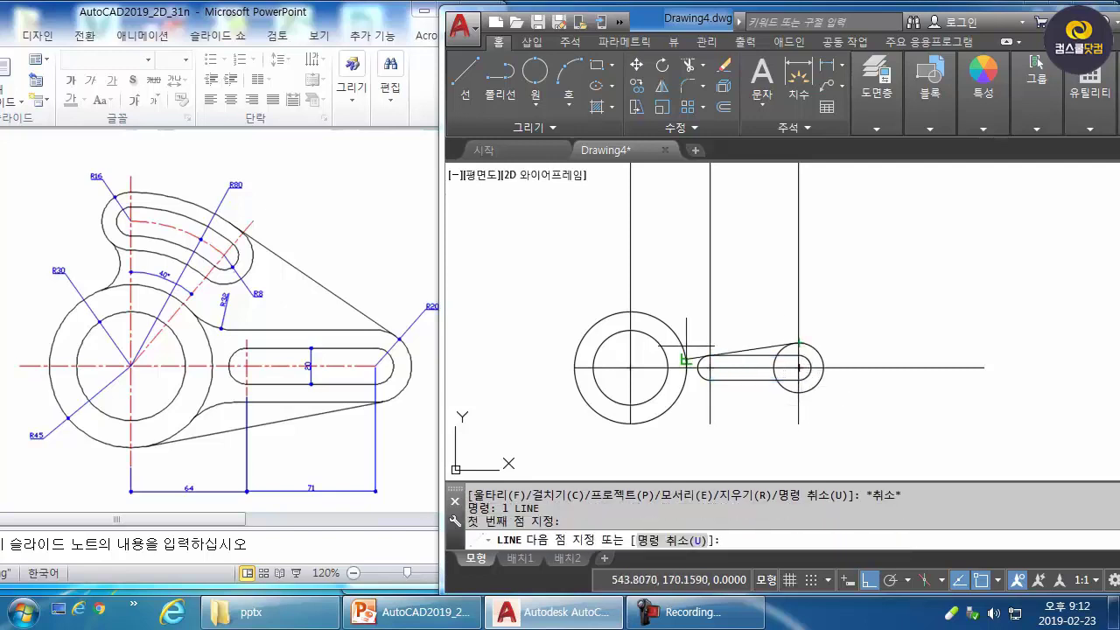
left_click(630, 343)
key("Escape")
key("Escape")
key("space")
left_click(794, 399)
left_click(630, 404)
key("space")
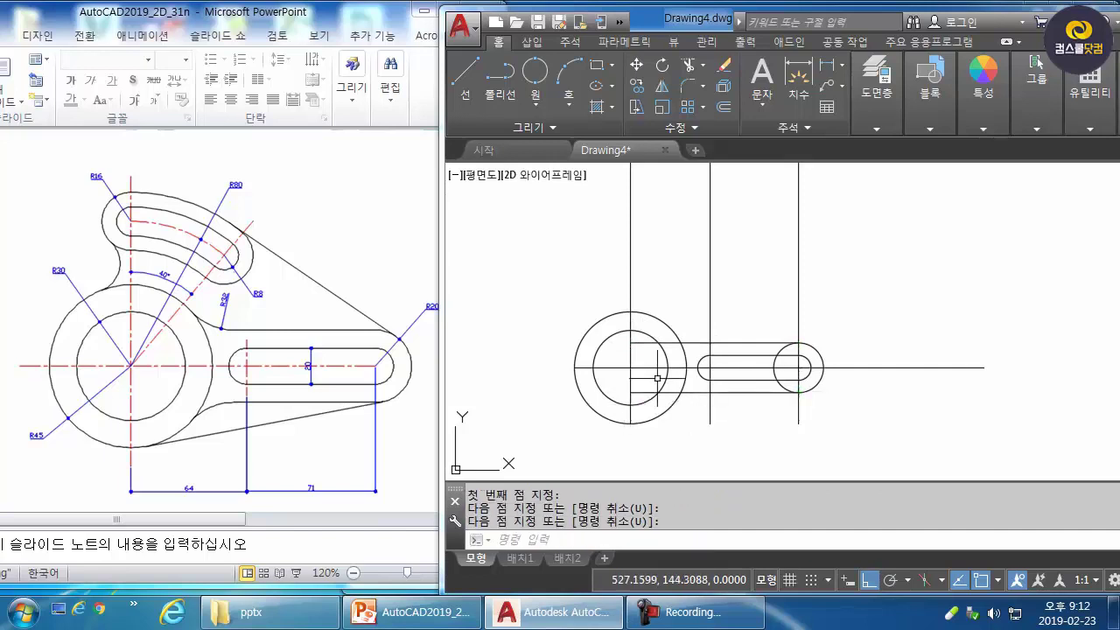
key("Escape")
key("Escape")
Step: Trim the inner half of the radius 20 circle against the two outer horizontal lines, leaving the arm's rounded end
type("tr")
key("space")
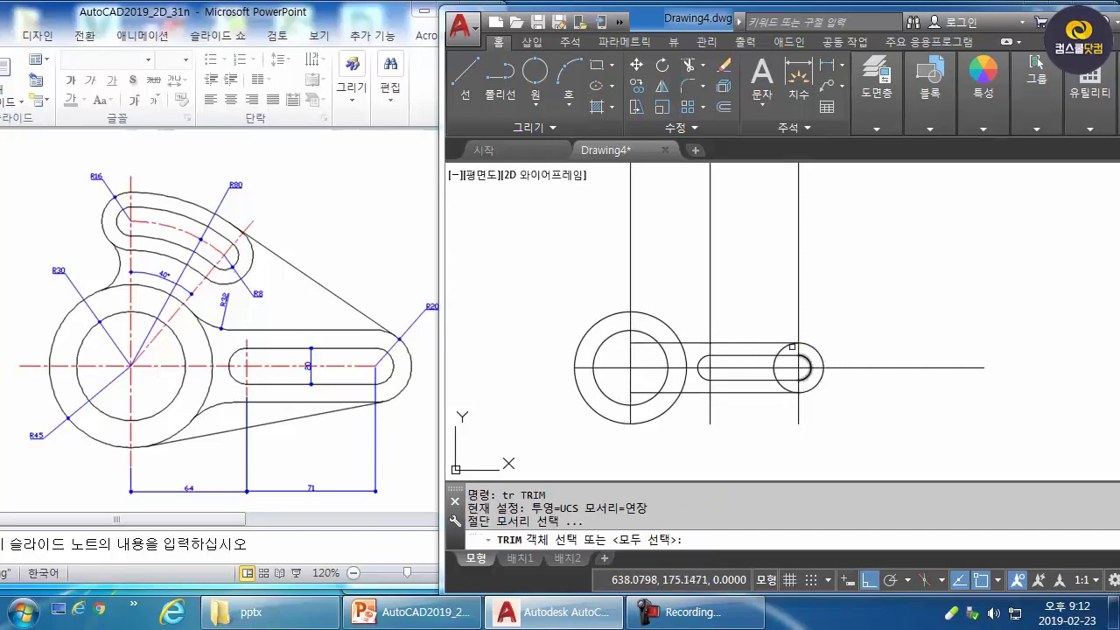
left_click(779, 342)
left_click(782, 392)
key("space")
key("Escape")
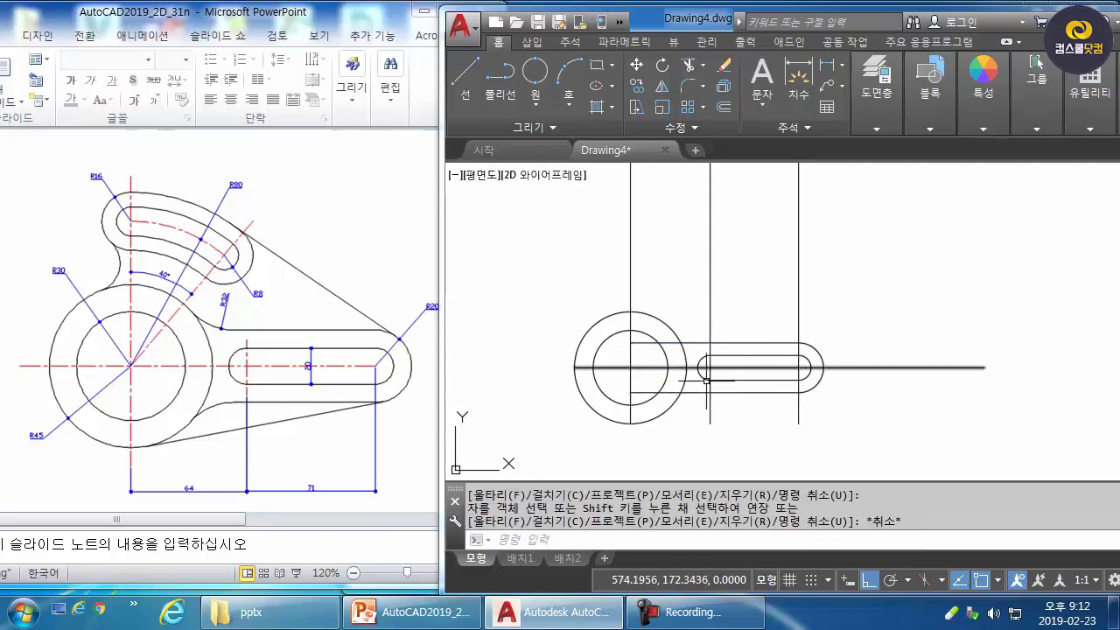
Step: Break off the horizontal centre line's excess just beyond the arm's rounded end
middle_click_drag(763, 369, 755, 391)
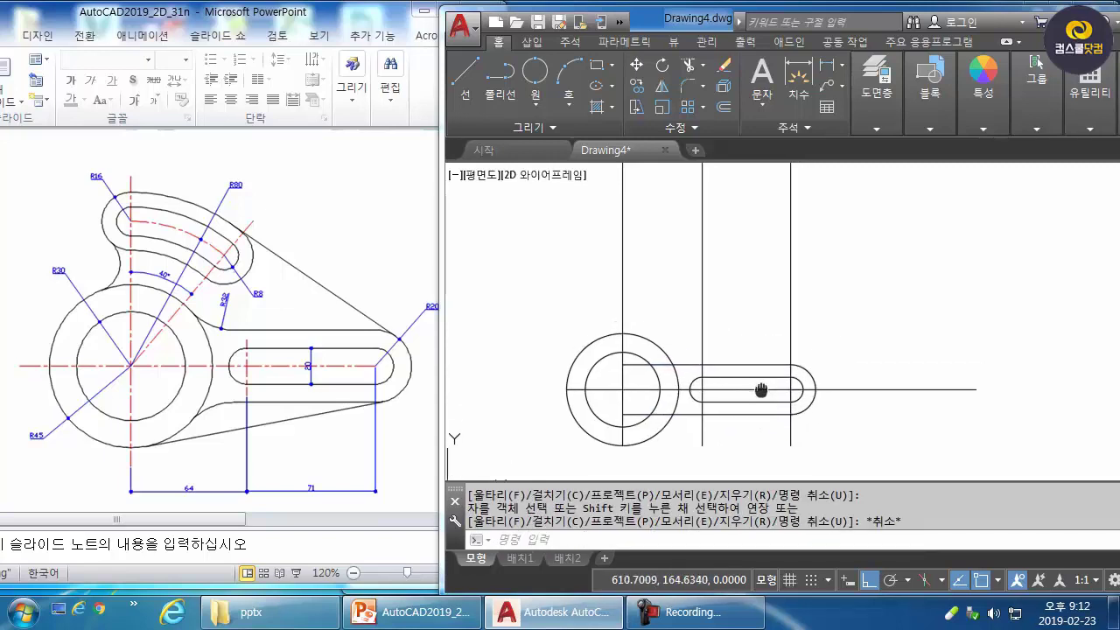
key("Escape")
key("Escape")
type("br")
key("space")
left_click(825, 391)
left_click(1007, 391)
key("Escape")
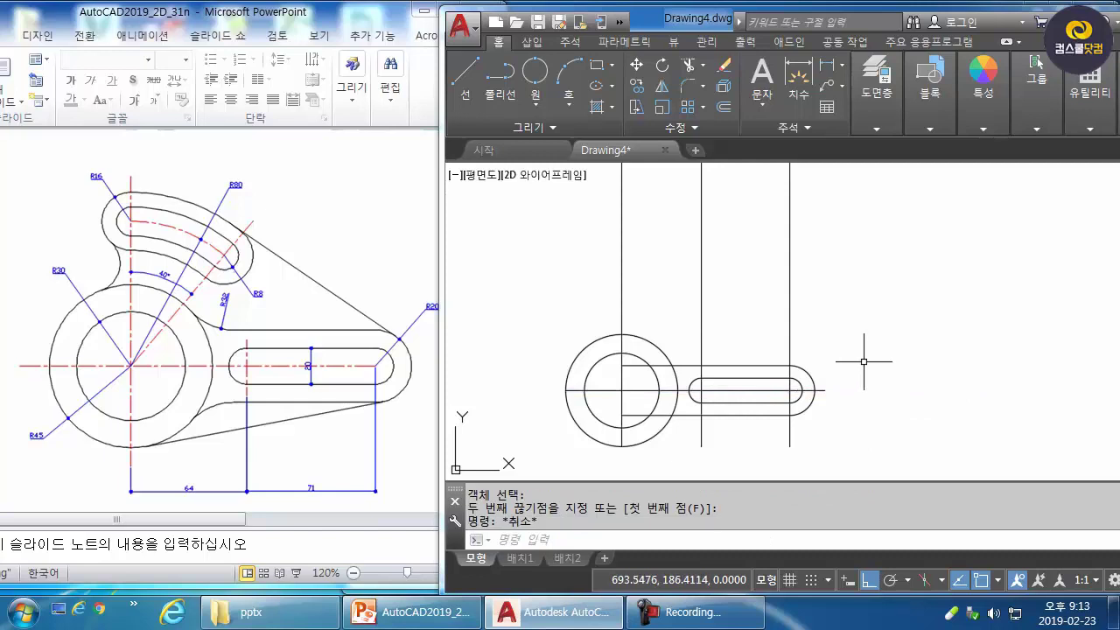
key("Escape")
Step: Break off the upper part of the vertical line through the slot's far end, just above the slot
key("space")
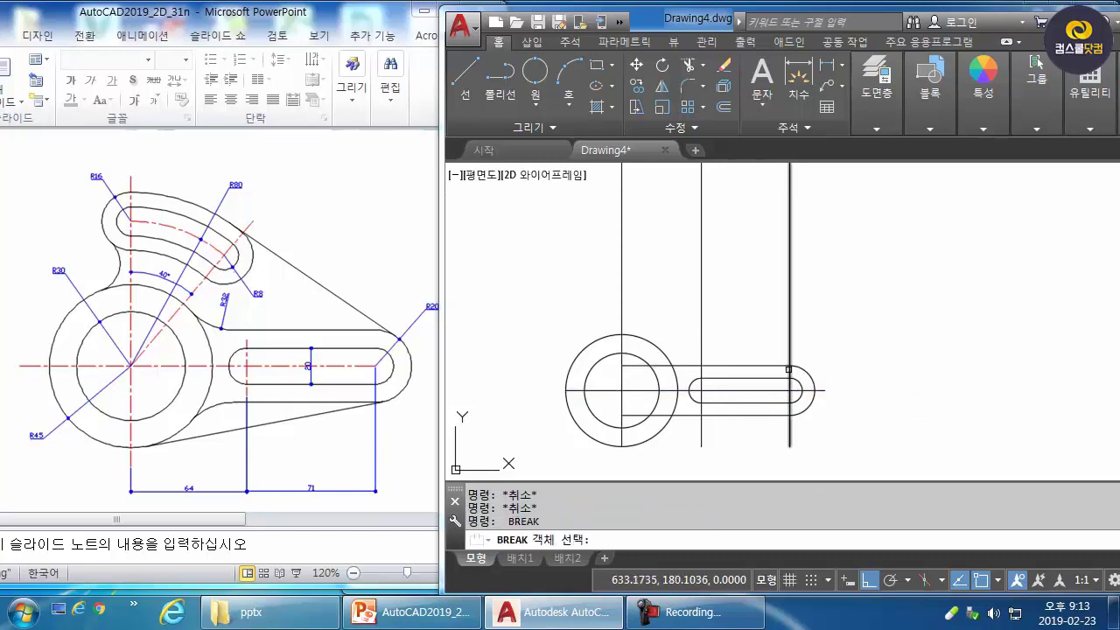
left_click(789, 369)
middle_click_drag(789, 369, 780, 196)
left_click(781, 196)
middle_click_drag(764, 328, 798, 194)
key("Escape")
key("Escape")
Step: Break off the upper part of the vertical line through the slot end nearest the hub, just above the slot
key("space")
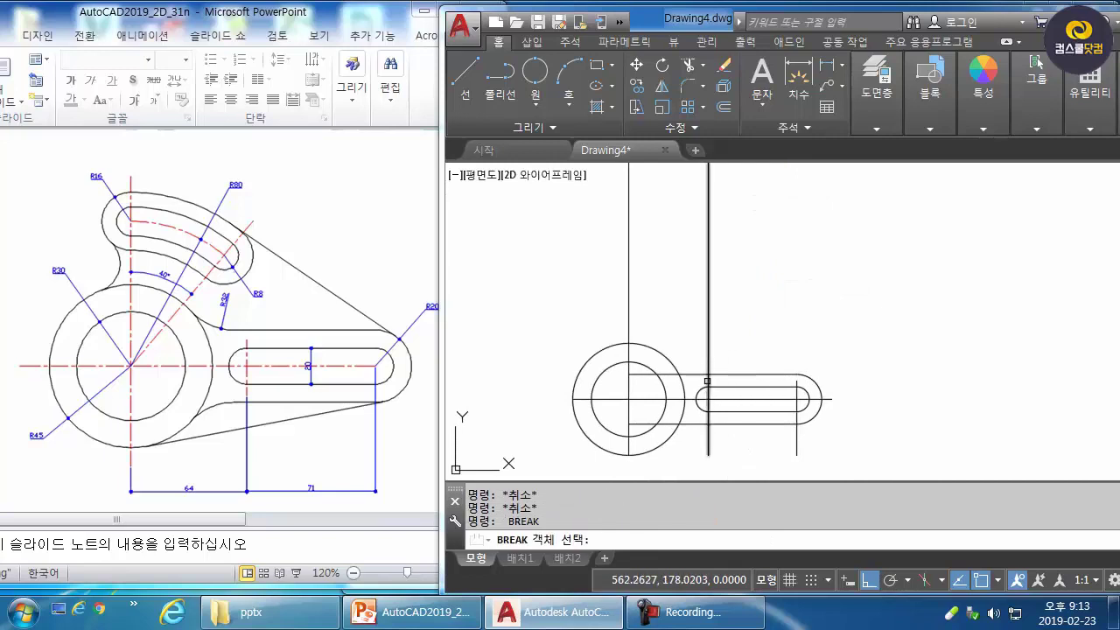
left_click(708, 382)
middle_click_drag(735, 339, 735, 461)
left_click(727, 221)
key("Escape")
middle_click_drag(803, 387, 790, 253)
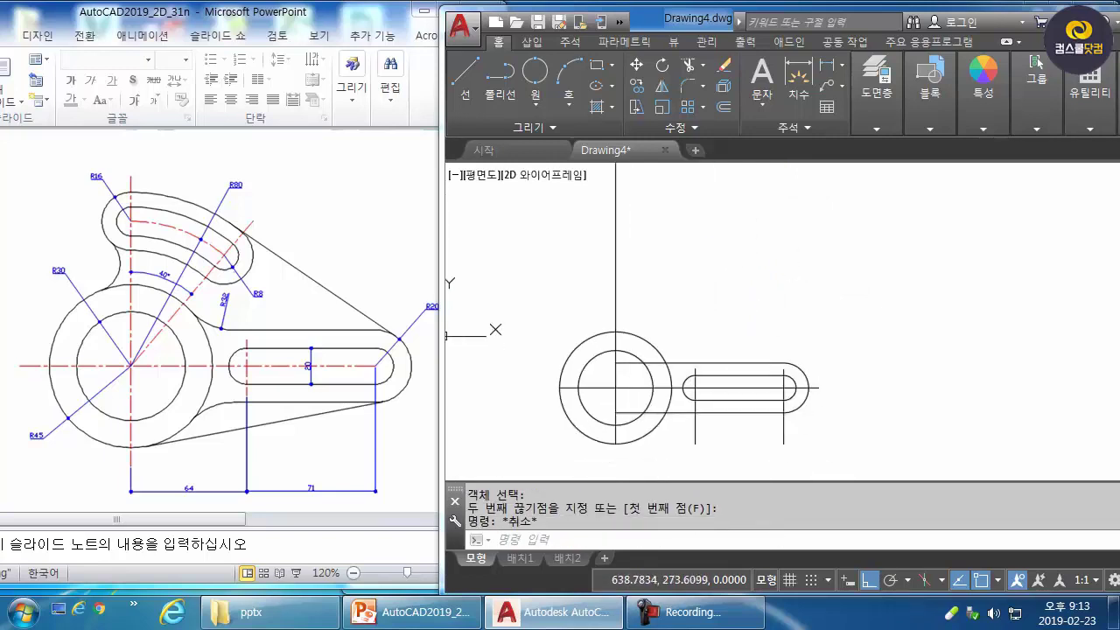
key("Escape")
Step: Break the arm's lower outer line where it meets the vertical line through the slot end nearest the hub
key("space")
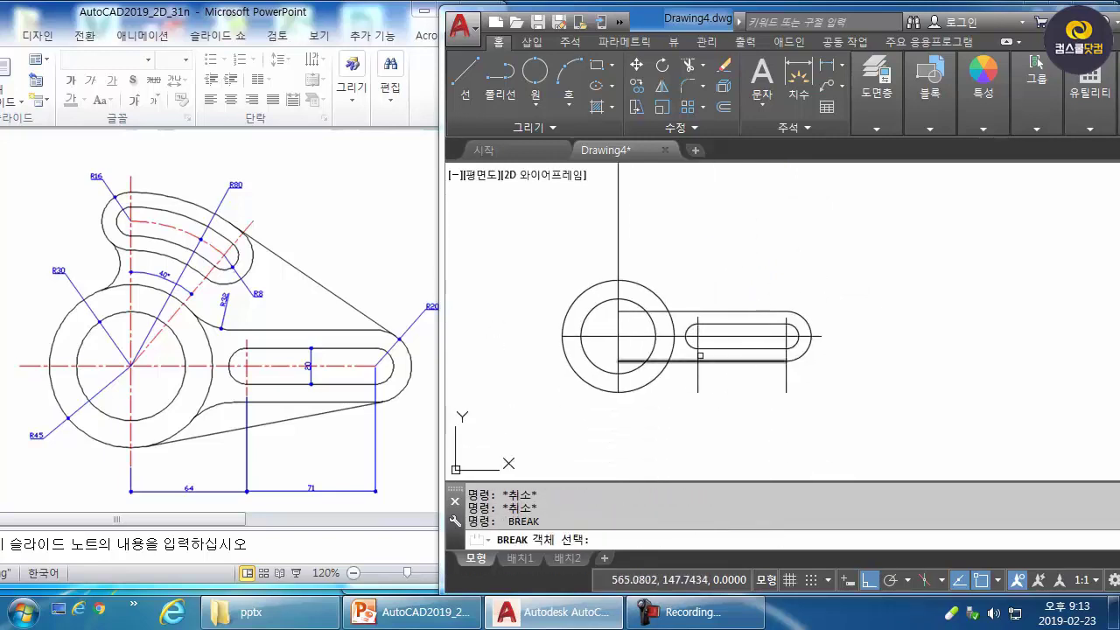
left_click(698, 359)
left_click(761, 368)
key("Escape")
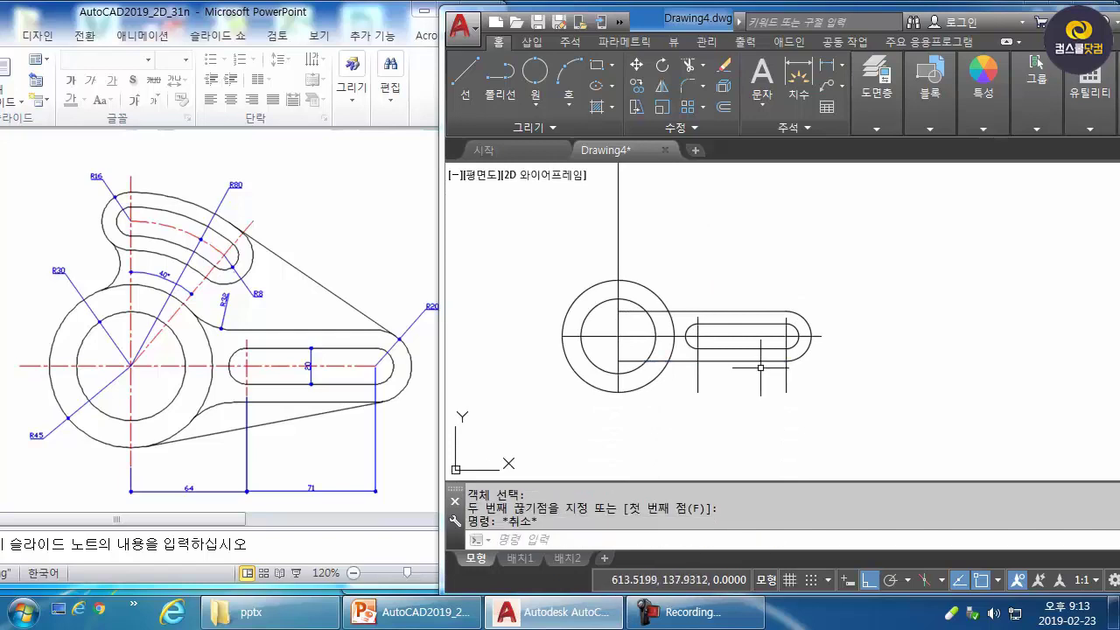
key("Escape")
Step: Break off the lower parts of both vertical lines through the slot ends, just below the slot
key("space")
left_click(698, 353)
left_click(700, 408)
key("Escape")
key("Escape")
key("space")
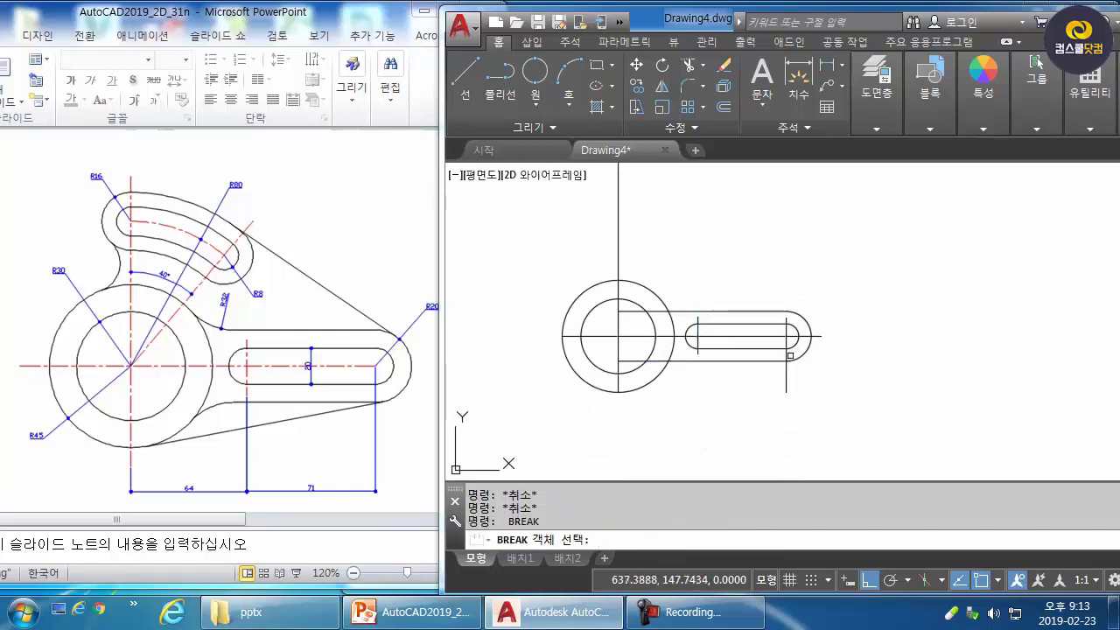
left_click(786, 357)
left_click(793, 400)
key("Escape")
scroll(710, 362, "up", 4)
key("Escape")
type("s")
key("space")
left_click(690, 333)
left_click(663, 315)
key("space")
left_click(767, 391)
key("Escape")
key("Escape")
key("Escape")
Step: Erase the broken piece of the arm's lower outer line between the slot's near end and the hub
scroll(640, 367, "up", 2)
left_click(704, 354)
left_click(700, 376)
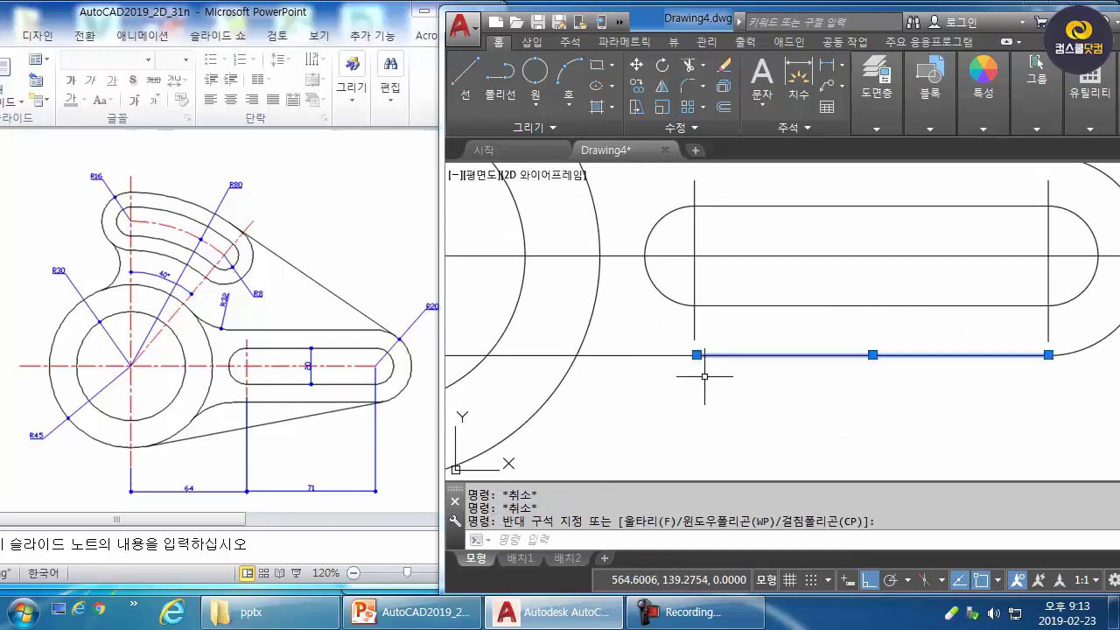
key("Escape")
key("Escape")
left_click(680, 347)
left_click(654, 378)
type("e")
key("space")
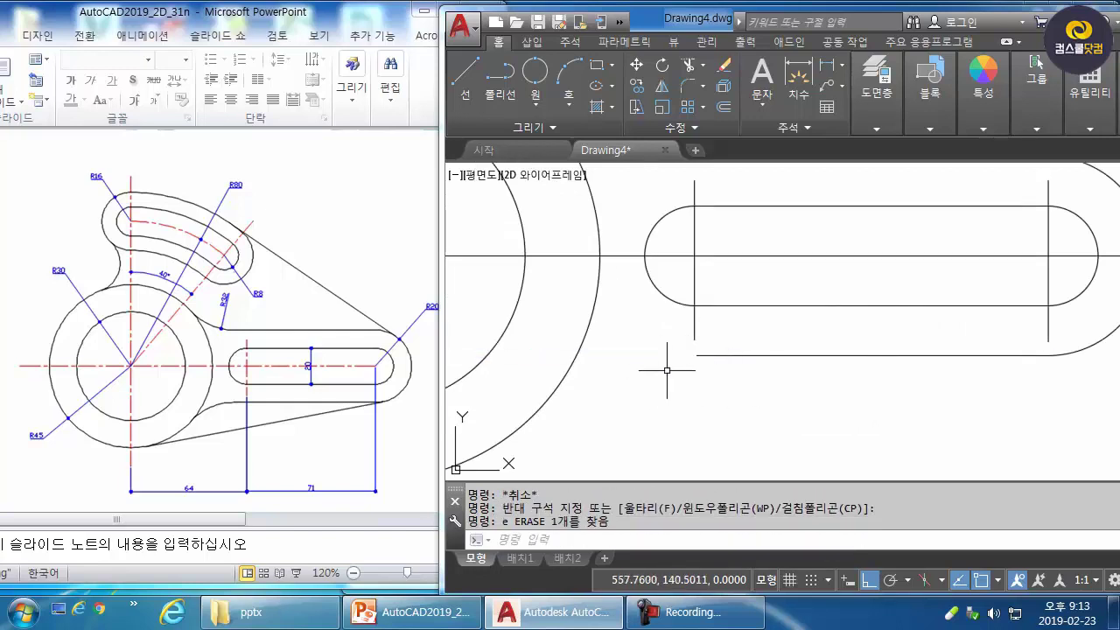
Step: Extend the arm's remaining lower outer line toward the hub up to the radius 30 circle
scroll(661, 368, "down", 3)
type("ex")
key("space")
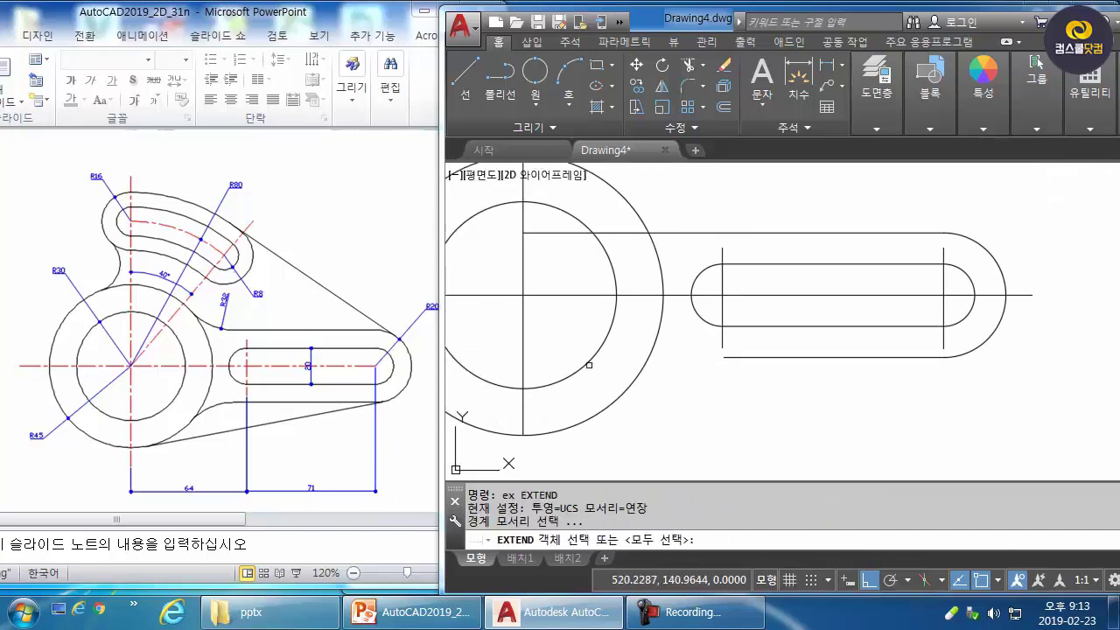
left_click(592, 374)
left_click(575, 353)
key("space")
left_click(762, 347)
left_click(732, 379)
key("Escape")
Step: Draw a circle with radius 80 at the hub's centre as the path of the curved slot
scroll(726, 378, "down", 2)
middle_click_drag(730, 380, 724, 407)
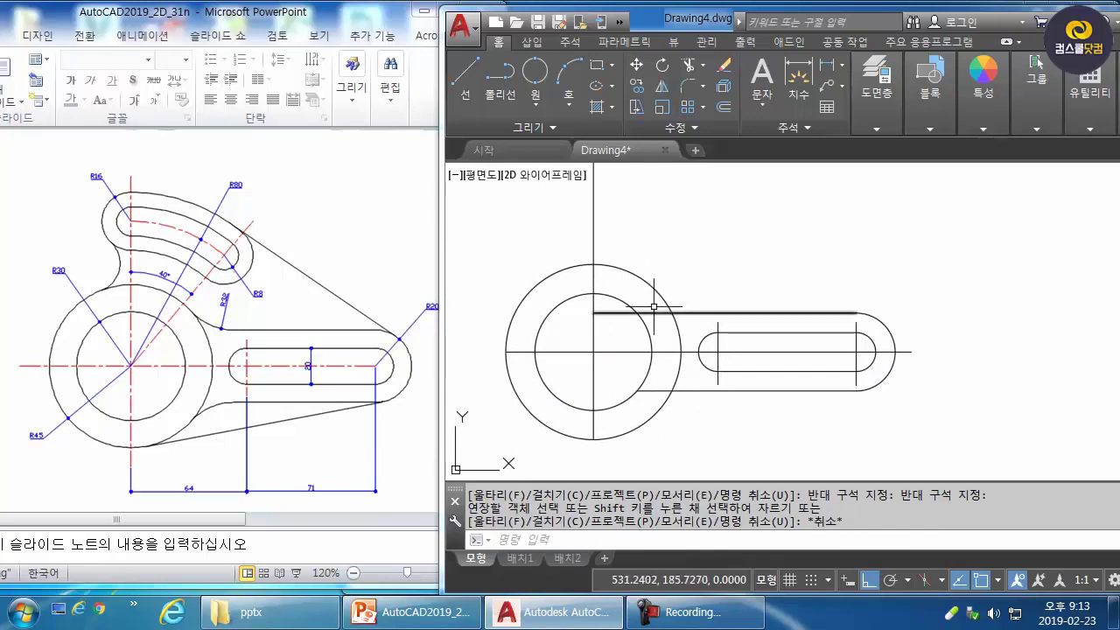
mouse_move(682, 318)
middle_mouse_down()
mouse_move(682, 337)
mouse_move(616, 347)
middle_mouse_up()
scroll(664, 311, "down", 2)
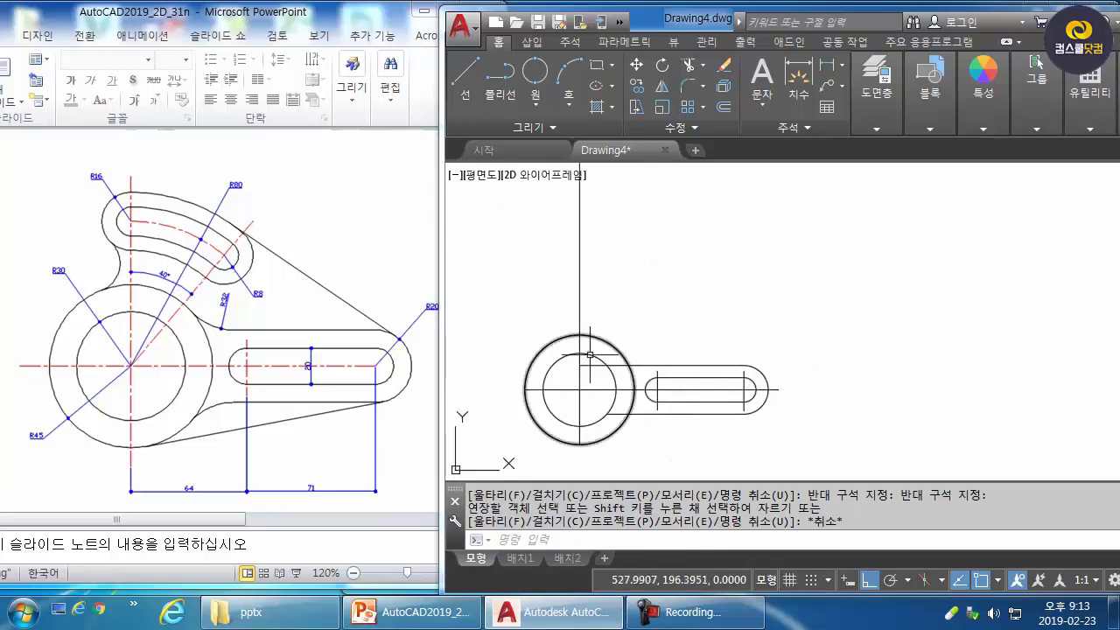
middle_click_drag(546, 316, 584, 320)
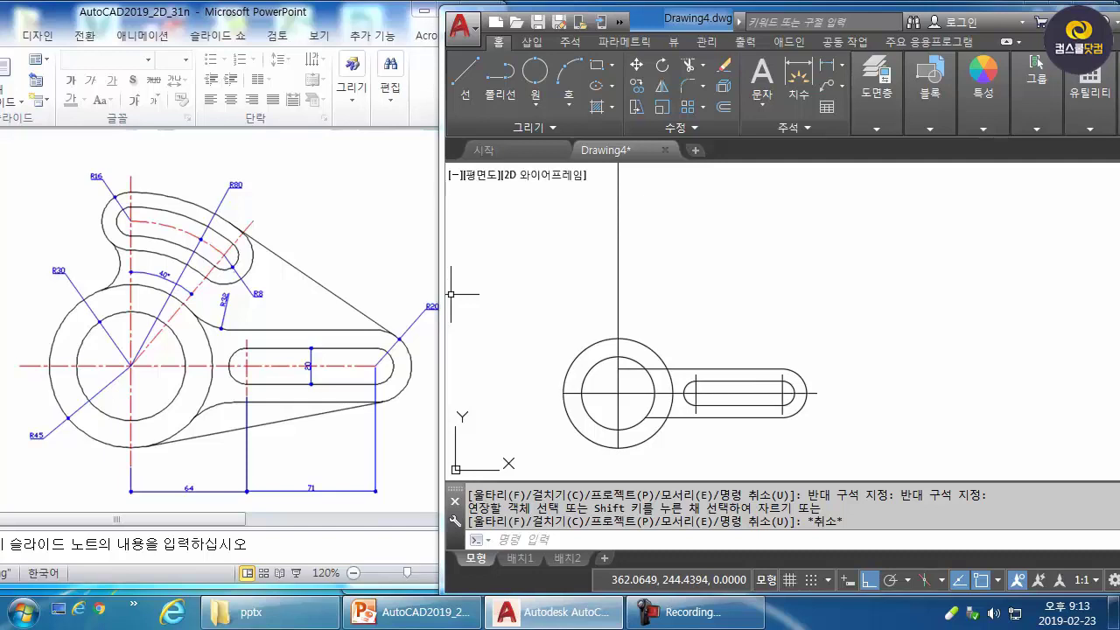
type("c")
key("Return")
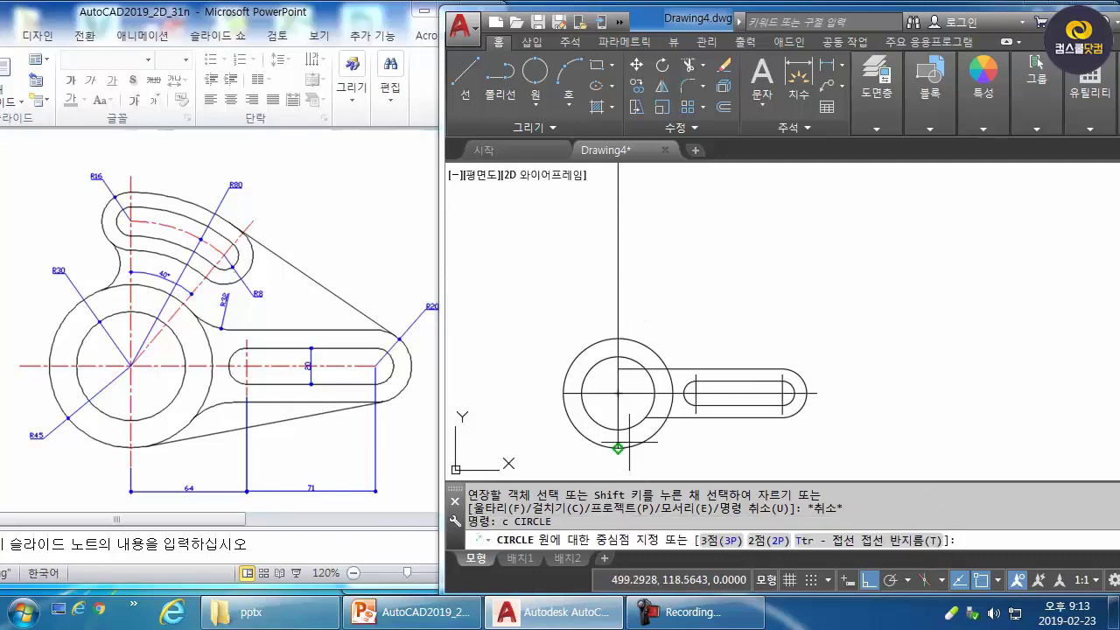
left_click(617, 393)
type("80")
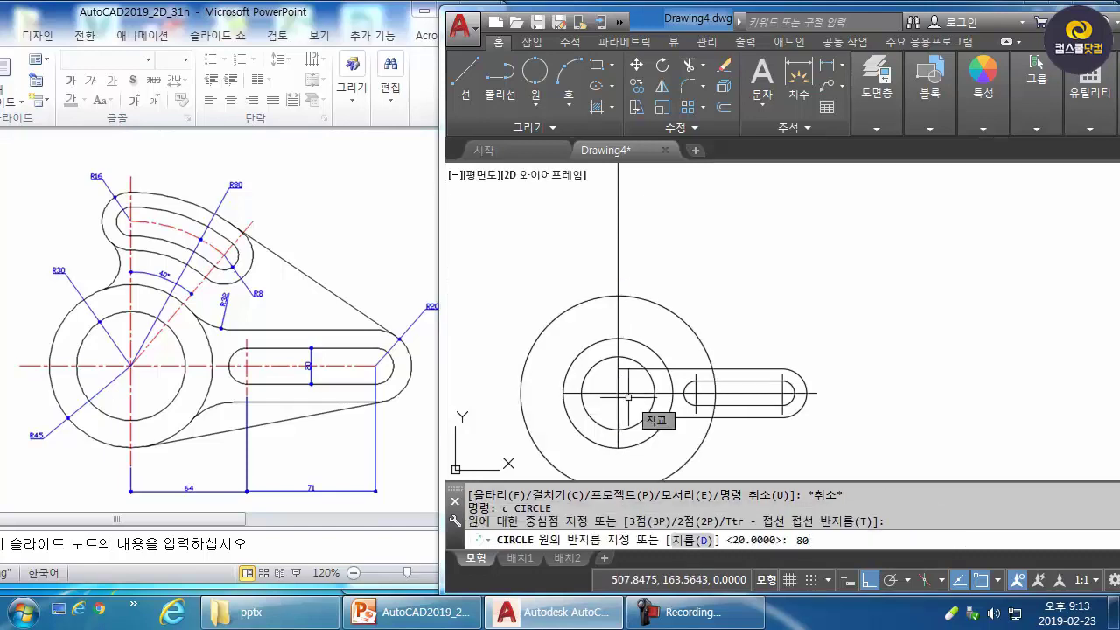
key("Return")
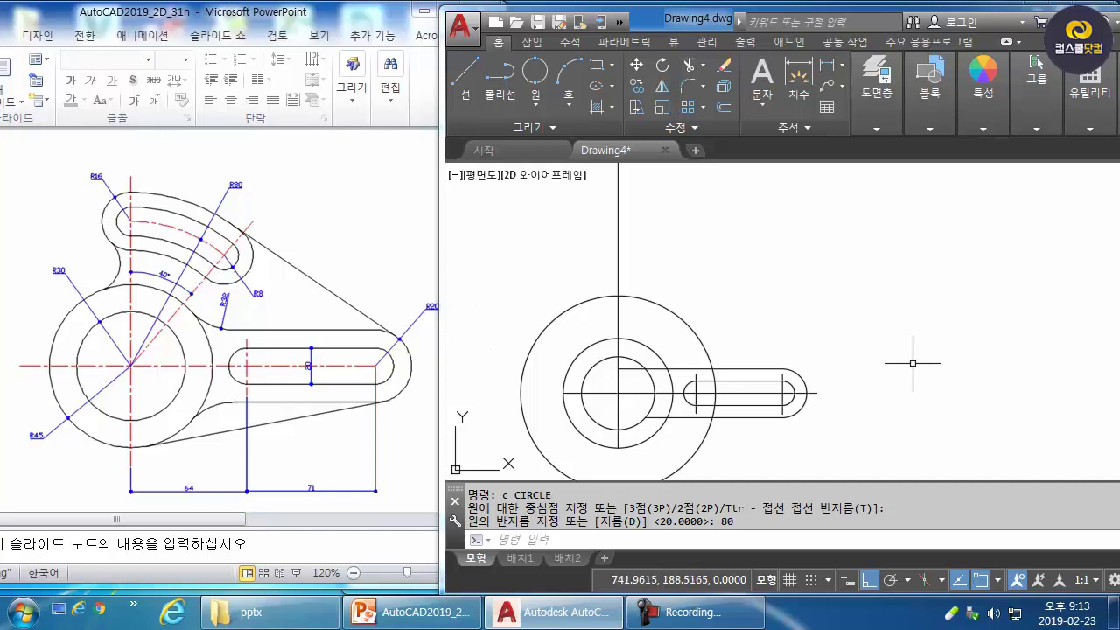
Step: Rotate a copy of the hub's vertical centre line by -40° about the hub's centre
type("o")
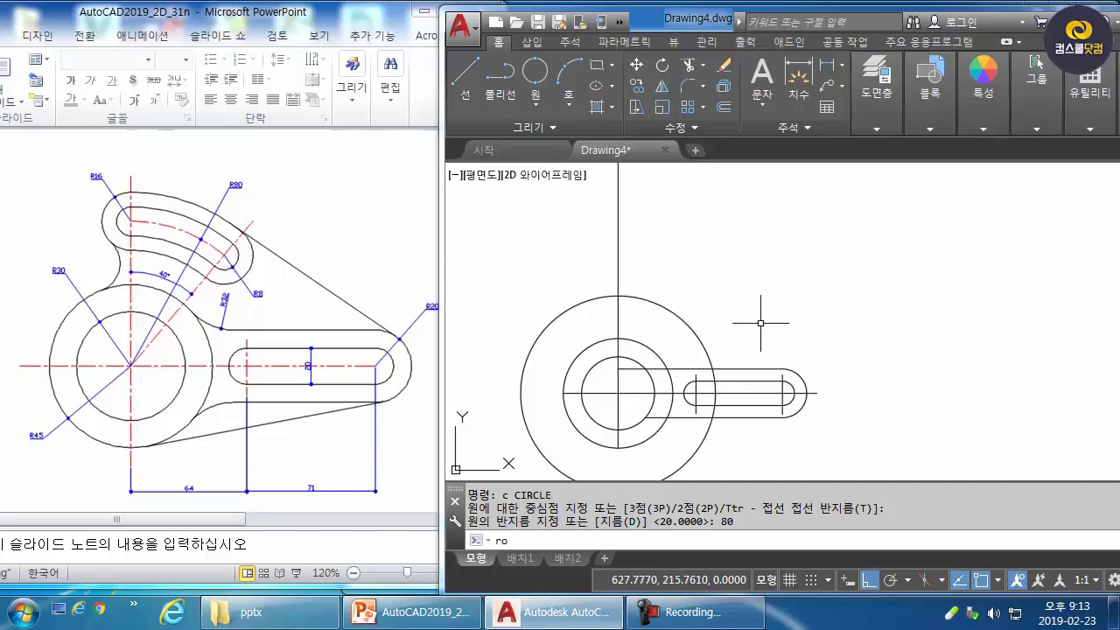
key("space")
left_click(636, 233)
left_click(570, 253)
key("space")
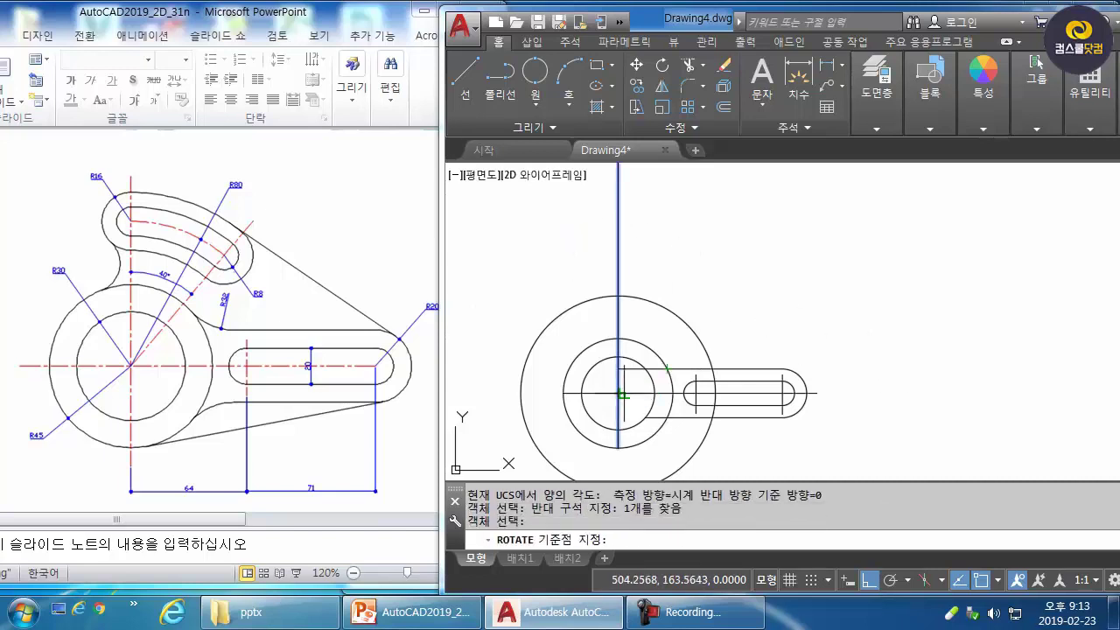
left_click(618, 393)
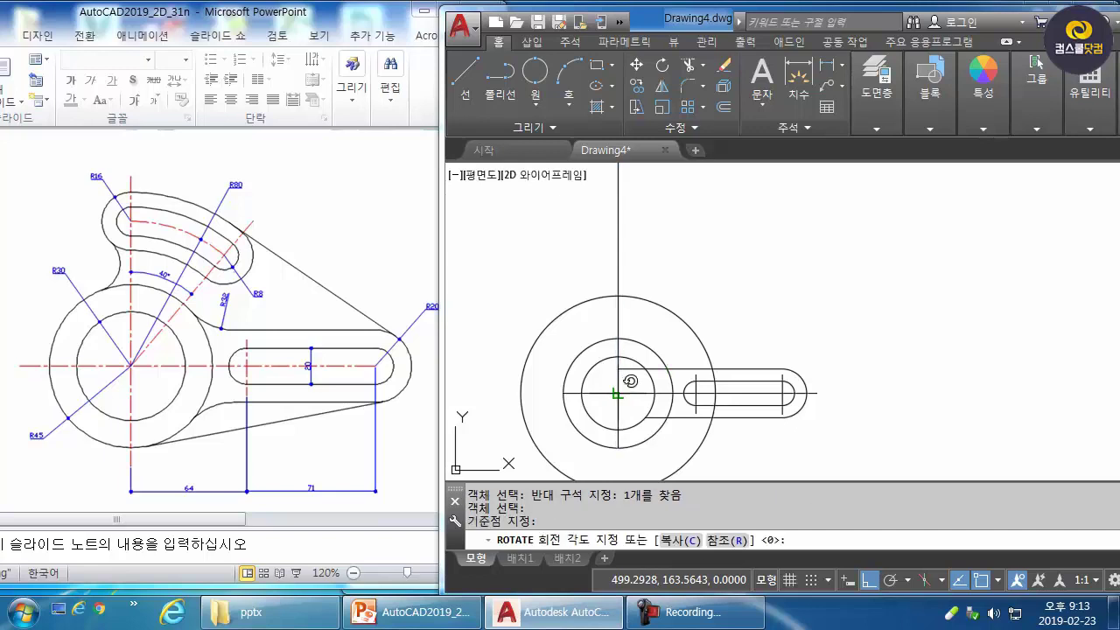
type("c")
key("space")
type("-40")
key("Return")
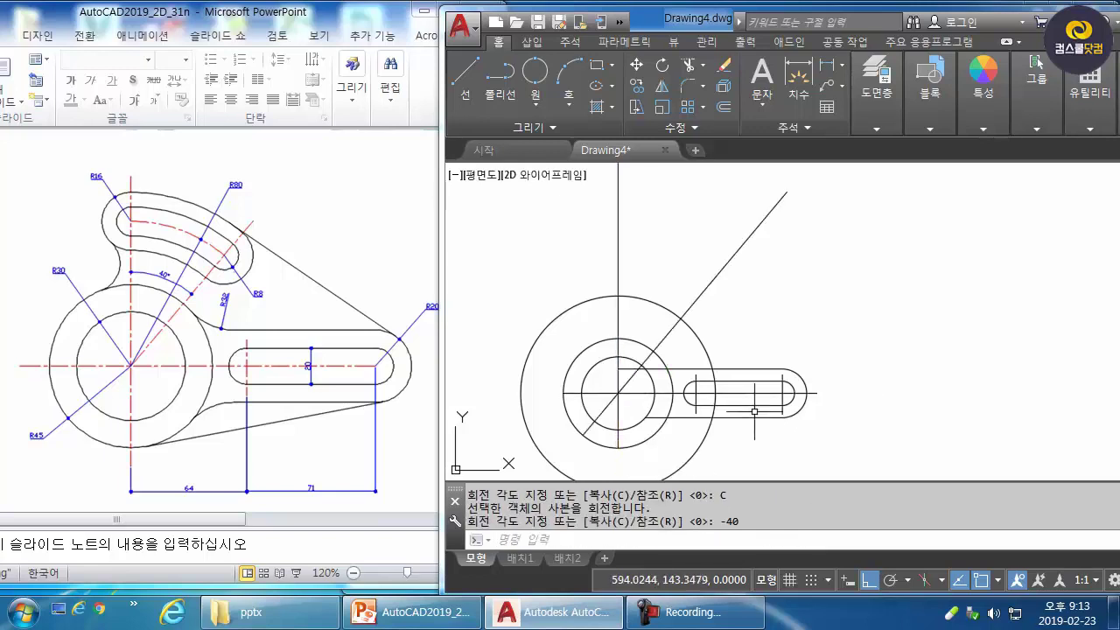
Step: Draw radius 16 circles where the radius 80 circle crosses the 40° tilted line and the vertical centre line
key("Escape")
key("Escape")
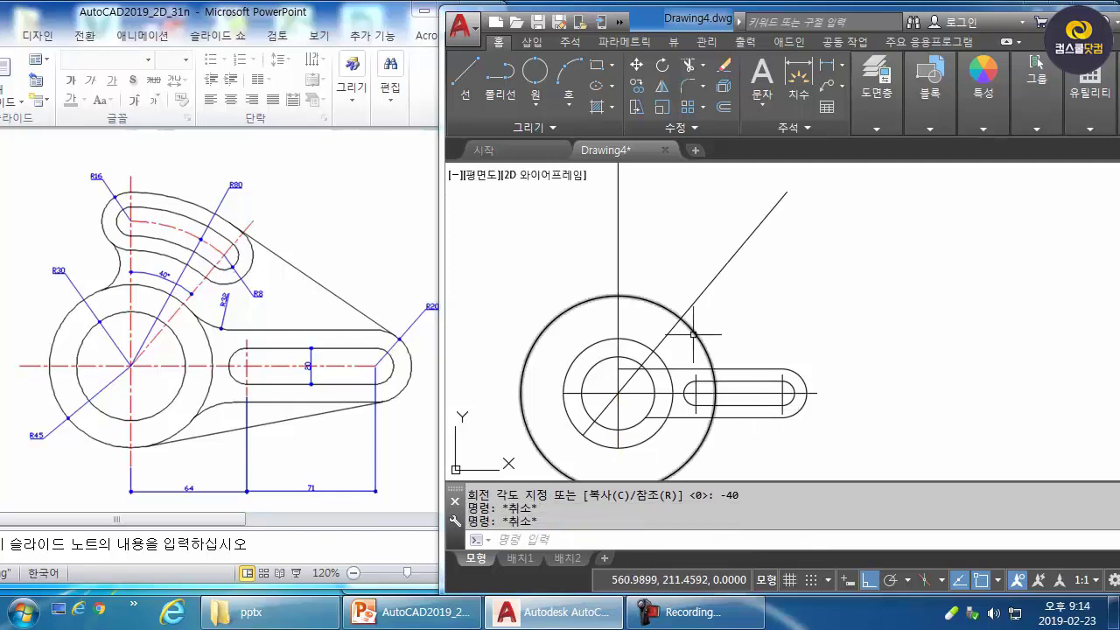
type("c")
key("Return")
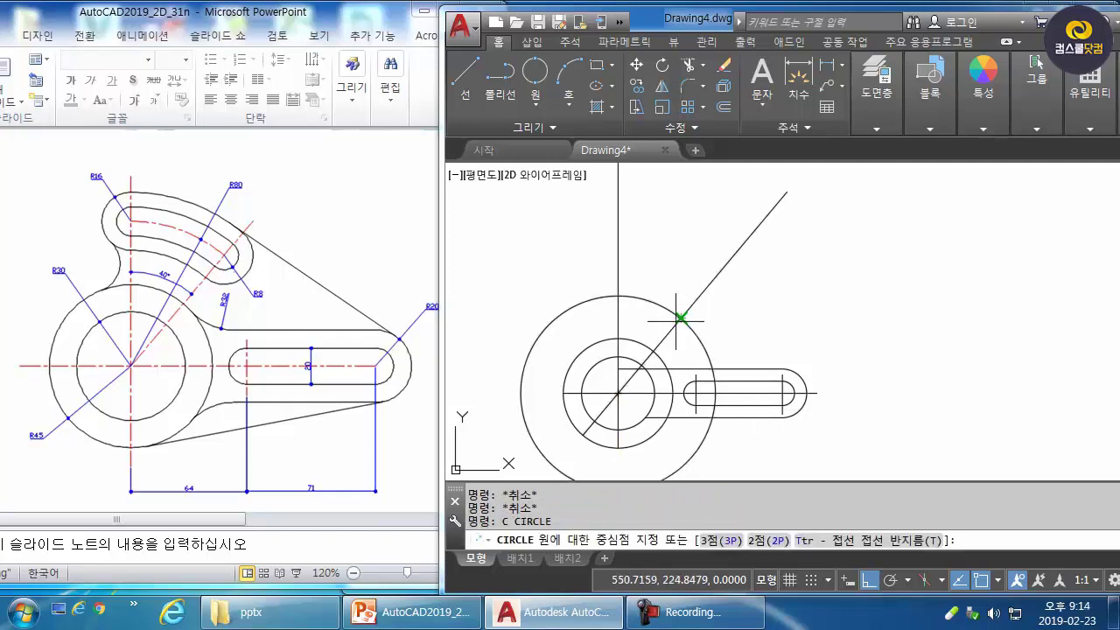
left_click(681, 319)
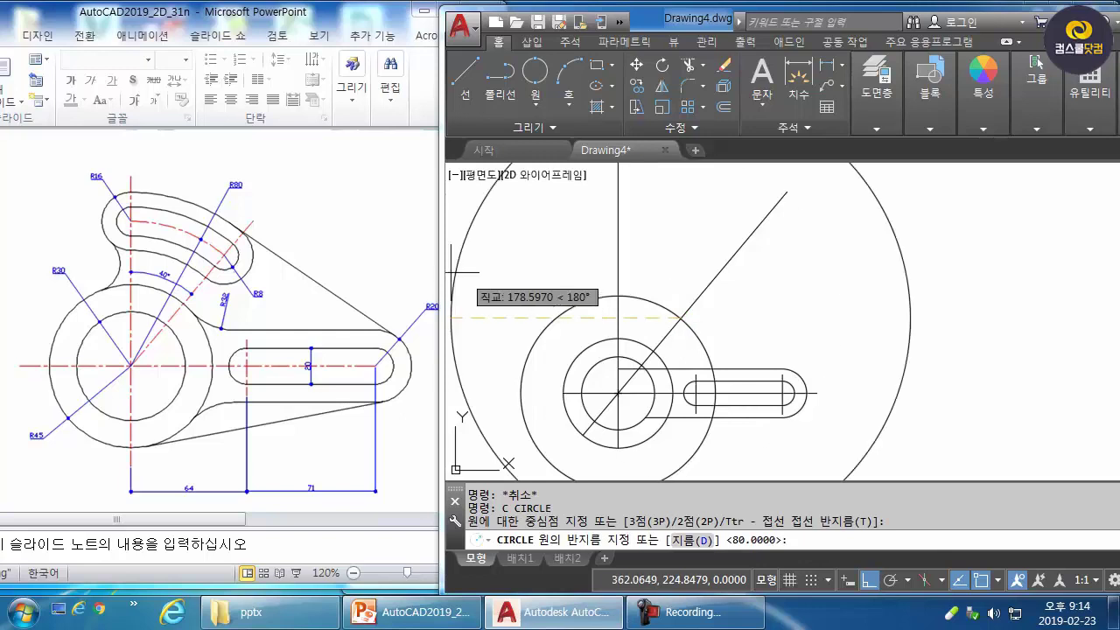
type("16")
key("Return")
key("Return")
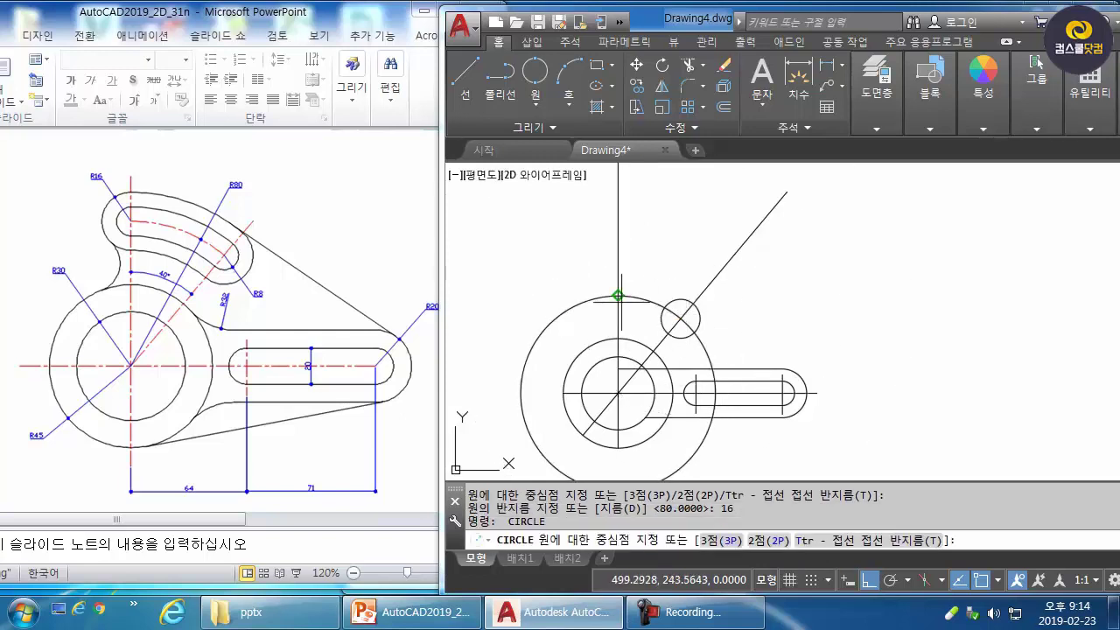
left_click(618, 295)
key("Return")
Step: Draw radius 8 circles concentric with the two radius 16 circles
key("Return")
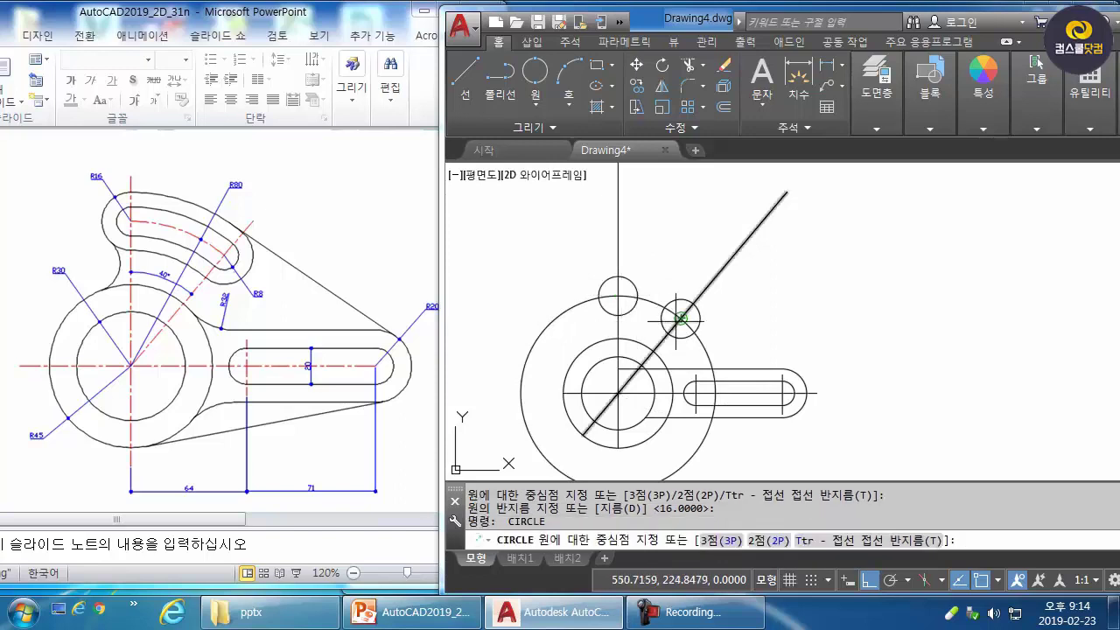
left_click(681, 319)
type("8")
key("Return")
key("Return")
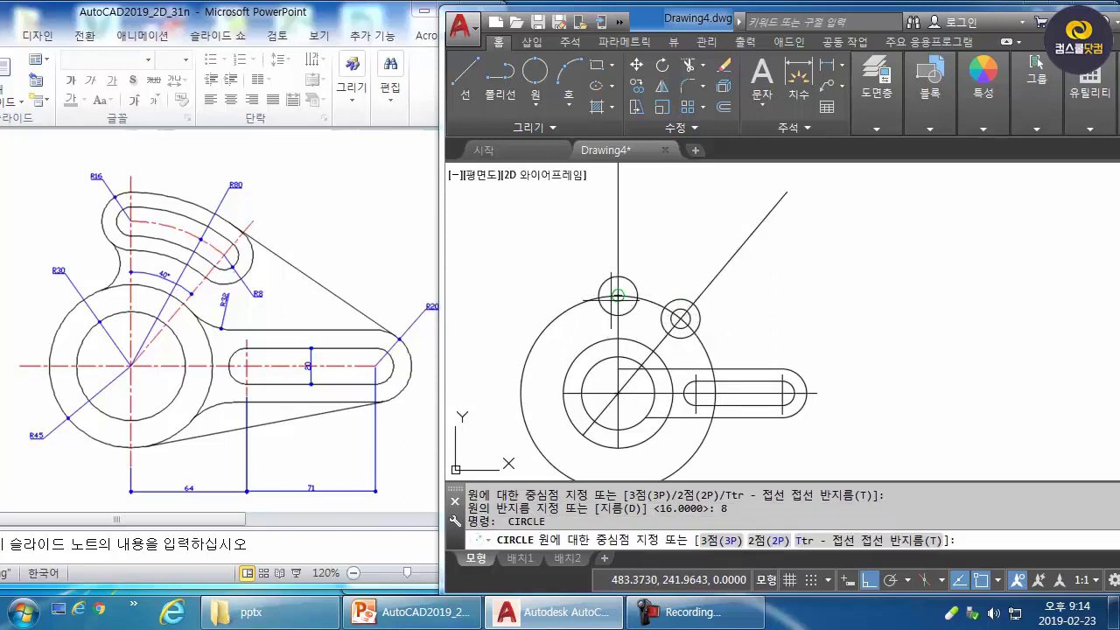
left_click(618, 295)
key("Return")
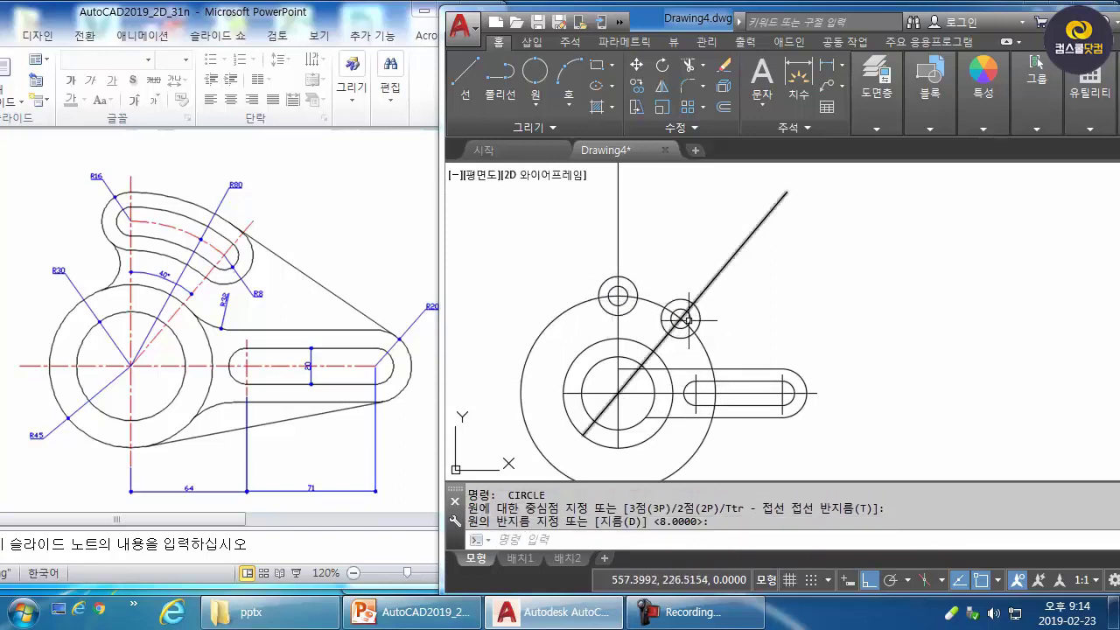
key("Escape")
Step: Trim the radius 80 circle to the short arc between the vertical and tilted centre lines
type("tr")
key("Return")
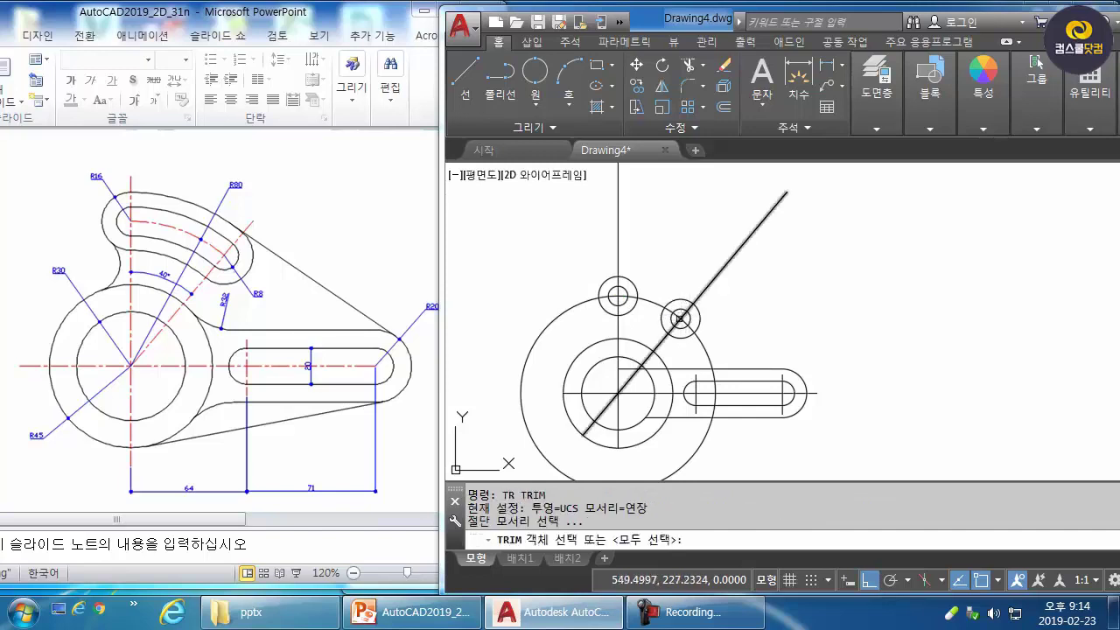
left_click(705, 291)
left_click(611, 231)
left_click(602, 242)
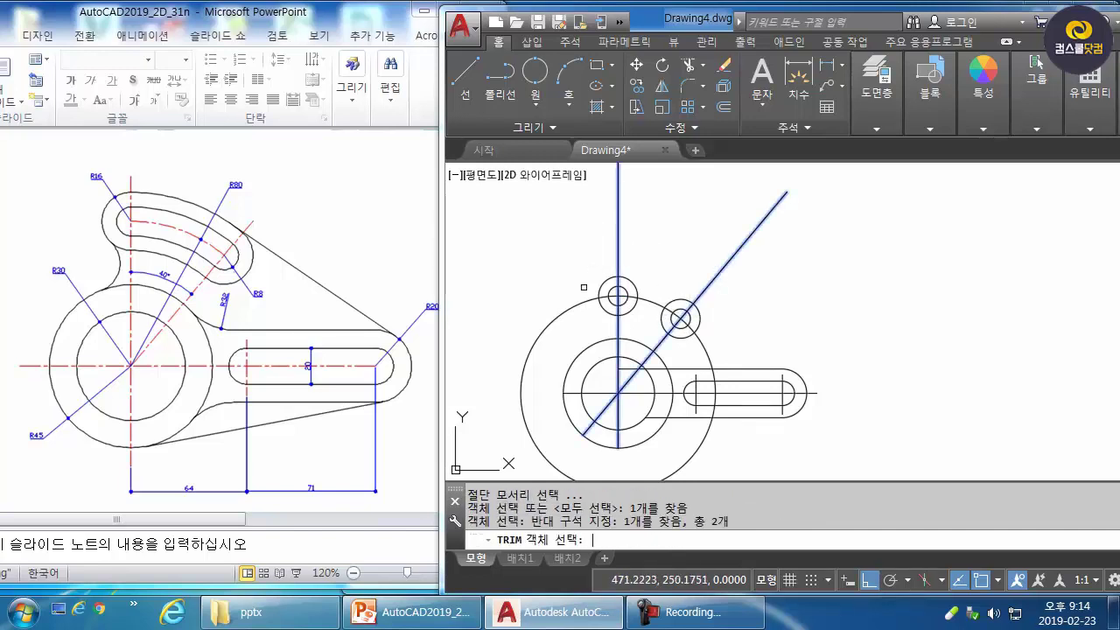
key("Return")
left_click(583, 287)
left_click(532, 345)
middle_click_drag(625, 406, 628, 350)
left_click(581, 415)
left_click(602, 443)
left_click(696, 428)
left_click(688, 378)
key("Escape")
middle_click_drag(691, 319, 694, 371)
key("Escape")
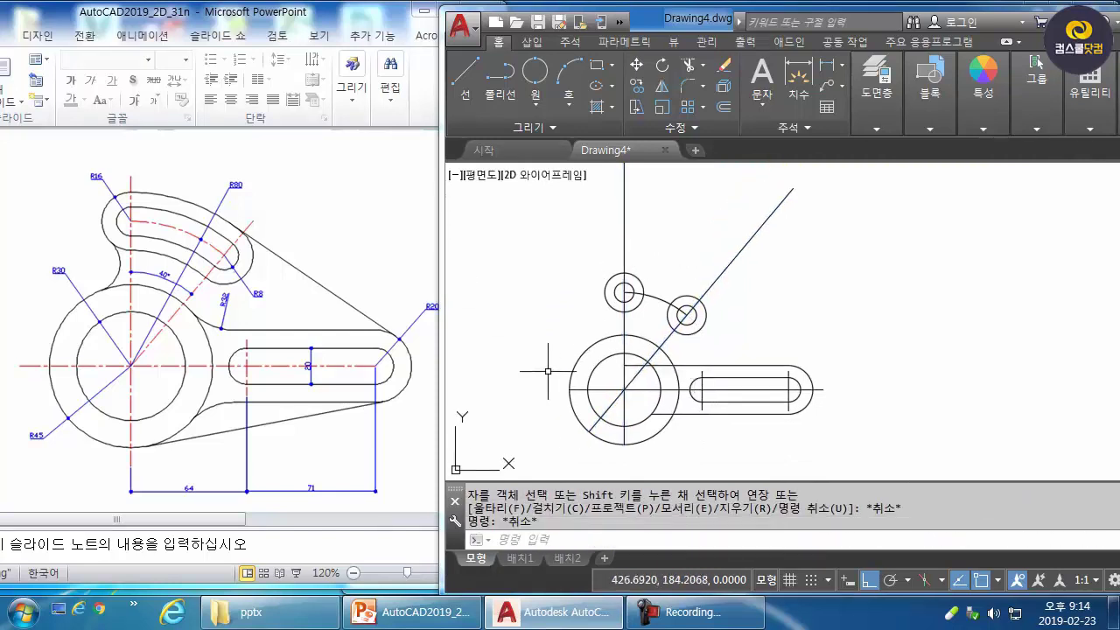
Step: Offset the curved slot's centre arc by 8 to both sides to form the slot edges
type("o")
key("Return")
type("8")
key("Return")
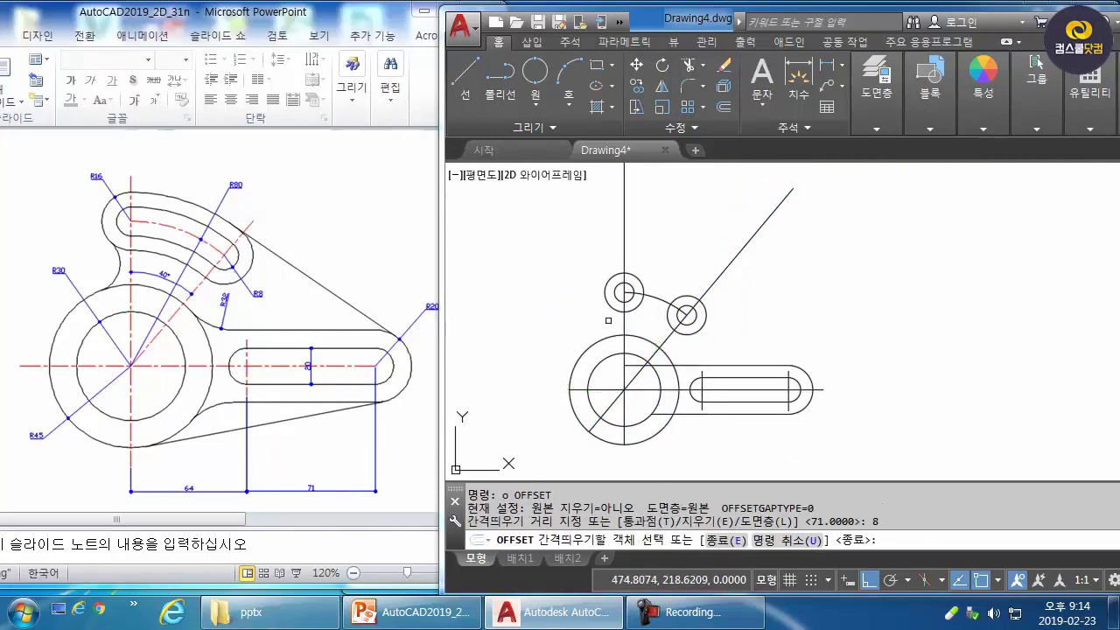
left_click(655, 300)
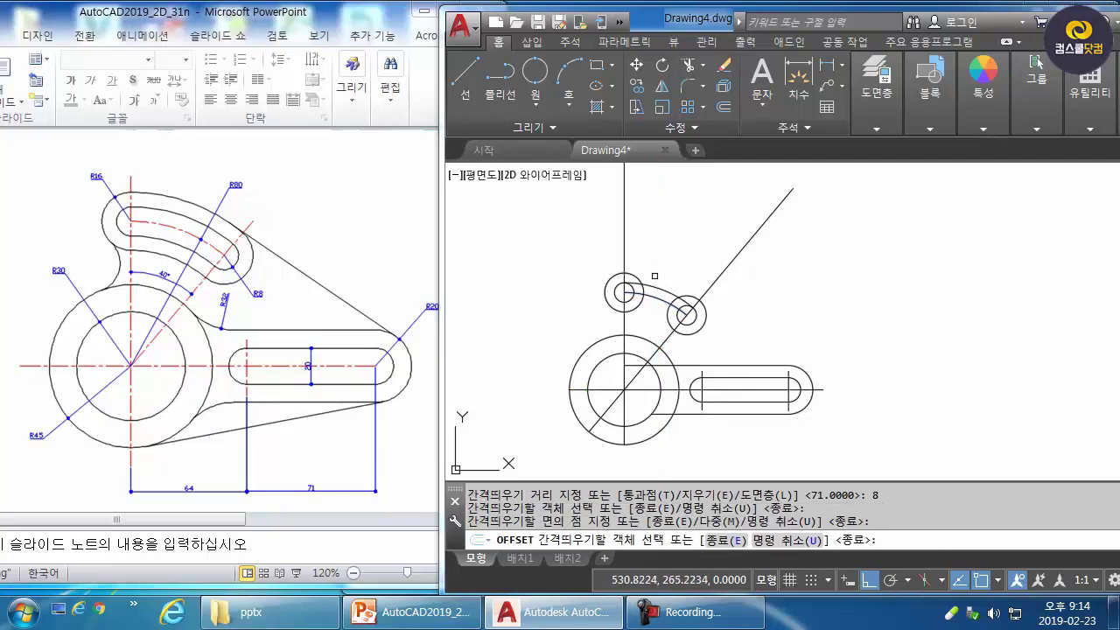
scroll(647, 294, "up", 2)
left_click(656, 299)
left_click(628, 340)
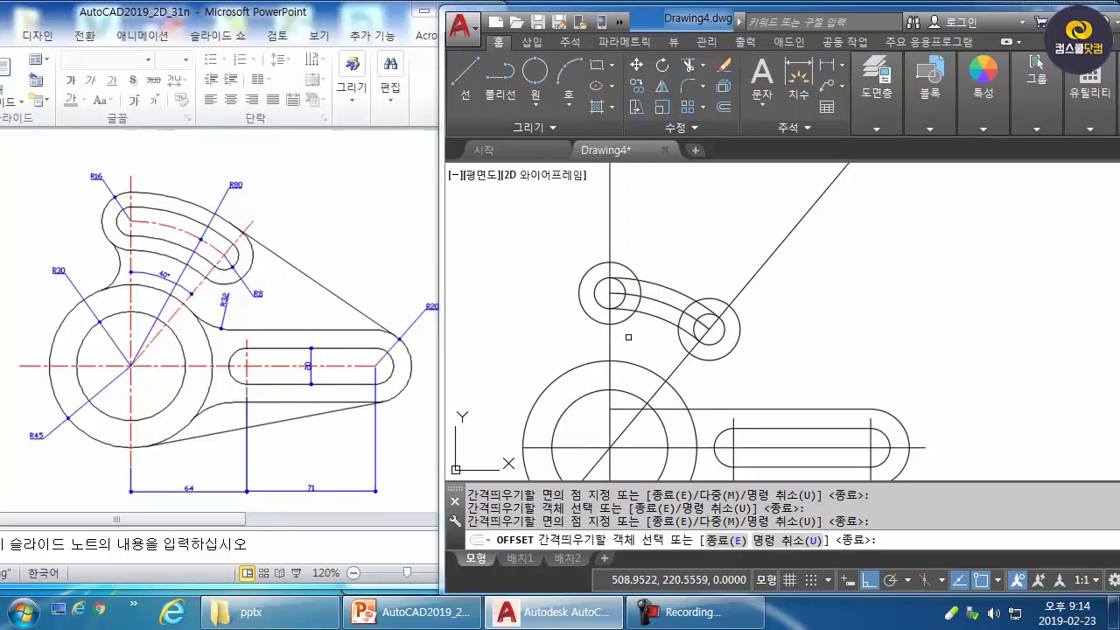
Step: Offset the two curved slot edges outward by another 8 to form the lobe's outer arcs
left_click(673, 278)
left_click(670, 285)
left_click(680, 265)
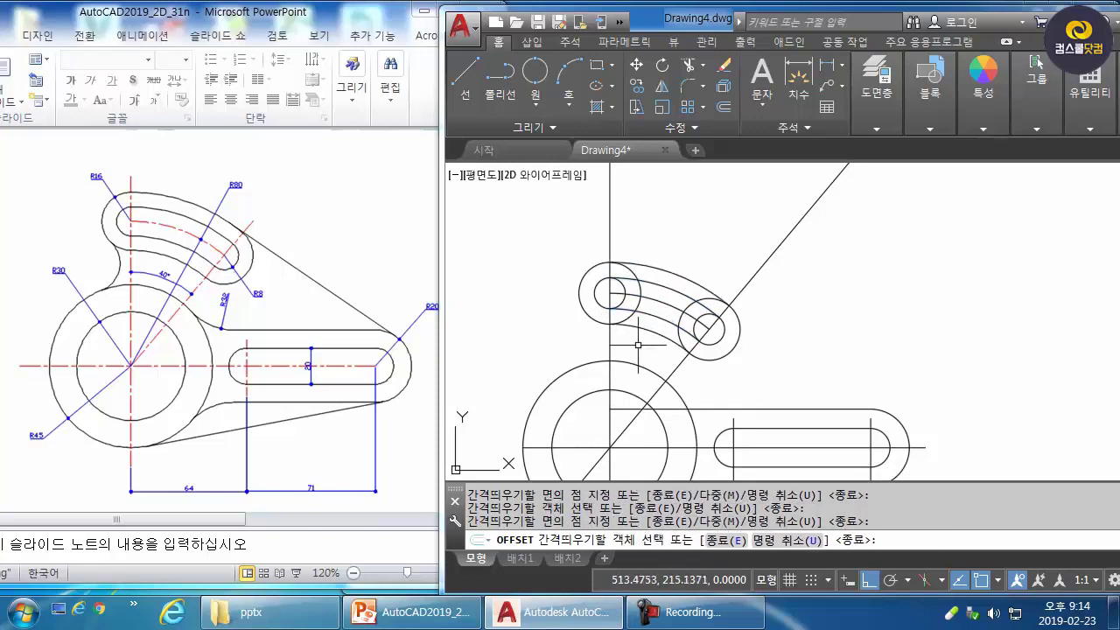
key("Escape")
Step: Trim the inner portions of both radius 16 circles using the lobe's outer arcs as cutting edges
type("tr")
key("Return")
left_click(683, 276)
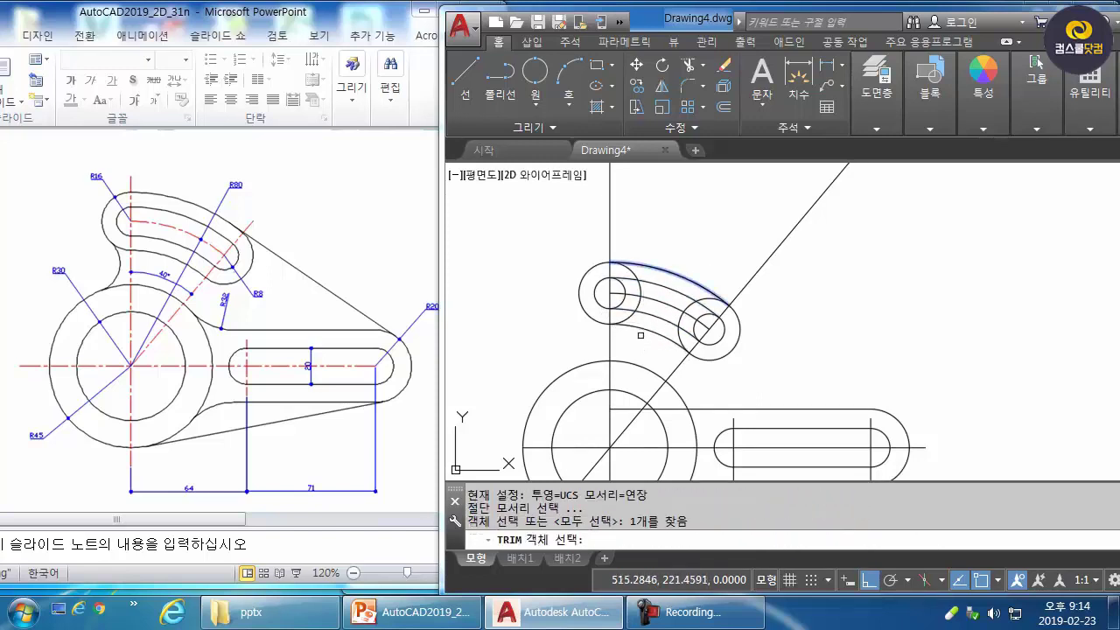
left_click(643, 329)
key("Return")
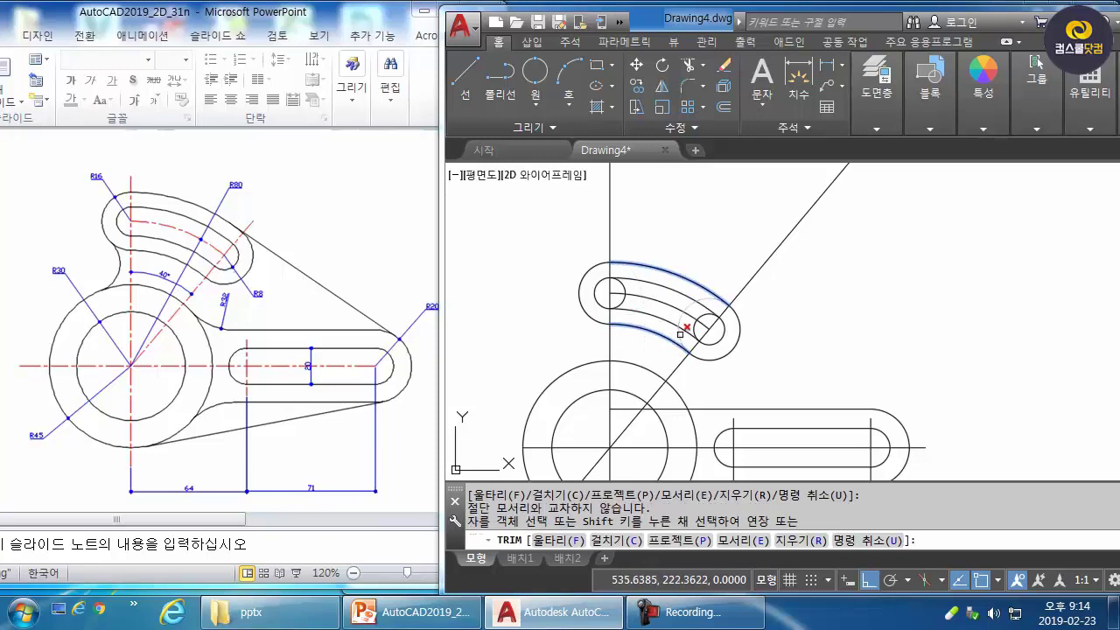
key("Return")
Step: Trim the inner portions of both radius 8 circles between the slot's edge arcs
key("Return")
left_click(696, 298)
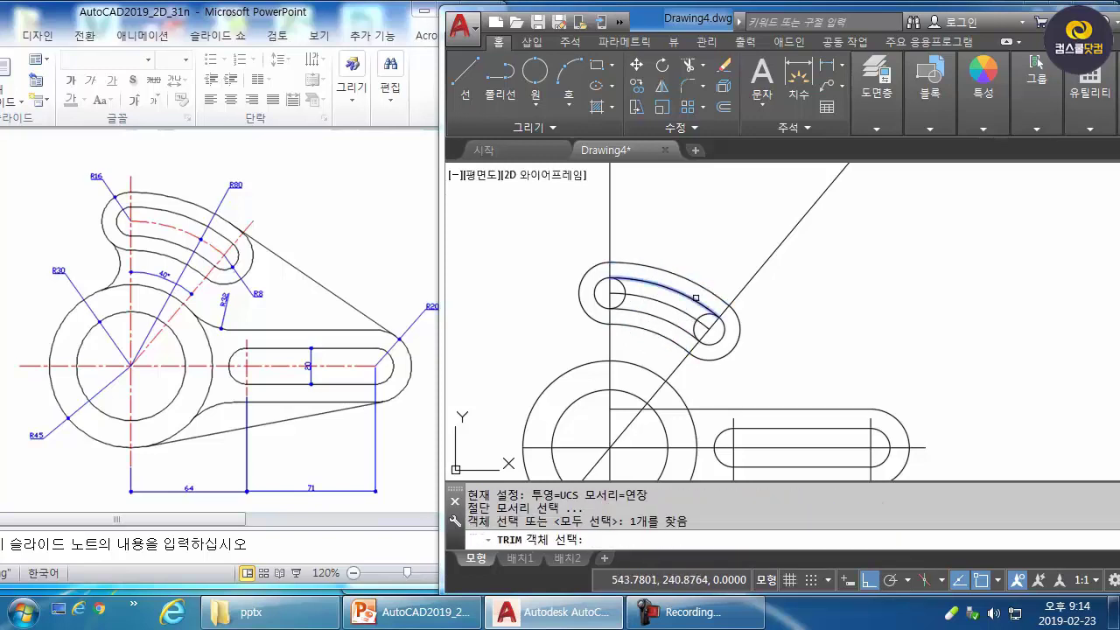
left_click(673, 325)
key("Return")
left_click(626, 300)
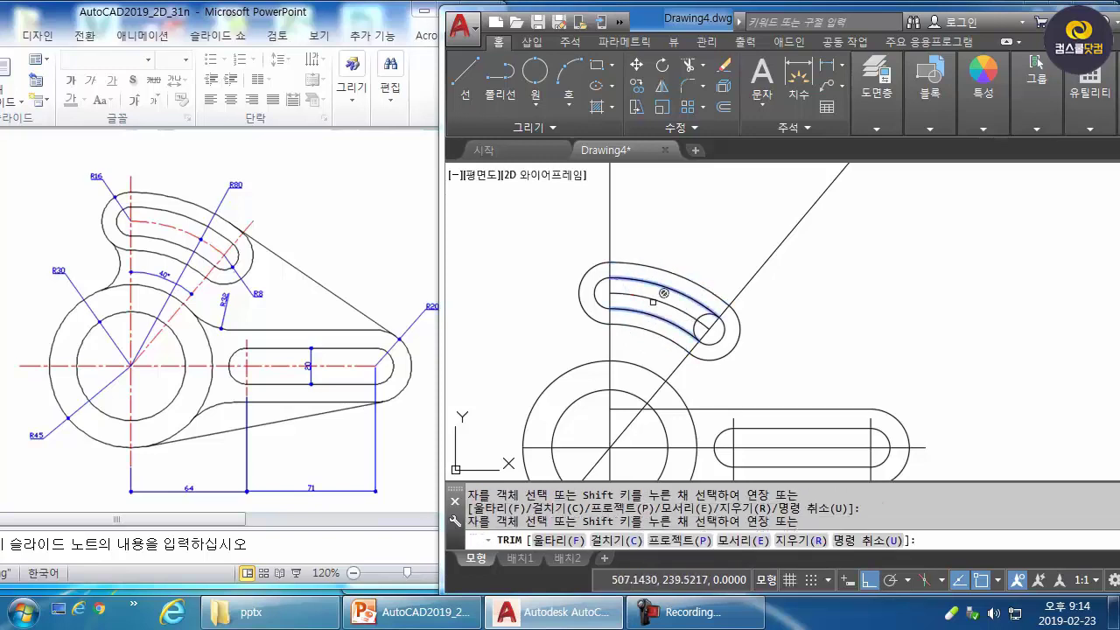
left_click(692, 327)
key("Escape")
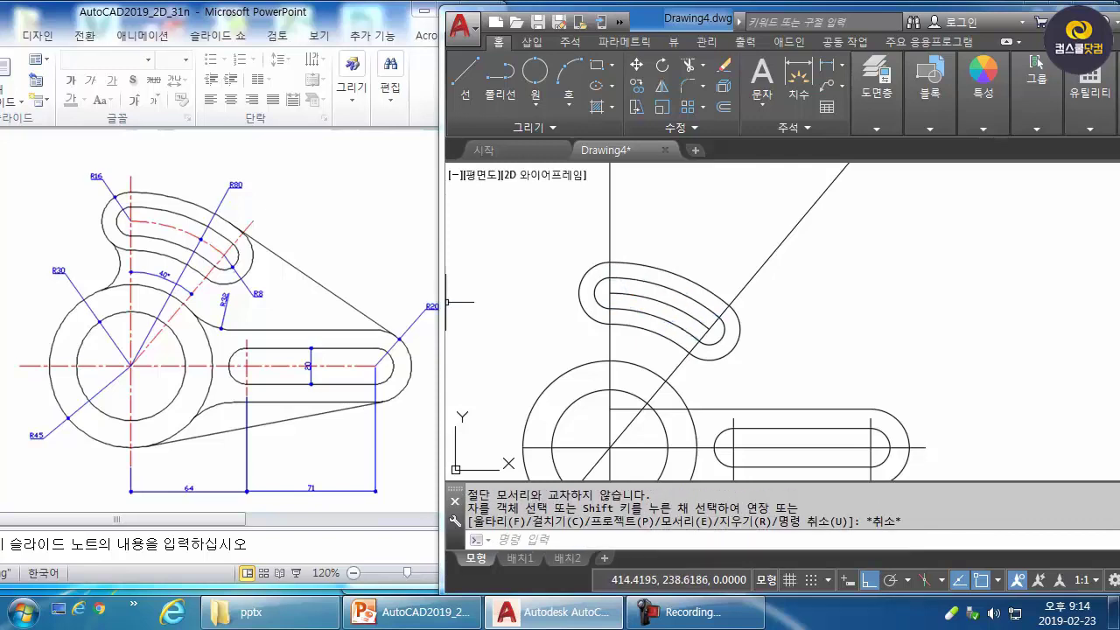
Step: Break off the excess upper ends of the vertical and tilted centre lines just beyond the curved lobe
scroll(652, 350, "down", 2)
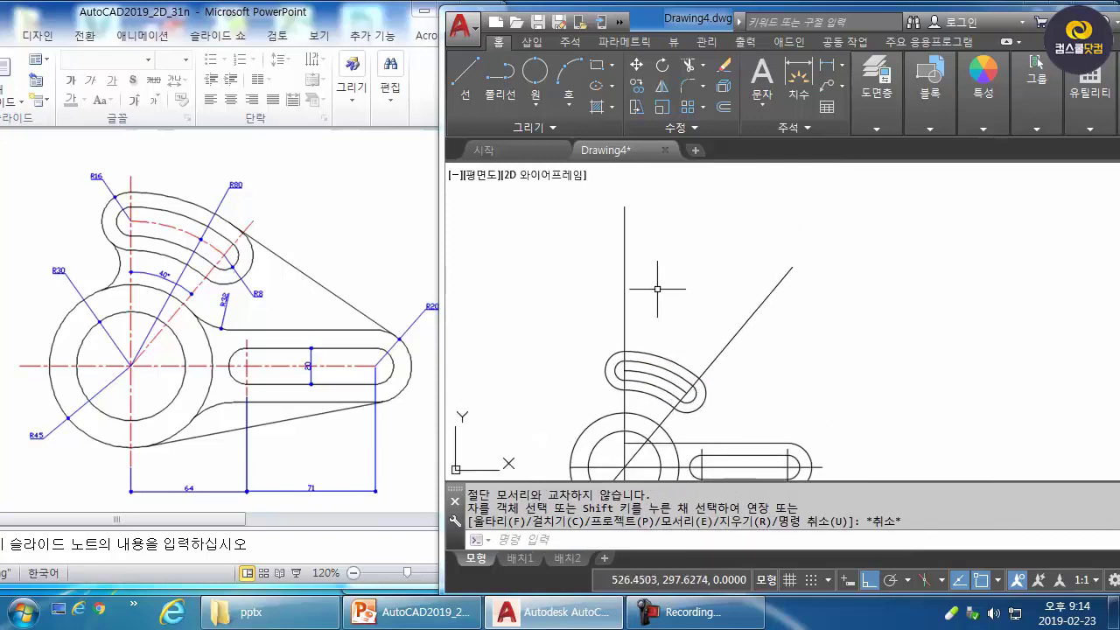
key("Escape")
key("Escape")
type("br")
key("Return")
left_click(627, 337)
left_click(630, 186)
key("Return")
left_click(716, 375)
left_click(833, 251)
key("Escape")
Step: Stretch the horizontal centre line's hub-side end outward past the hub's outer circle
middle_click_drag(711, 356, 727, 243)
middle_click_drag(734, 295, 734, 309)
middle_click_drag(638, 395, 654, 379)
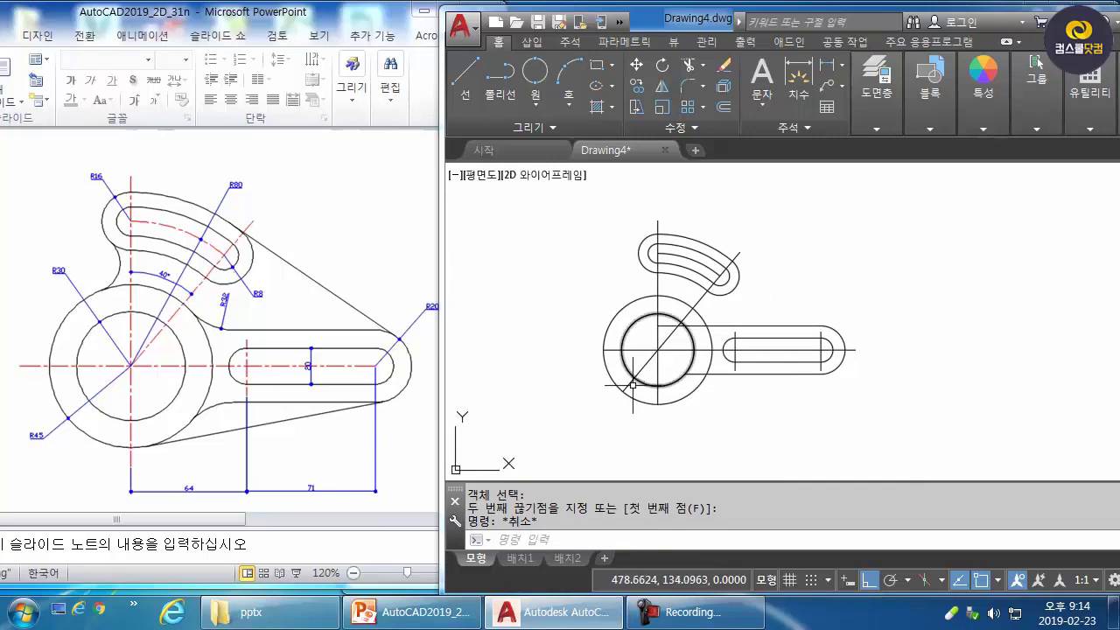
scroll(590, 345, "up", 3)
type("s")
key("Return")
left_click(622, 348)
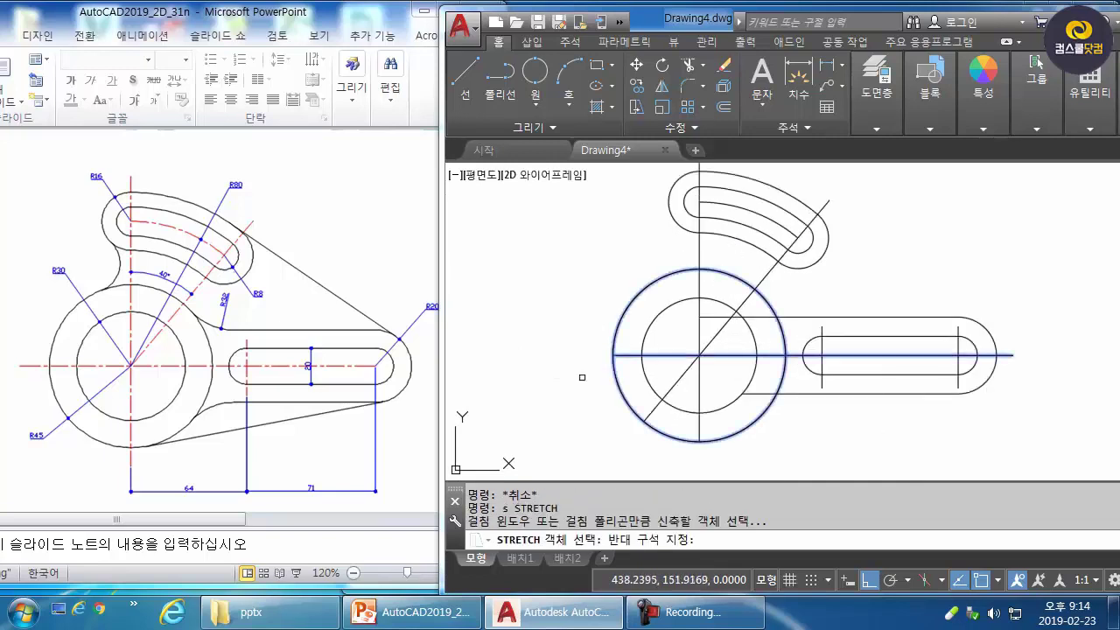
left_click(582, 377)
key("space")
left_click(598, 390)
left_click(573, 390)
key("Escape")
Step: Stretch the vertical centre line's lower end downward past the hub's outer circle
key("space")
left_click(709, 434)
left_click(695, 448)
key("space")
left_click(756, 437)
left_click(755, 459)
key("Escape")
Step: Trim the tilted centre line's piece that runs below the hub's centre
middle_click_drag(754, 451, 742, 437)
key("Escape")
key("Escape")
type("tr")
key("space")
left_click(716, 333)
left_click(693, 358)
key("space")
left_click(664, 374)
key("Escape")
Step: Fillet the hub's outer circle to the straight arm's upper outer line with radius 32
middle_click_drag(736, 385, 701, 388)
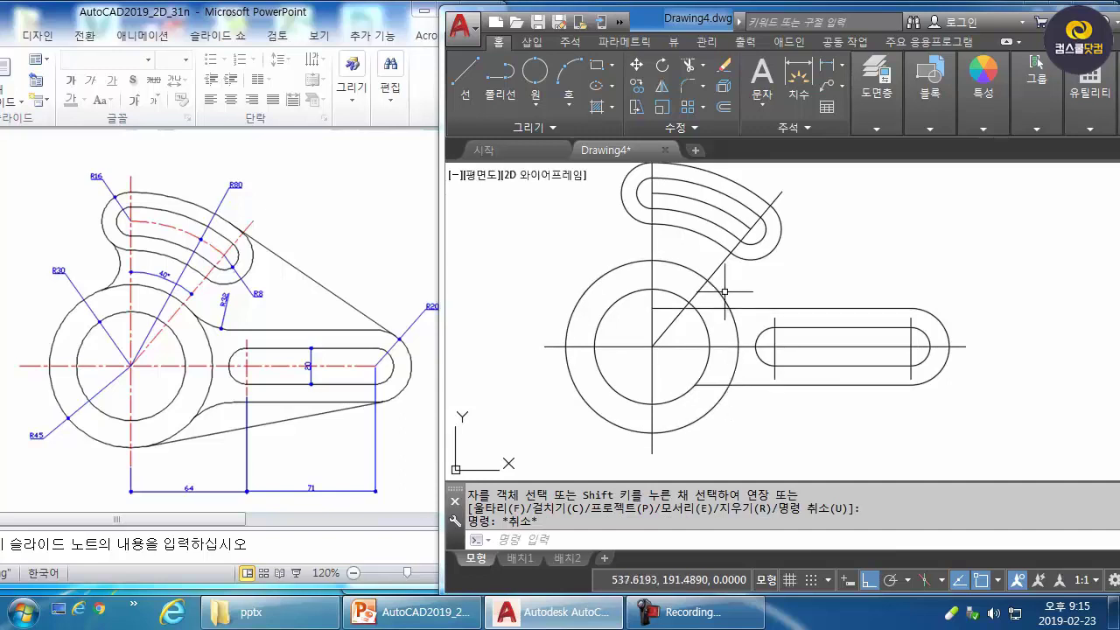
type("f")
key("space")
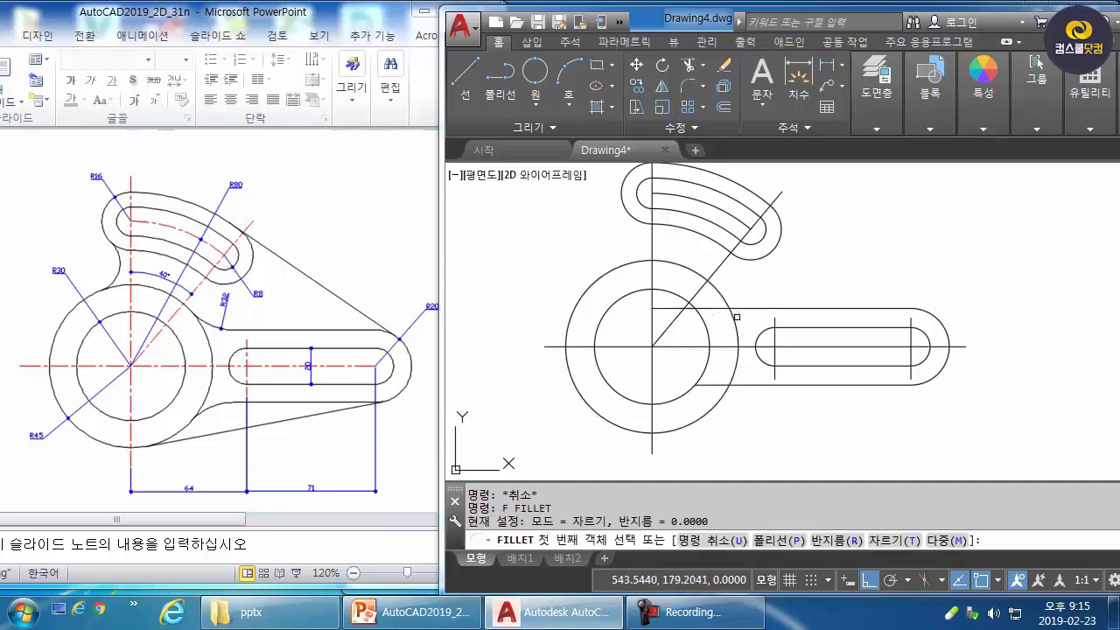
type("r")
key("space")
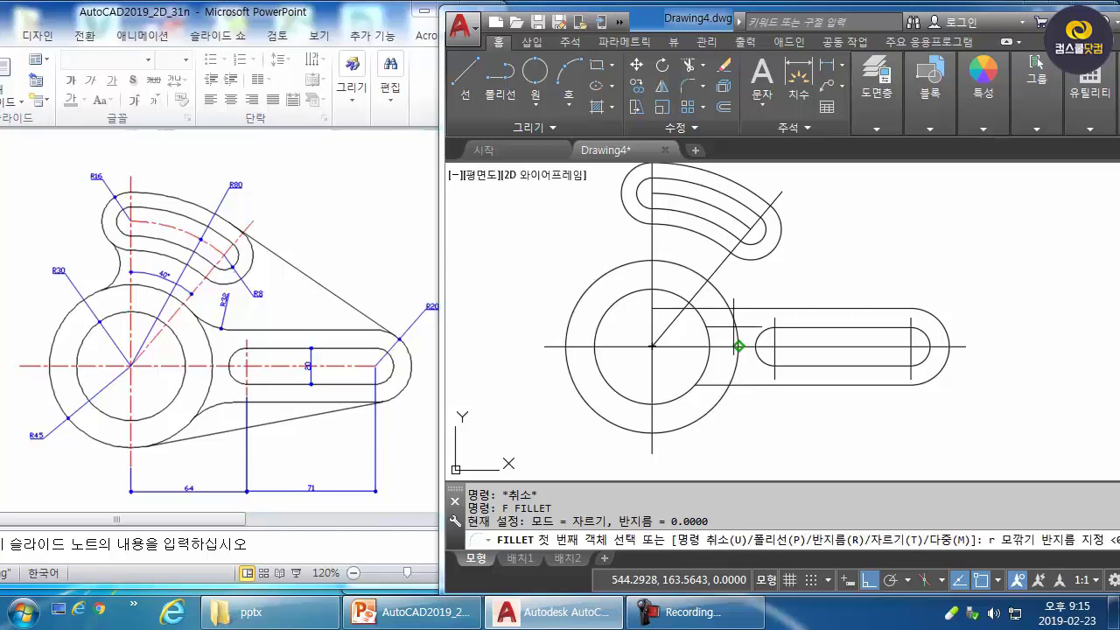
type("32")
key("Return")
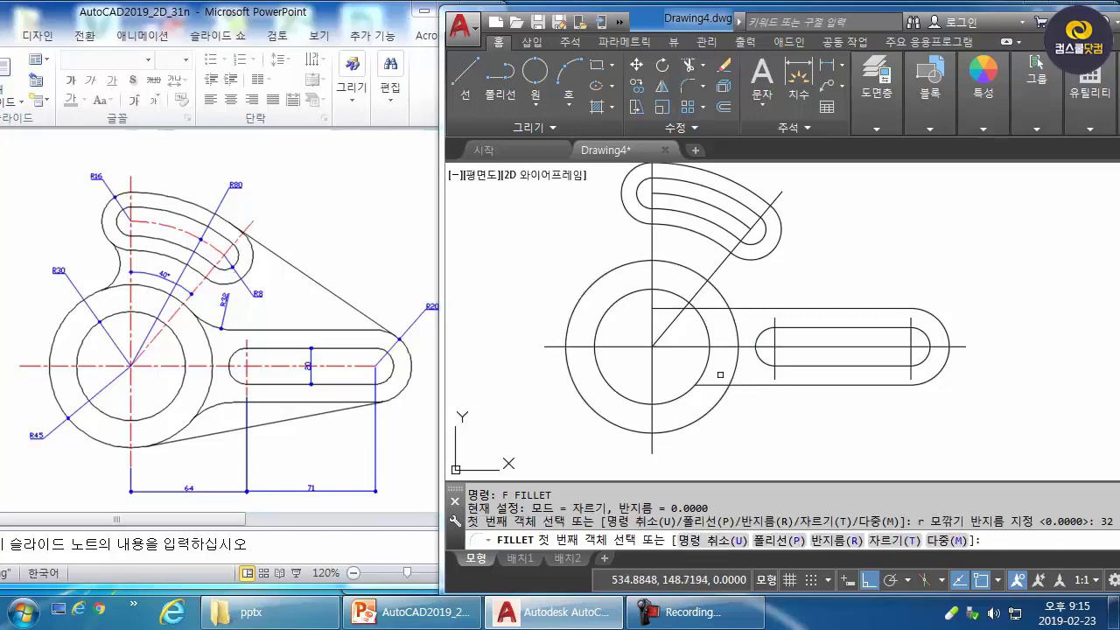
left_click(722, 297)
left_click(750, 307)
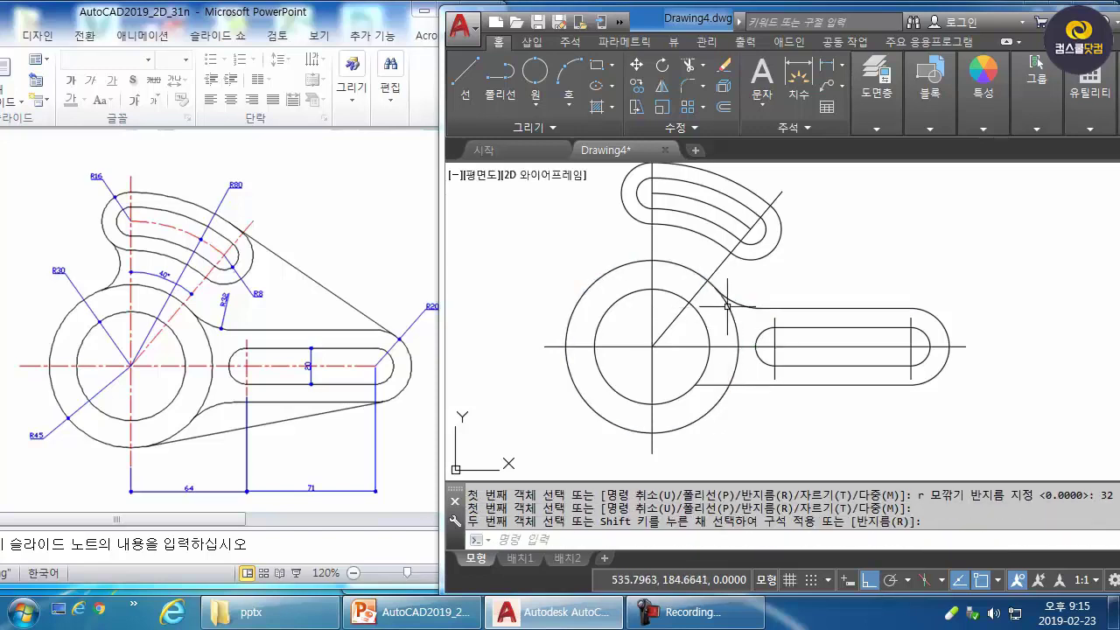
key("Escape")
key("Escape")
Step: Fillet the straight arm's lower outer line to the hub's outer circle with the same radius 32
key("space")
left_click(753, 386)
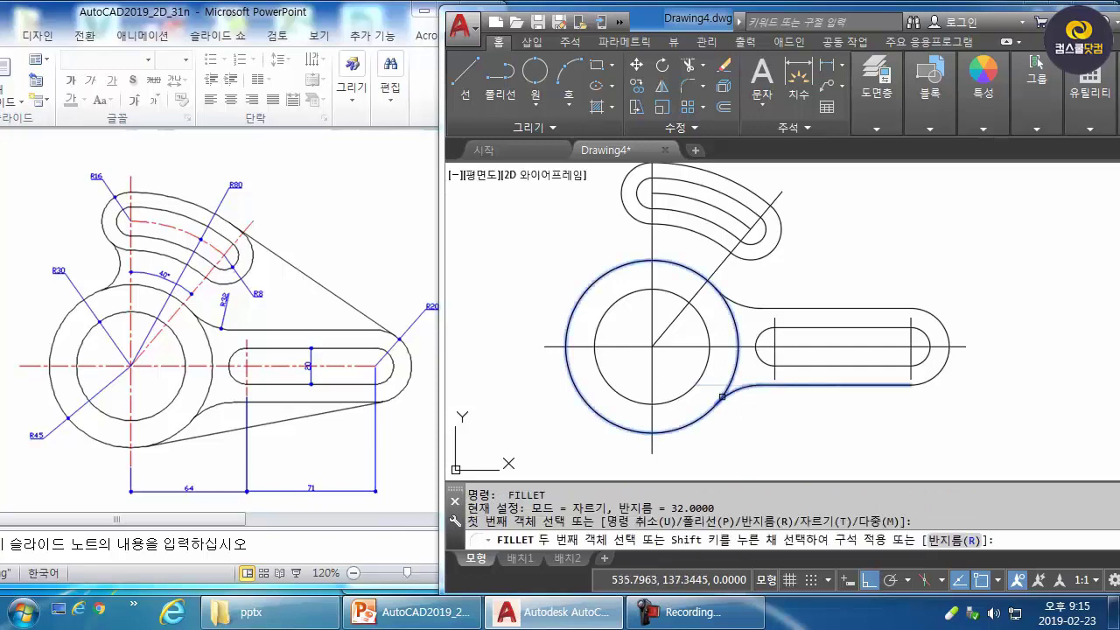
left_click(724, 395)
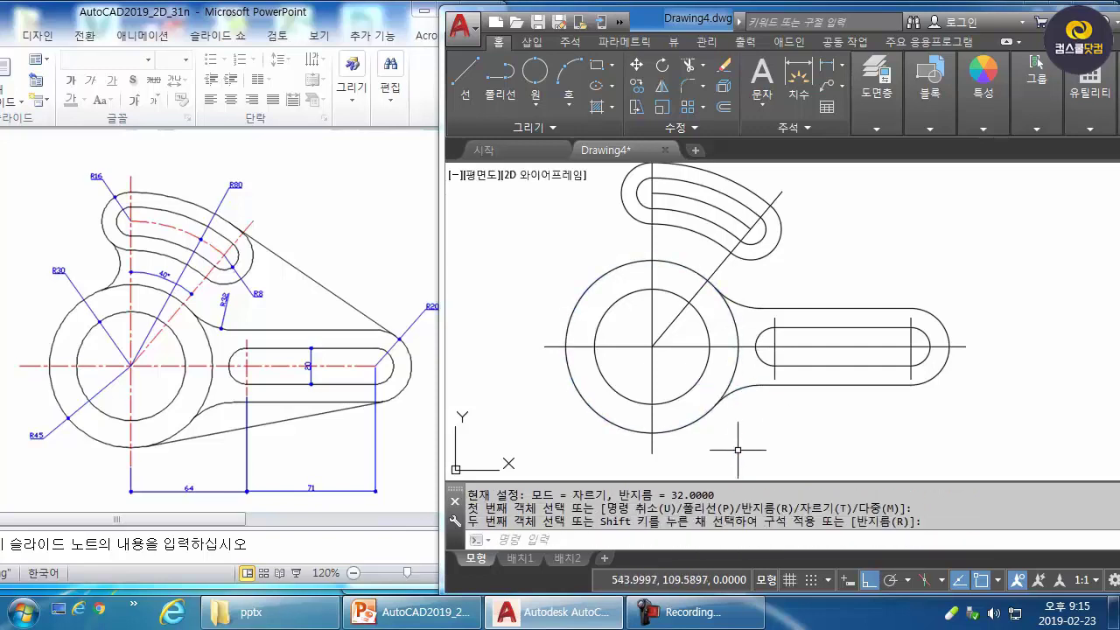
Step: Try a radius 32 fillet between the curved lobe's end arc and the hub's outer circle
left_click(429, 257)
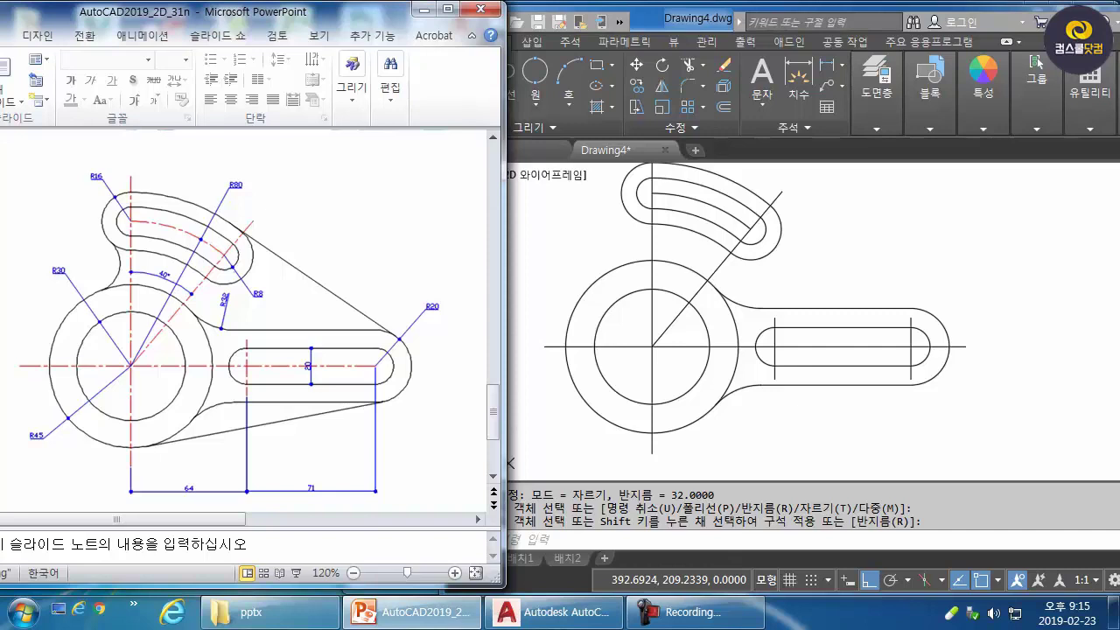
left_click(617, 265)
type("f")
key("space")
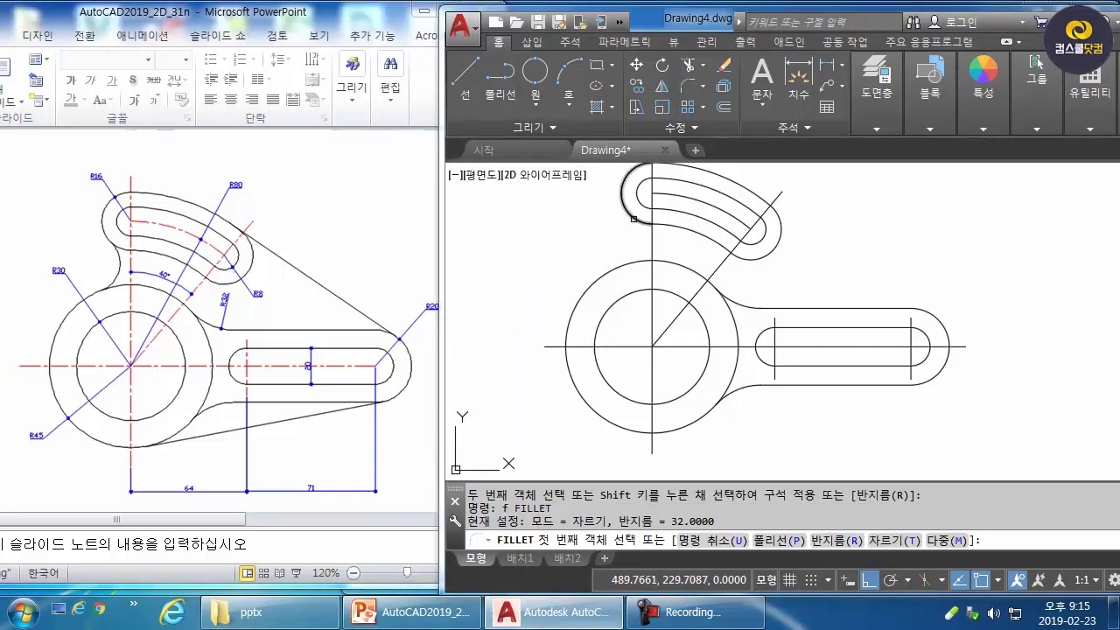
left_click(629, 217)
left_click(634, 263)
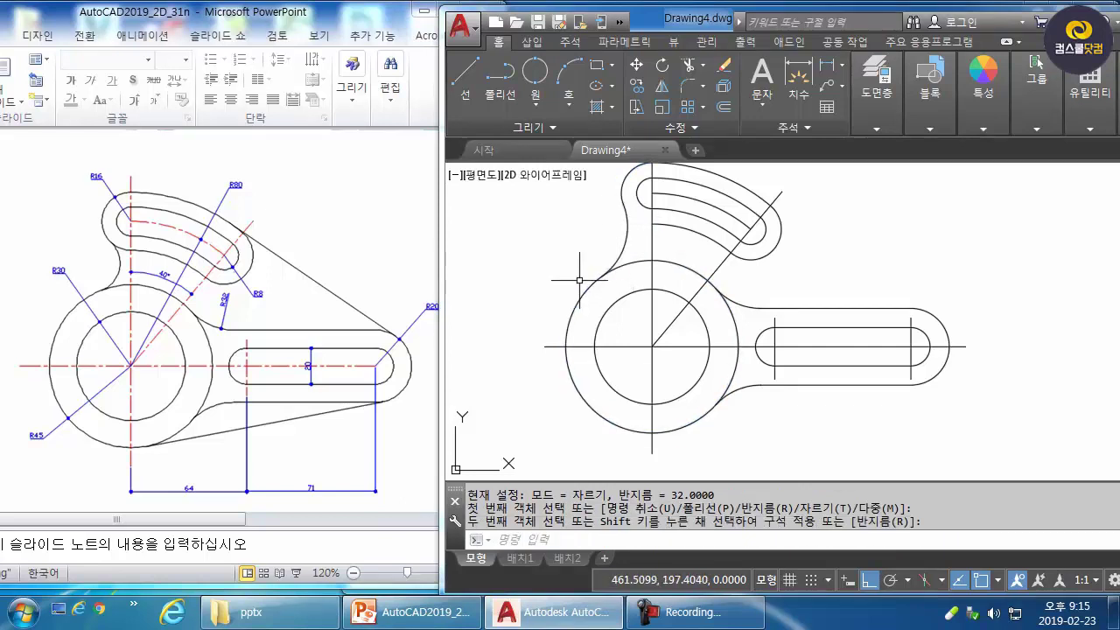
Step: Undo the last fillet between the curved lobe and the hub
type("e")
key("Return")
key("Escape")
key("Escape")
type("u")
key("Return")
key("Return")
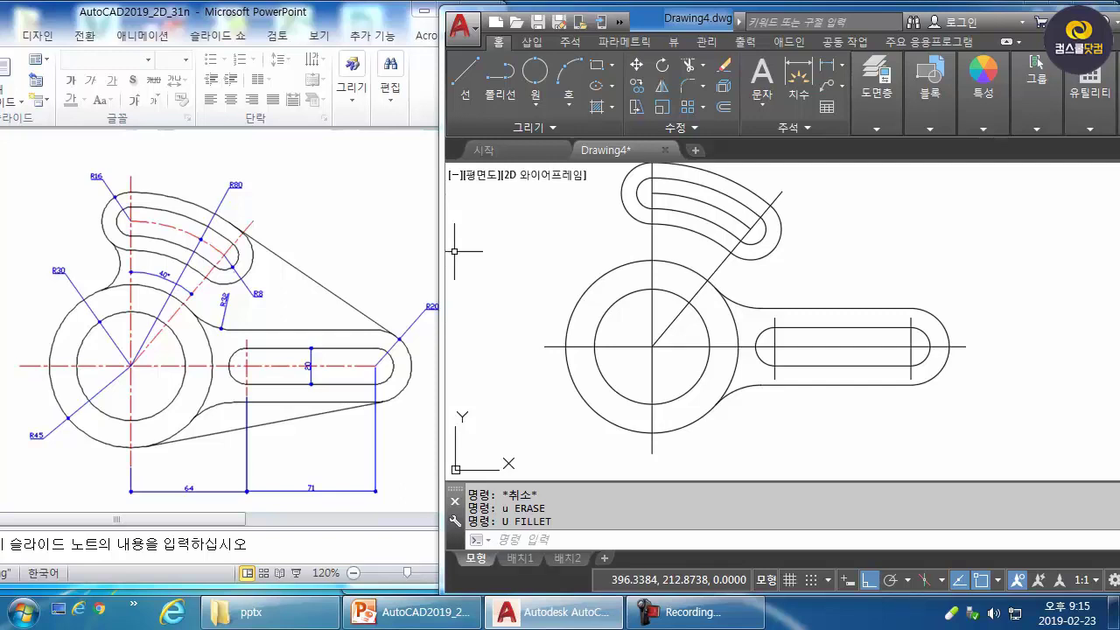
Step: Fillet the curved lobe's end arc to the hub's outer circle with radius 16, using the No trim option
type("f")
key("Return")
type("r")
key("Return")
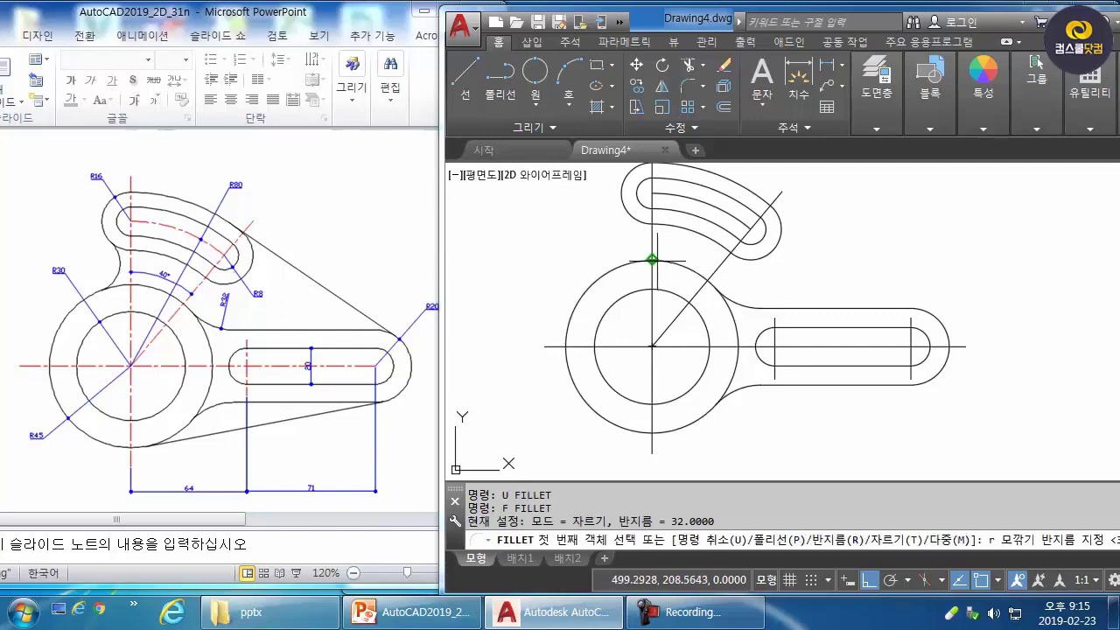
type("16")
key("Return")
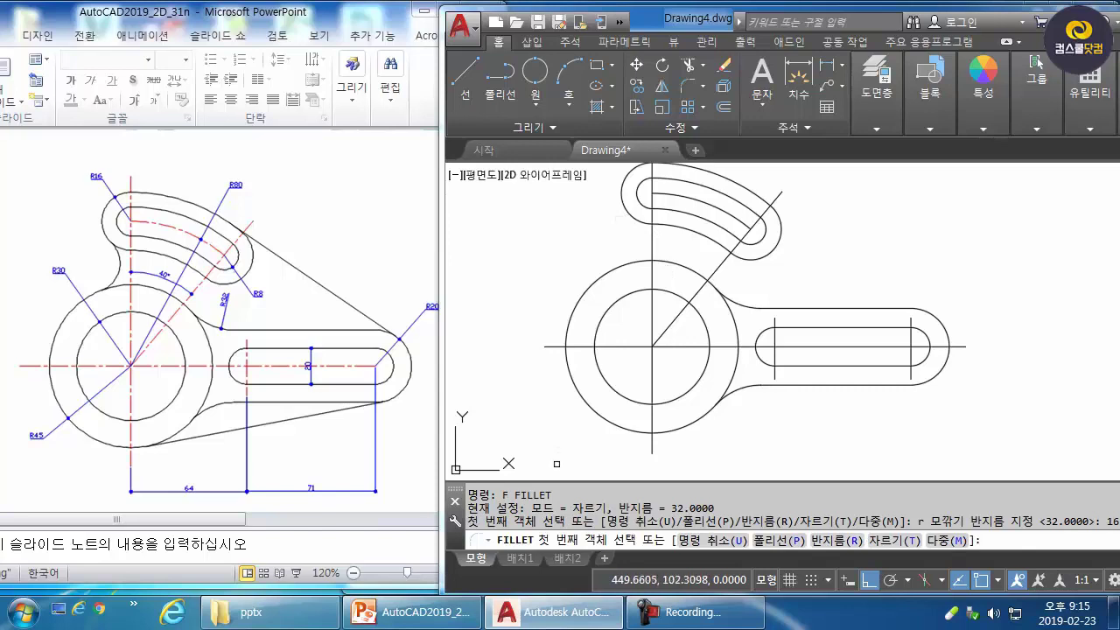
type("t")
key("Return")
type("n")
key("Return")
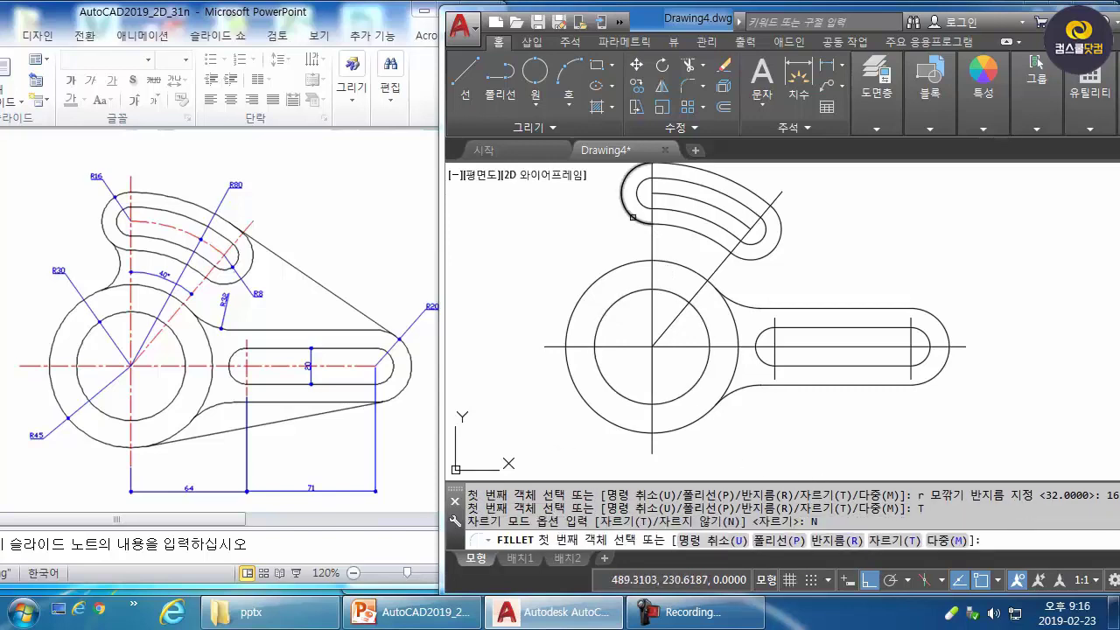
left_click(632, 216)
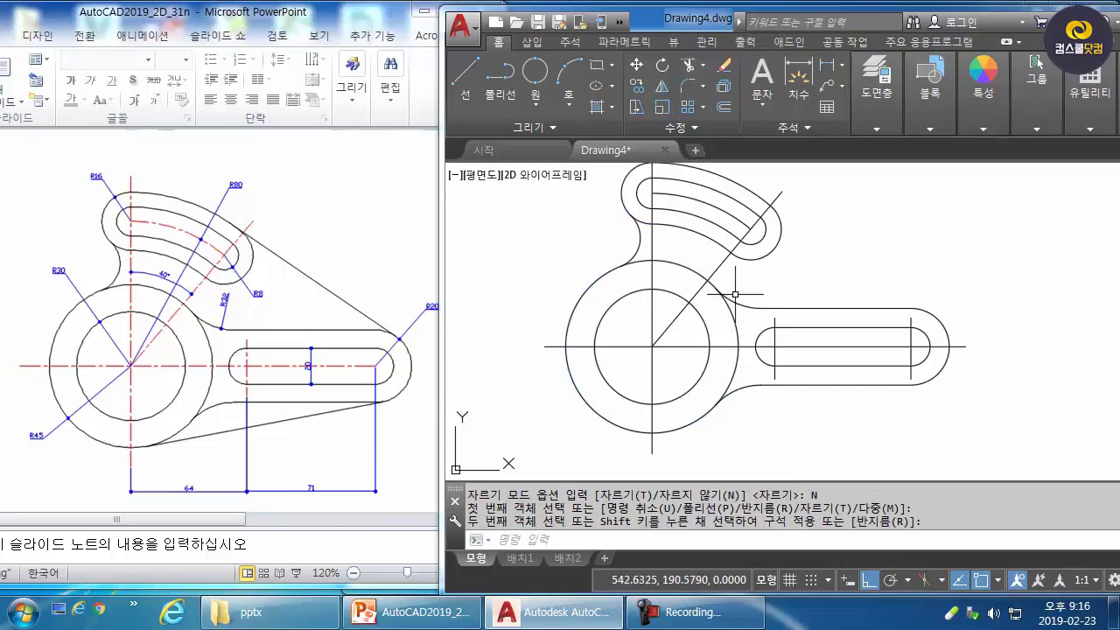
middle_click_drag(768, 285, 711, 323)
key("Escape")
key("Escape")
type("l")
key("Return")
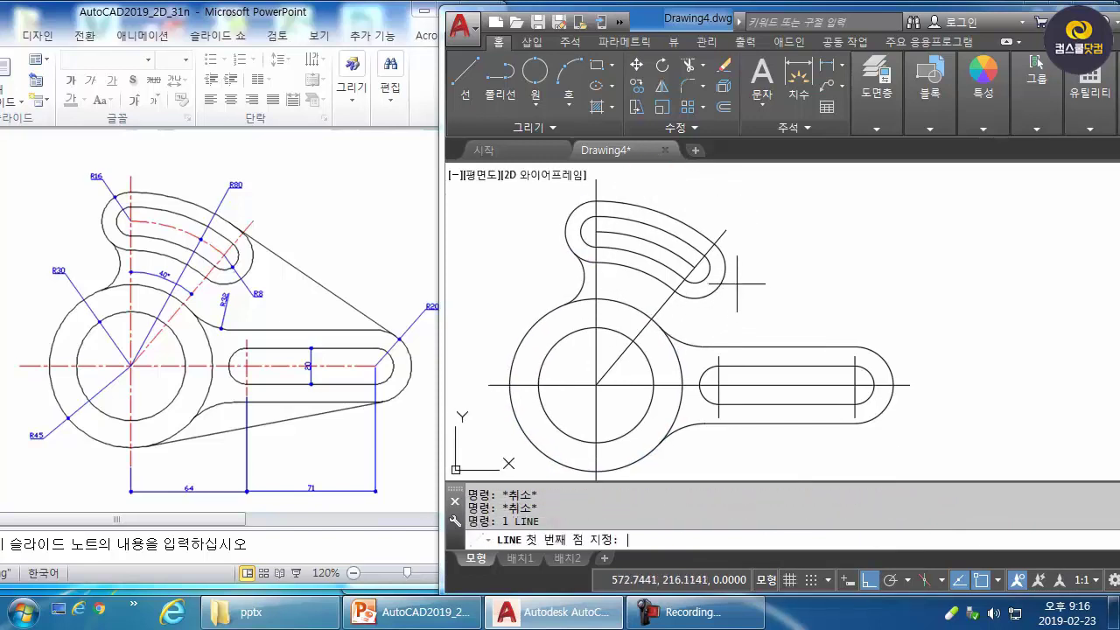
right_click(731, 288, "shift")
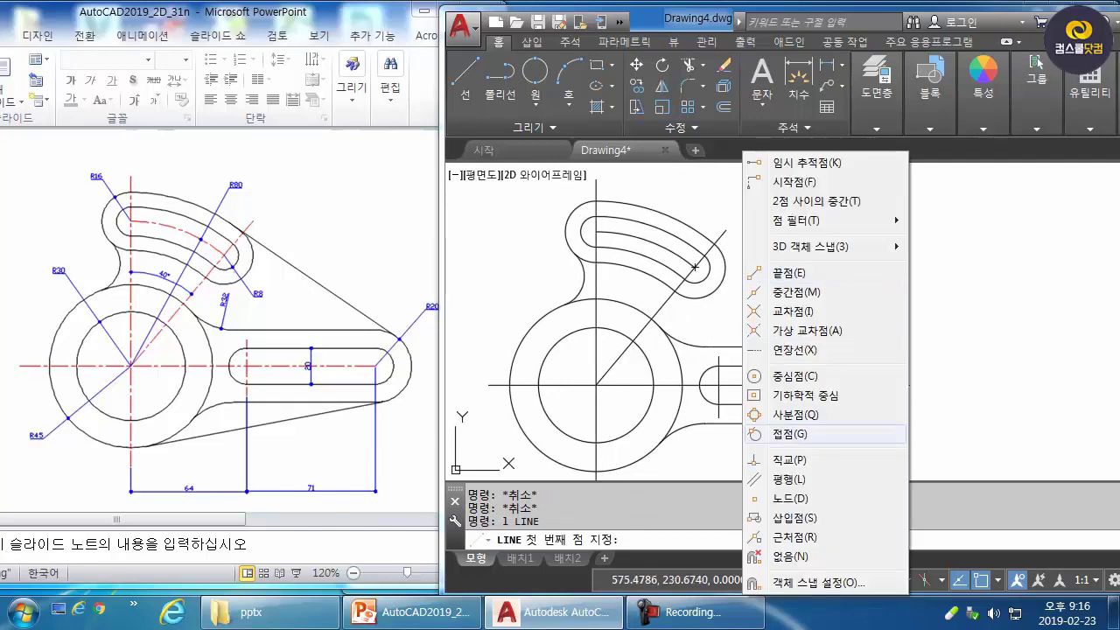
left_click(832, 435)
left_click(724, 252)
right_click(854, 284, "shift")
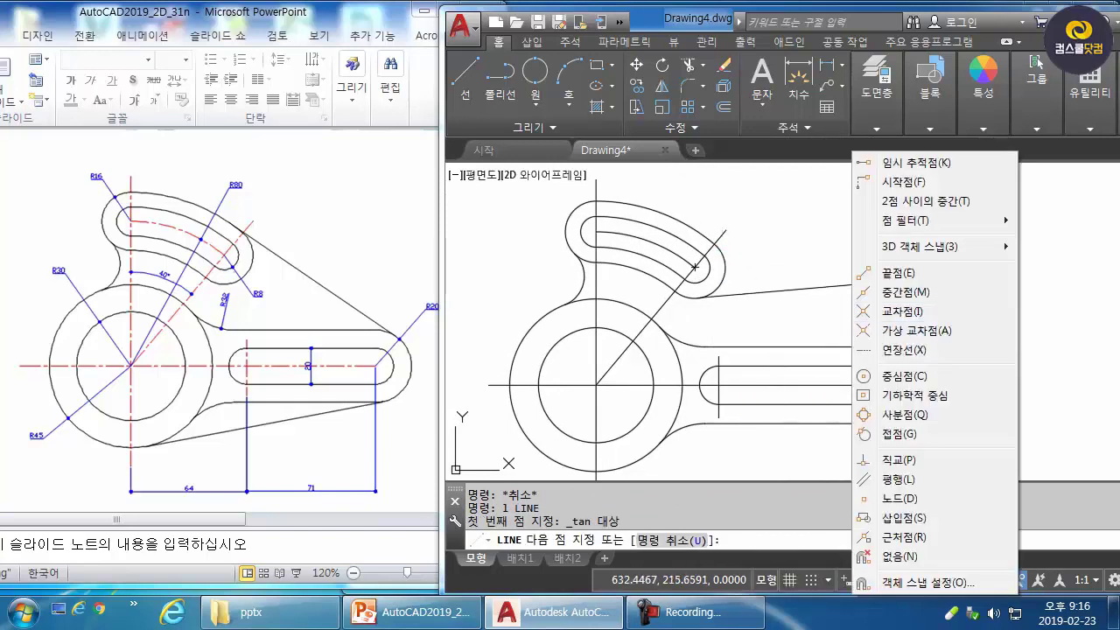
left_click(901, 434)
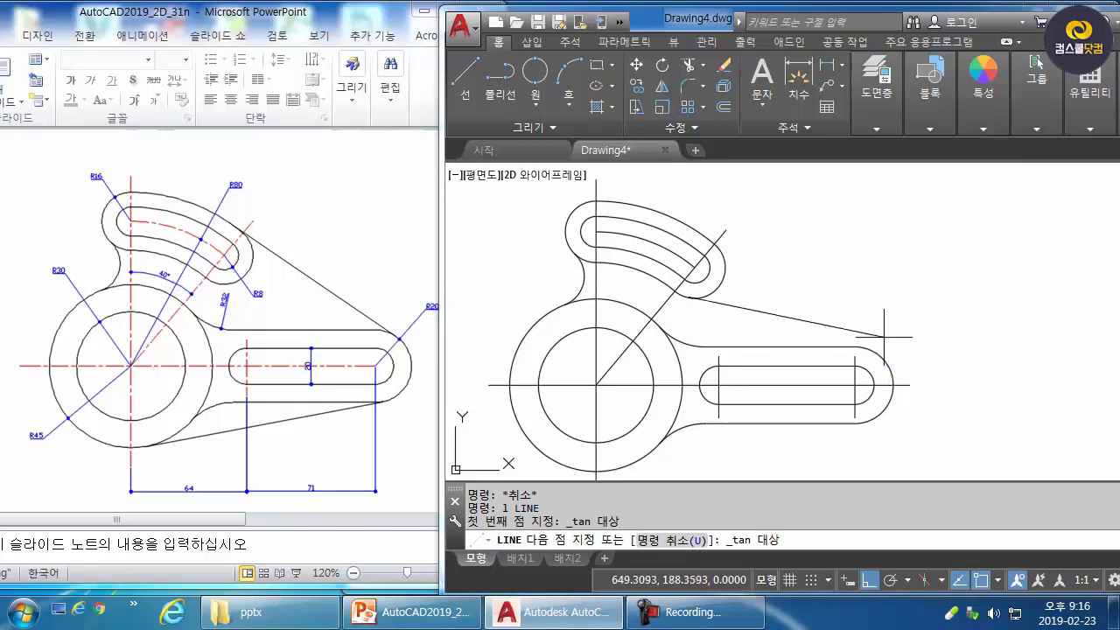
key("Escape")
Step: Draw a line tangent to the curved lobe's outer arc and the straight arm's rounded end
key("Return")
right_click(768, 247, "shift")
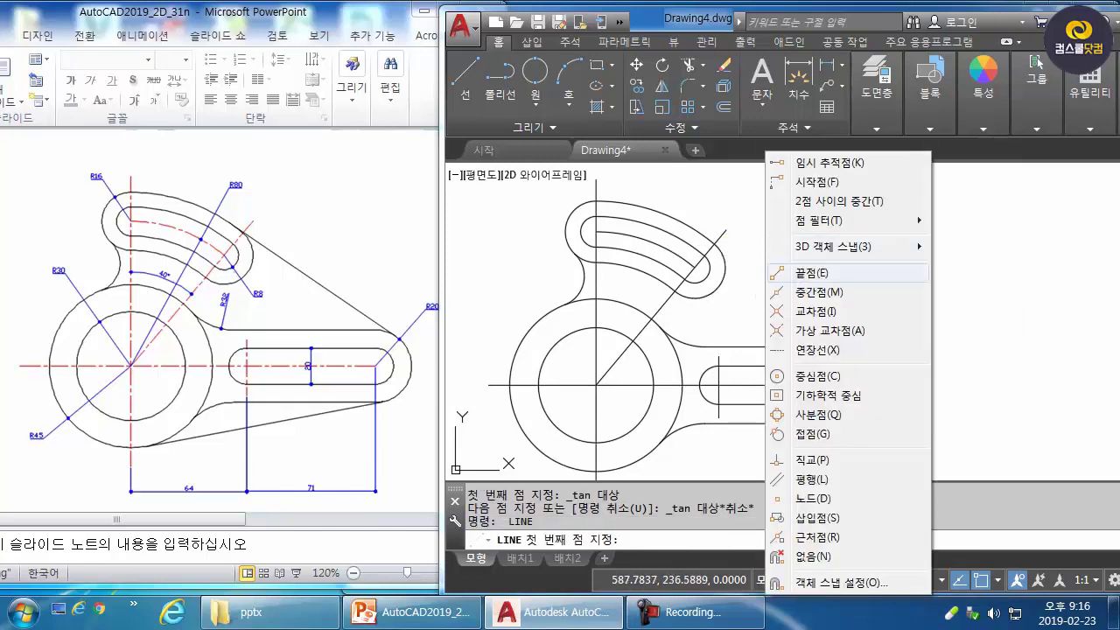
left_click(822, 434)
left_click(698, 229)
right_click(830, 250, "shift")
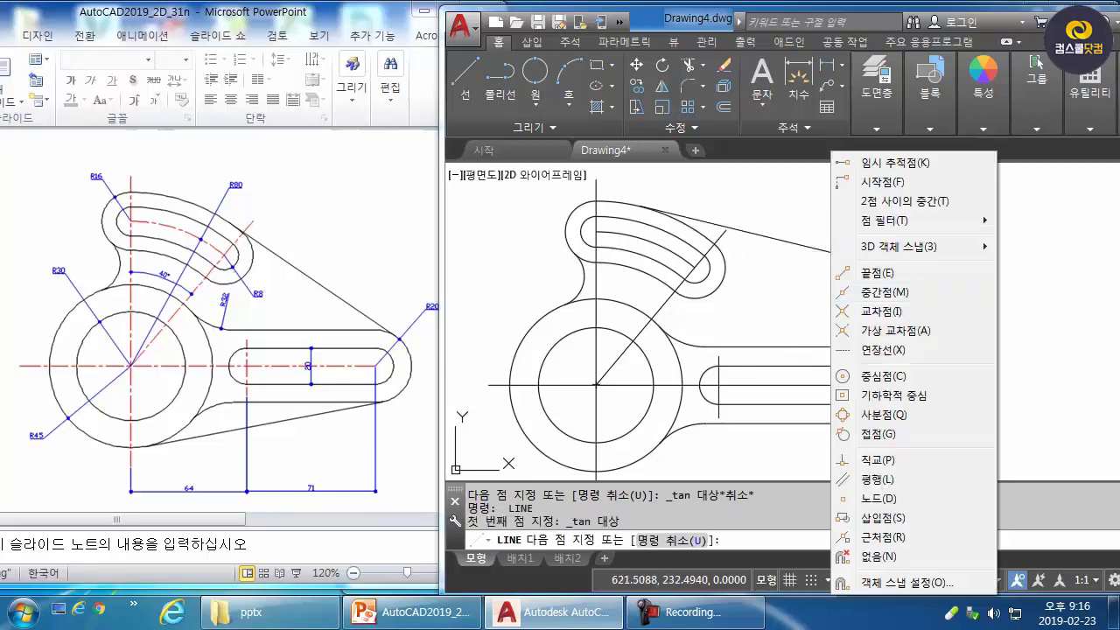
left_click(877, 434)
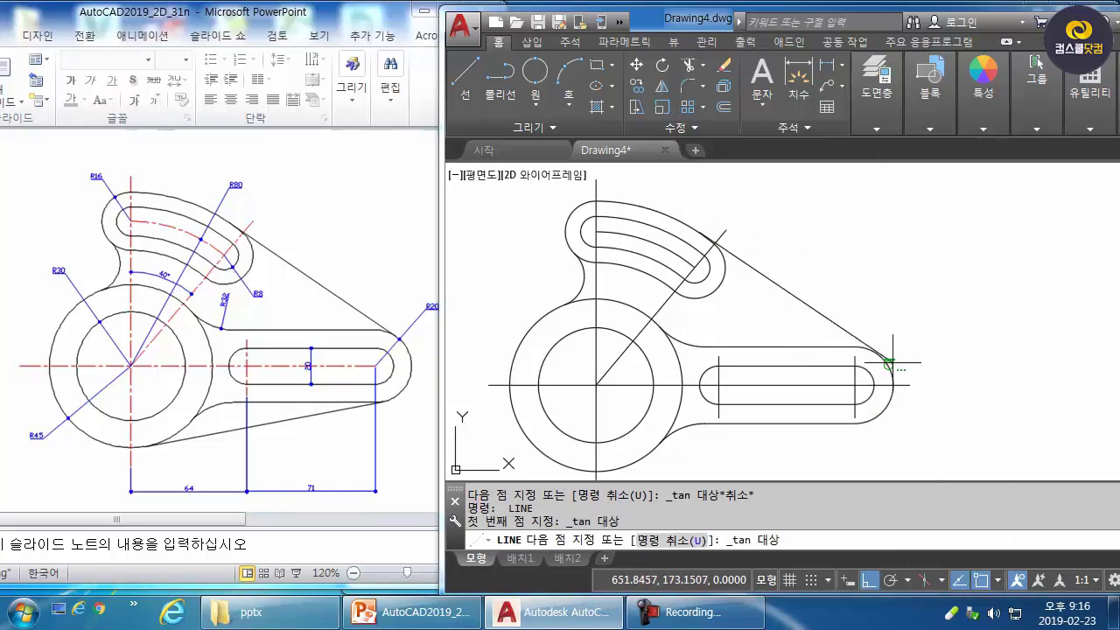
left_click(880, 350)
key("Escape")
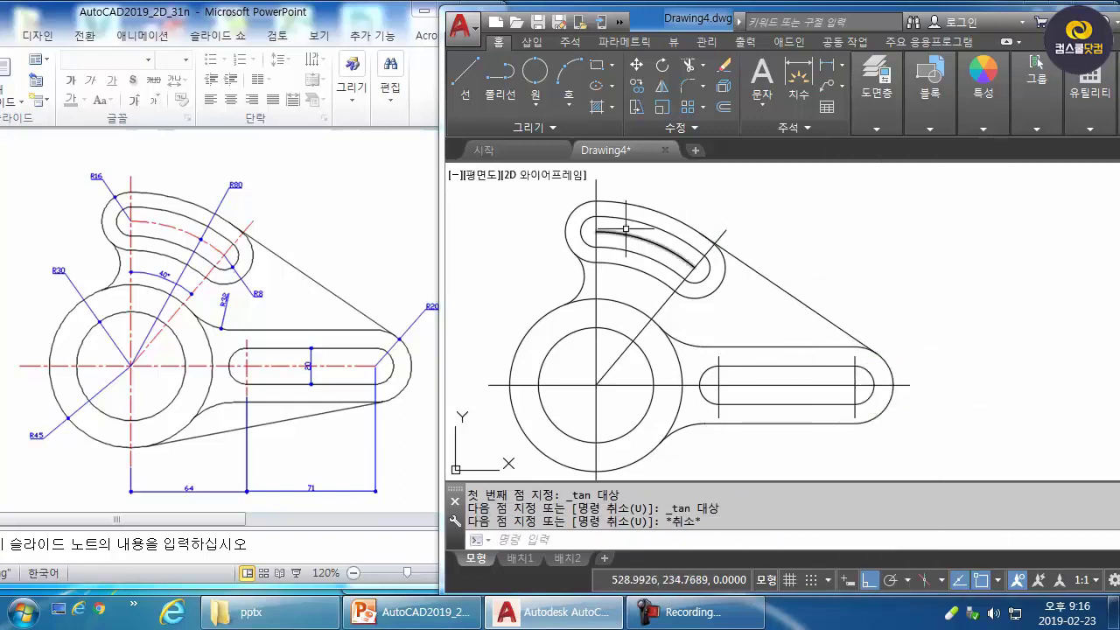
Step: Change the color of all straight centre lines through the hub, lobe and straight slot to red
scroll(687, 258, "down", 2)
middle_click_drag(694, 285, 693, 277)
left_click(649, 347)
left_click(612, 315)
left_click(704, 327)
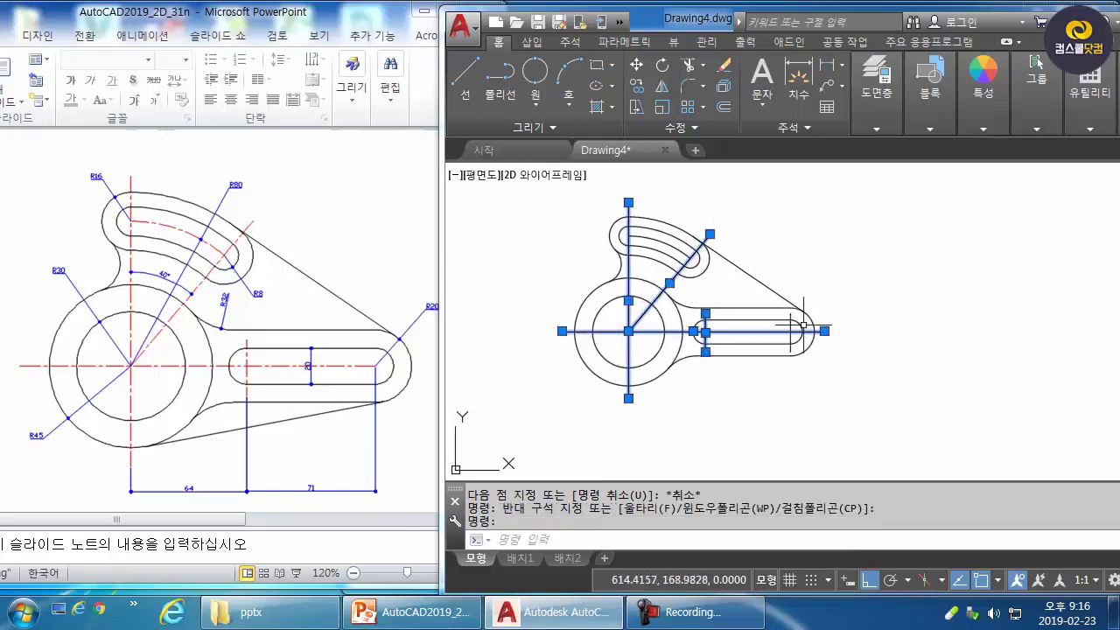
left_click(790, 325)
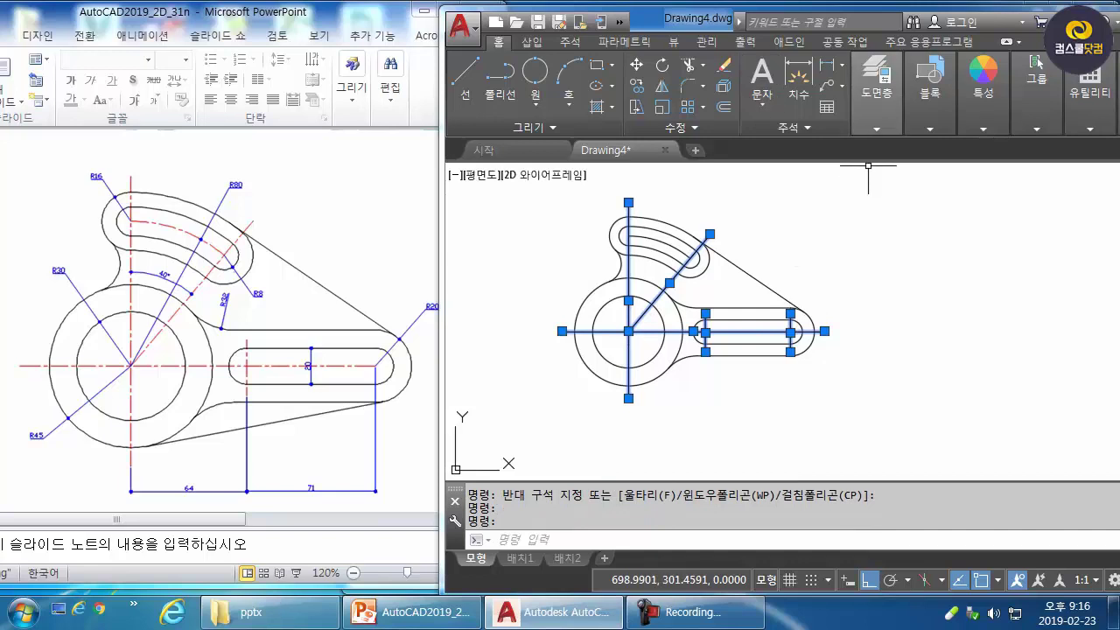
mouse_move(983, 87)
left_click(1028, 149)
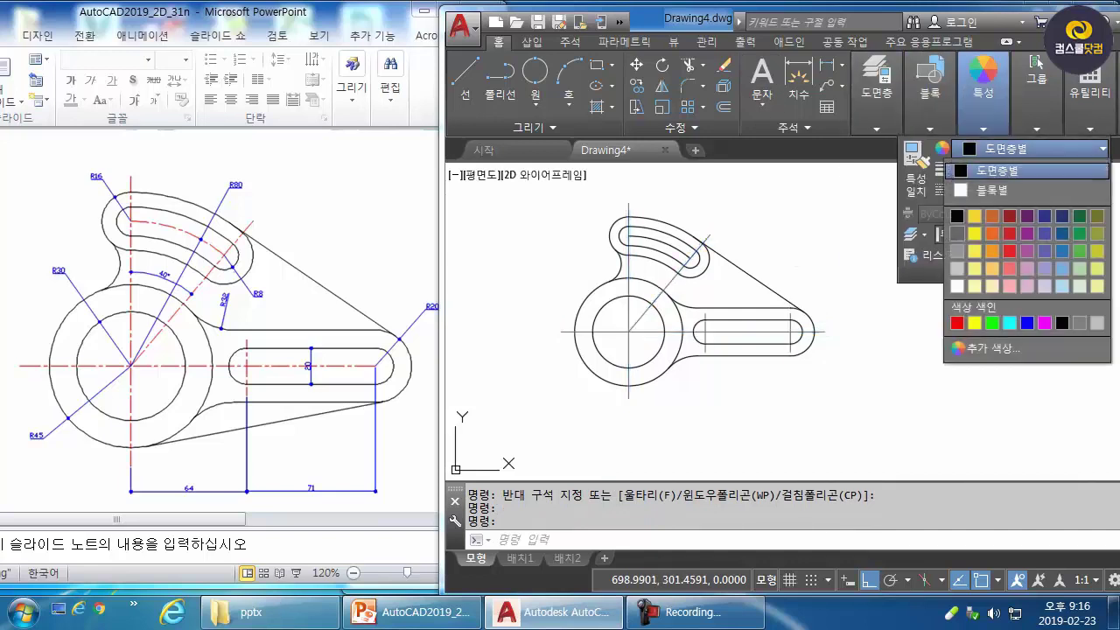
left_click(957, 322)
key("Escape")
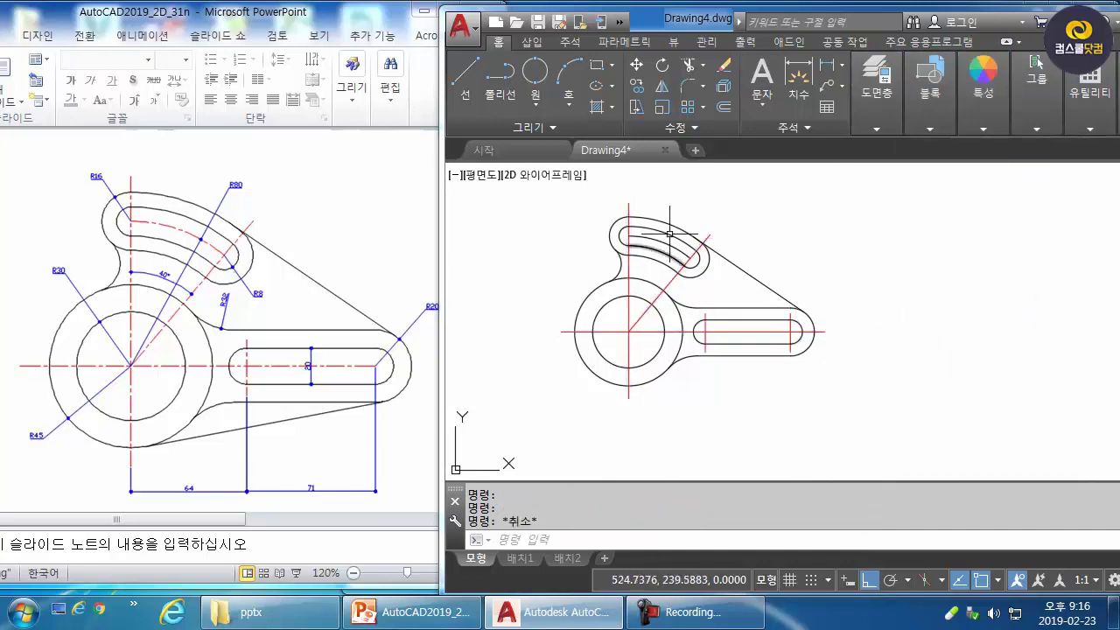
Step: Change the color of the curved slot's centre arc to red
left_click(661, 241)
mouse_move(984, 87)
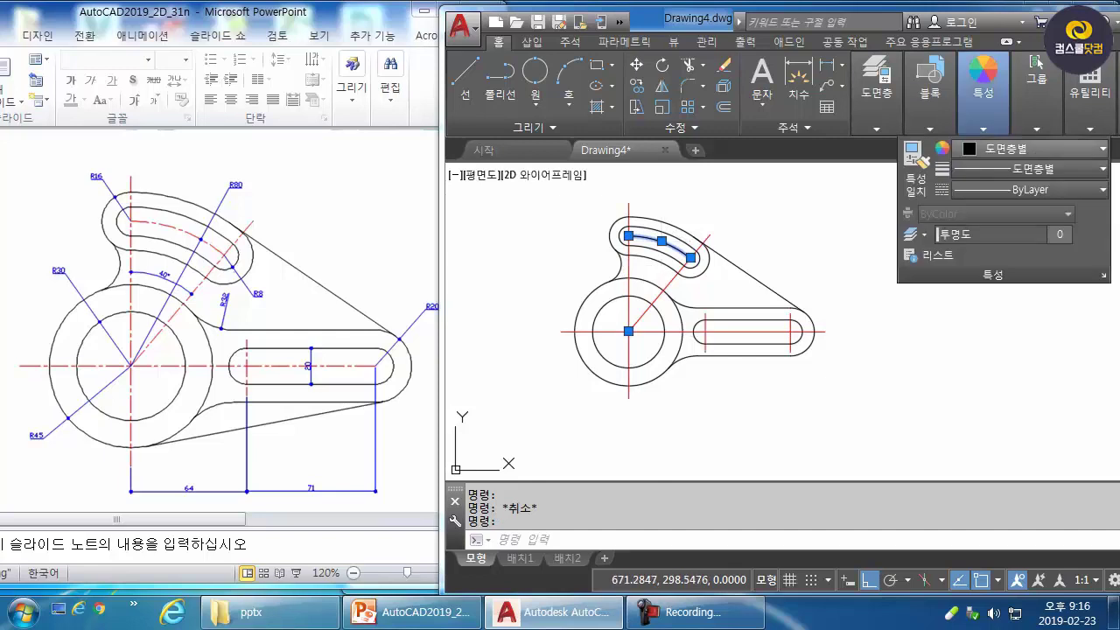
left_click(1028, 148)
left_click(957, 322)
key("Escape")
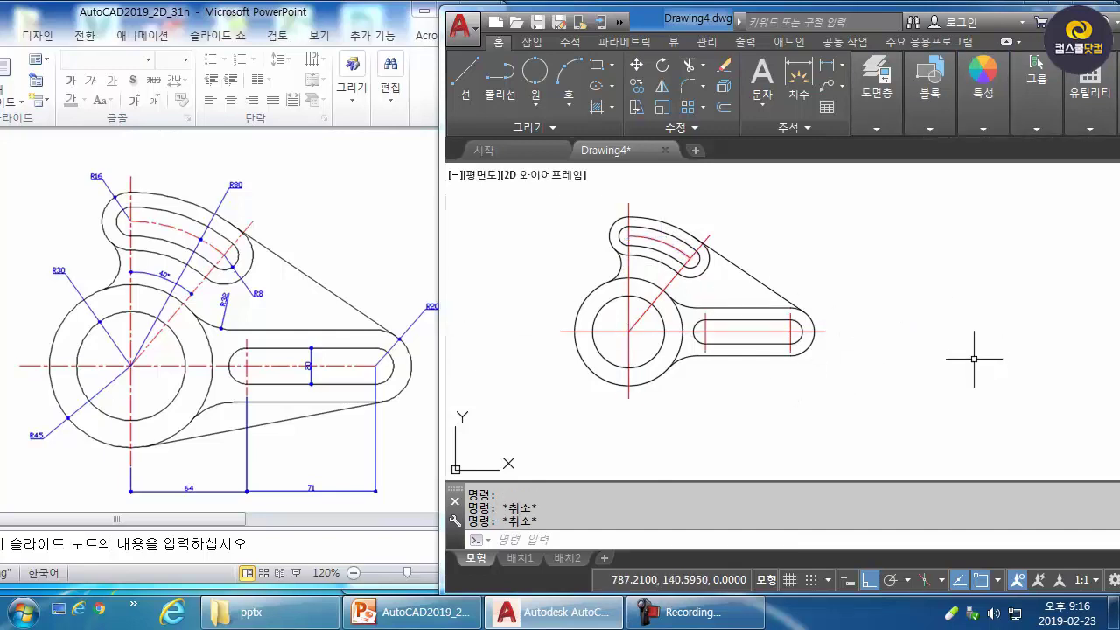
Step: Draw a line tangent to the underside of the hub's outer circle and the straight arm's rounded end
type("l")
key("Return")
right_click(600, 418, "shift")
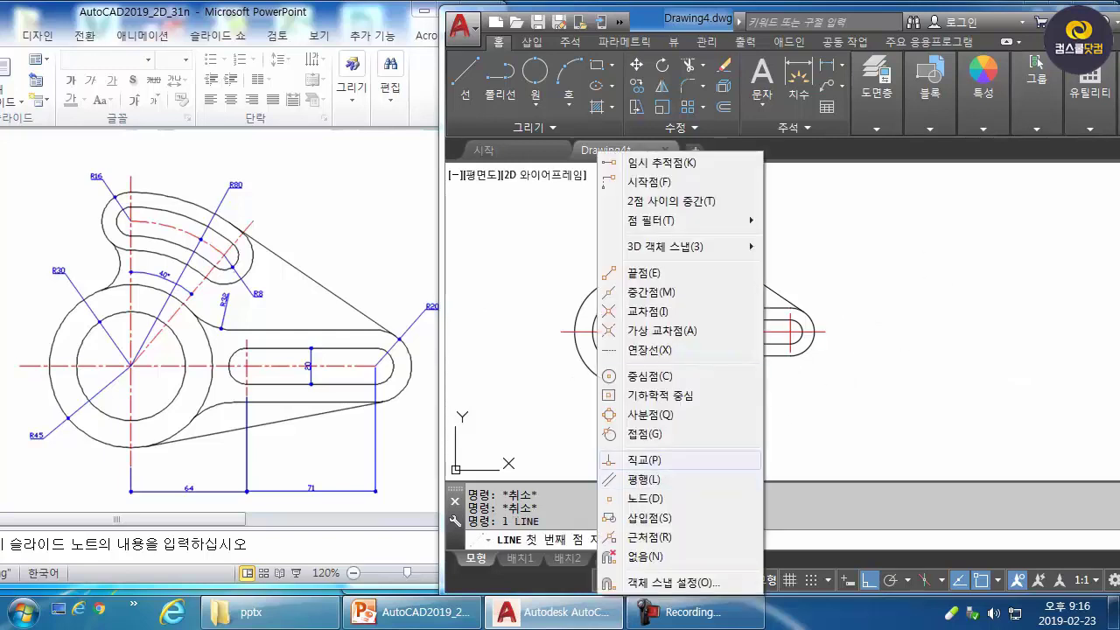
left_click(644, 433)
left_click(624, 385)
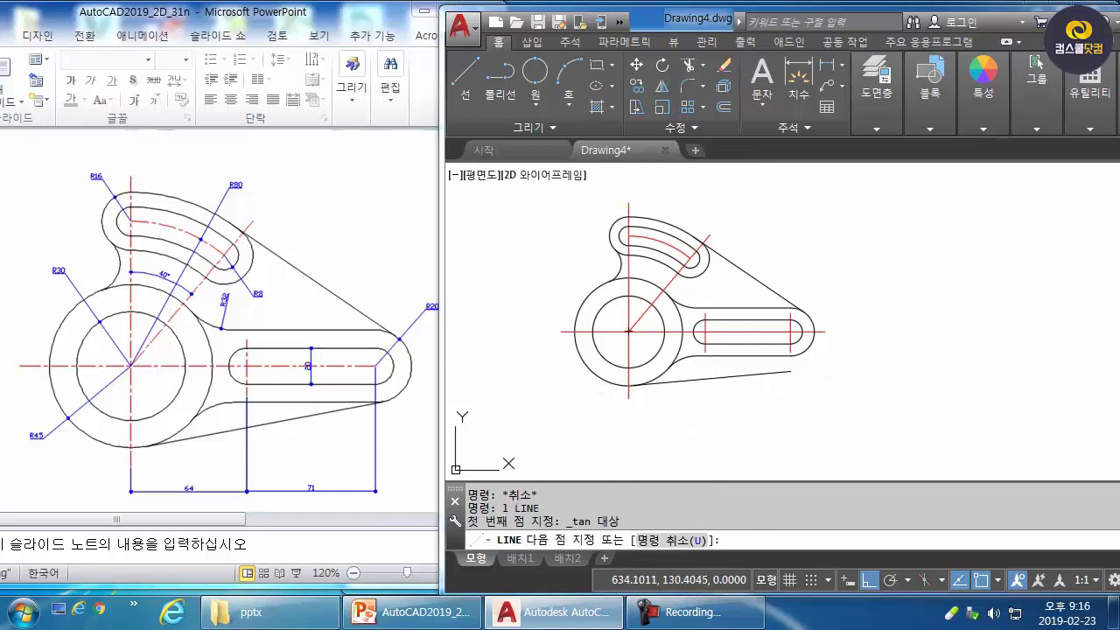
right_click(763, 368, "shift")
left_click(822, 432)
left_click(812, 357)
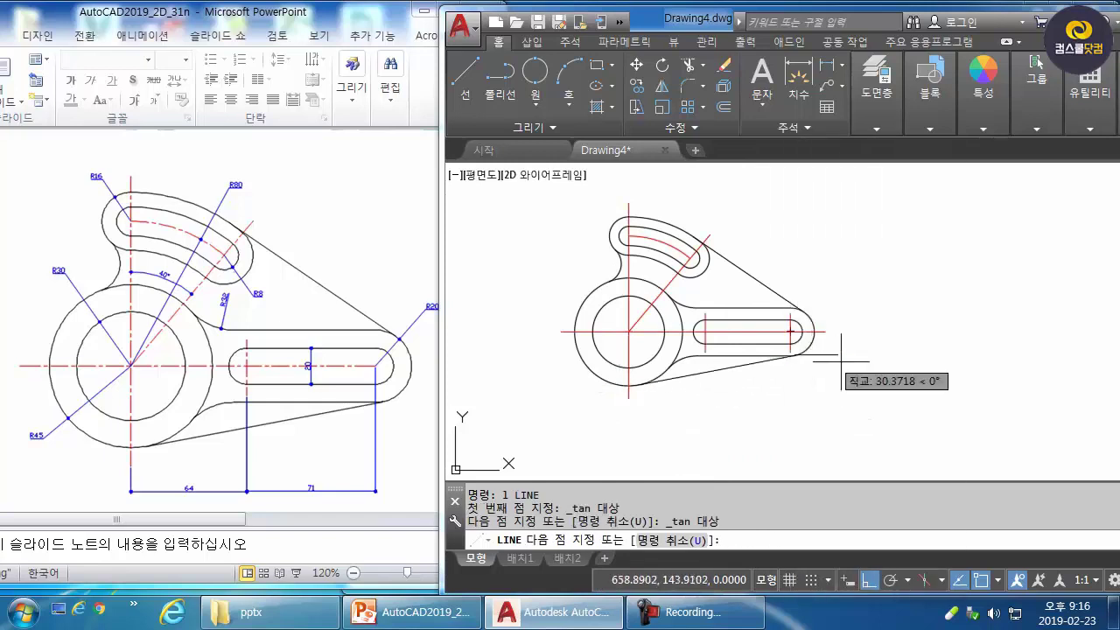
key("Escape")
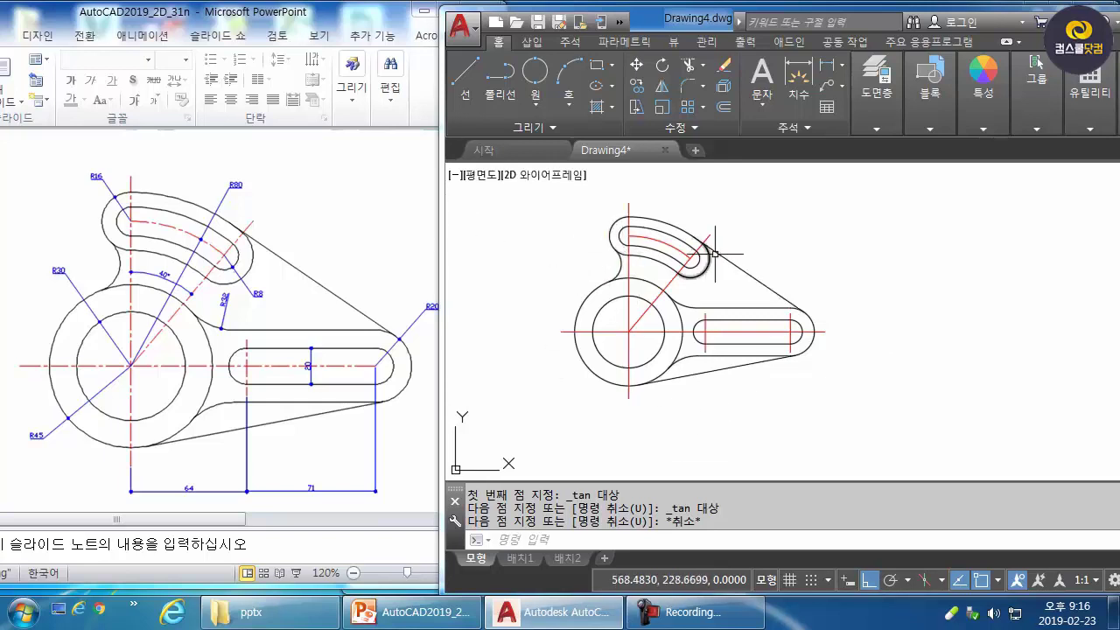
Step: Show the second exercise drawing on the PowerPoint slide, and return to AutoCAD with empty drawing space beside the bracket
middle_click_drag(840, 339, 773, 340)
middle_click_drag(837, 364, 835, 365)
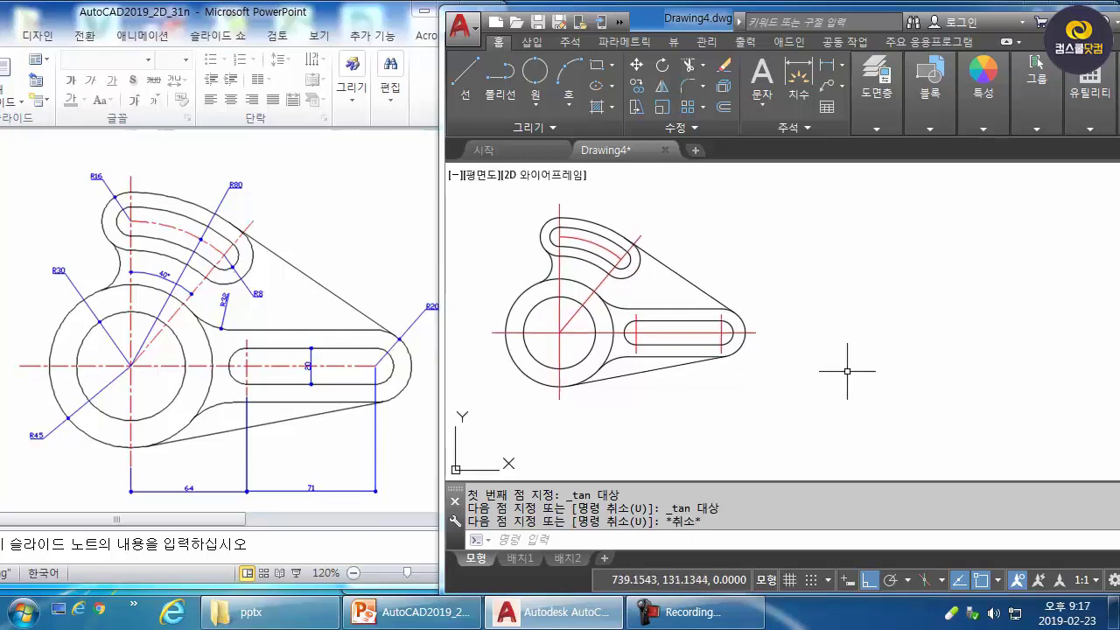
left_click(418, 200)
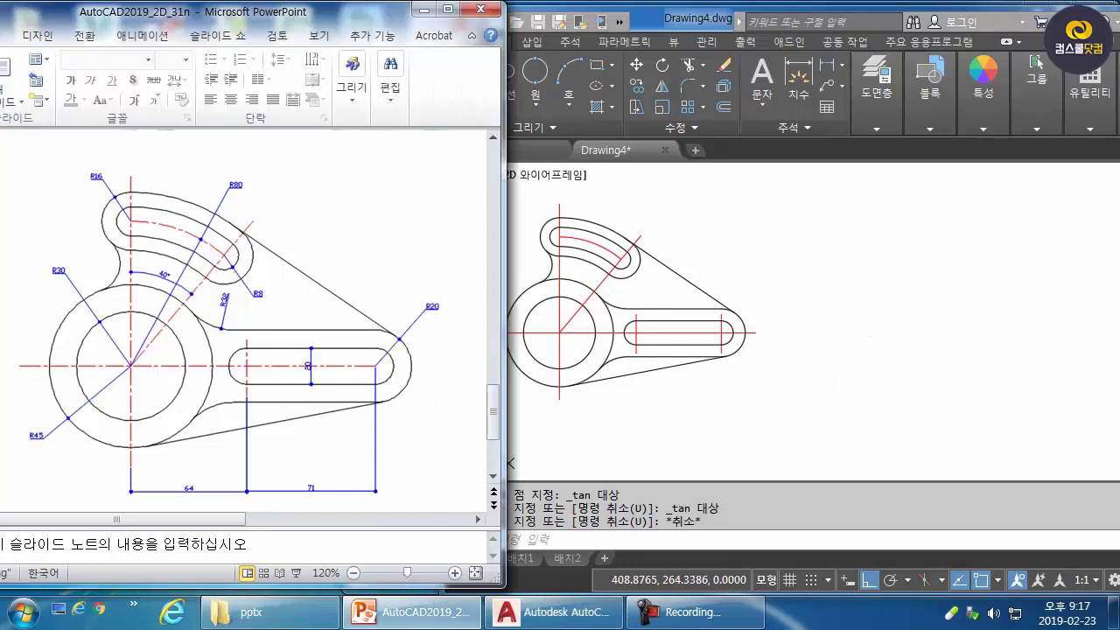
left_click_drag(117, 519, 342, 519)
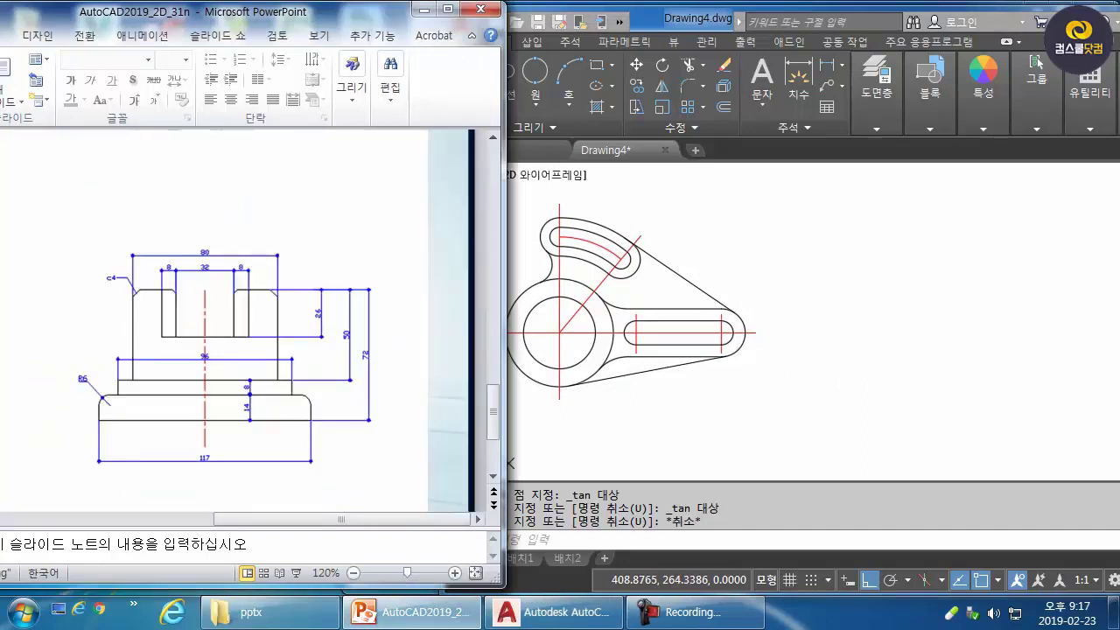
left_click(737, 398)
middle_click_drag(816, 379, 632, 388)
middle_click_drag(720, 370, 712, 370)
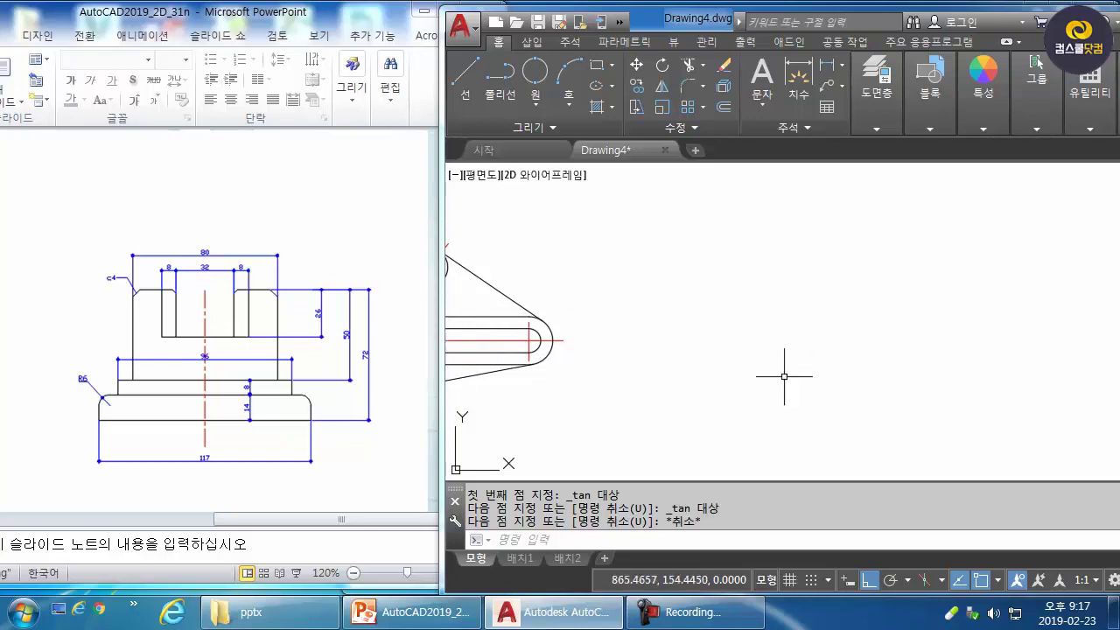
type("l")
key("Return")
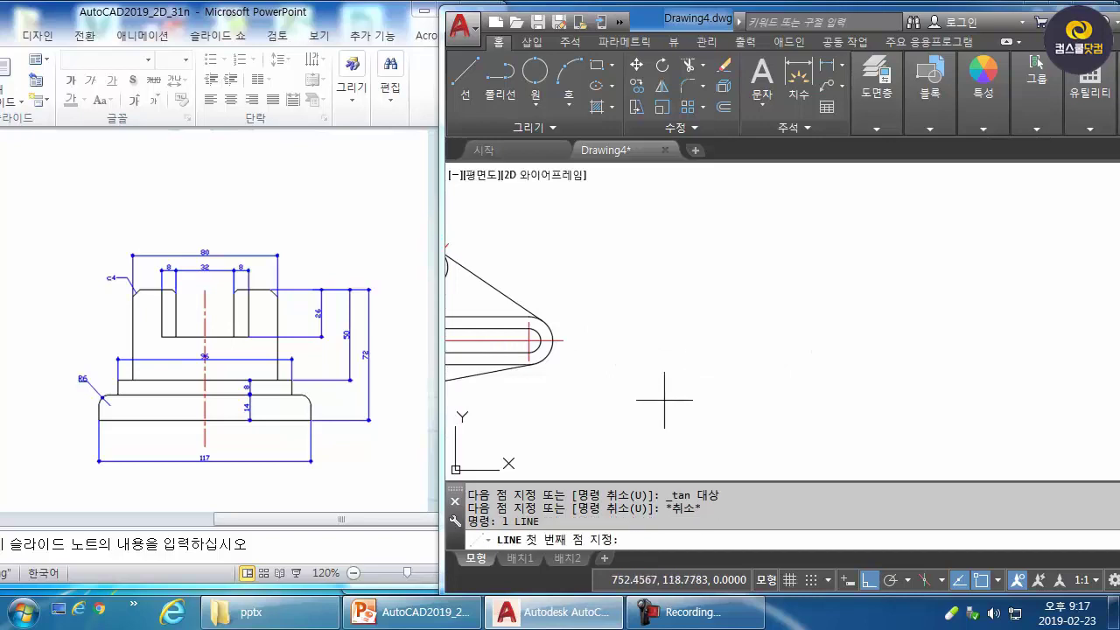
left_click(649, 382)
type("117")
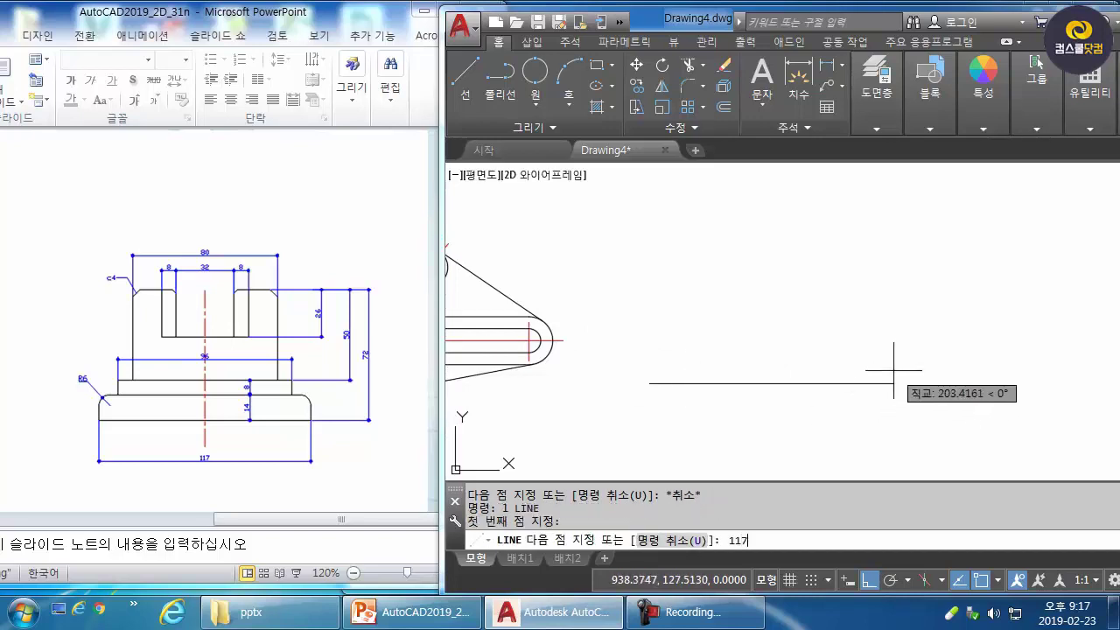
key("Escape")
key("Escape")
type("rec")
key("Return")
left_click(670, 347)
type("@")
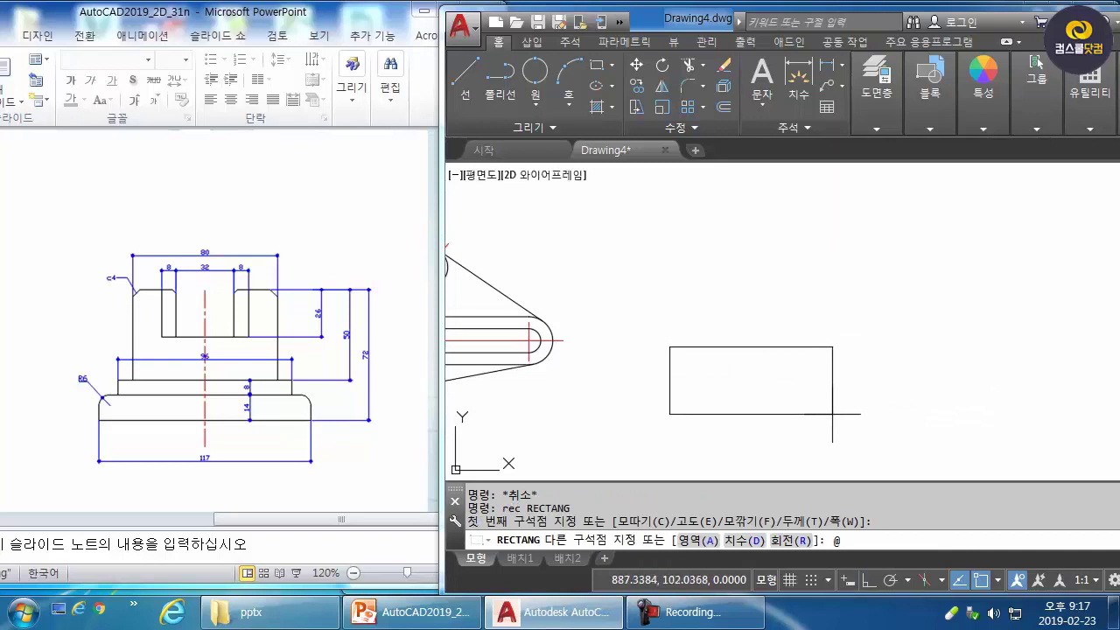
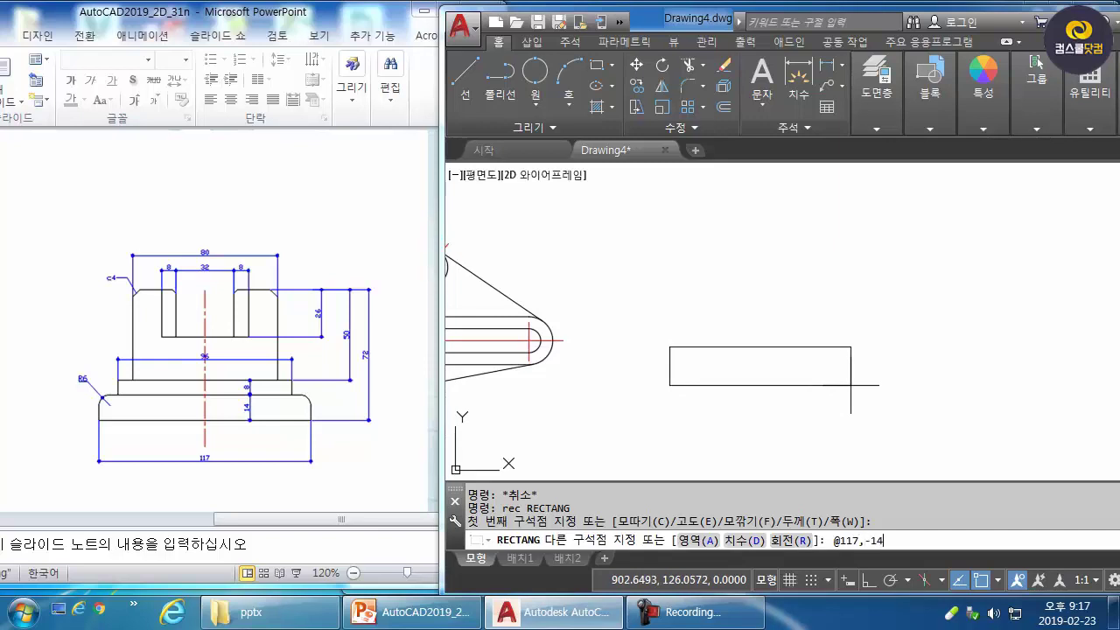
key("Return")
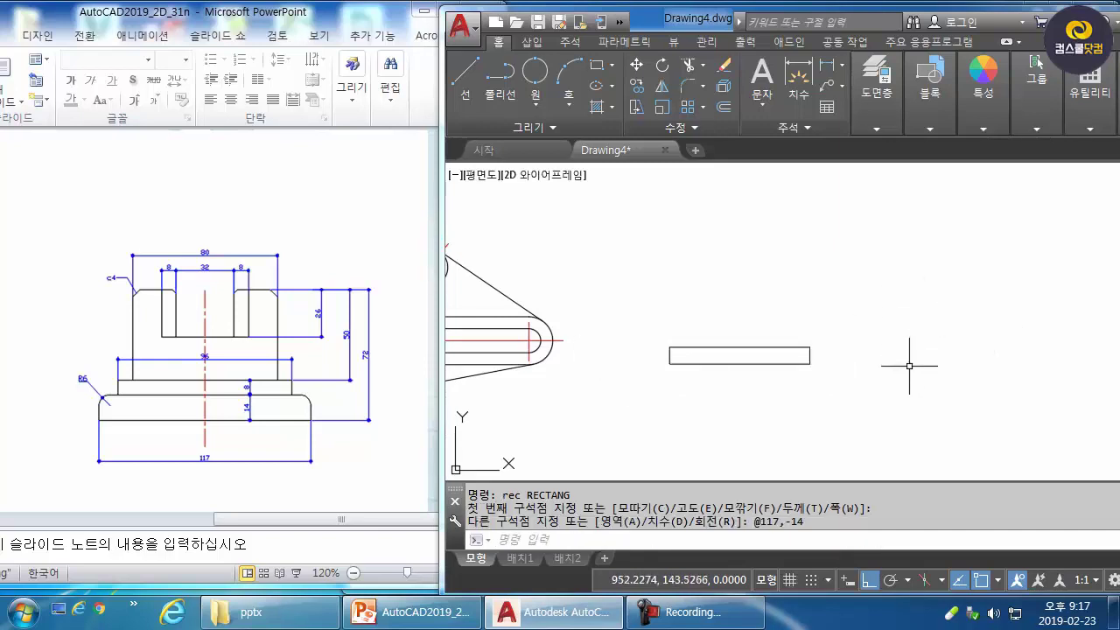
key("Return")
key("Escape")
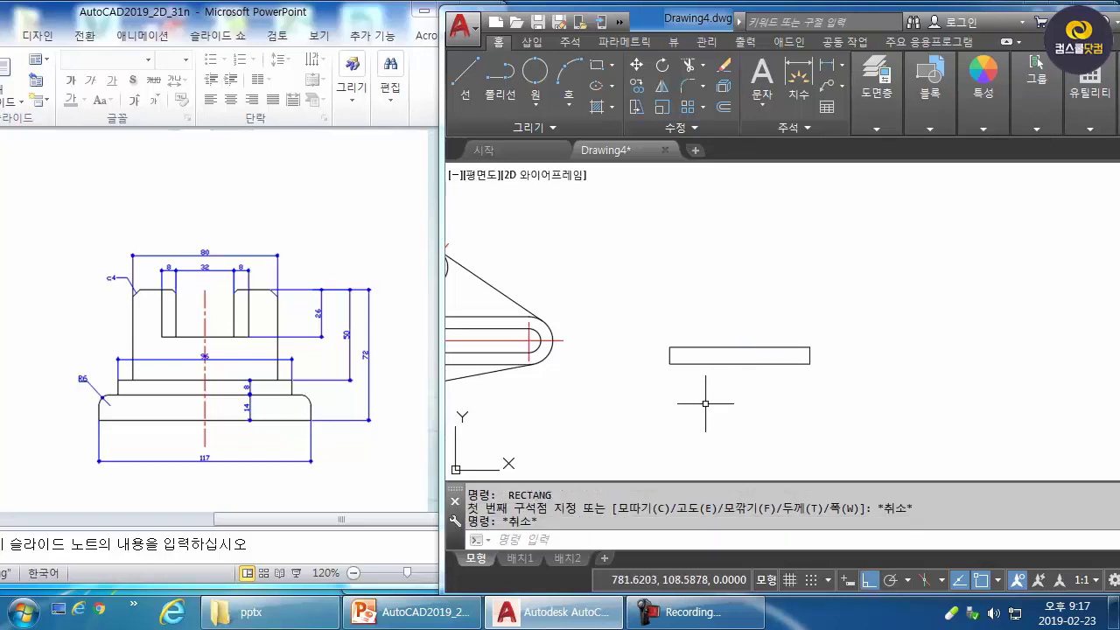
Step: Explode the 117 by 14 base rectangle into separate lines
type("x")
key("Return")
left_click(726, 363)
key("Return")
middle_click_drag(473, 340, 473, 358)
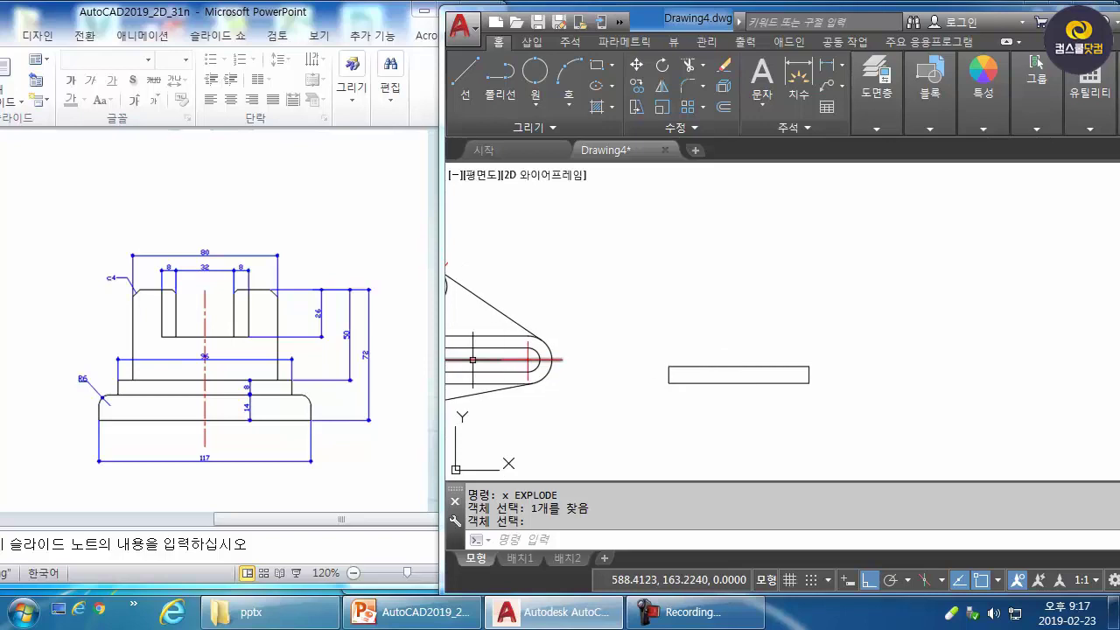
type("rec")
key("Return")
left_click(817, 302)
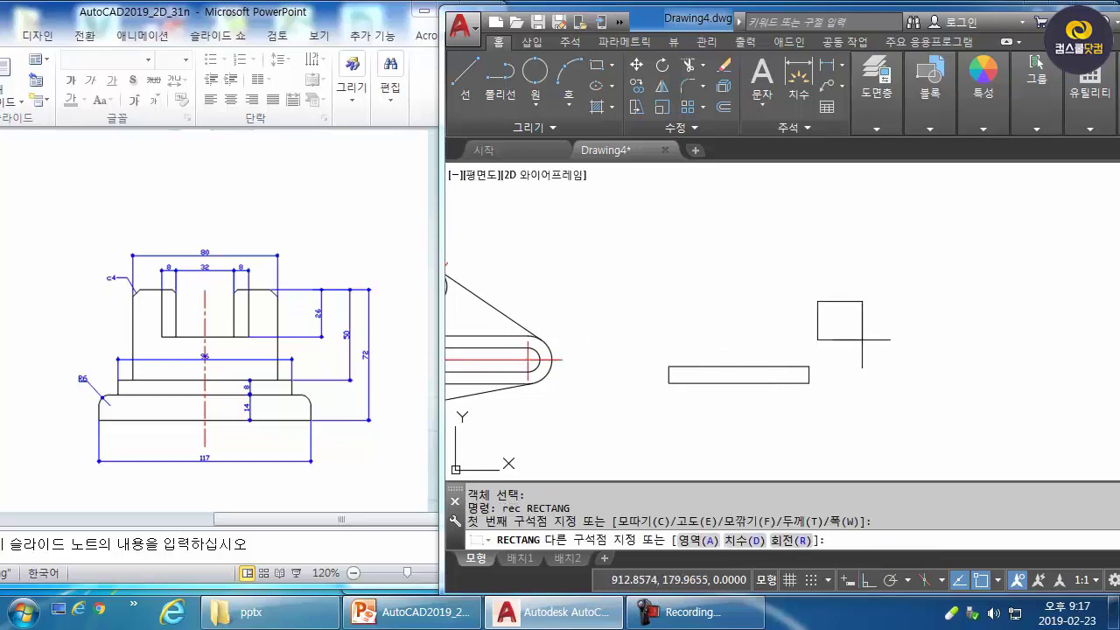
key("F8")
key("Escape")
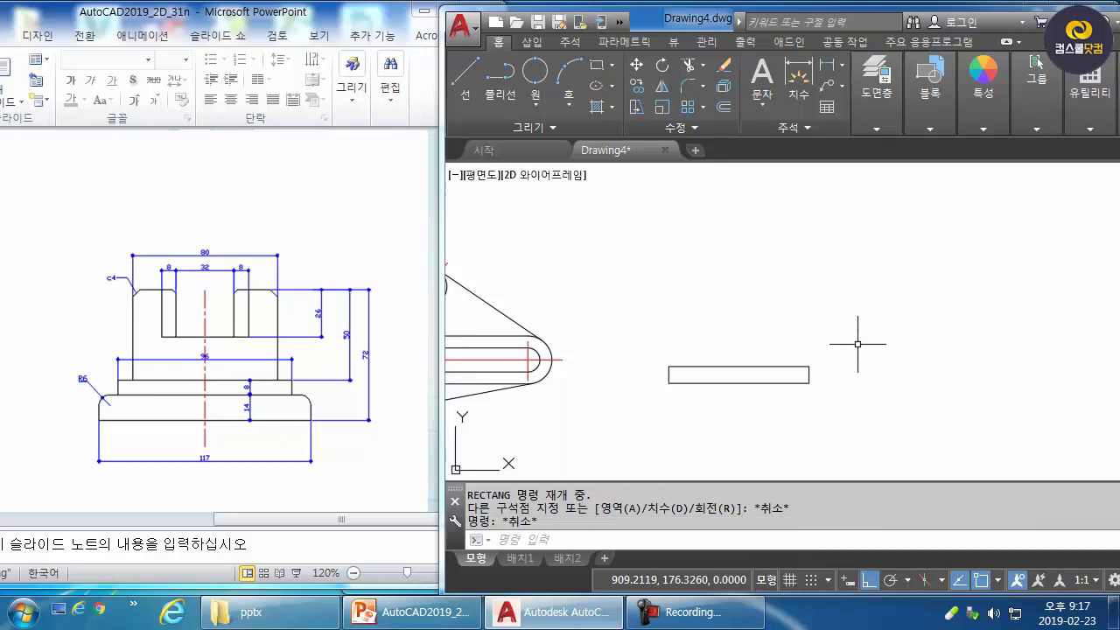
key("Return")
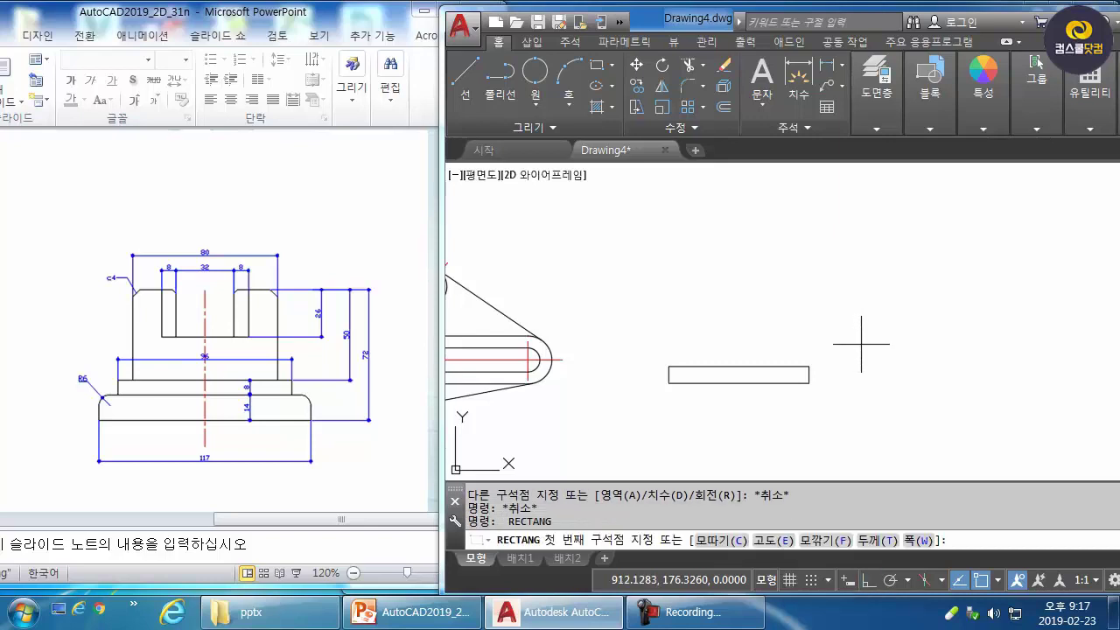
left_click(721, 288)
type("@96,8")
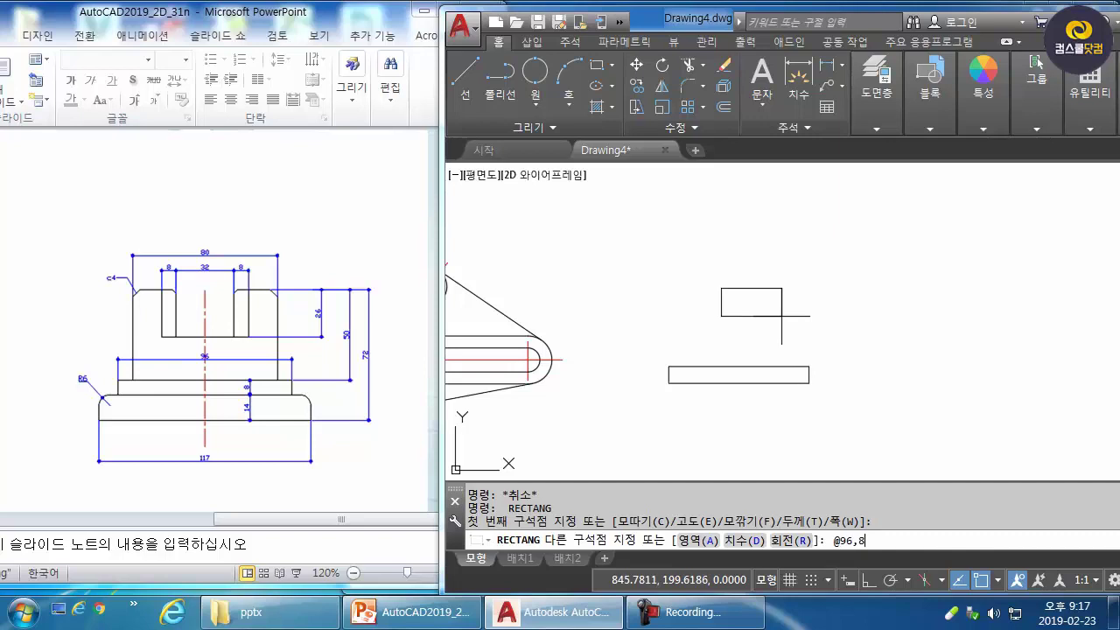
key("space")
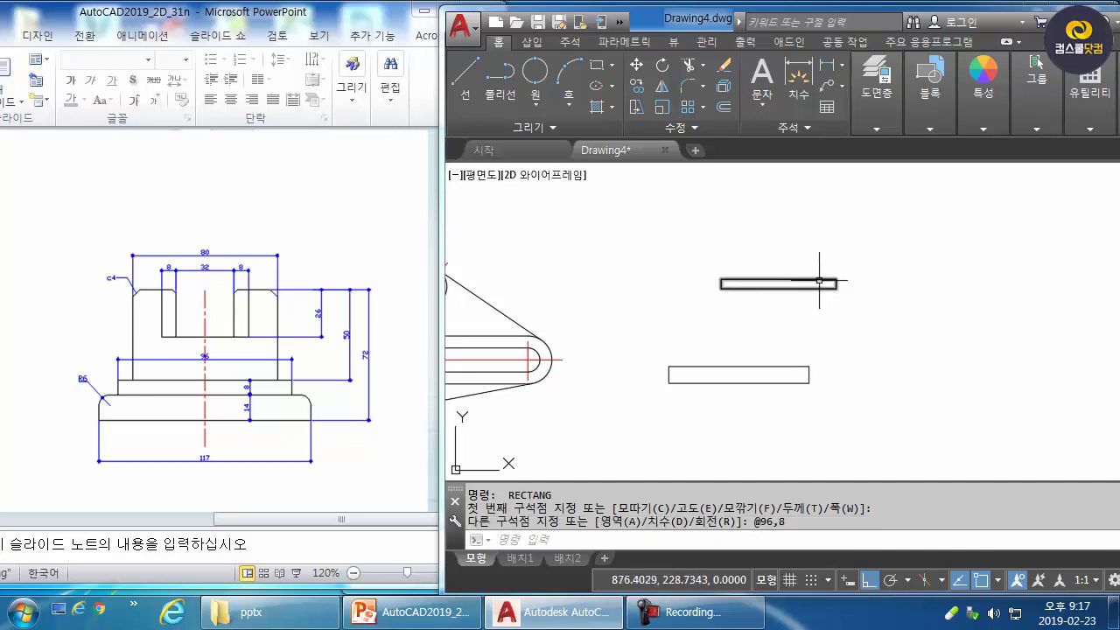
Step: Move the 96 by 8 rectangle so the midpoint of its lower edge sits on the midpoint of the base's upper edge
type("m")
key("space")
left_click(774, 262)
left_click(767, 312)
key("space")
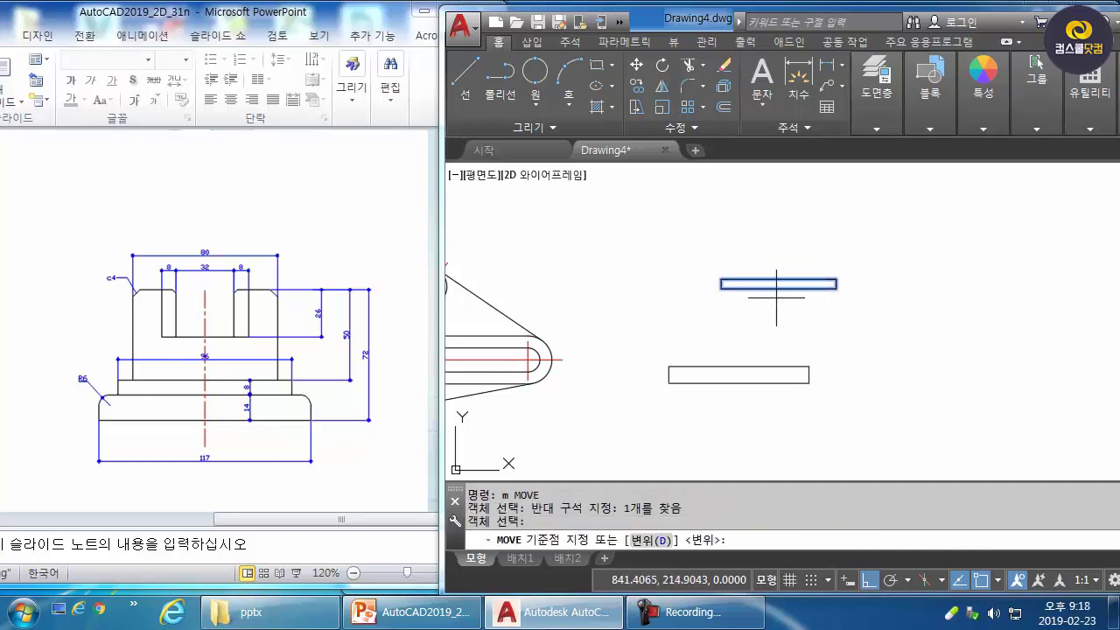
left_click(779, 286)
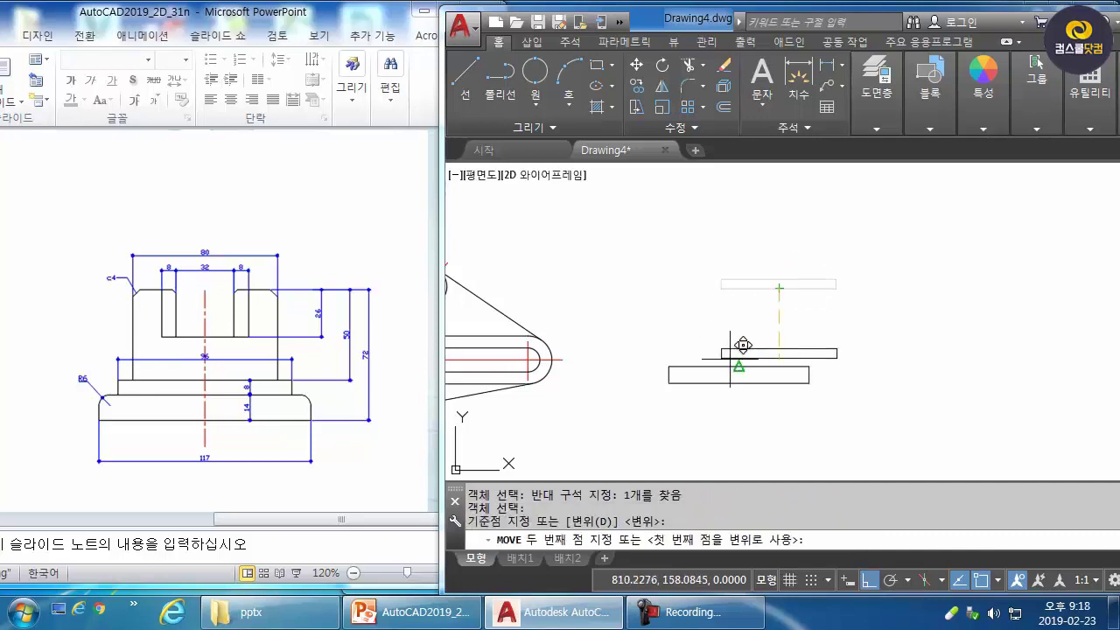
left_click(740, 367)
key("Escape")
Step: Explode the 96 by 8 rectangle and erase its lower line overlapping the base's upper edge
type("x")
key("space")
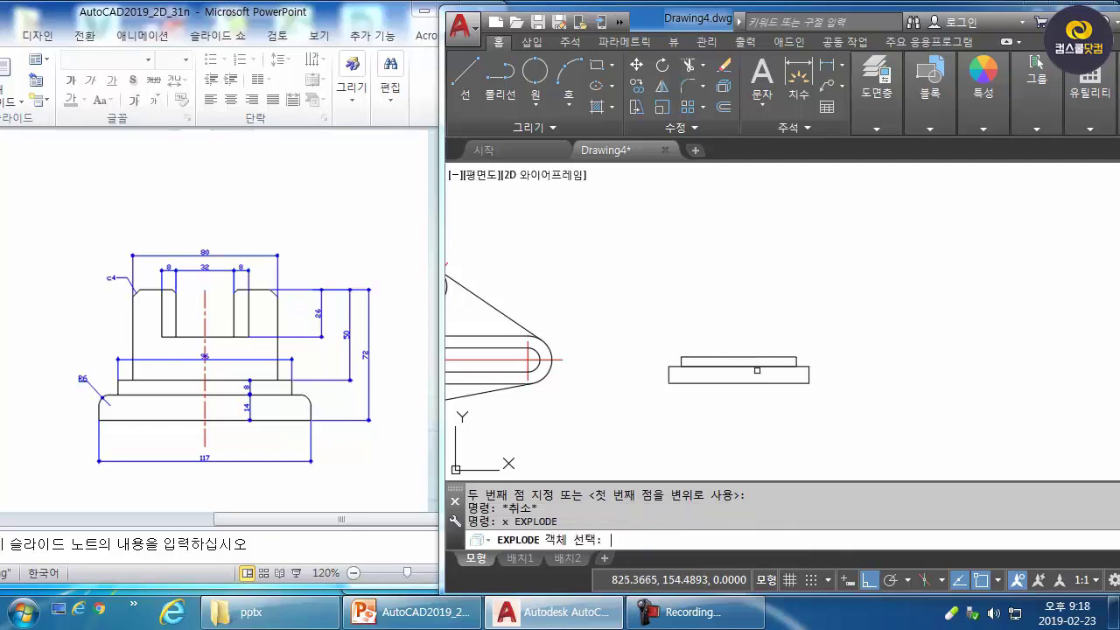
left_click(749, 358)
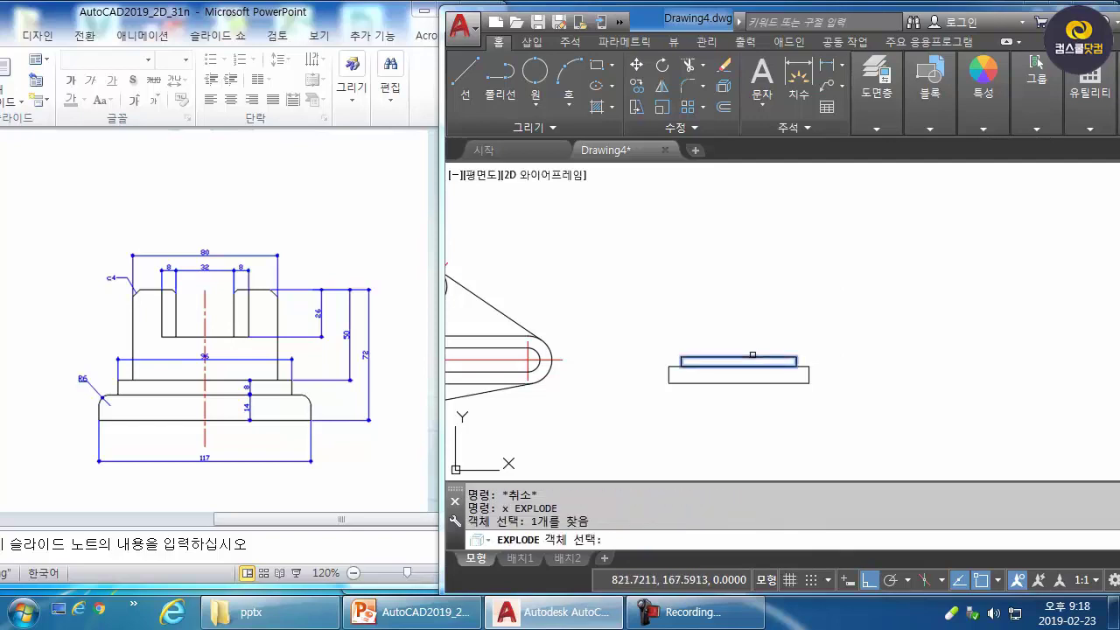
key("space")
type("e")
key("space")
left_click(695, 364)
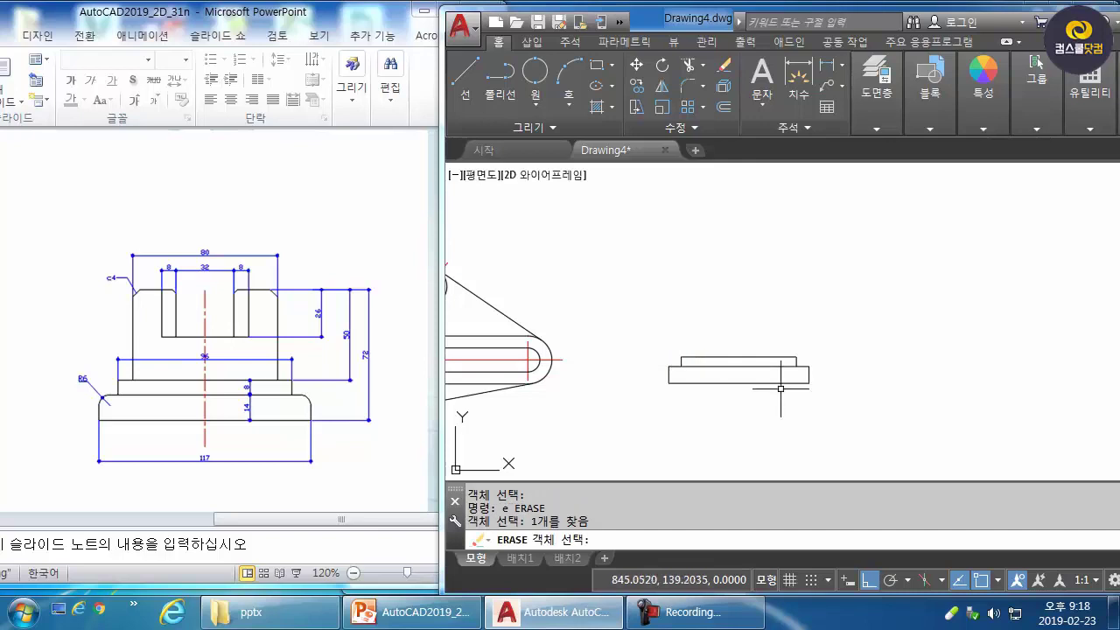
key("space")
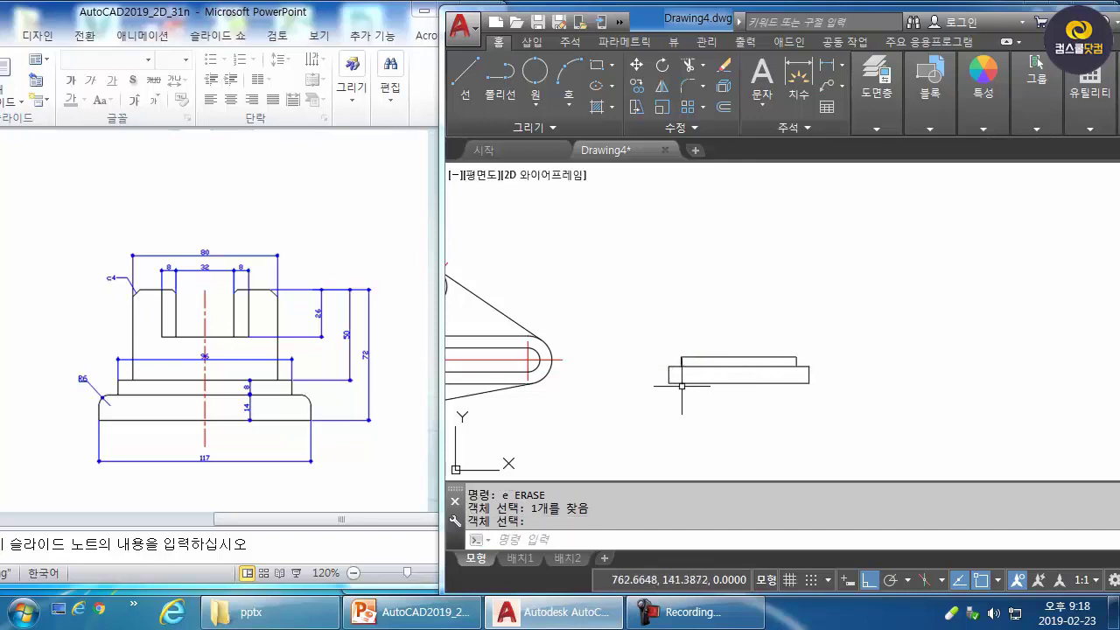
Step: Draw a vertical centre line from the midpoint of the base's lower edge up past the part's full height
scroll(688, 387, "up", 2)
middle_click_drag(815, 333, 786, 361)
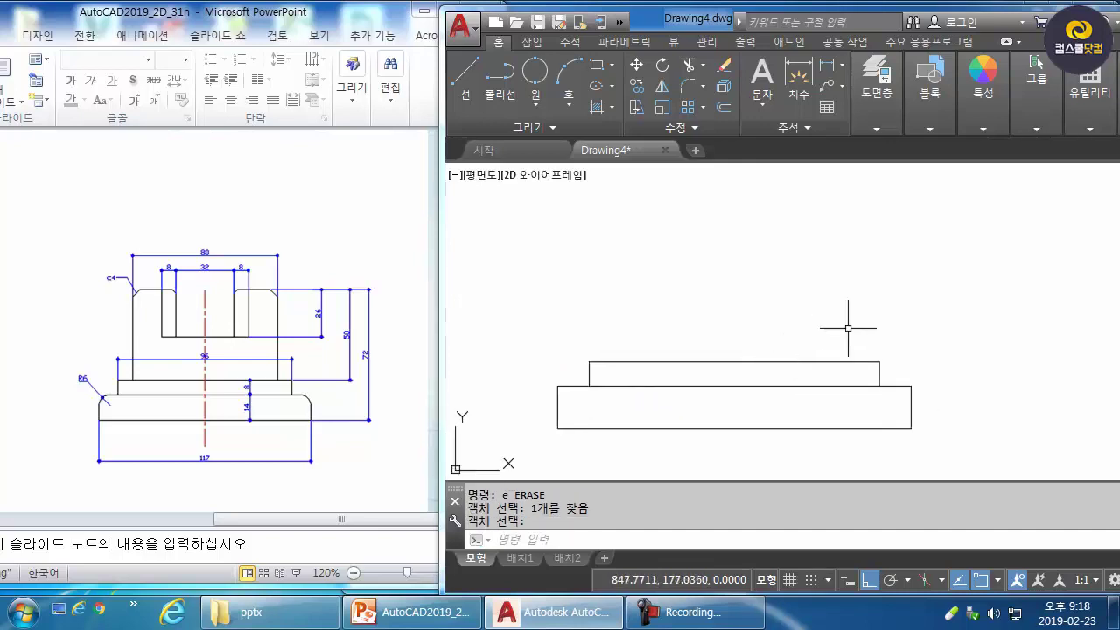
type("l")
key("space")
left_click(736, 428)
scroll(738, 320, "down", 2)
middle_click_drag(739, 307, 715, 356)
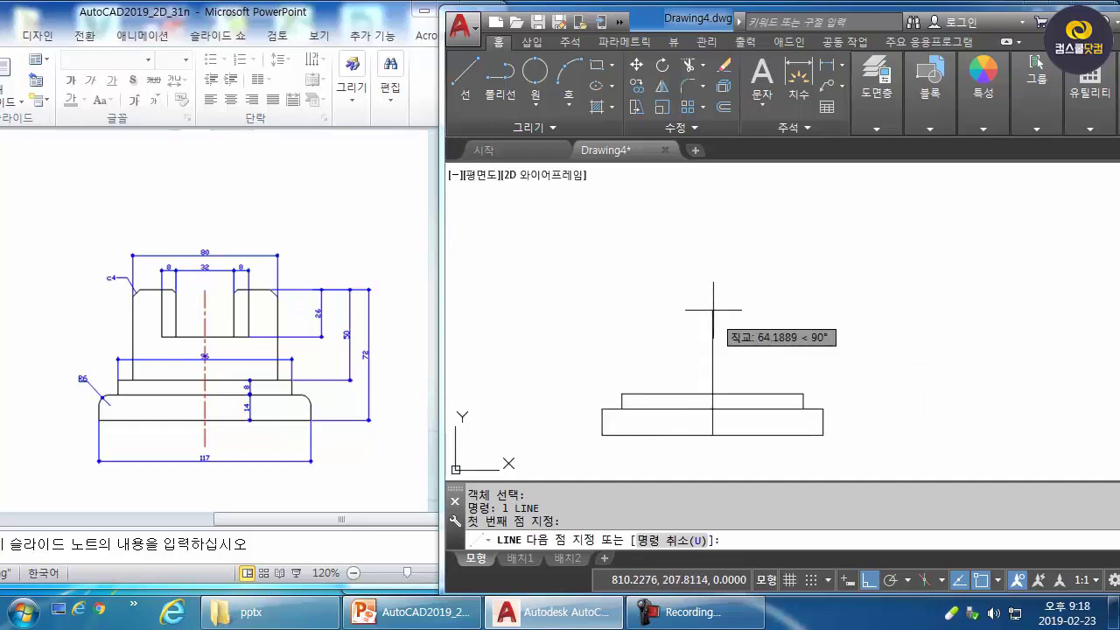
left_click(712, 205)
key("space")
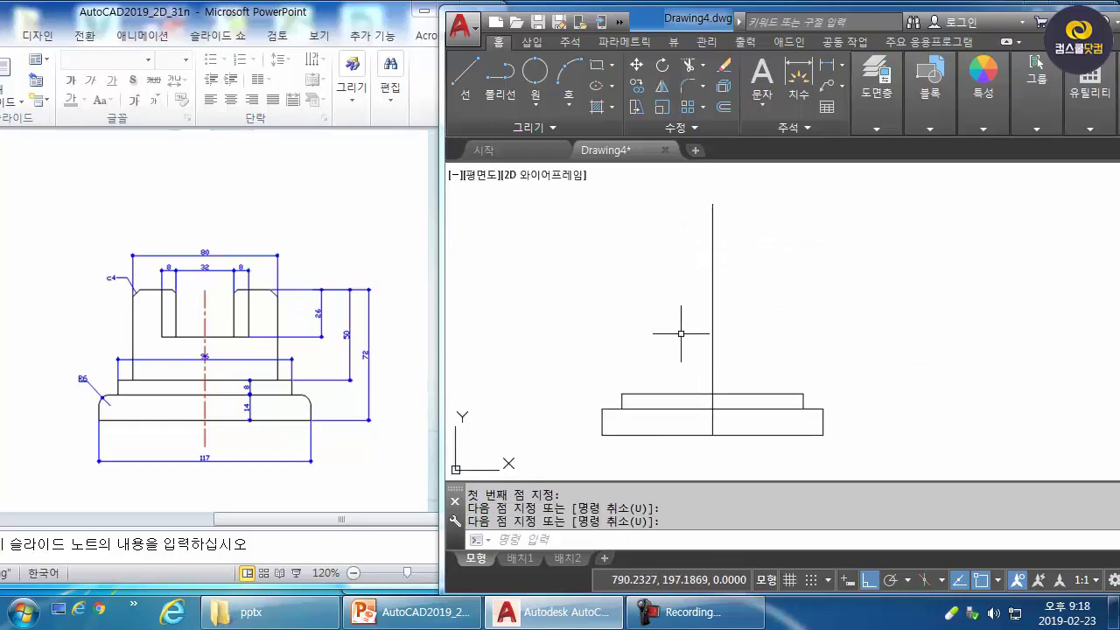
Step: Offset the base's lower edge 72 upward to mark the part's overall height
type("o")
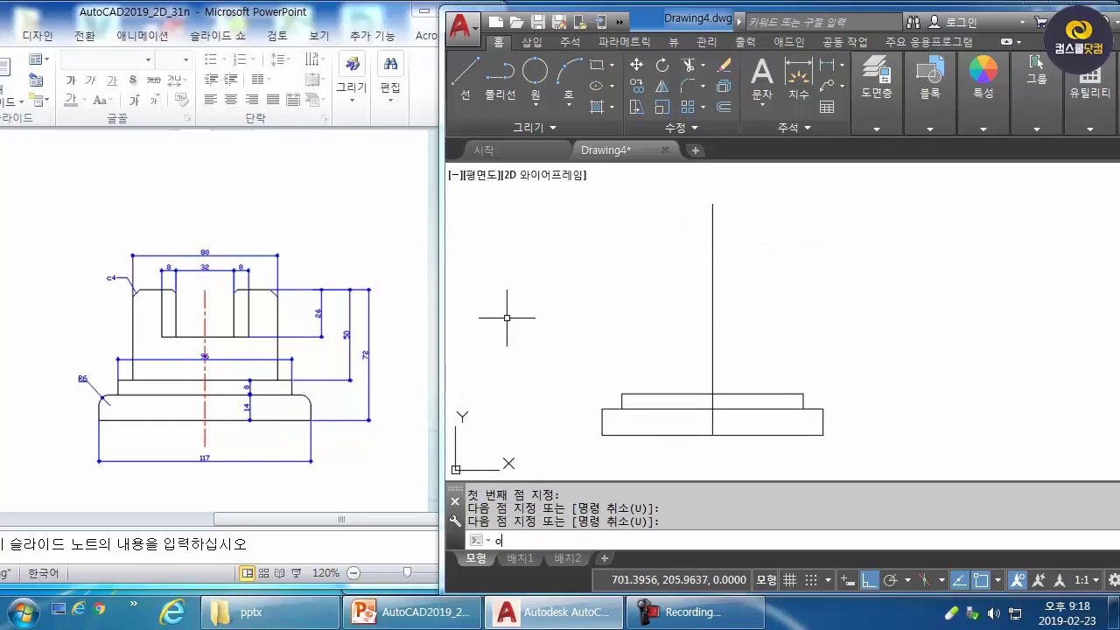
key("space")
type("72")
key("space")
left_click(746, 435)
left_click(749, 372)
key("Escape")
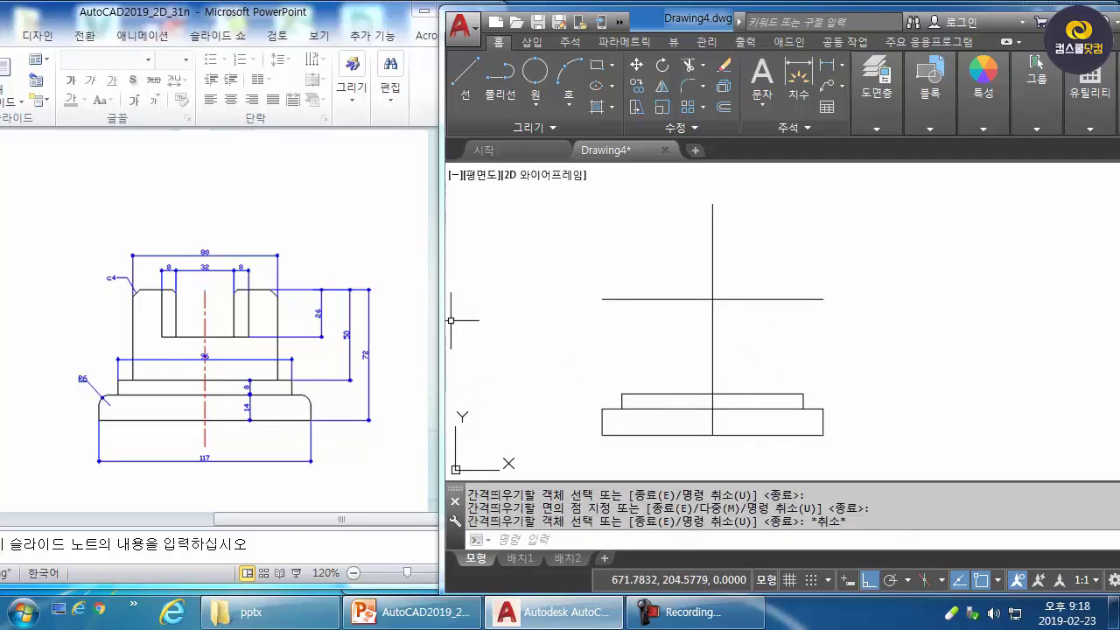
Step: Offset the overall-height line 26 downward to mark the notch floor
key("space")
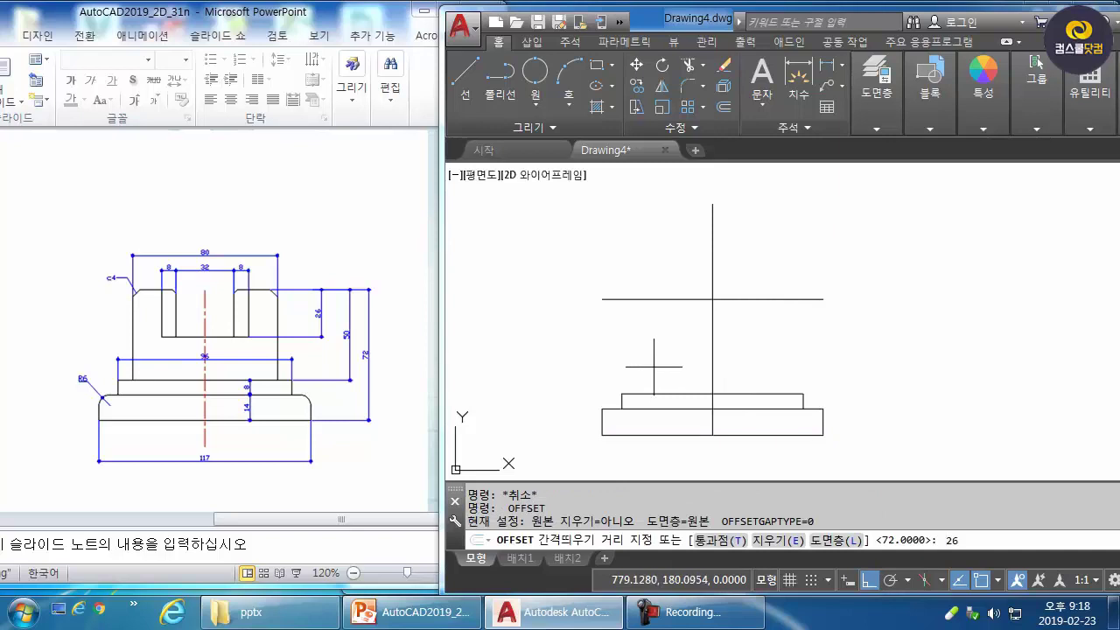
key("space")
left_click(780, 299)
left_click(783, 347)
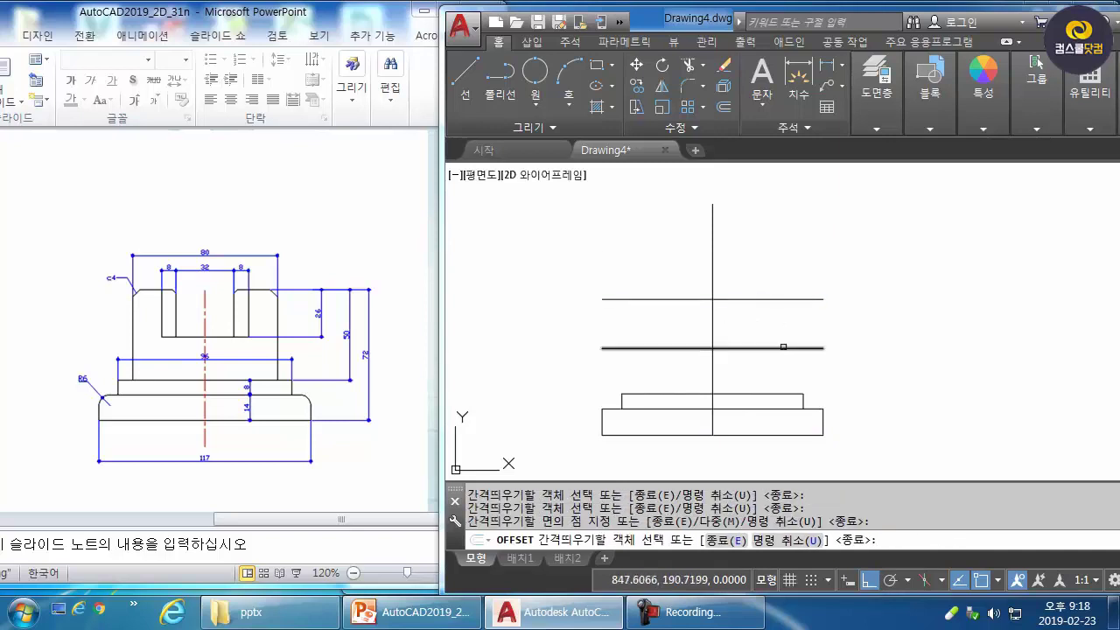
key("Escape")
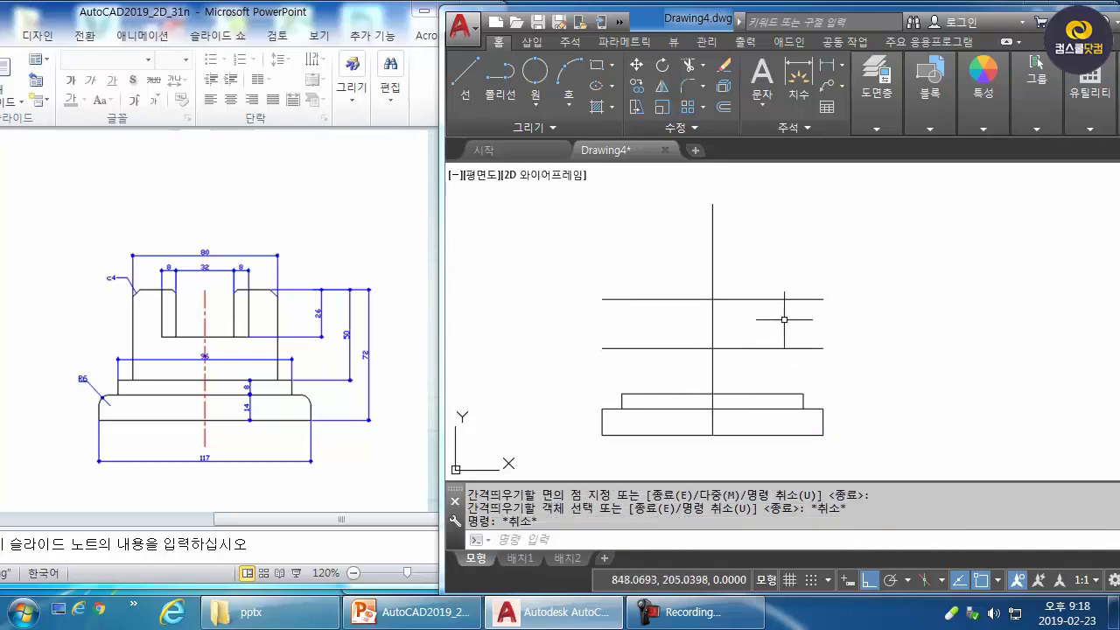
Step: Measure the distance along the centre line from the overall-height line to the top of the 96-wide step
type("di")
key("space")
left_click(713, 319)
left_click(712, 390)
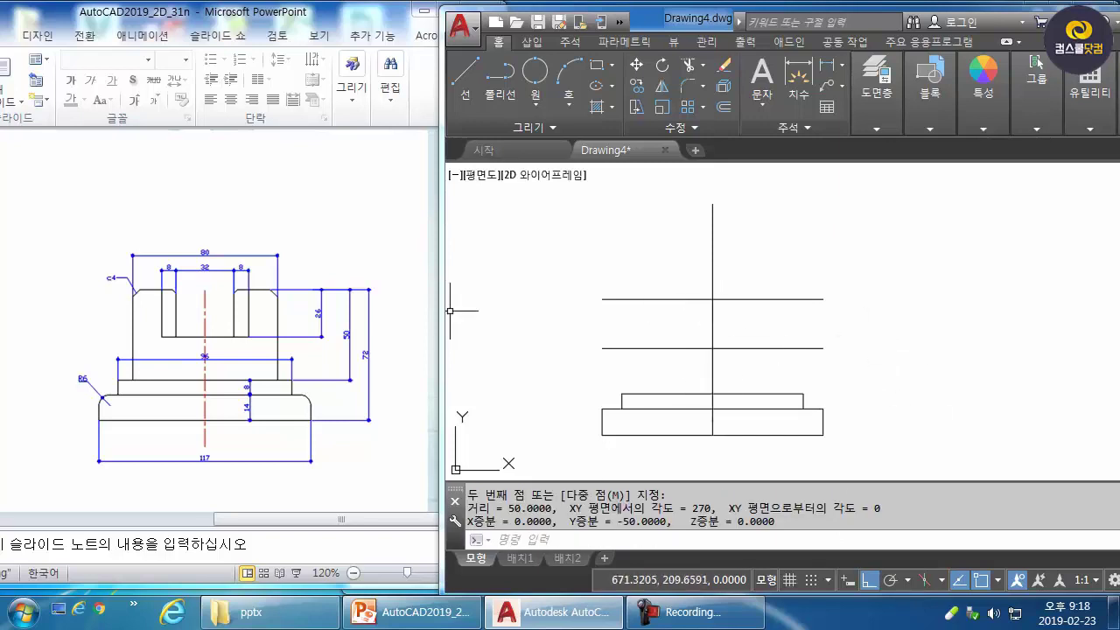
key("Escape")
key("Escape")
key("Escape")
Step: Offset the vertical centre line 40 to the left for the upper block's outer side
type("o")
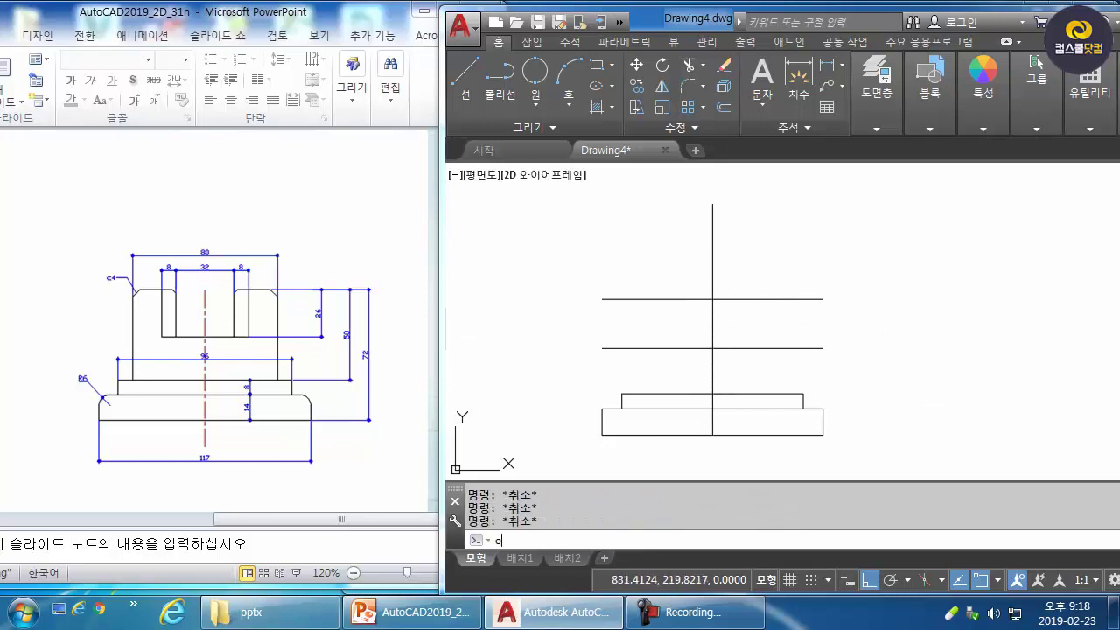
key("space")
type("40")
key("space")
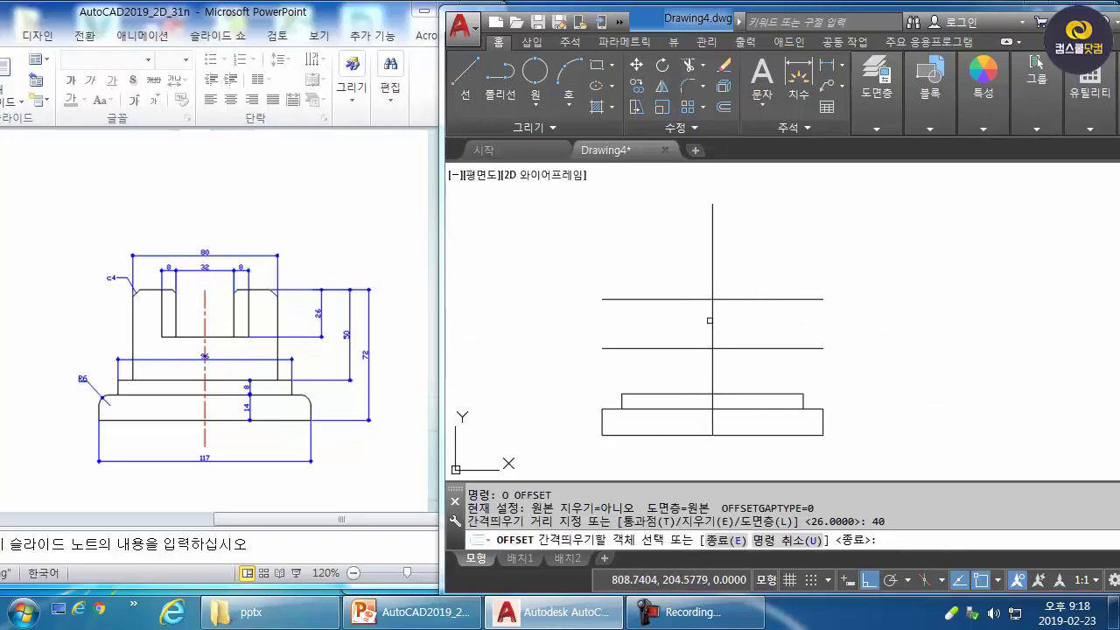
left_click(712, 321)
left_click(655, 327)
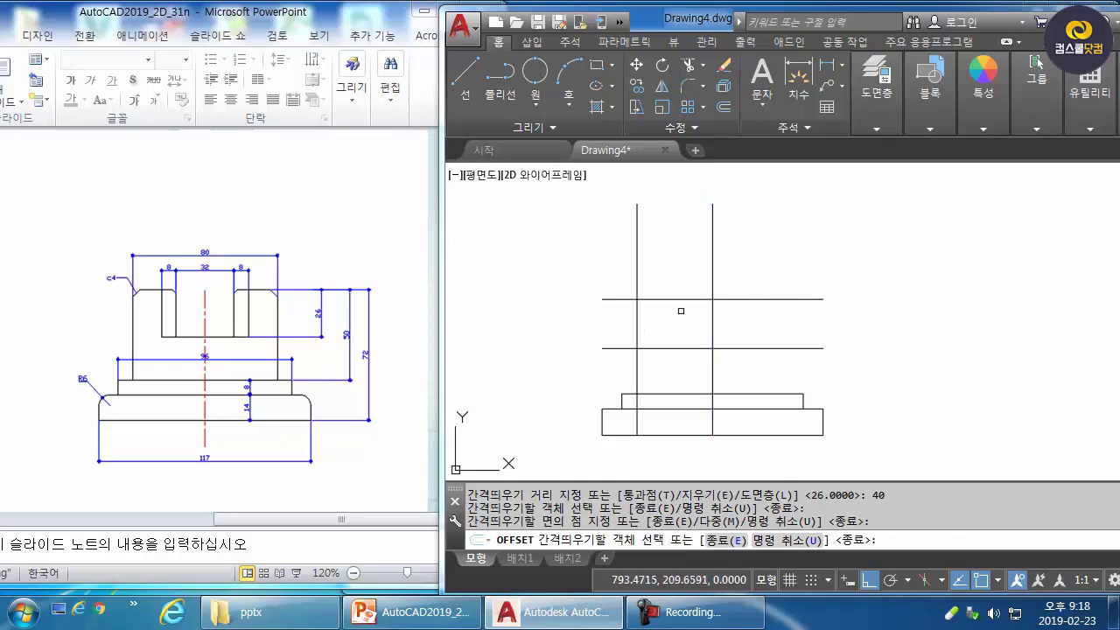
key("Escape")
key("Escape")
key("Escape")
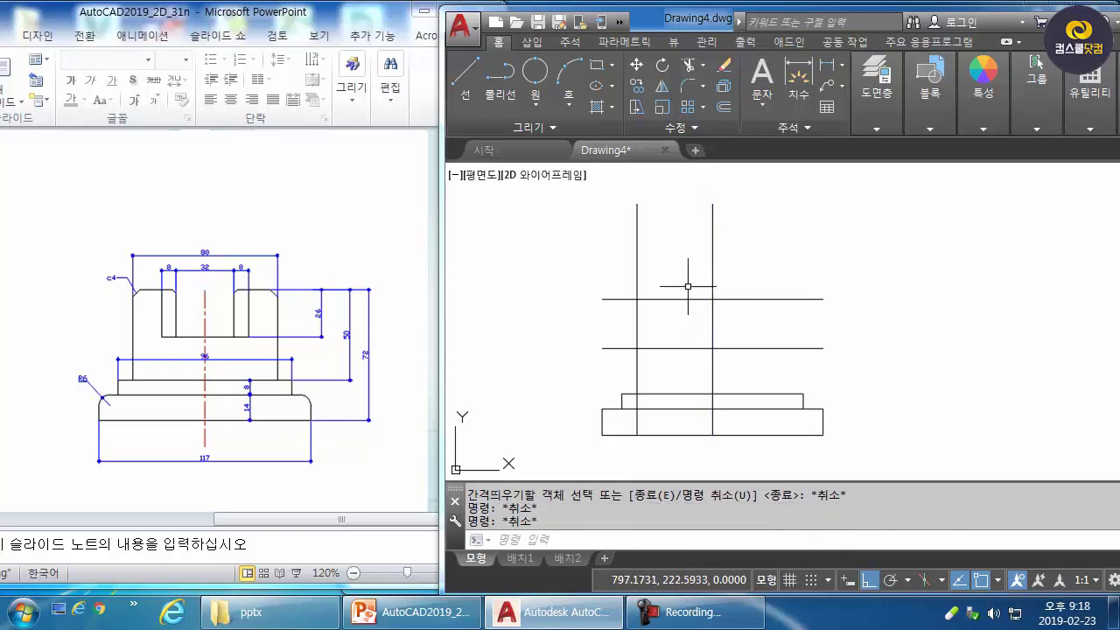
key("Escape")
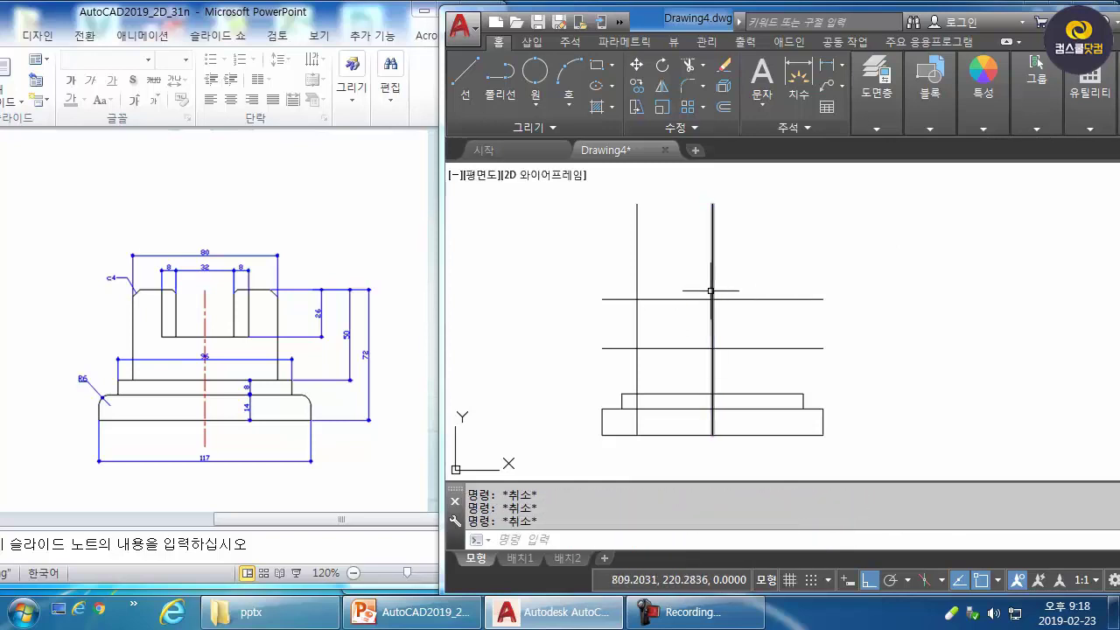
Step: Offset the vertical centre line 32/2 to the left for the inner notch wall
type("o")
key("Return")
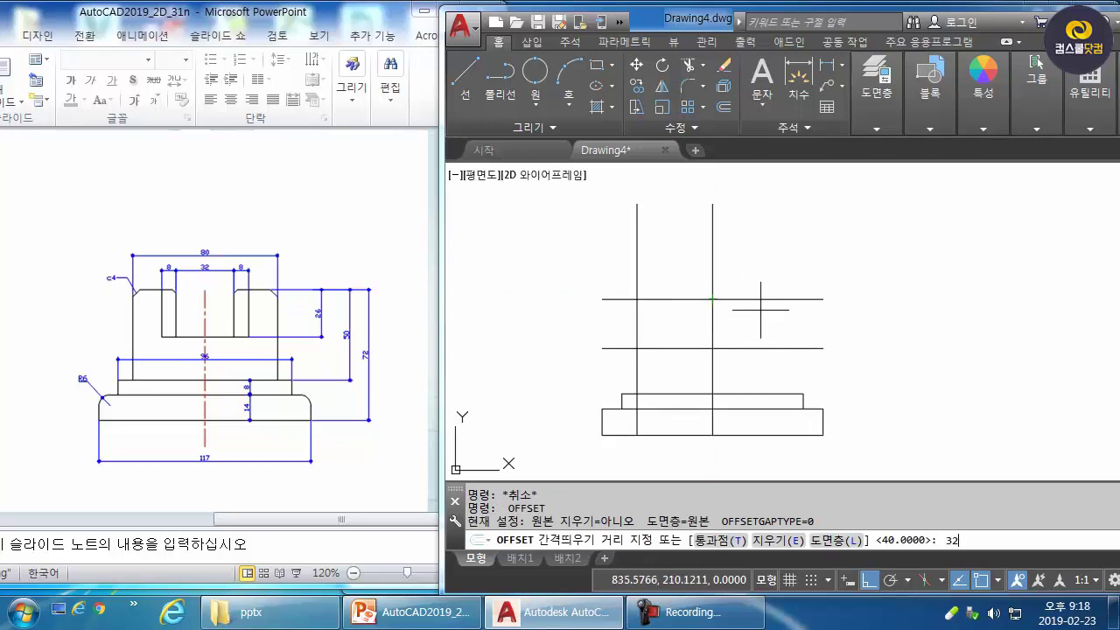
type("32/2")
key("Return")
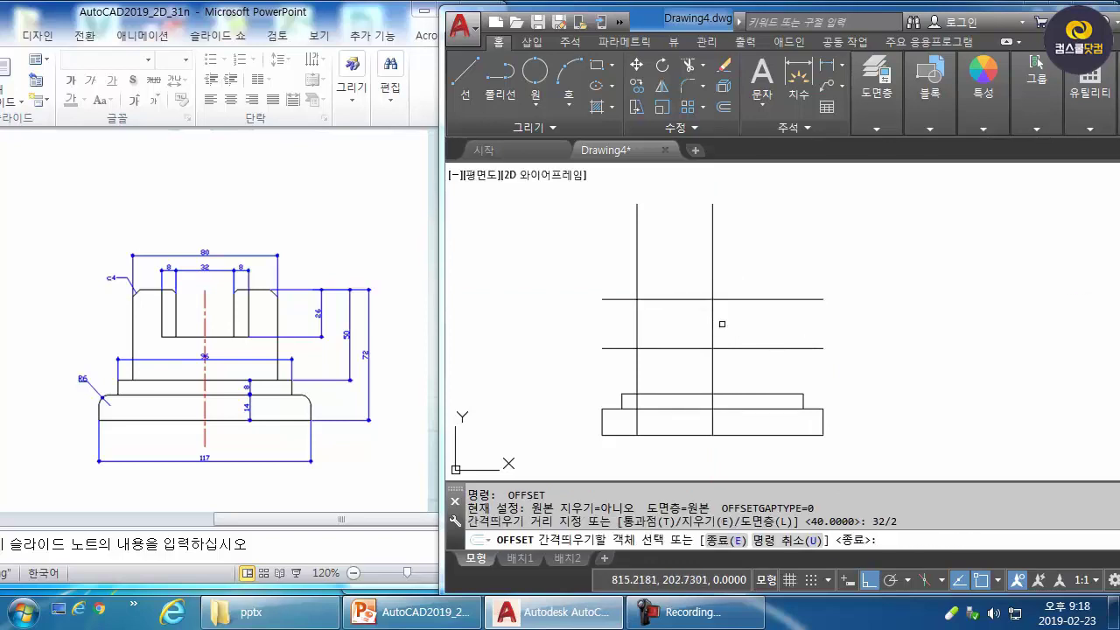
left_click(713, 311)
left_click(644, 321)
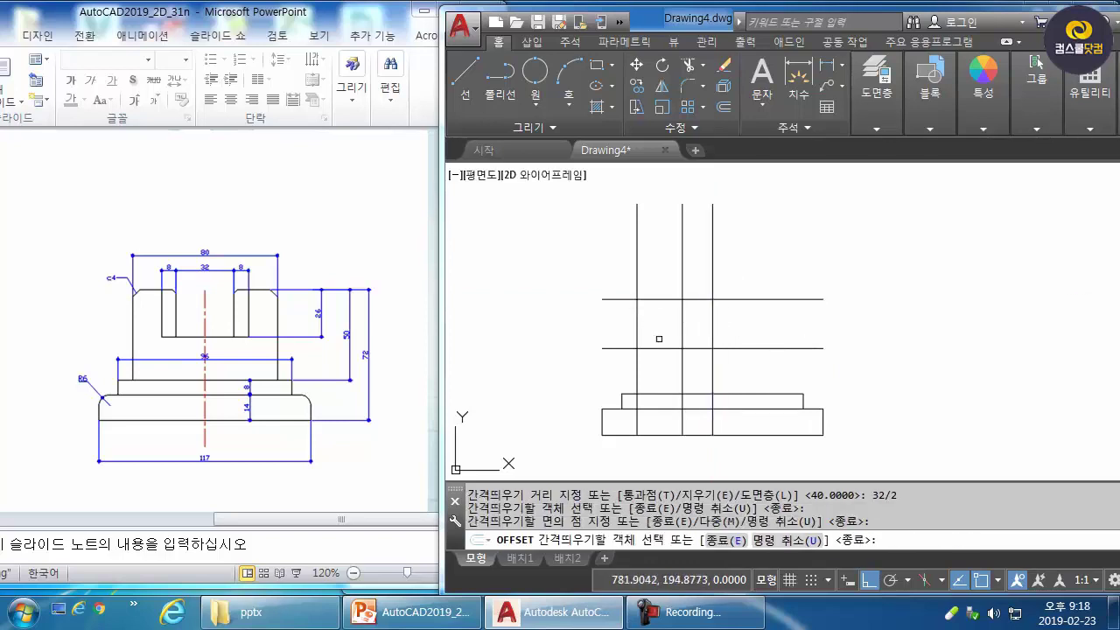
key("Escape")
Step: Offset the inner notch wall line 8 to the left for the outer notch line
key("Return")
type("8")
key("Return")
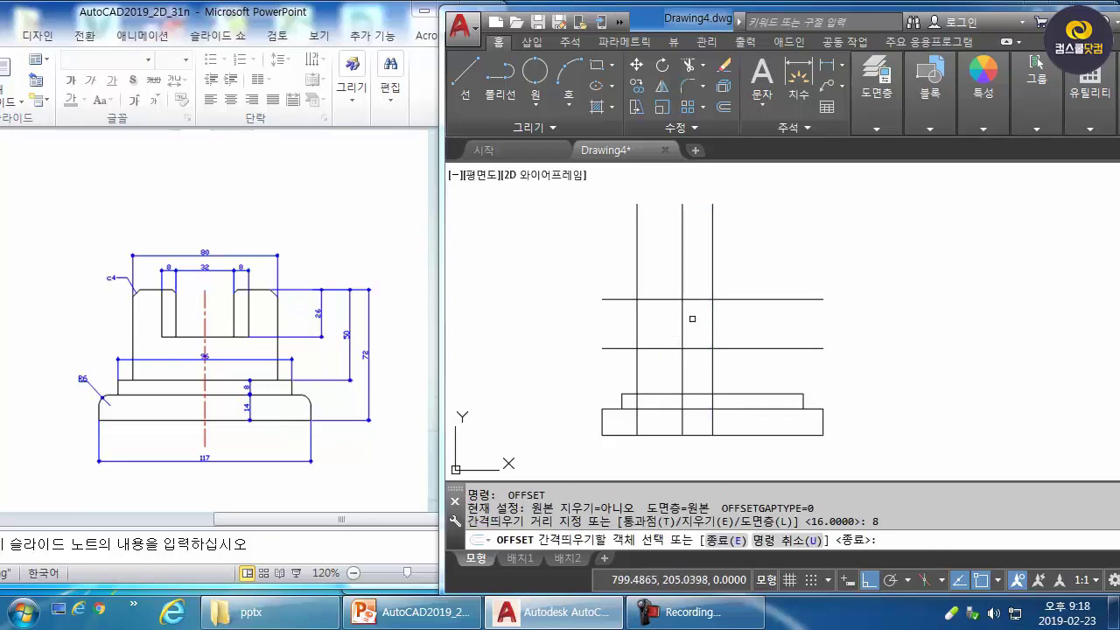
left_click(683, 313)
left_click(674, 336)
key("Escape")
key("Escape")
key("Escape")
Step: Trim the three offset vertical lines above the overall-height line, leaving the centre line whole
type("tr")
key("Return")
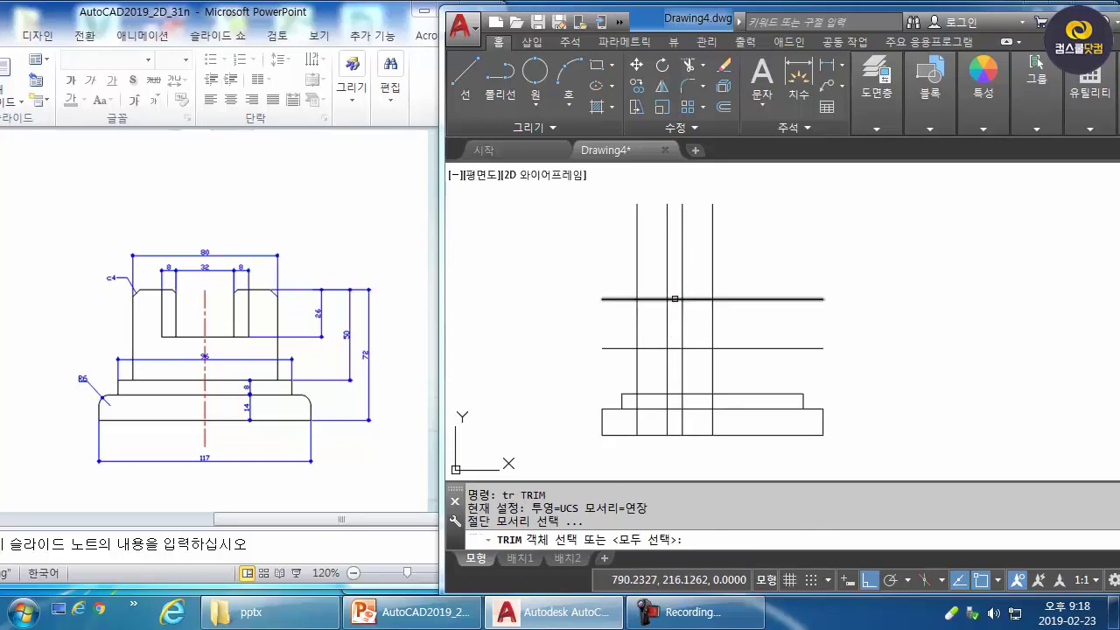
left_click(675, 299)
key("Return")
left_click(675, 298)
left_click(695, 272)
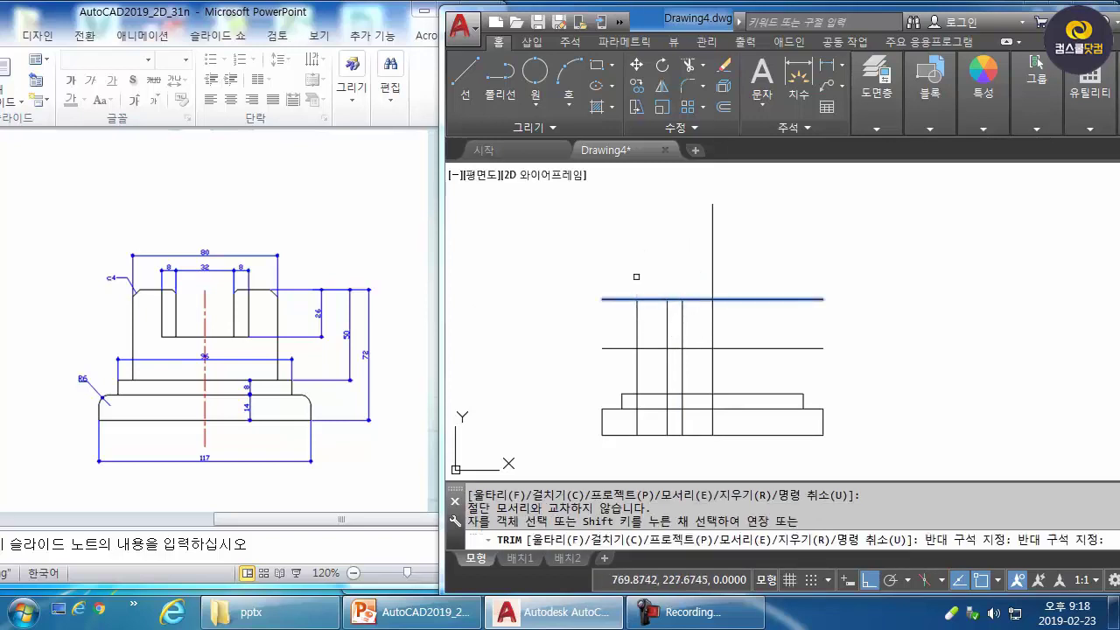
left_click(612, 277)
key("Return")
Step: Trim the left ends of the overall-height and notch-floor lines that extend past the block's outer side
key("Return")
left_click(640, 320)
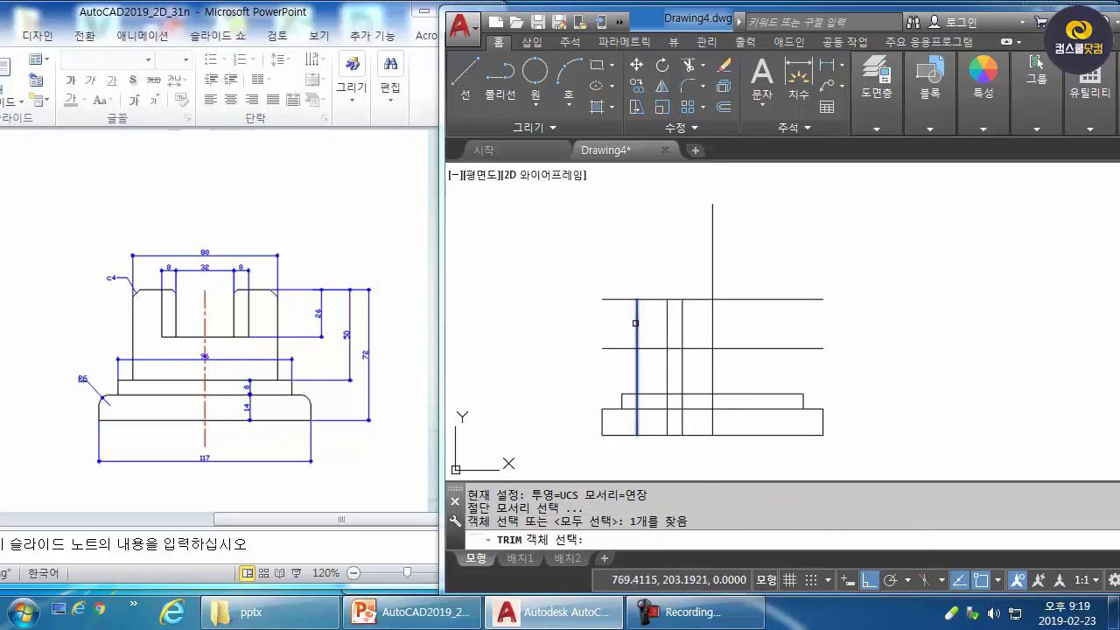
key("Return")
left_click(628, 277)
left_click(587, 326)
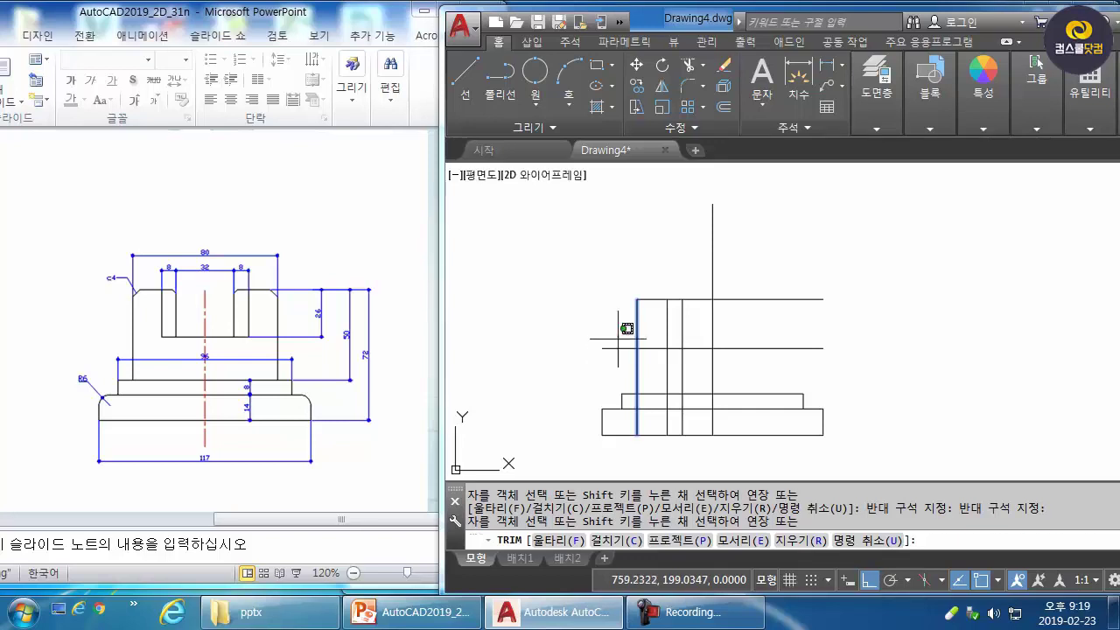
left_click(618, 336)
key("Escape")
Step: Trim the notch-floor line left of the outer notch line and both notch verticals below the notch floor
key("Return")
left_click(679, 337)
left_click(660, 352)
key("Return")
left_click(661, 341)
left_click(651, 362)
left_click(667, 369)
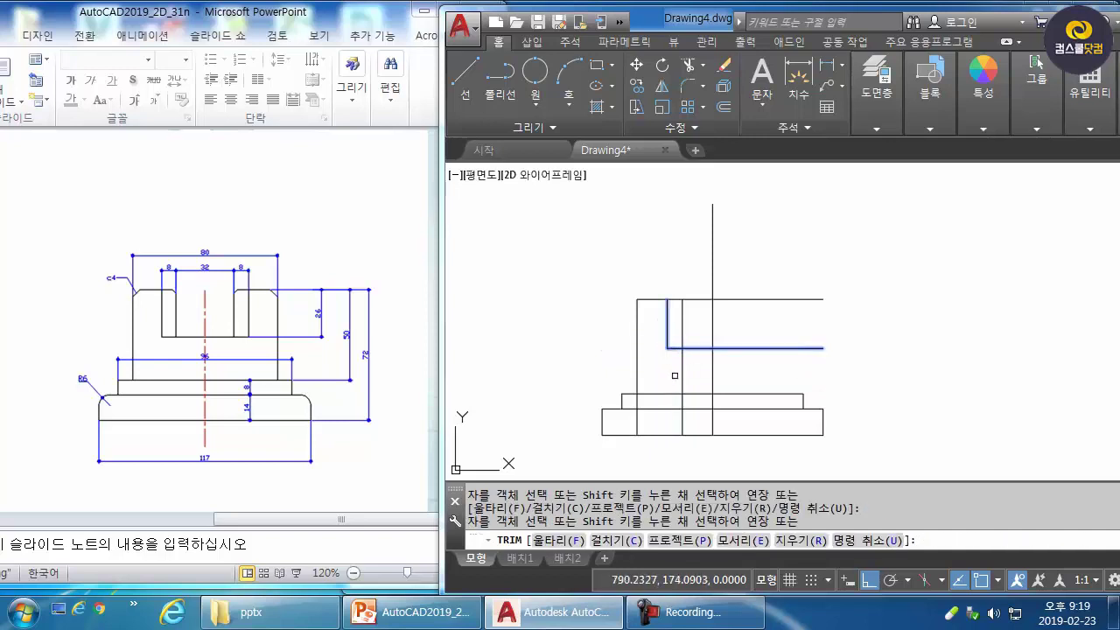
left_click(666, 375)
key("Escape")
key("Escape")
Step: Trim the overall-height and notch-floor lines to the right of the centre line
key("Return")
left_click(725, 316)
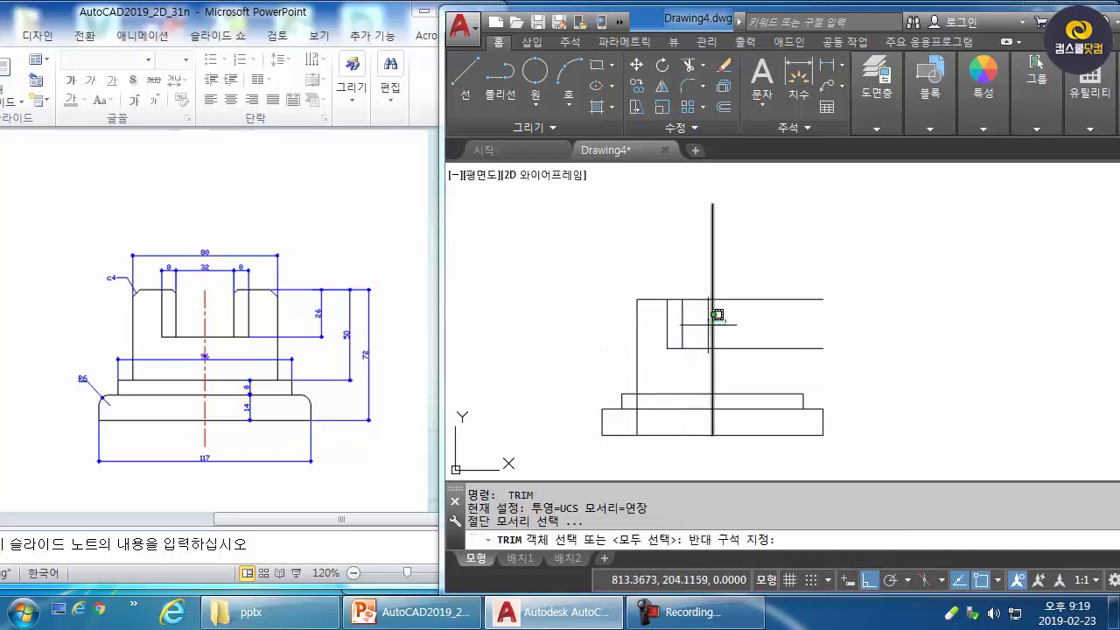
left_click(703, 329)
key("Return")
left_click(793, 281)
left_click(716, 380)
key("Escape")
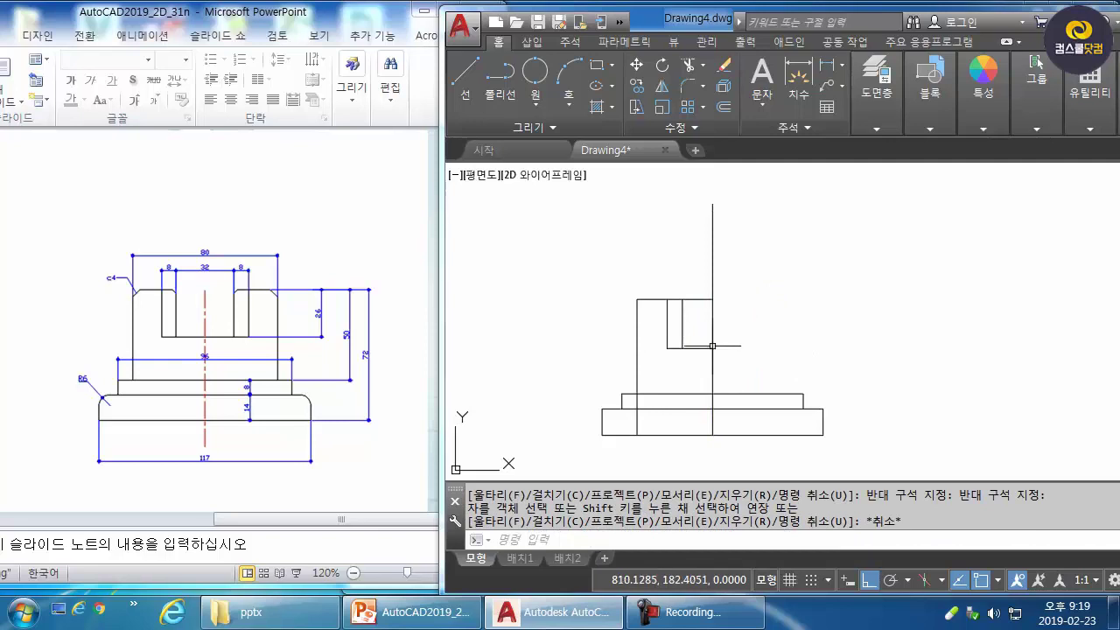
key("Escape")
key("Escape")
Step: Trim the overall-height line between the inner notch wall and the centre line to open the notch
key("Return")
left_click(684, 323)
key("Return")
left_click(702, 292)
left_click(698, 314)
key("Return")
key("Escape")
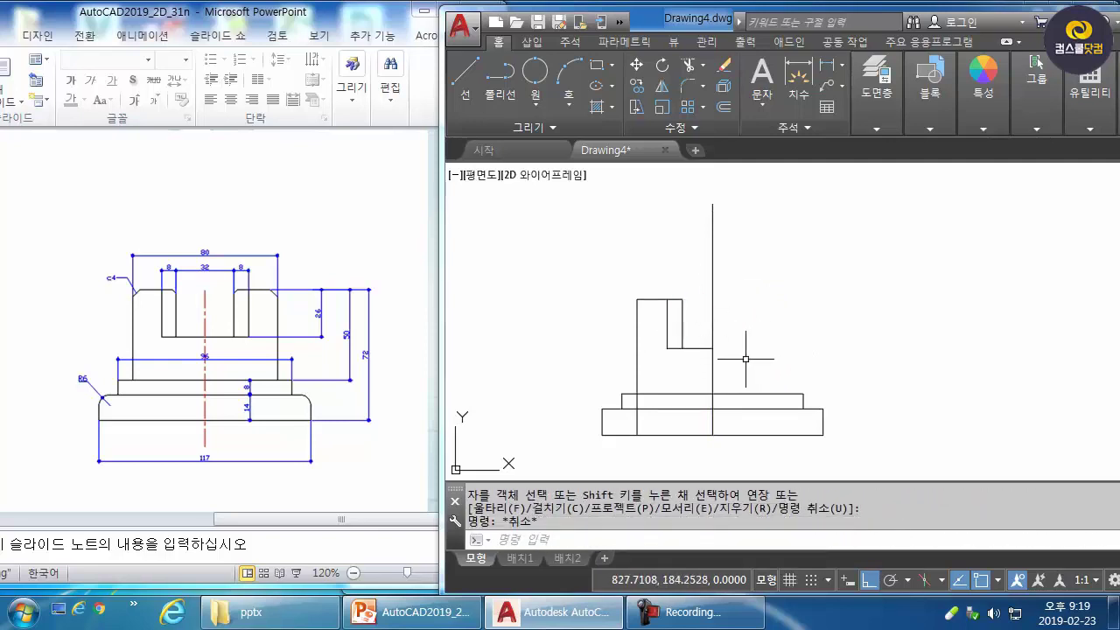
Step: Trim the part of the block's left outer side that runs below the top edge of the middle step
key("Escape")
key("Return")
left_click(644, 395)
key("Return")
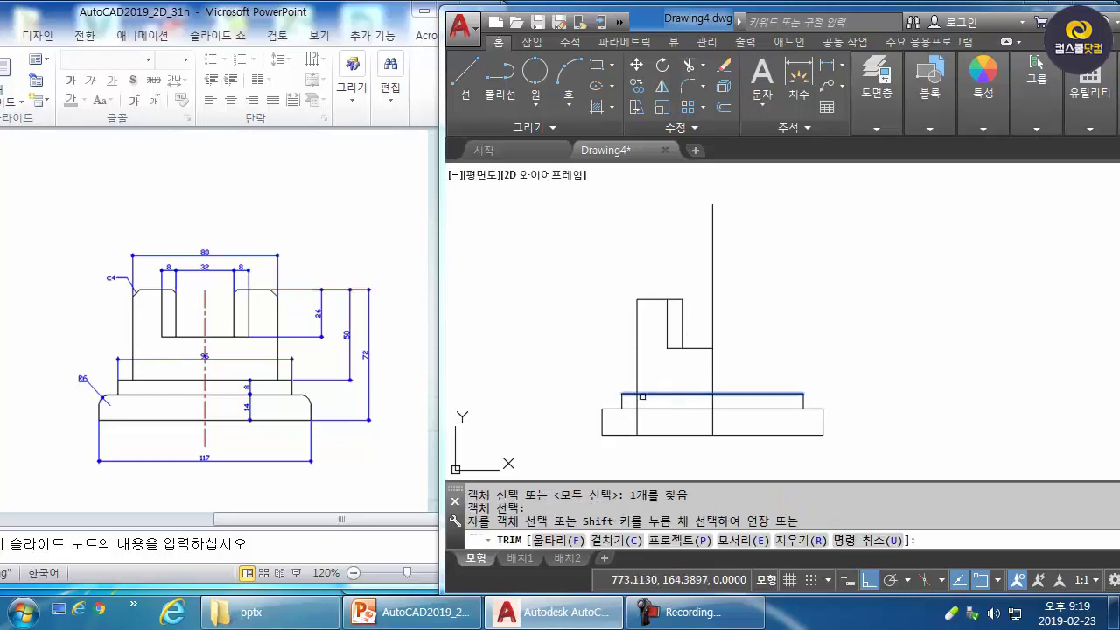
left_click(637, 403)
key("Return")
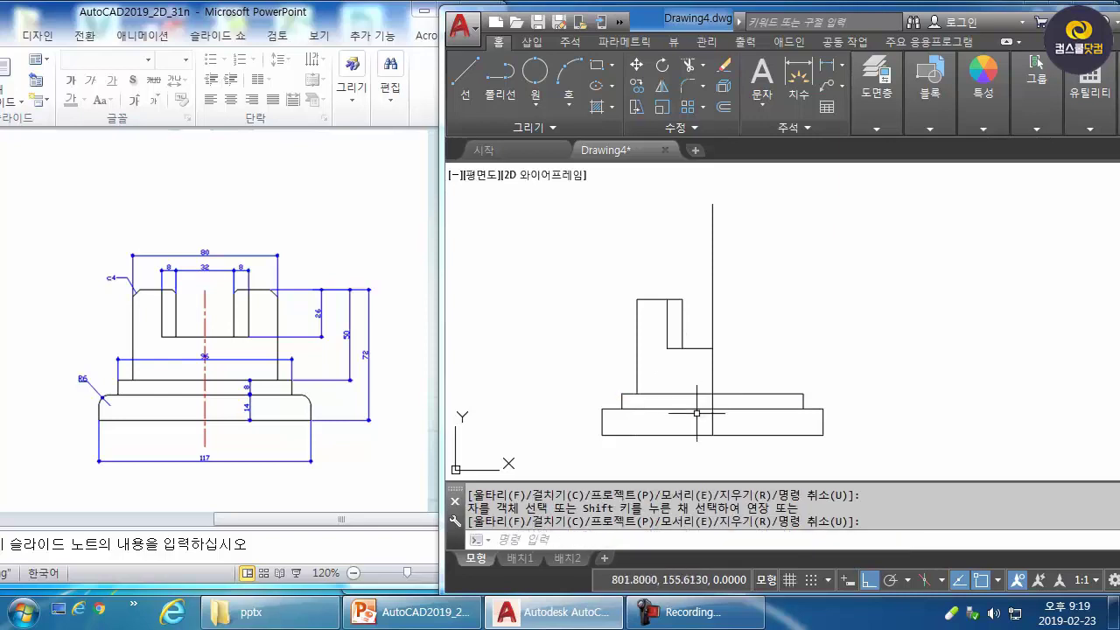
key("Escape")
key("Escape")
Step: Start Chamfer and set both chamfer distances to 4
type("cha")
key("Return")
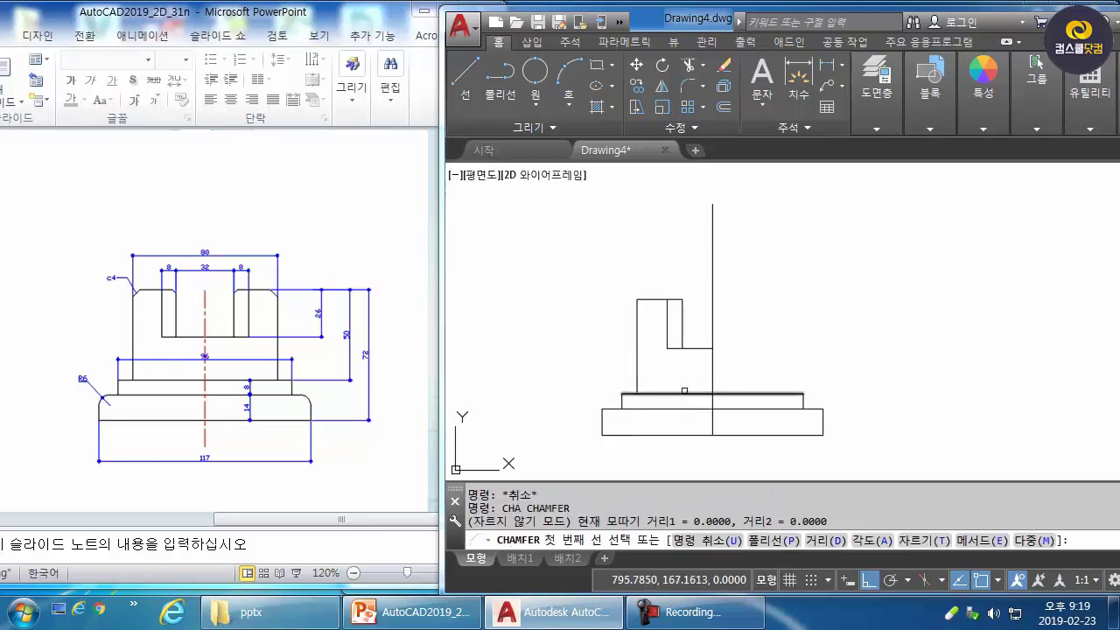
type("d")
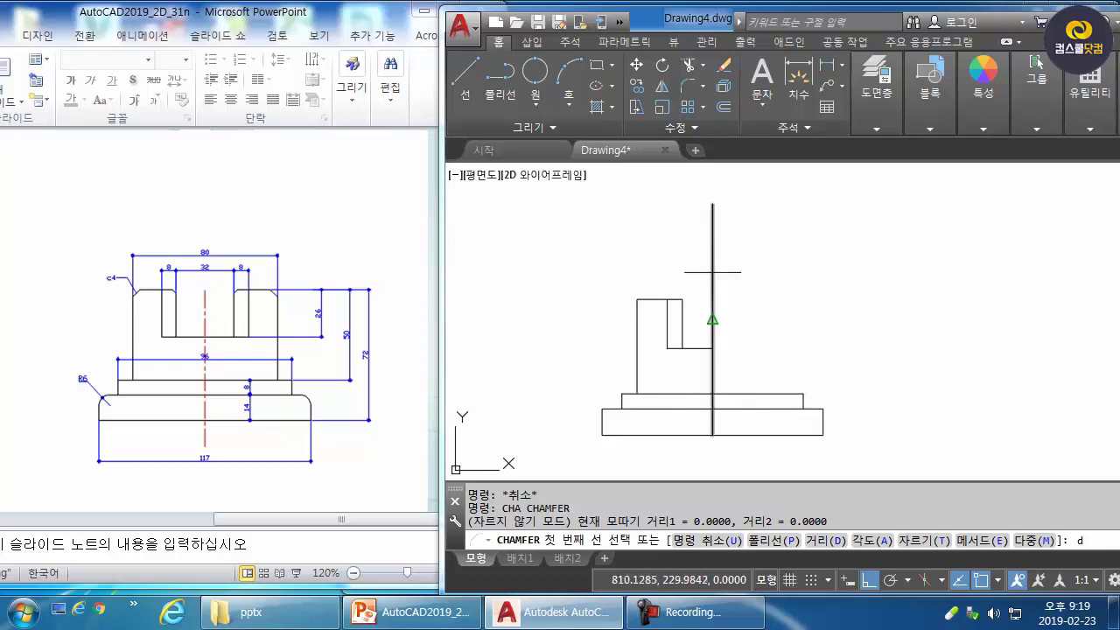
key("Return")
type("4")
key("Return")
type("4")
key("Return")
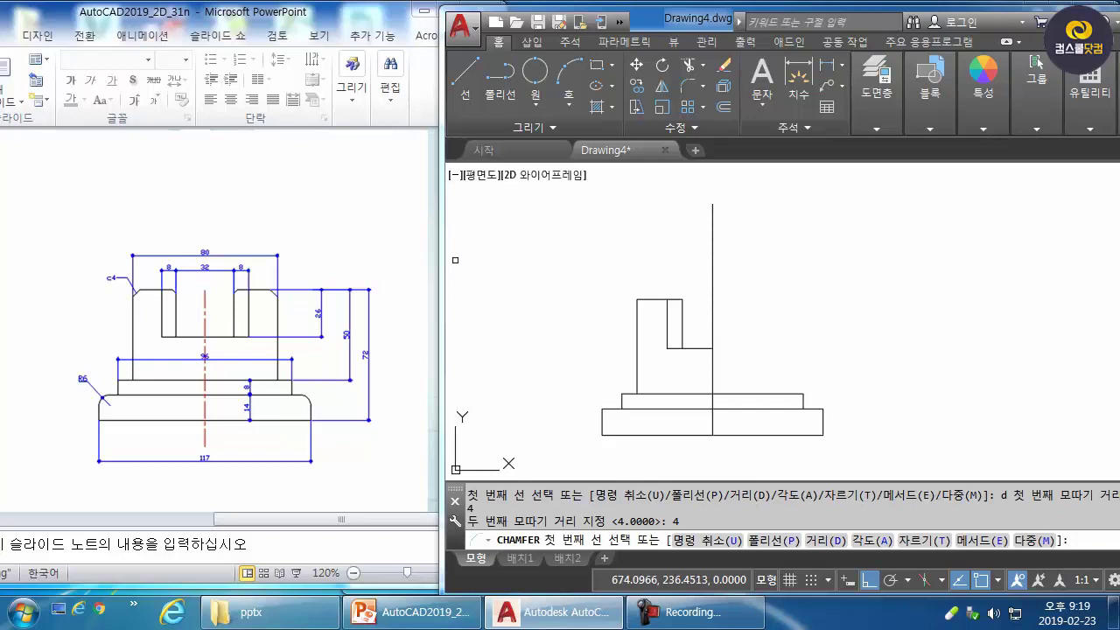
Step: Switch Chamfer to trim mode and chamfer the block's upper-left outer corner between its top edge and outer side
left_click(647, 299)
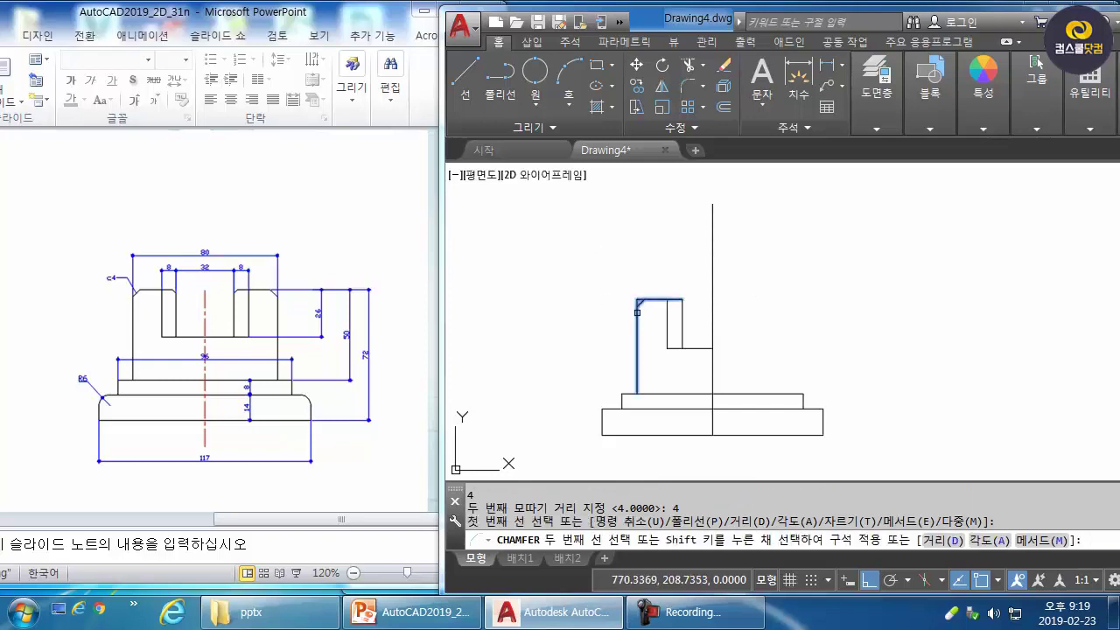
key("Escape")
key("Return")
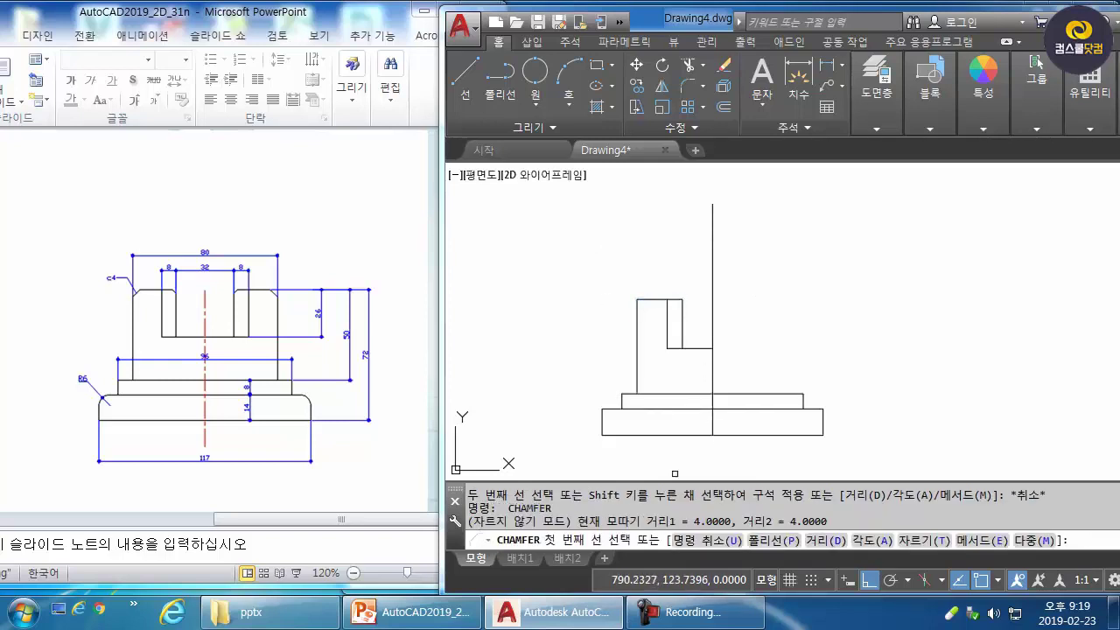
type("T")
key("Return")
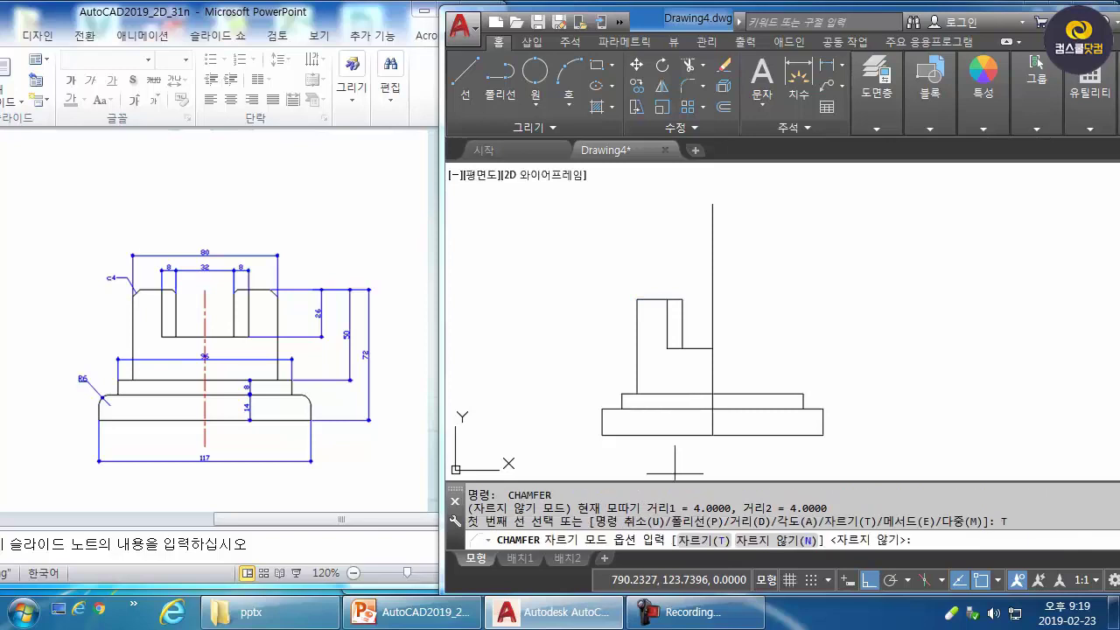
type("T")
key("Return")
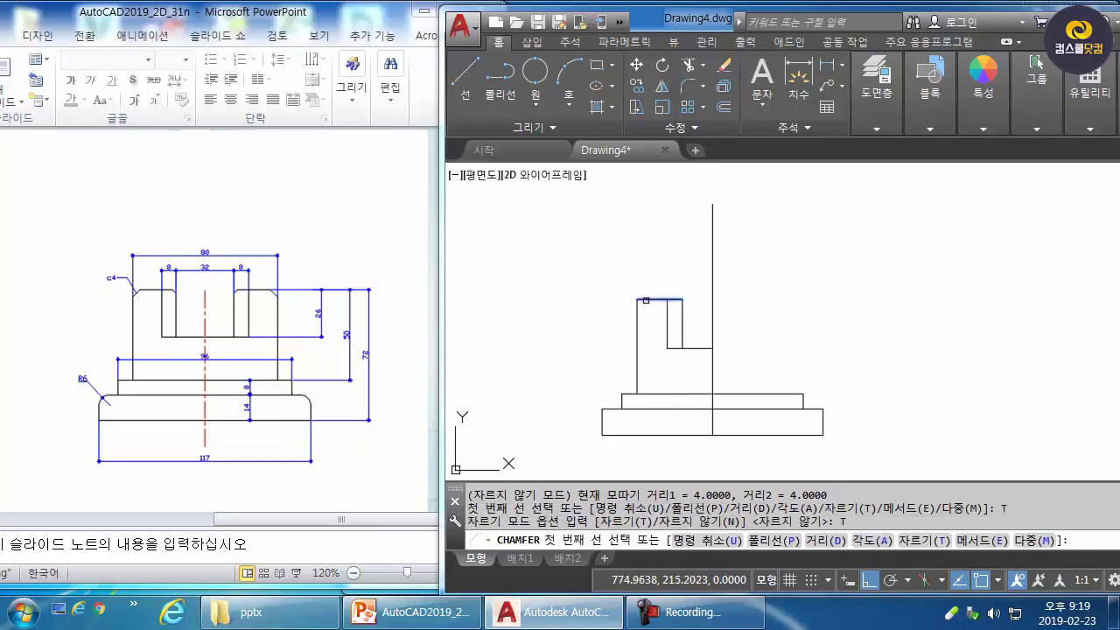
left_click(646, 300)
left_click(637, 310)
left_click(655, 348)
key("Escape")
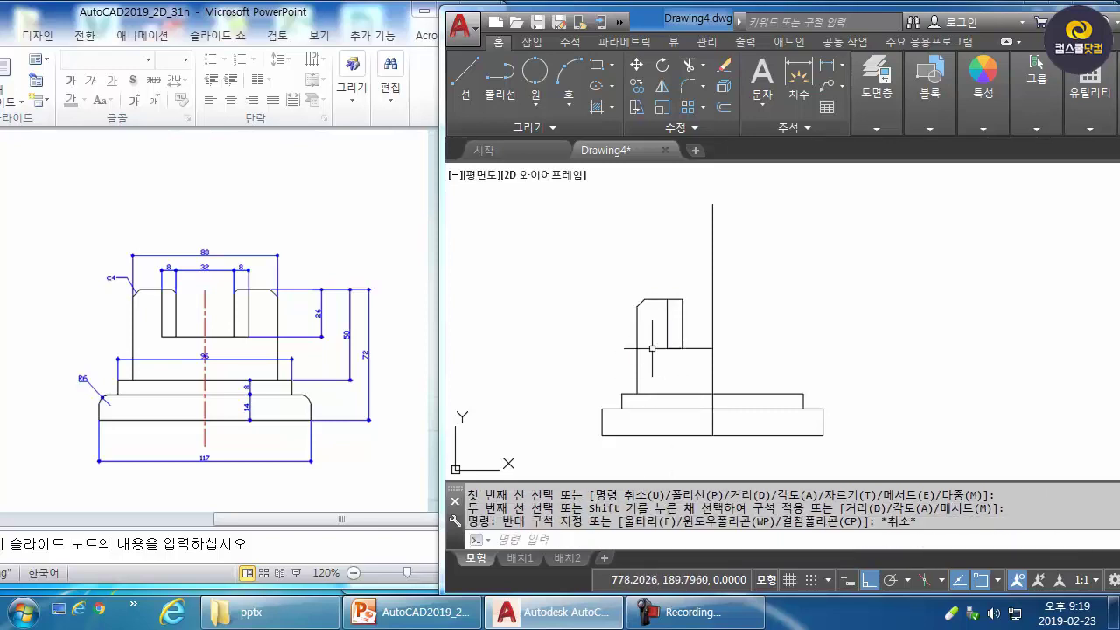
Step: Chamfer the corner between the block's top edge and the inner notch wall with both distances at 2
key("Return")
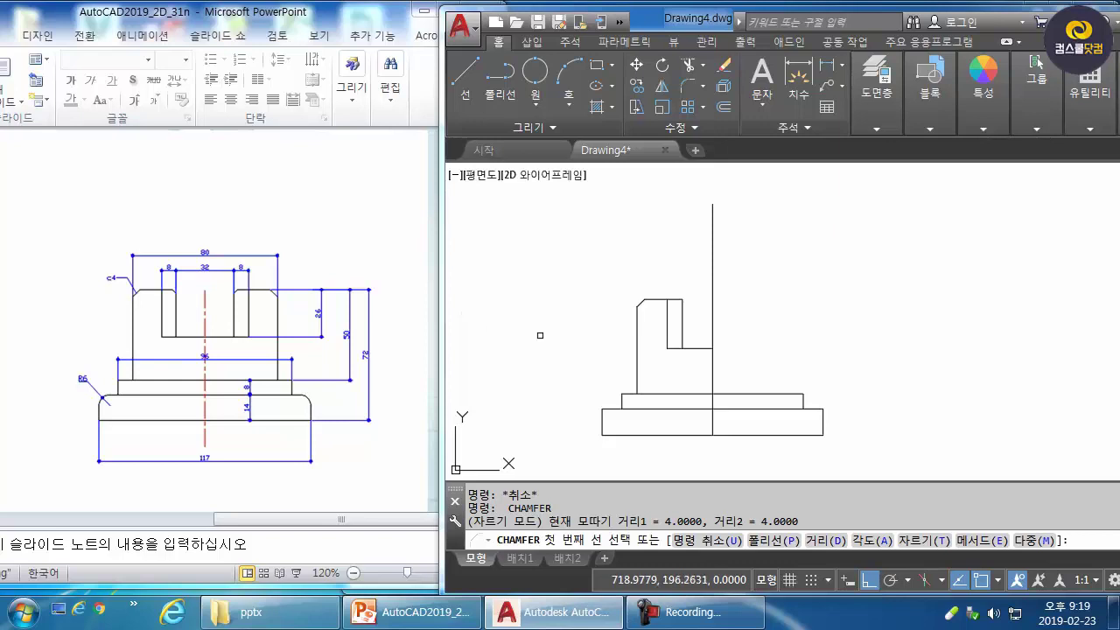
type("d 첫 번째 모따기 거리")
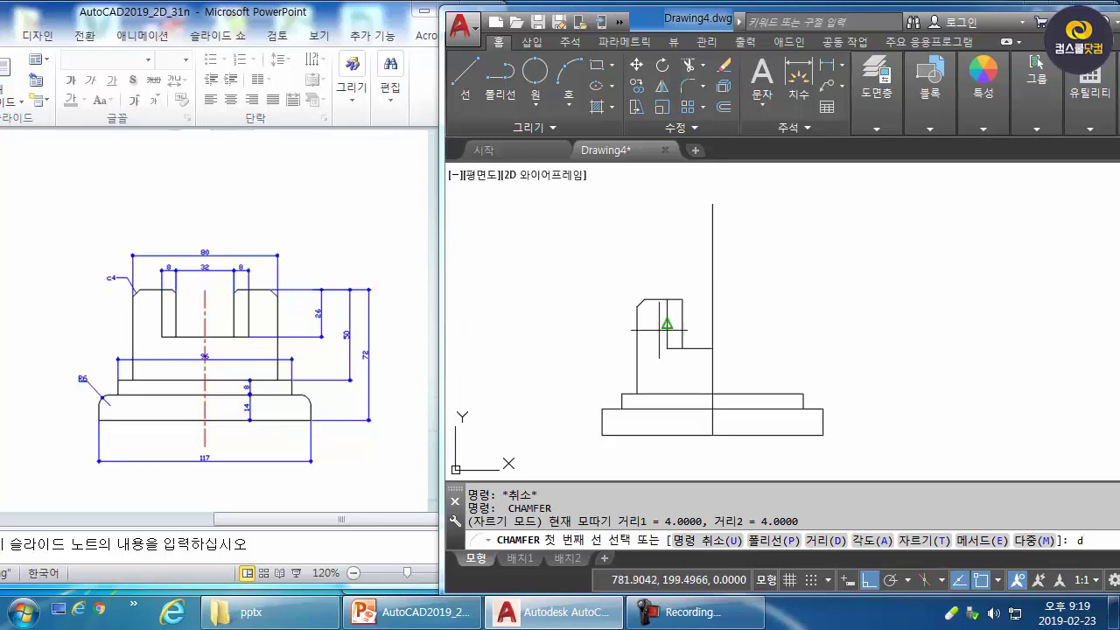
key("Return")
type("2")
key("Return")
type("2")
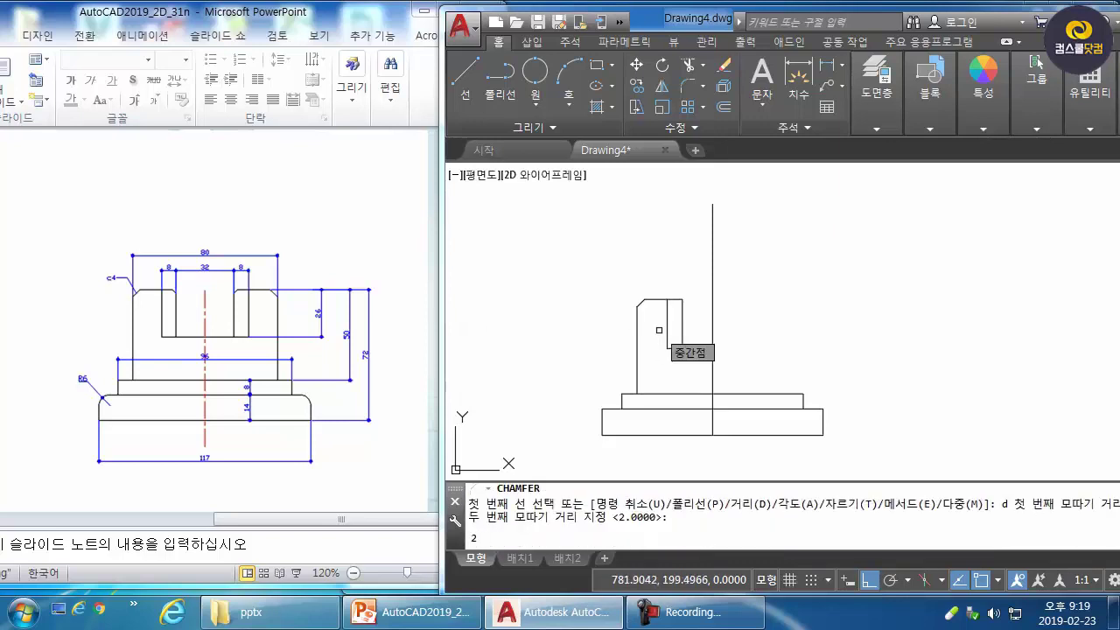
key("Return")
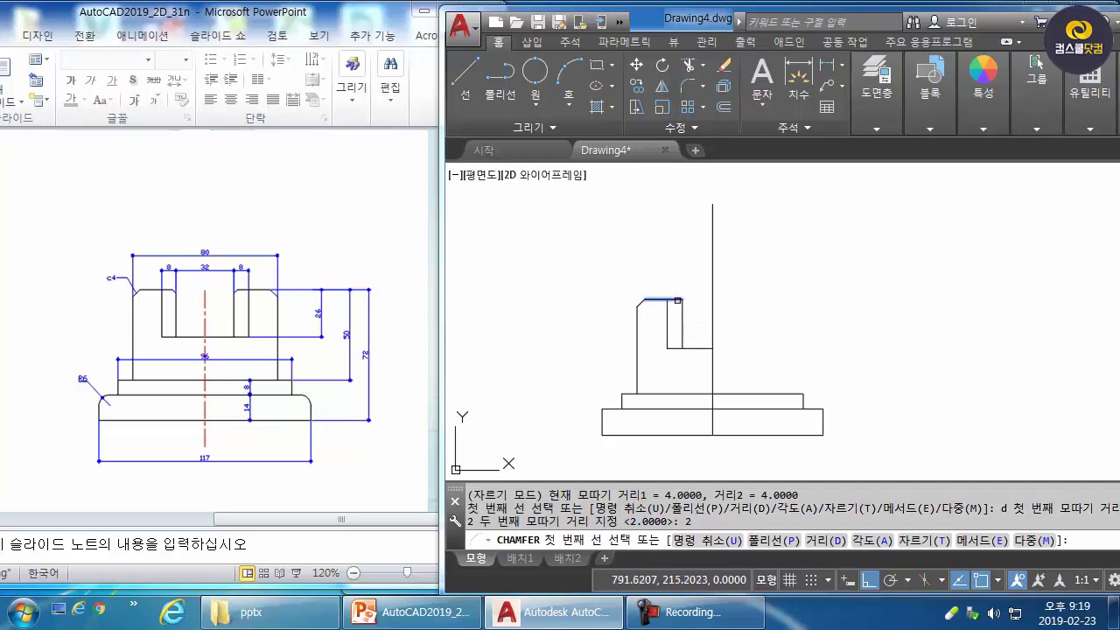
left_click(678, 301)
left_click(682, 311)
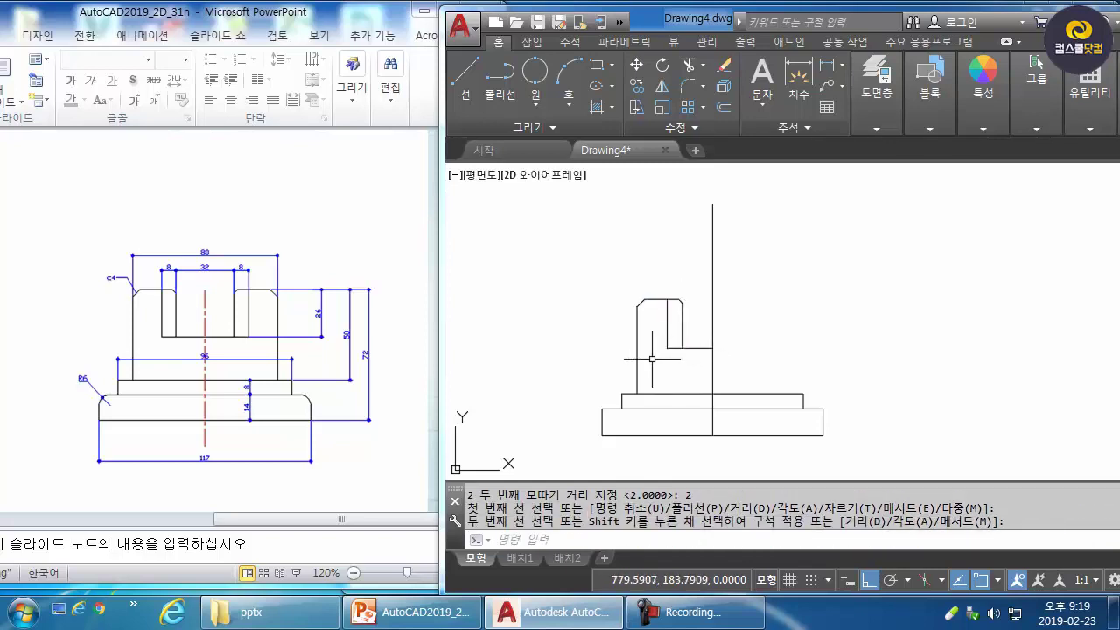
key("Escape")
key("Escape")
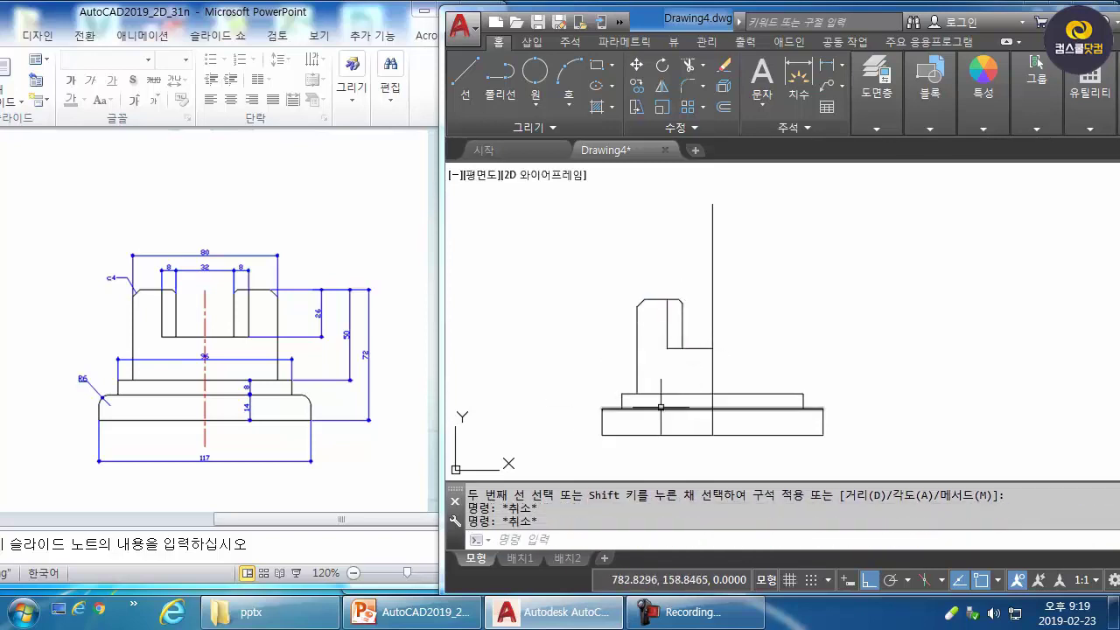
Step: Fillet the upper-left corner of the base with a radius of 6
type("f")
key("Return")
type("6")
key("Return")
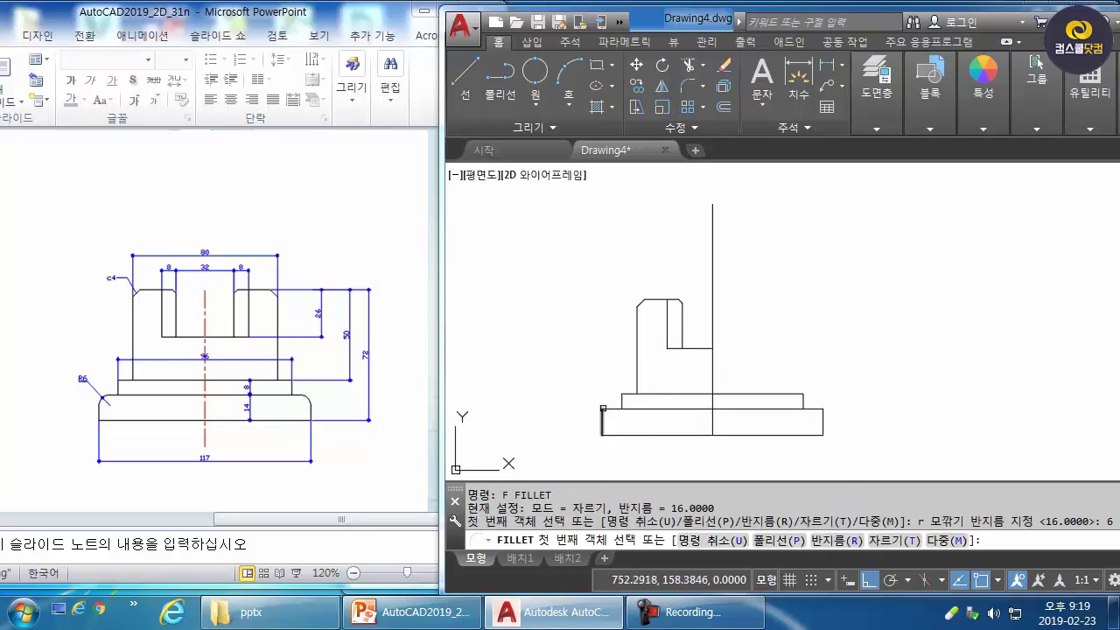
left_click(610, 409)
key("Escape")
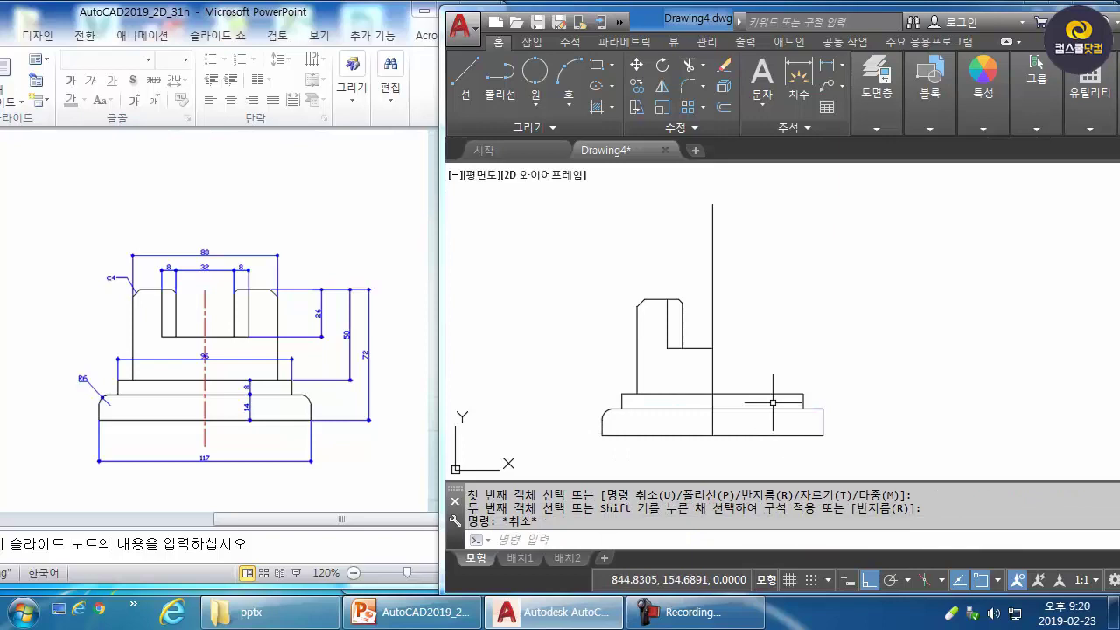
key("Escape")
key("Escape")
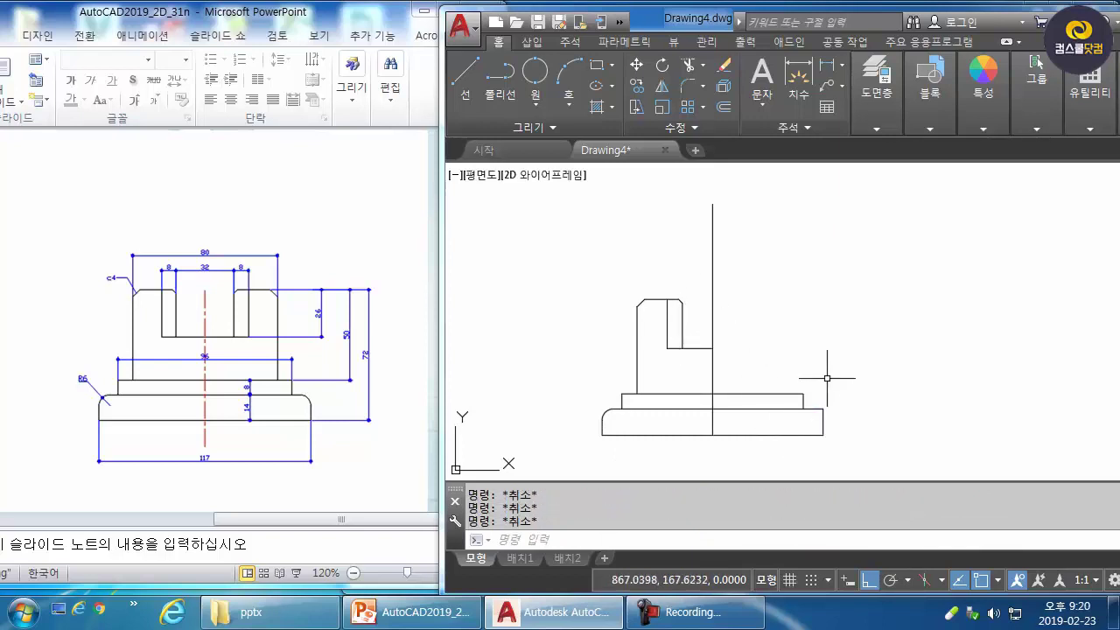
Step: Mirror the chamfered left block half and its notch lines about the vertical centre line, keeping the originals
type("mi")
key("Return")
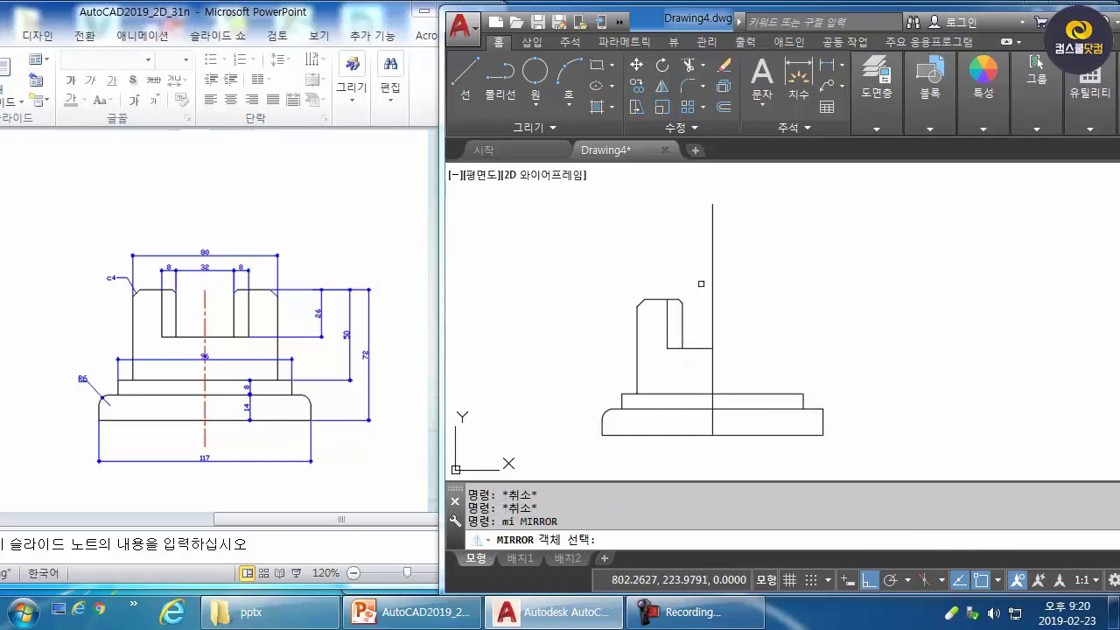
left_click(694, 284)
left_click(638, 369)
key("Return")
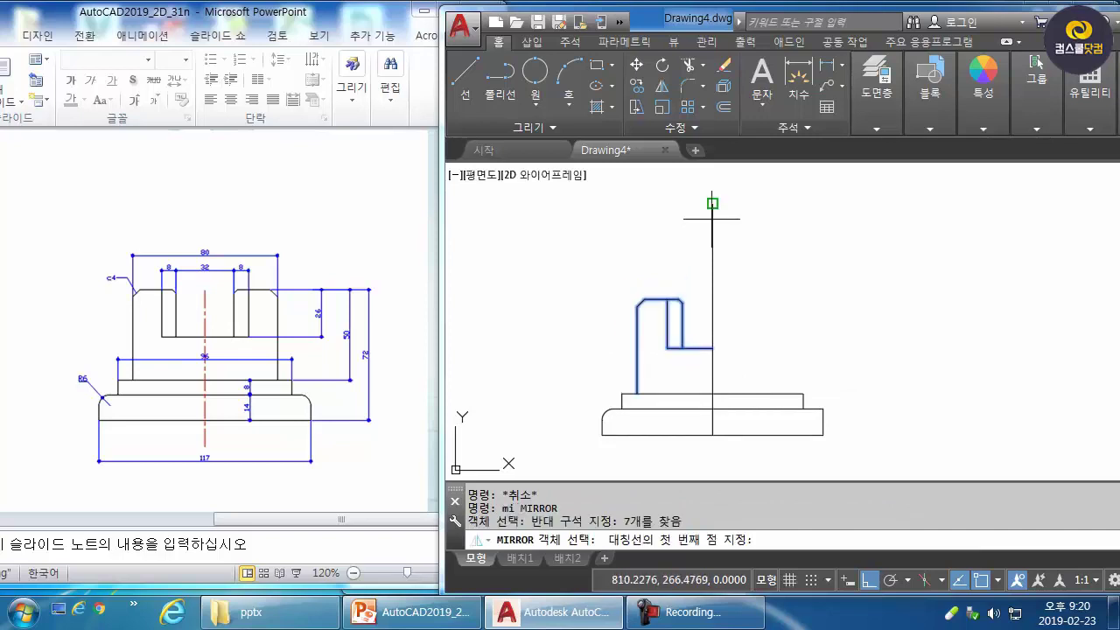
left_click(712, 205)
left_click(705, 471)
key("Return")
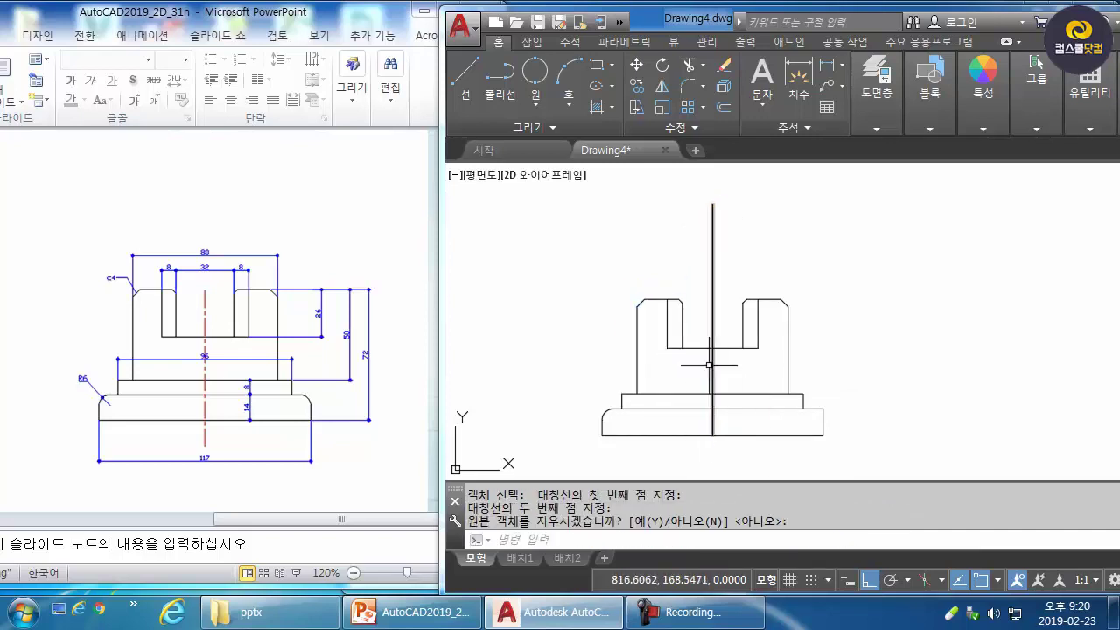
Step: Erase the mirrored half of the notch floor to the right of the centre line
key("Return")
left_click(731, 348)
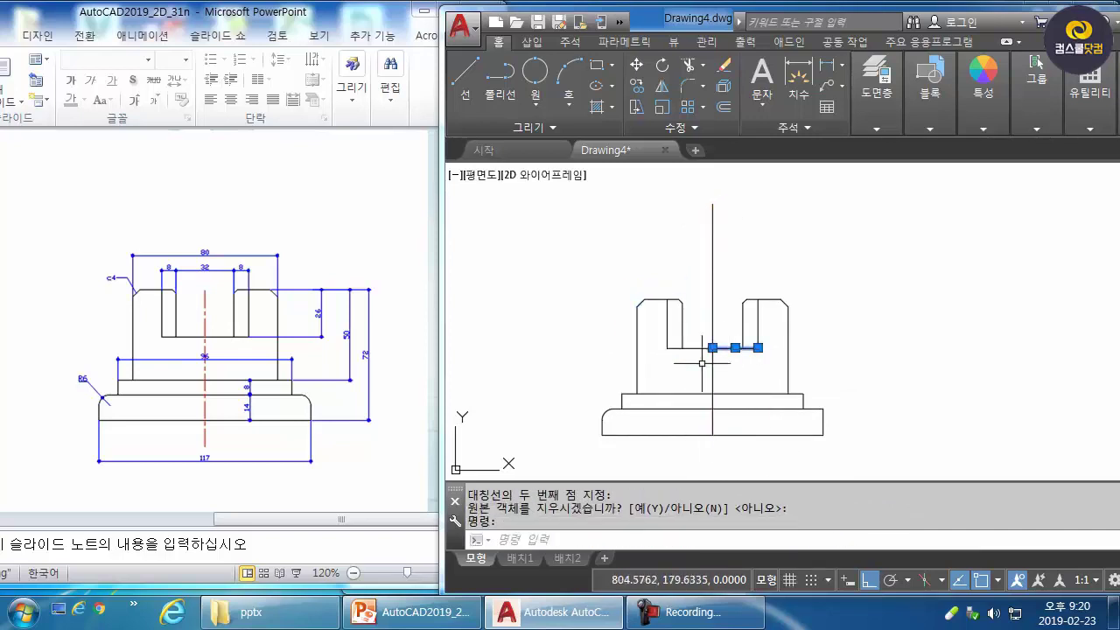
key("Delete")
type("e")
key("Return")
Step: Extend the remaining notch-floor line to the right outer notch line
type("e")
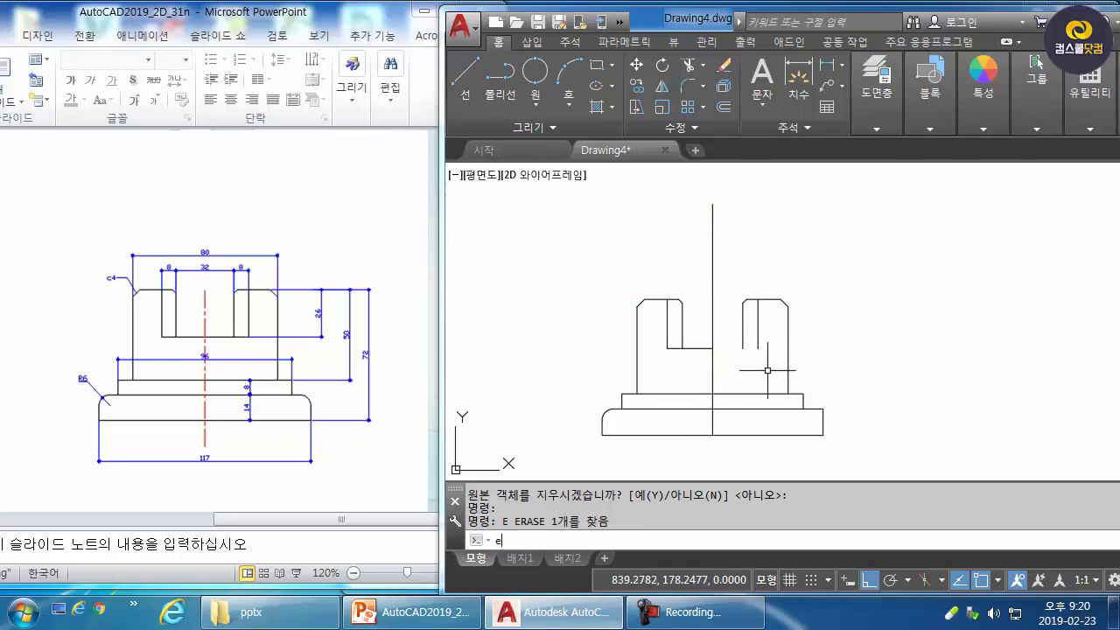
type("x")
key("Return")
left_click(757, 344)
key("Return")
left_click(702, 349)
key("Escape")
left_click(724, 349)
key("Escape")
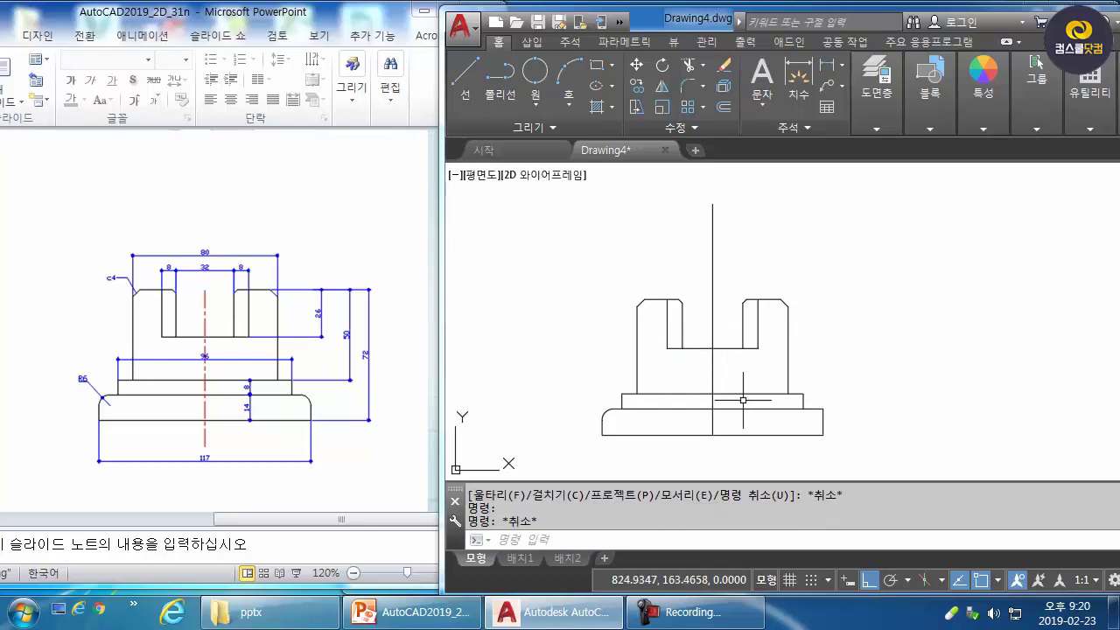
left_click(740, 396)
key("Escape")
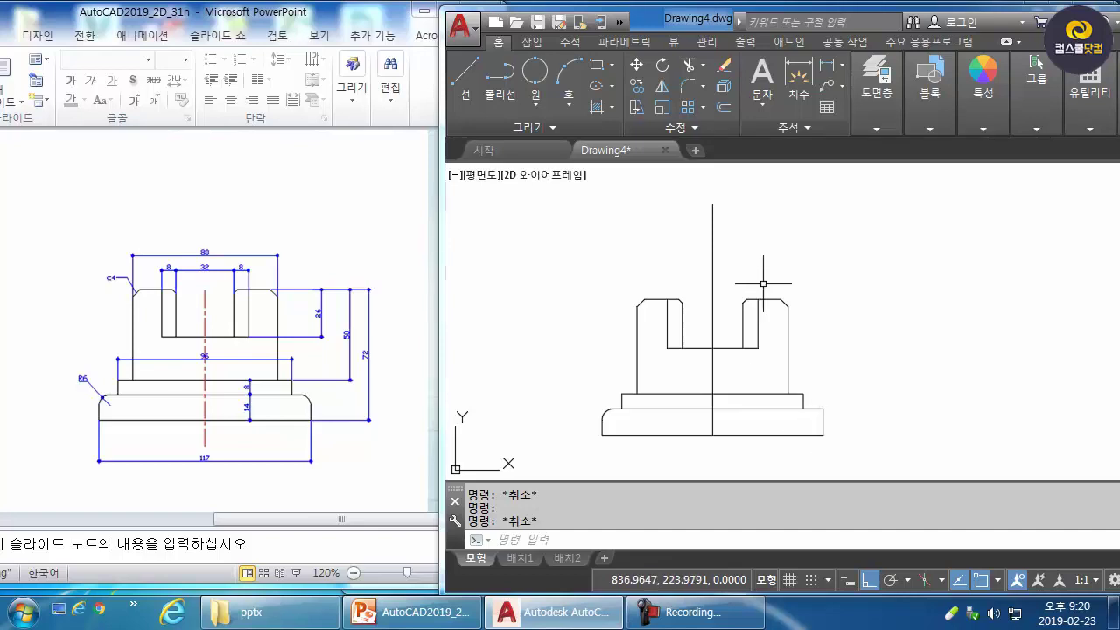
Step: Break off the upper part of the centre line from just above the block to past its top end
type("r")
key("Return")
left_click(709, 295)
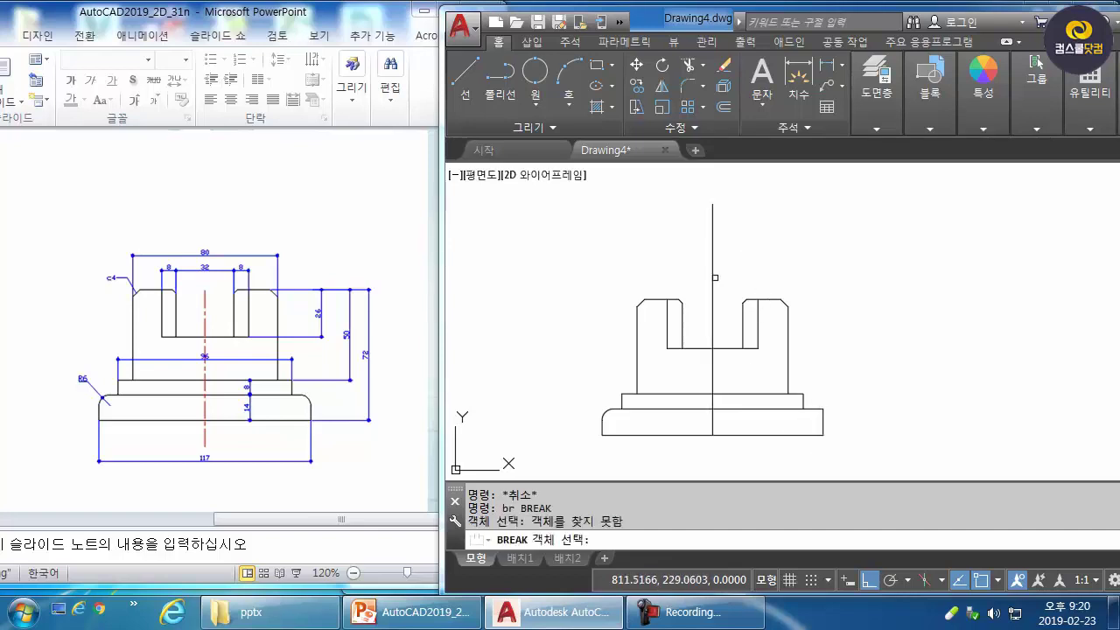
left_click(712, 291)
left_click(709, 198)
middle_click_drag(719, 420, 719, 358)
key("Escape")
key("Escape")
Step: Stretch the lower end of the centre line straight down so it extends slightly below the base
type("s")
key("space")
scroll(724, 384, "up", 2)
left_click(720, 357)
left_click(686, 386)
key("space")
left_click(742, 383)
left_click(740, 403)
key("Escape")
scroll(741, 367, "down", 2)
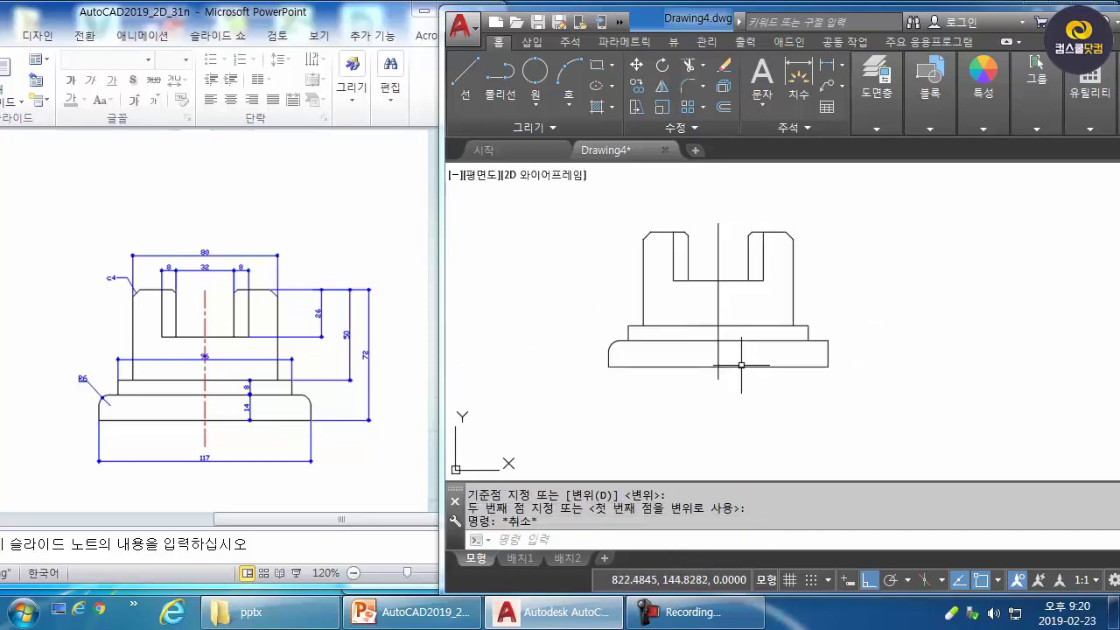
Step: Change the vertical centre line's colour to red
middle_click_drag(741, 365, 741, 401)
key("Escape")
key("Escape")
left_click(726, 342)
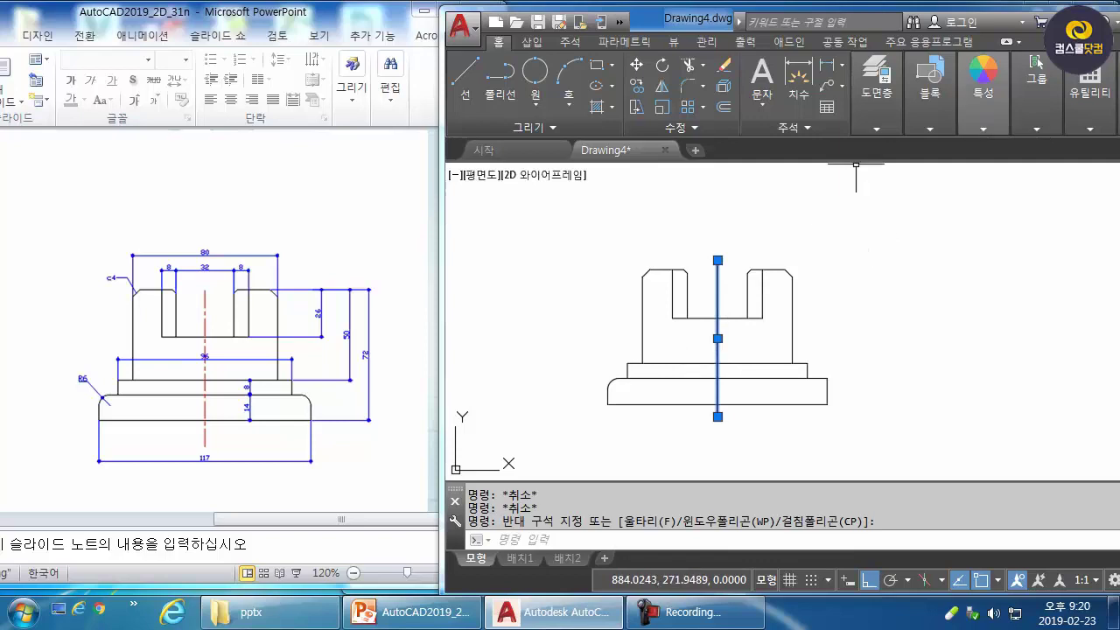
left_click(984, 128)
left_click(1028, 149)
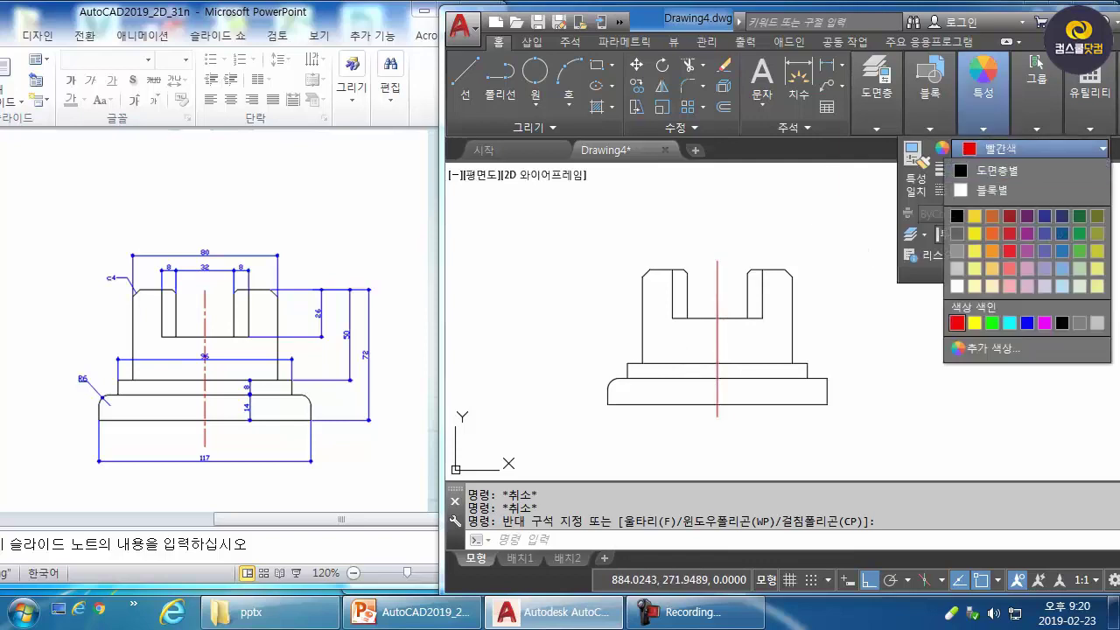
left_click(958, 323)
key("Escape")
key("Escape")
scroll(821, 390, "down", 3)
mouse_move(758, 303)
middle_mouse_down()
mouse_move(837, 283)
mouse_move(934, 349)
mouse_move(1004, 329)
middle_mouse_up()
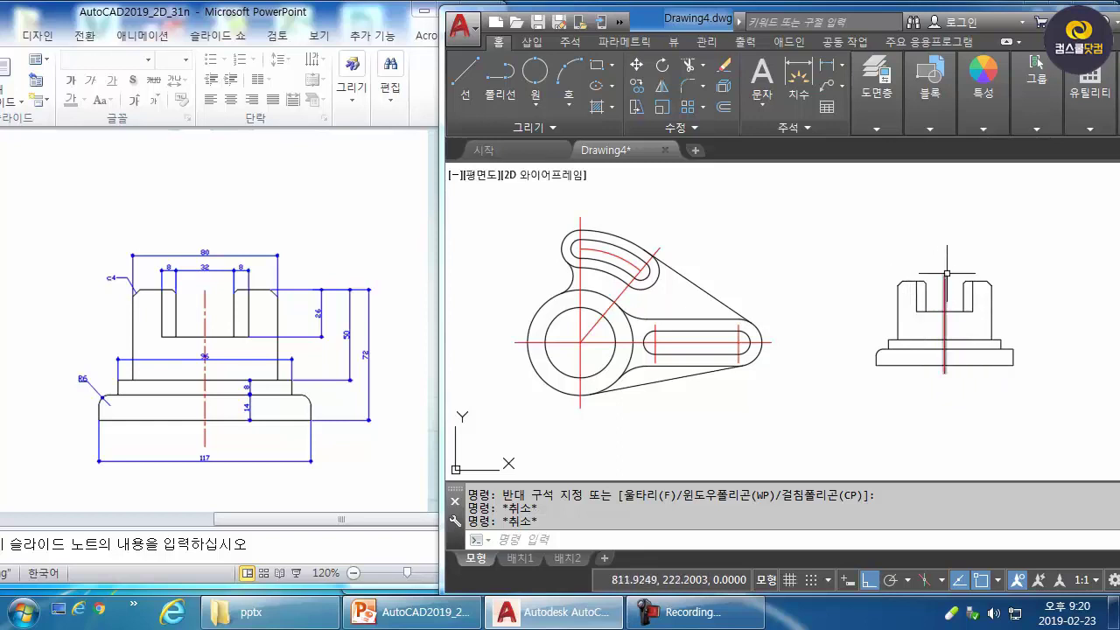
mouse_move(947, 274)
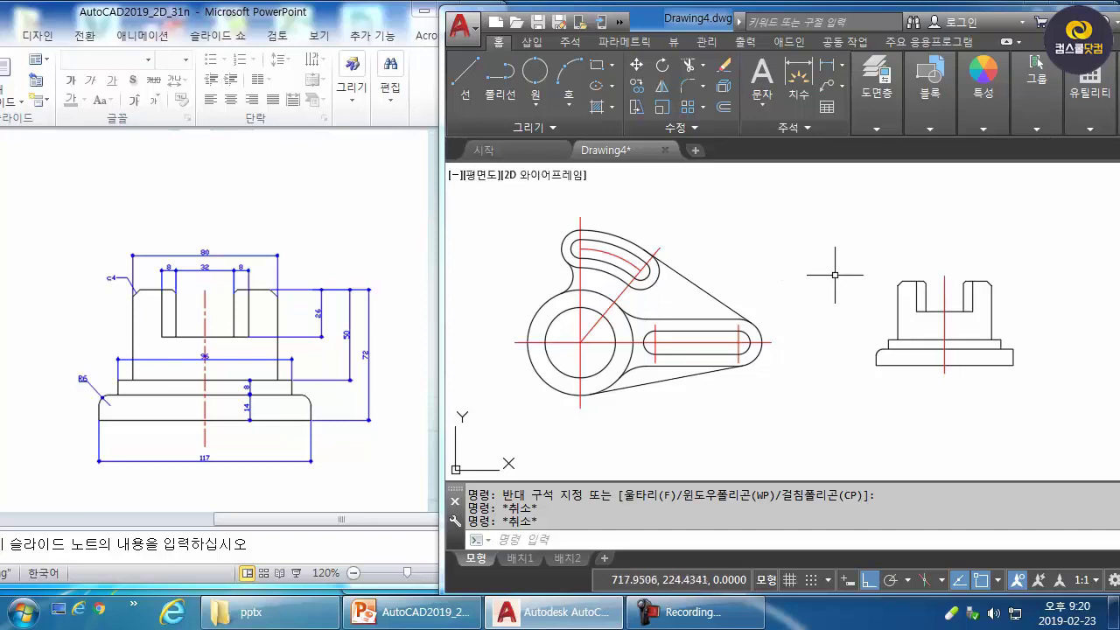
scroll(778, 284, "down", 3)
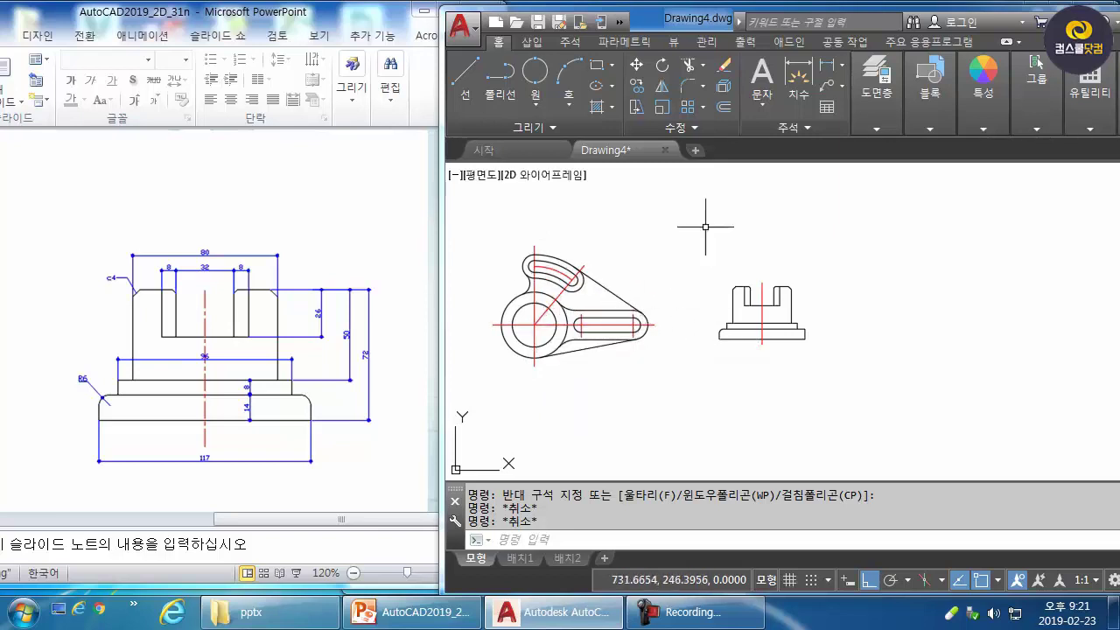
middle_click_drag(679, 278, 717, 287)
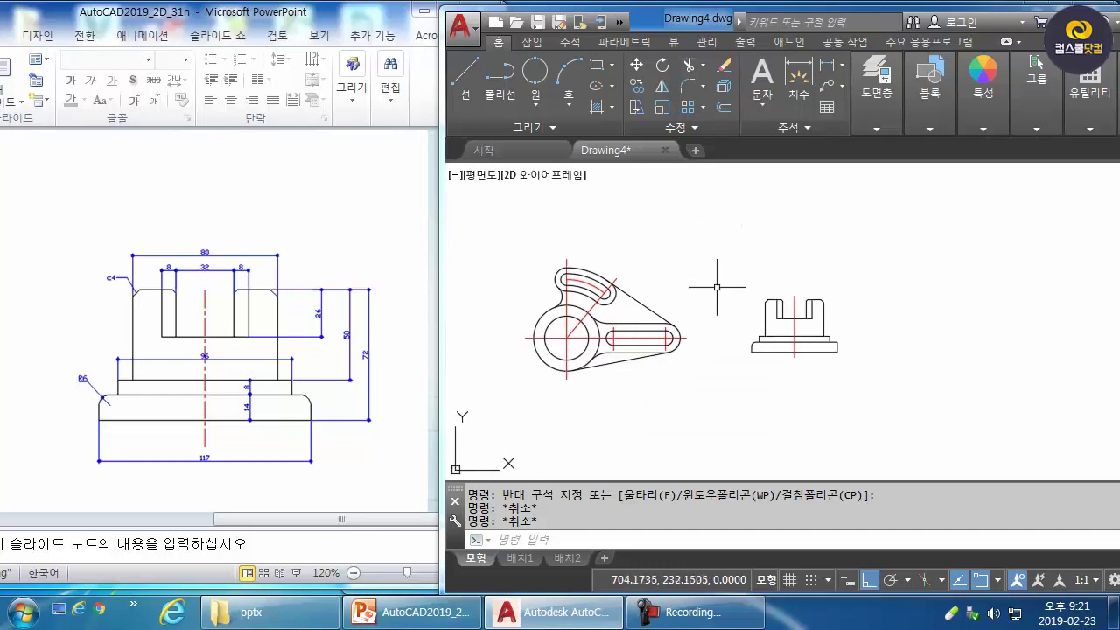